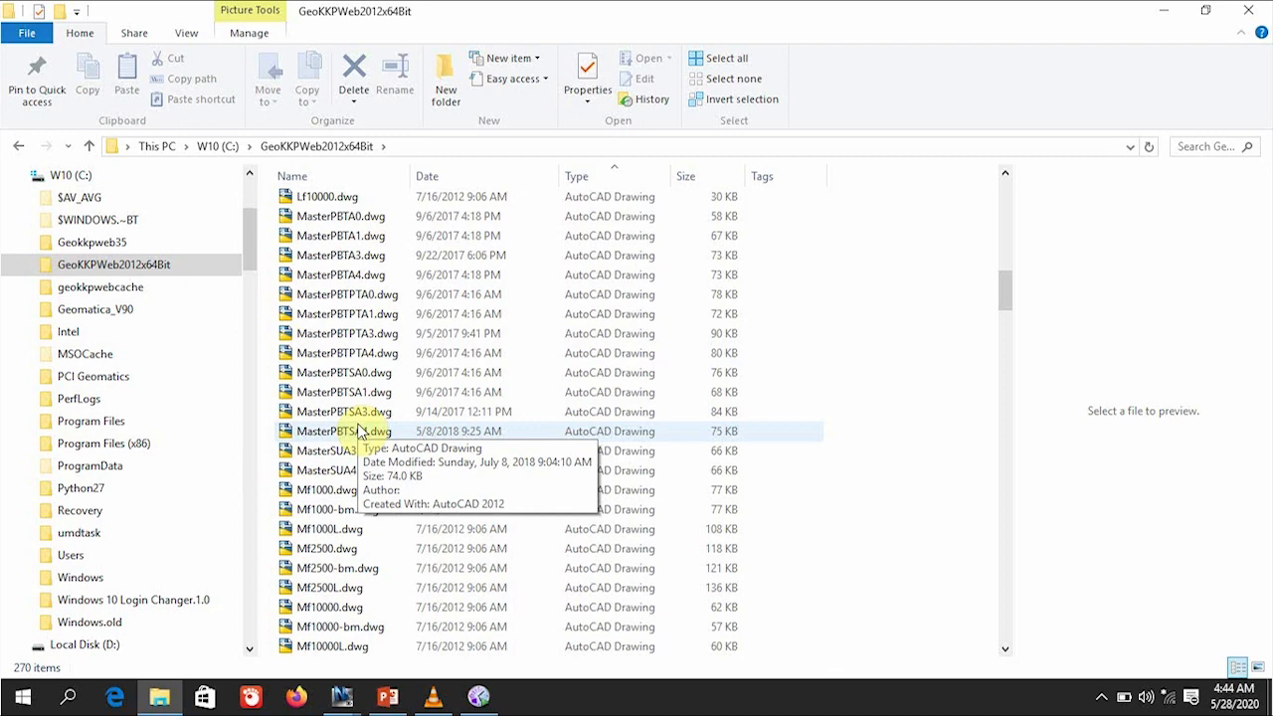
Step: Switch to AutoCAD Map 3D and open the drawing Moopiya Fix.dwg from the bahan CAD folder
click(1164, 10)
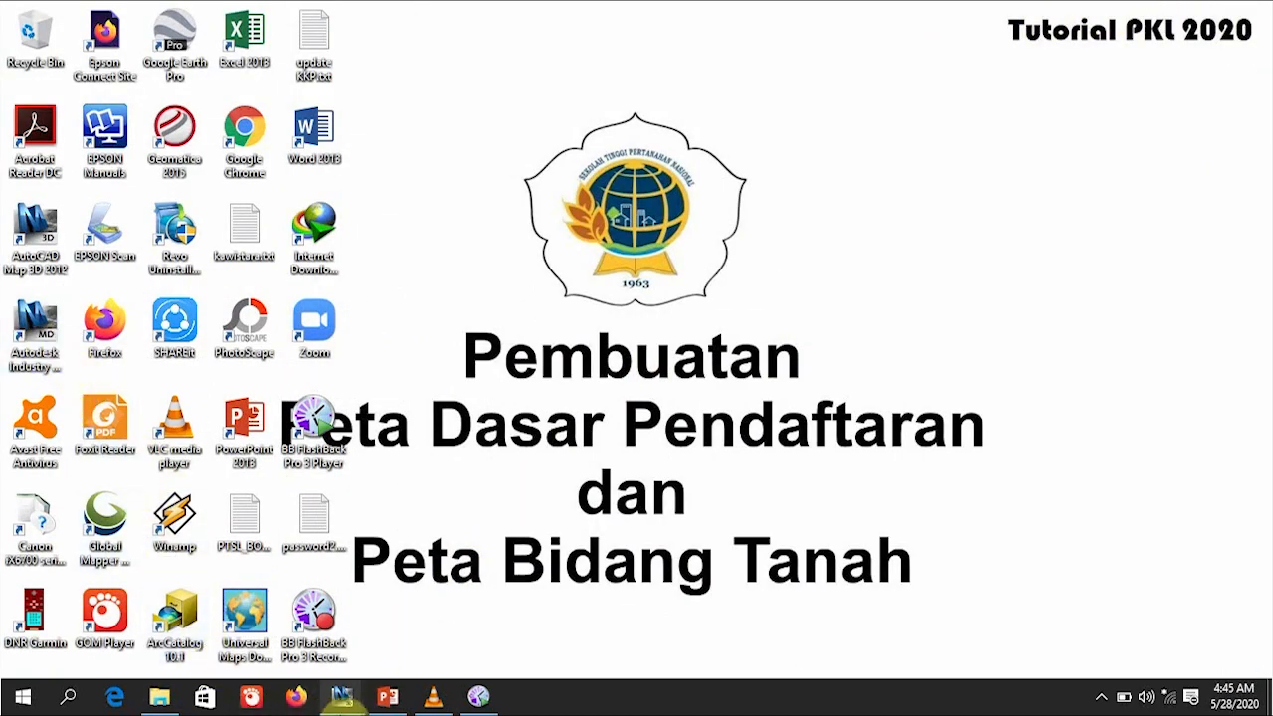
mouse_move(342, 697)
click(405, 658)
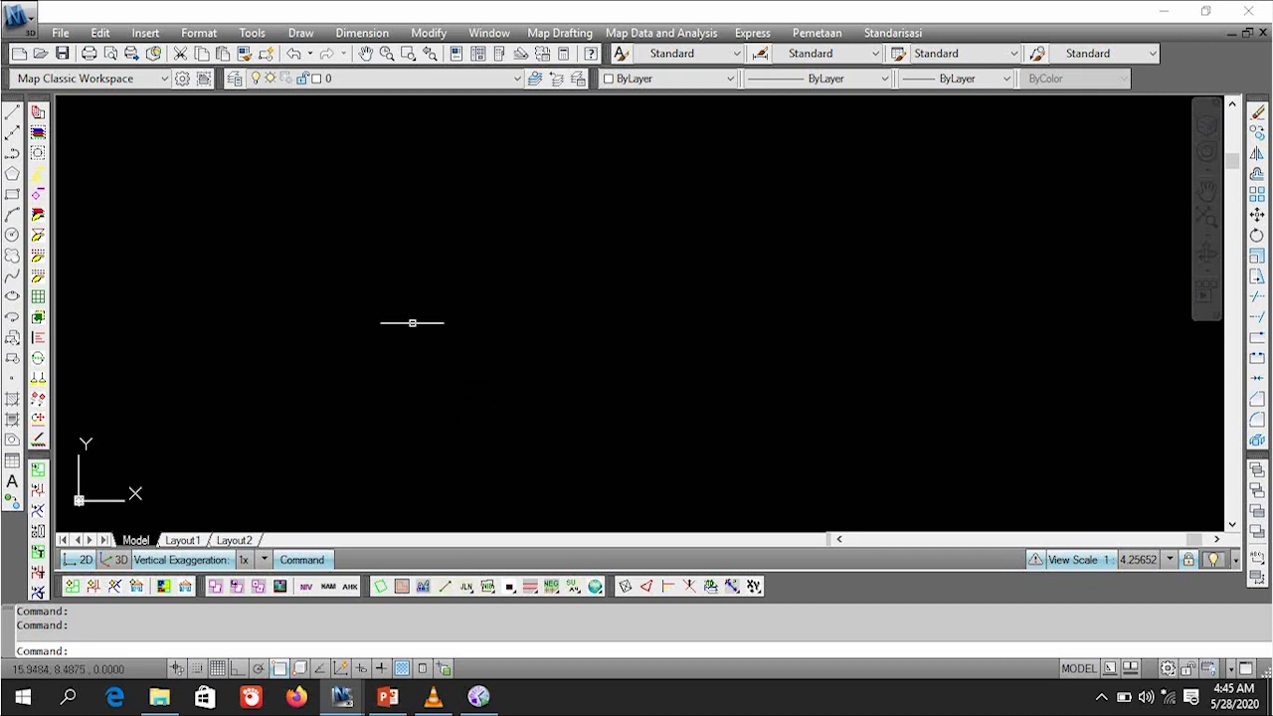
click(42, 54)
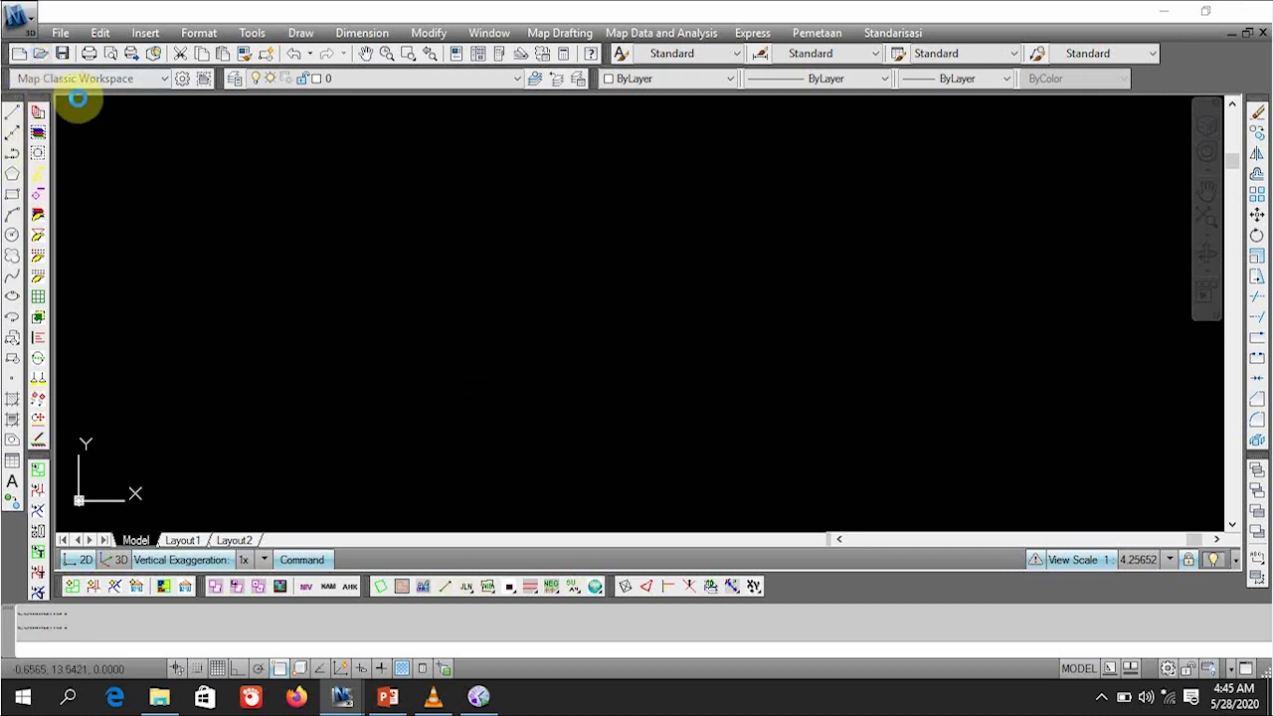
click(591, 179)
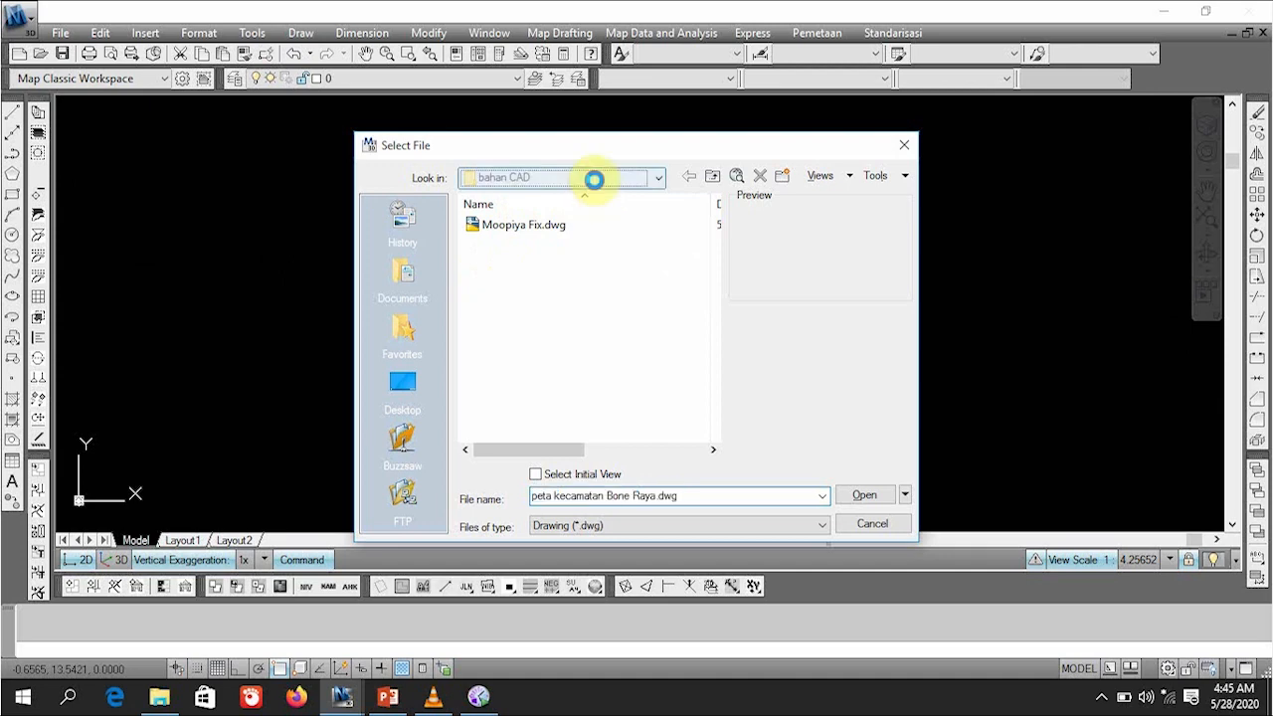
click(590, 408)
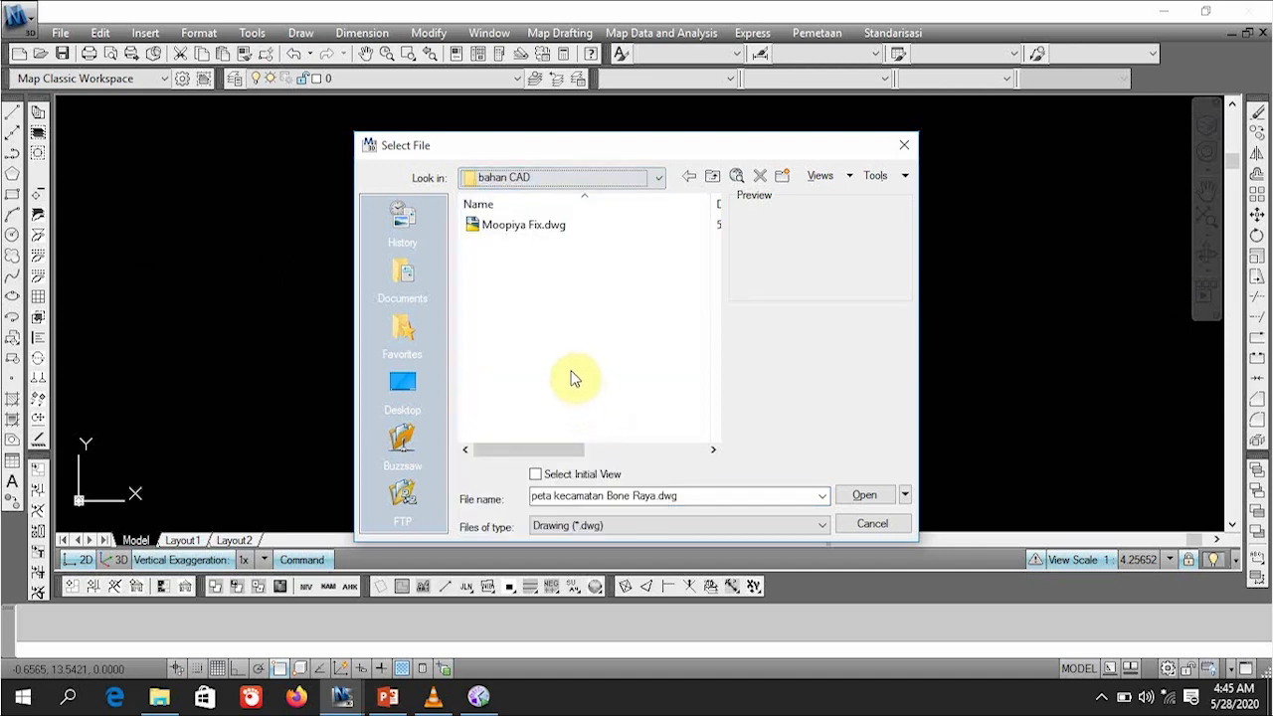
click(472, 229)
double_click(473, 229)
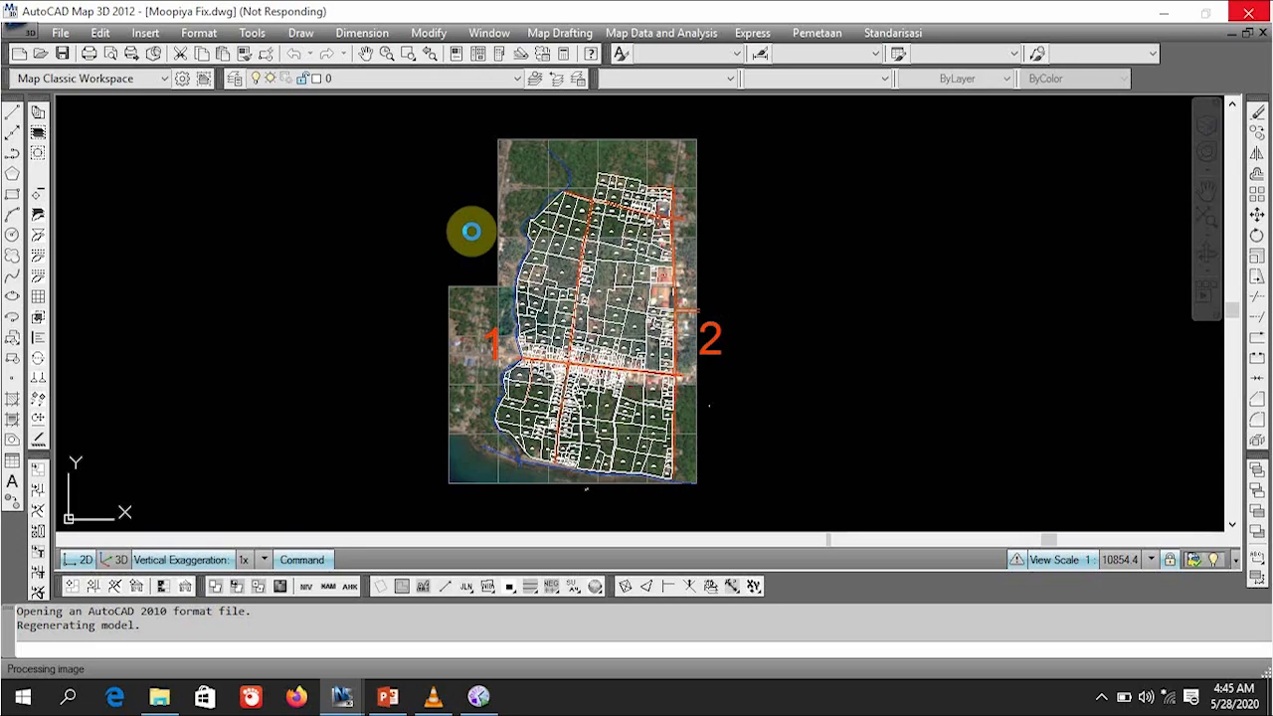
Step: Start the village boundary polyline west of the stream and, with object snap off, run it along the road centre to the junction beside parcel 00286
scroll(633, 316, up, 8)
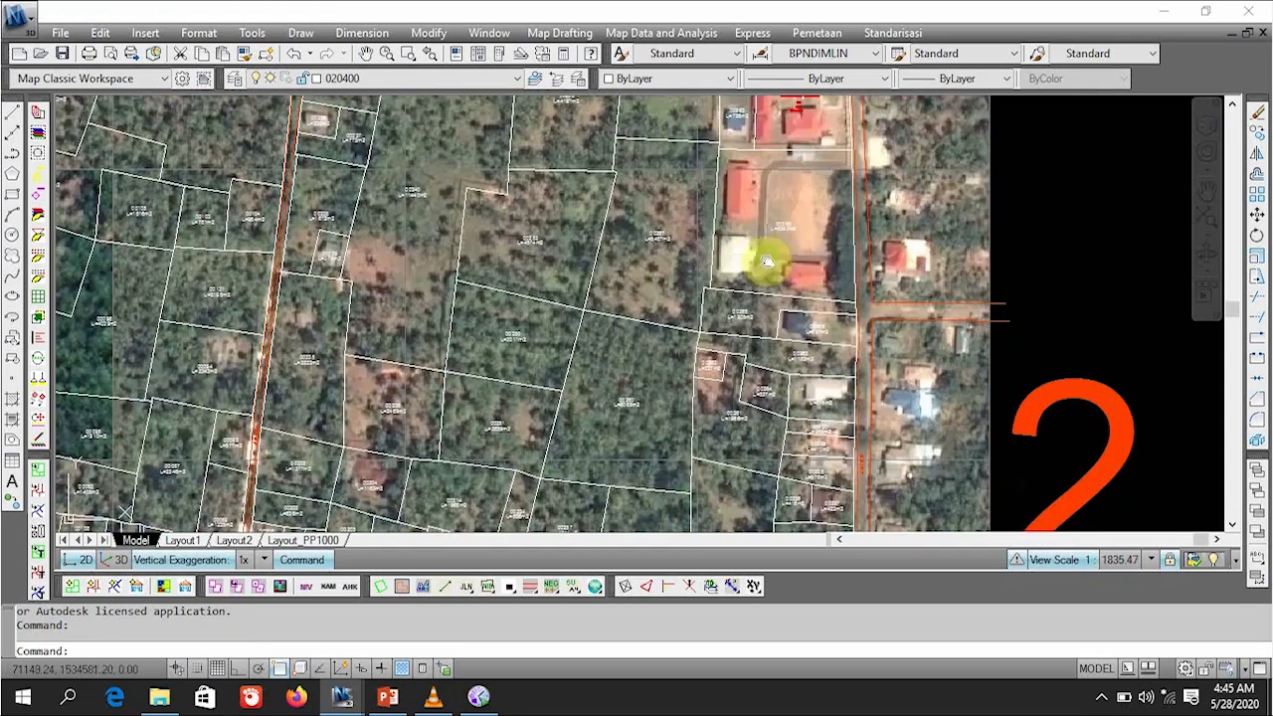
middle_drag(767, 261, 747, 375)
middle_drag(780, 221, 753, 328)
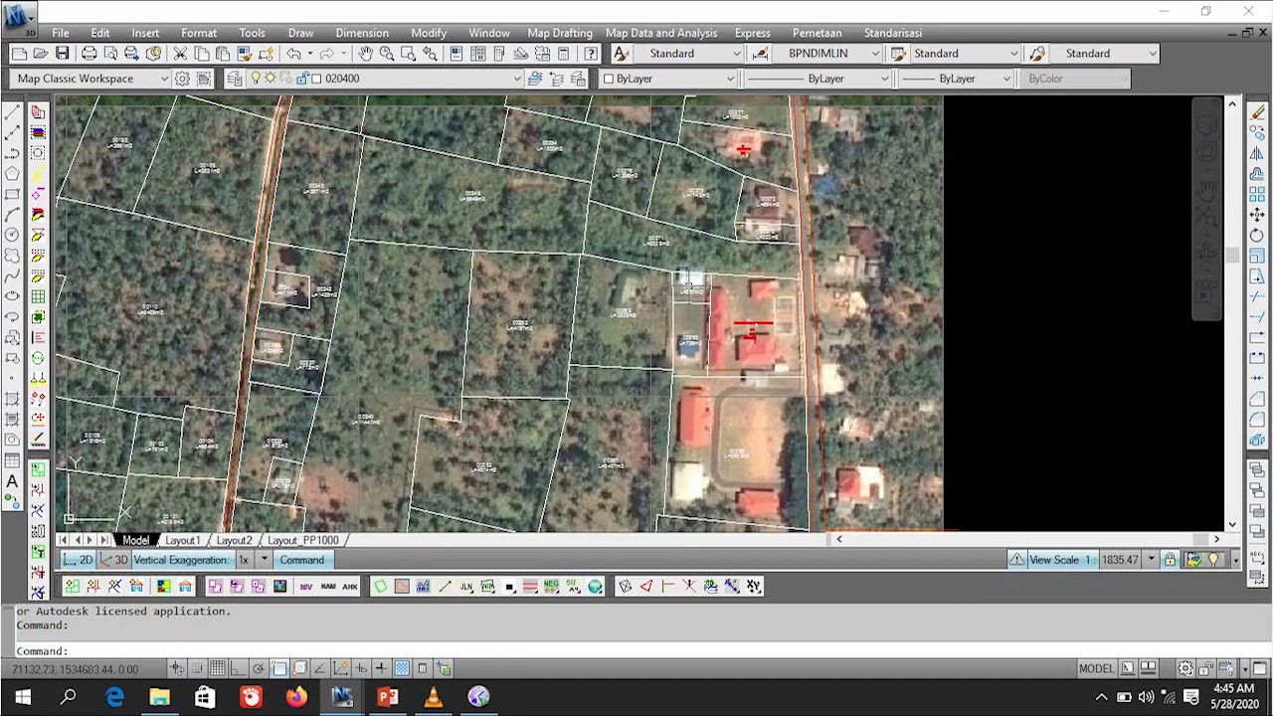
scroll(706, 327, down, 4)
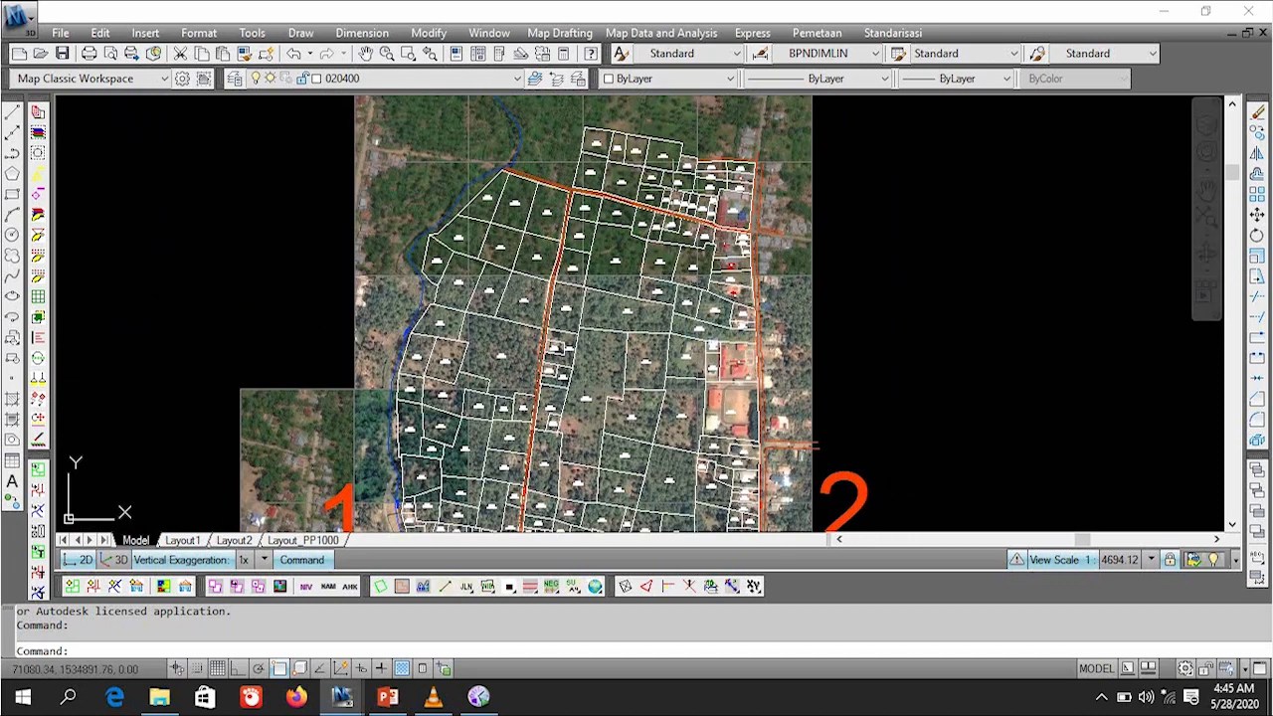
middle_drag(604, 165, 673, 250)
drag(549, 587, 553, 537)
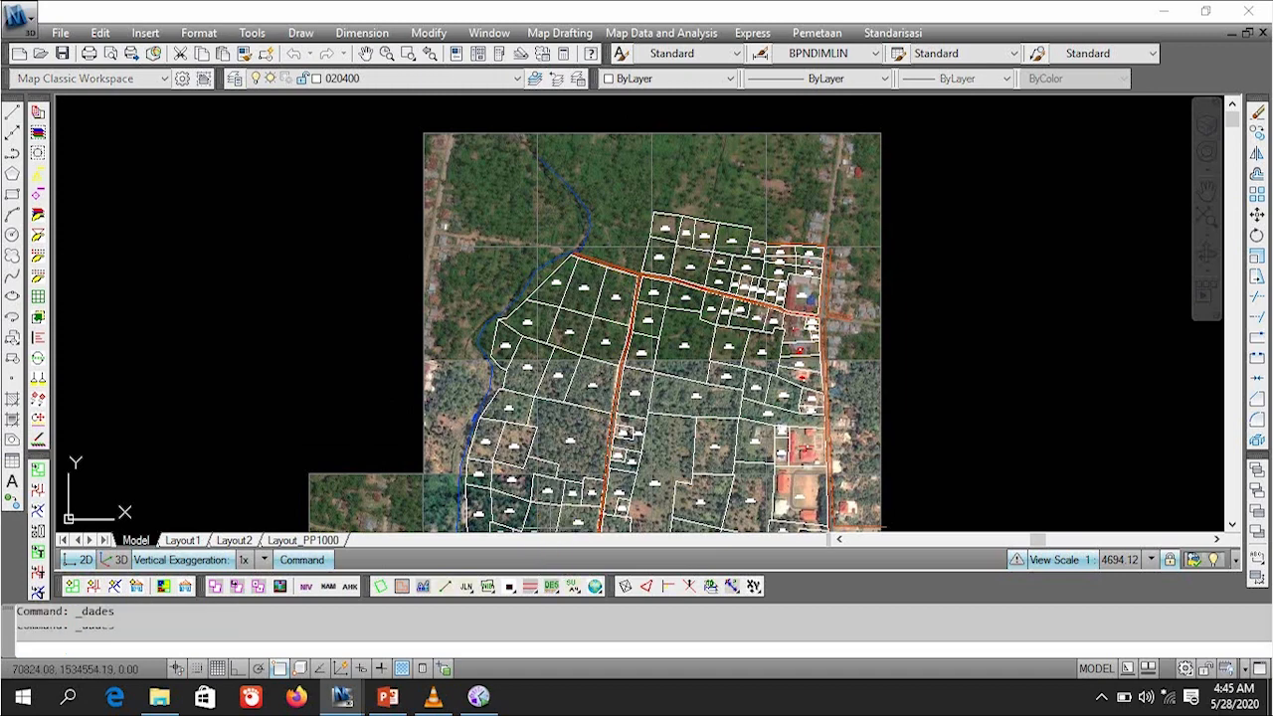
scroll(567, 246, up, 6)
scroll(566, 244, up, 3)
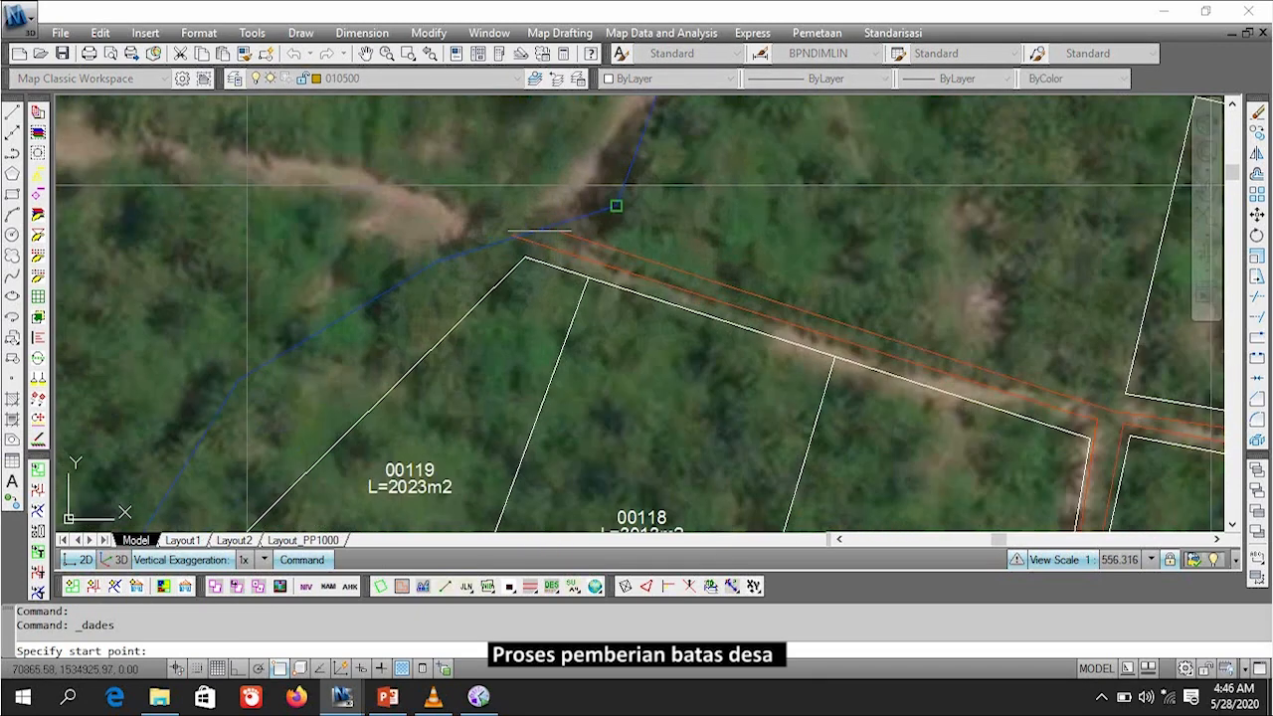
scroll(541, 231, up, 3)
click(380, 177)
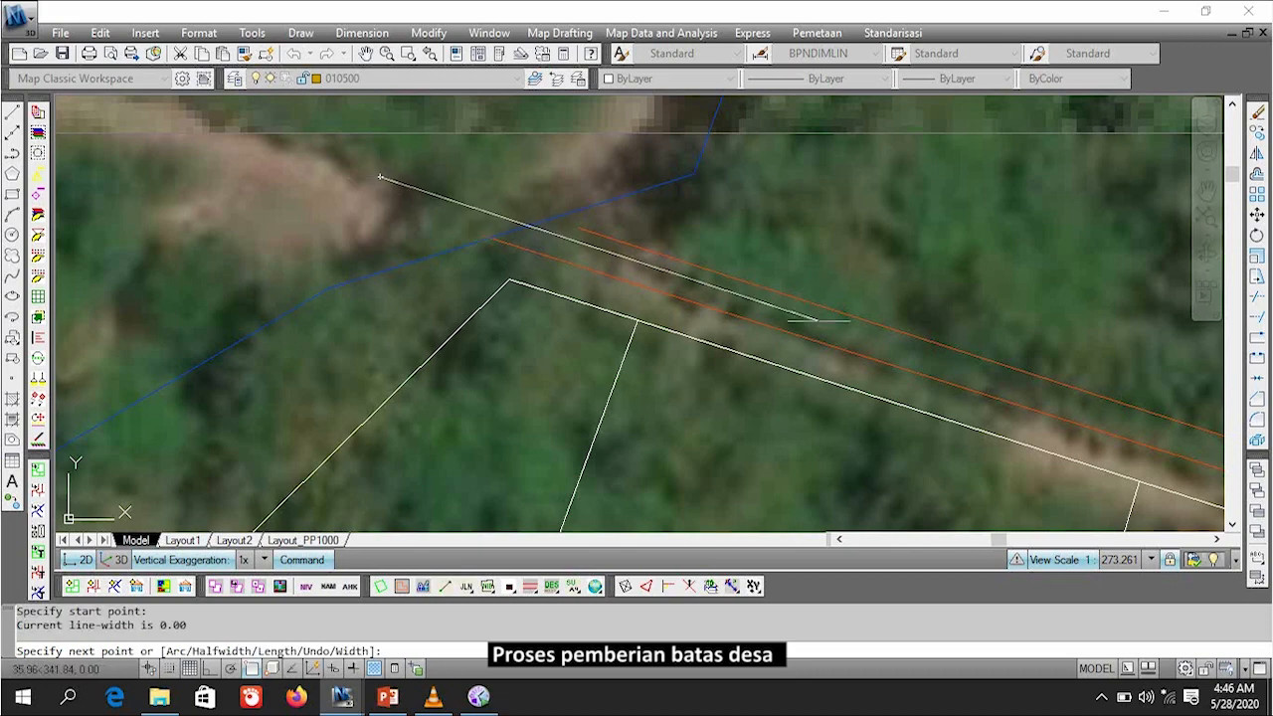
key(F3)
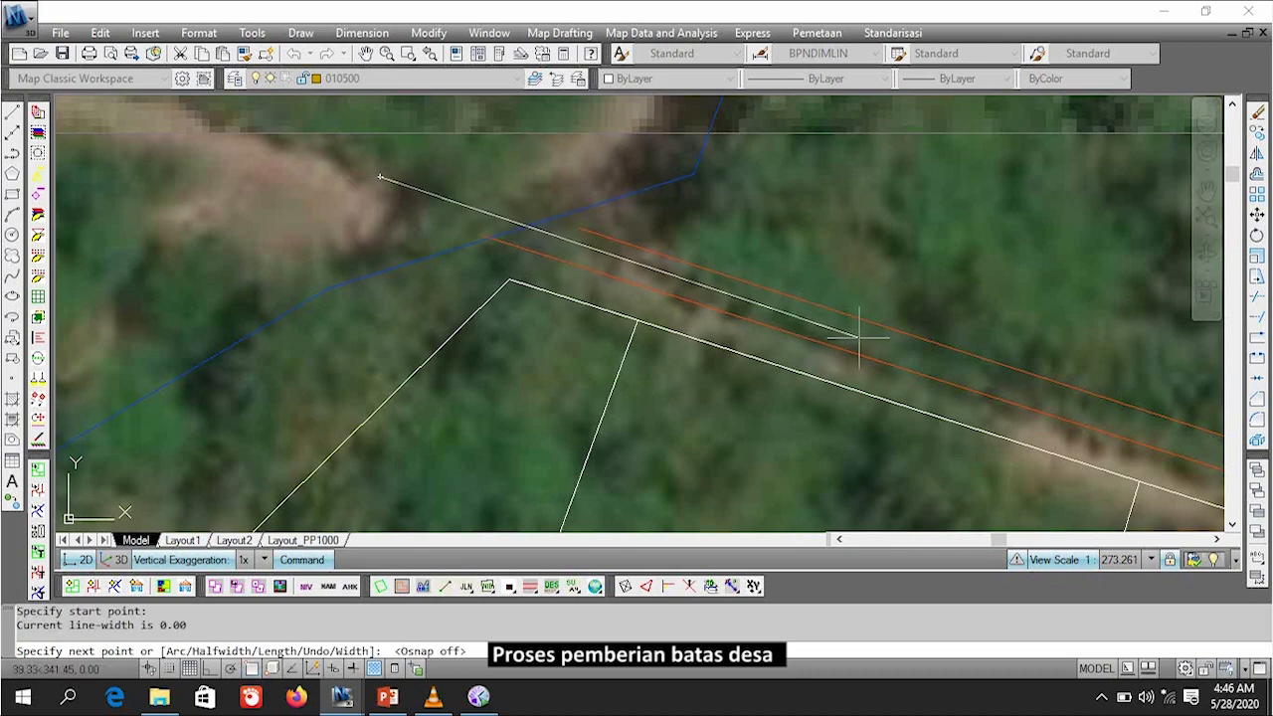
click(858, 337)
scroll(497, 269, down, 4)
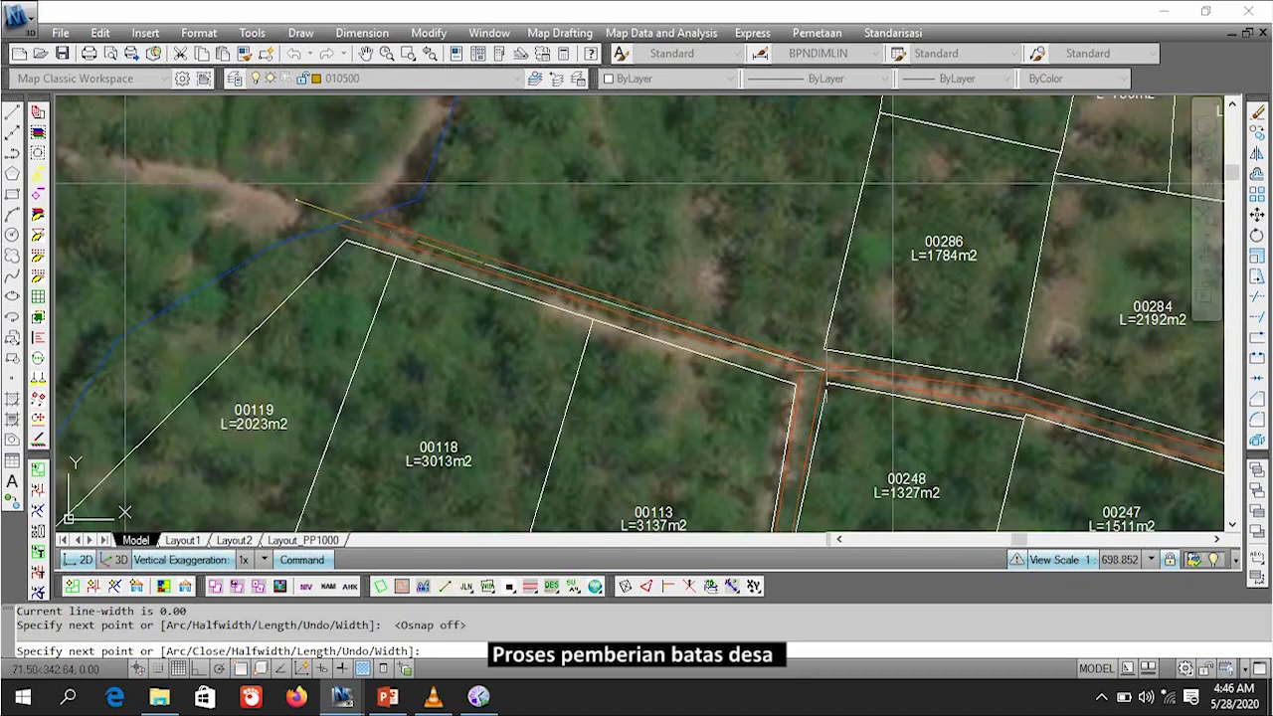
click(821, 368)
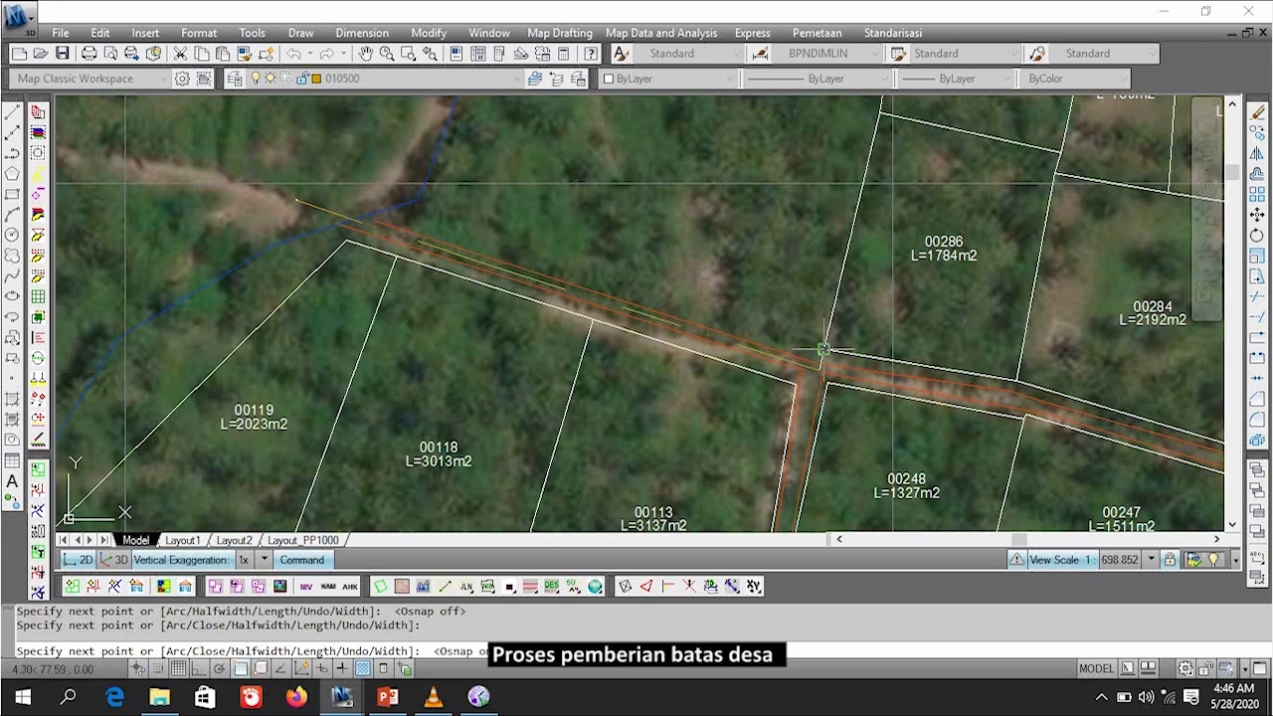
Step: Continue the boundary with object snap on, following the outer corners of parcels 00286, 00303, 00302, 00300 and 00301
key(F3)
scroll(737, 496, down, 4)
click(794, 345)
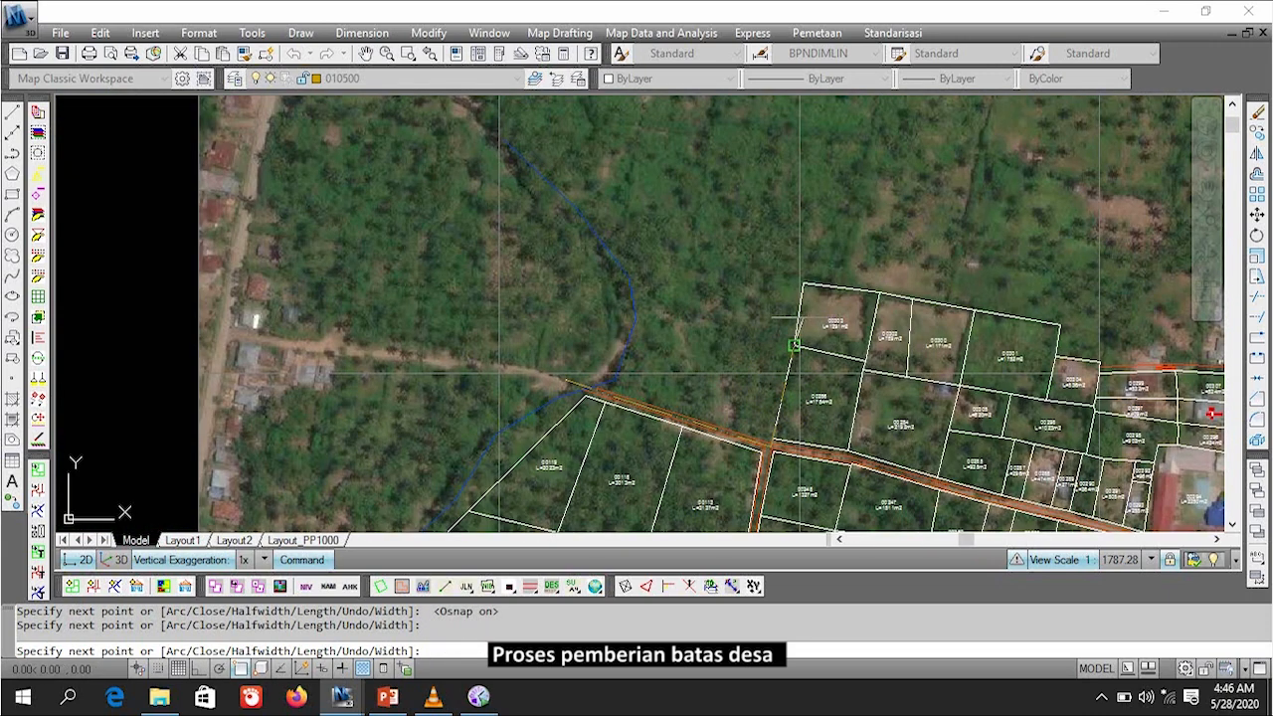
click(804, 283)
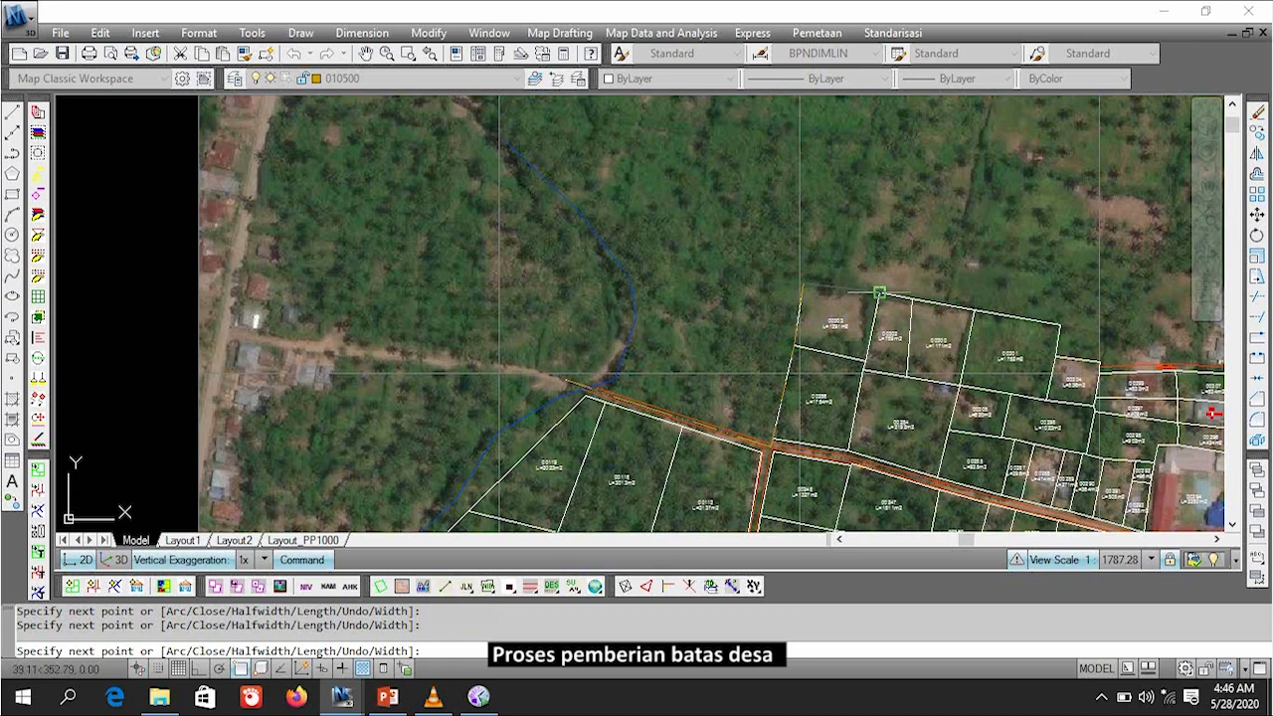
middle_drag(912, 298, 650, 255)
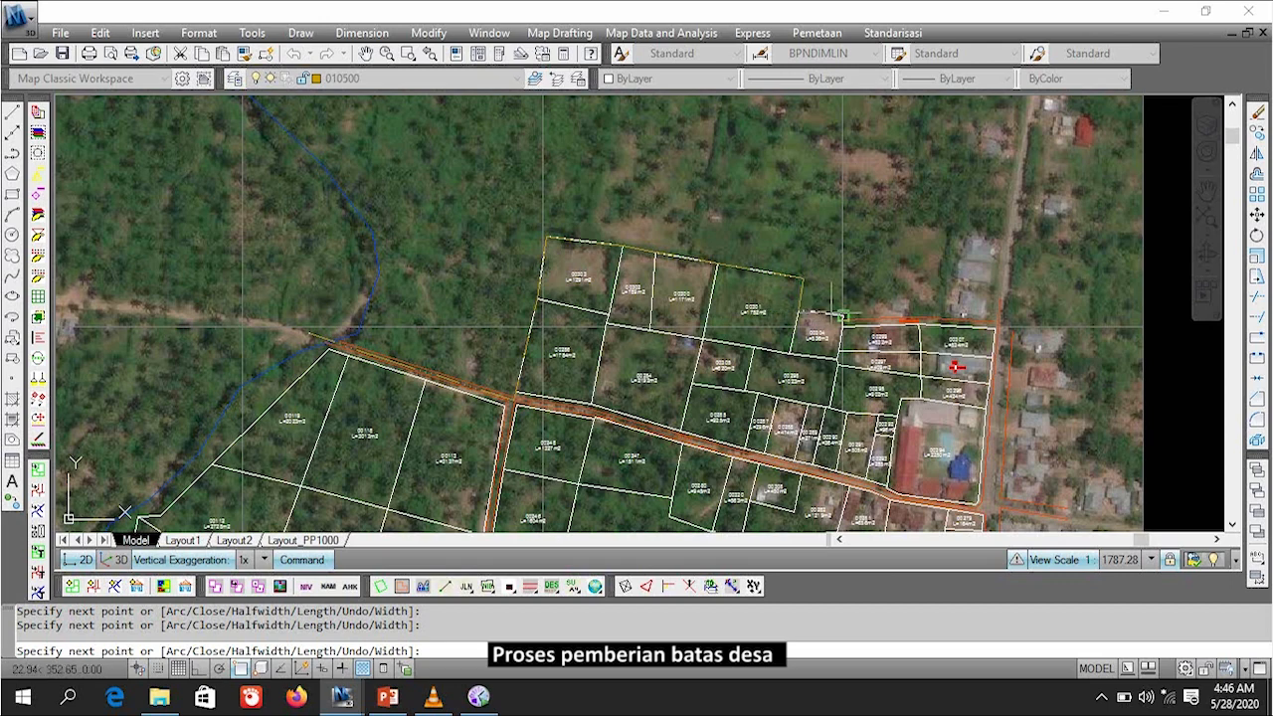
Step: Carry the boundary around parcel 00304, along the lane north of parcels 00299 and 00307, and finish it northward along the main road
scroll(844, 317, up, 10)
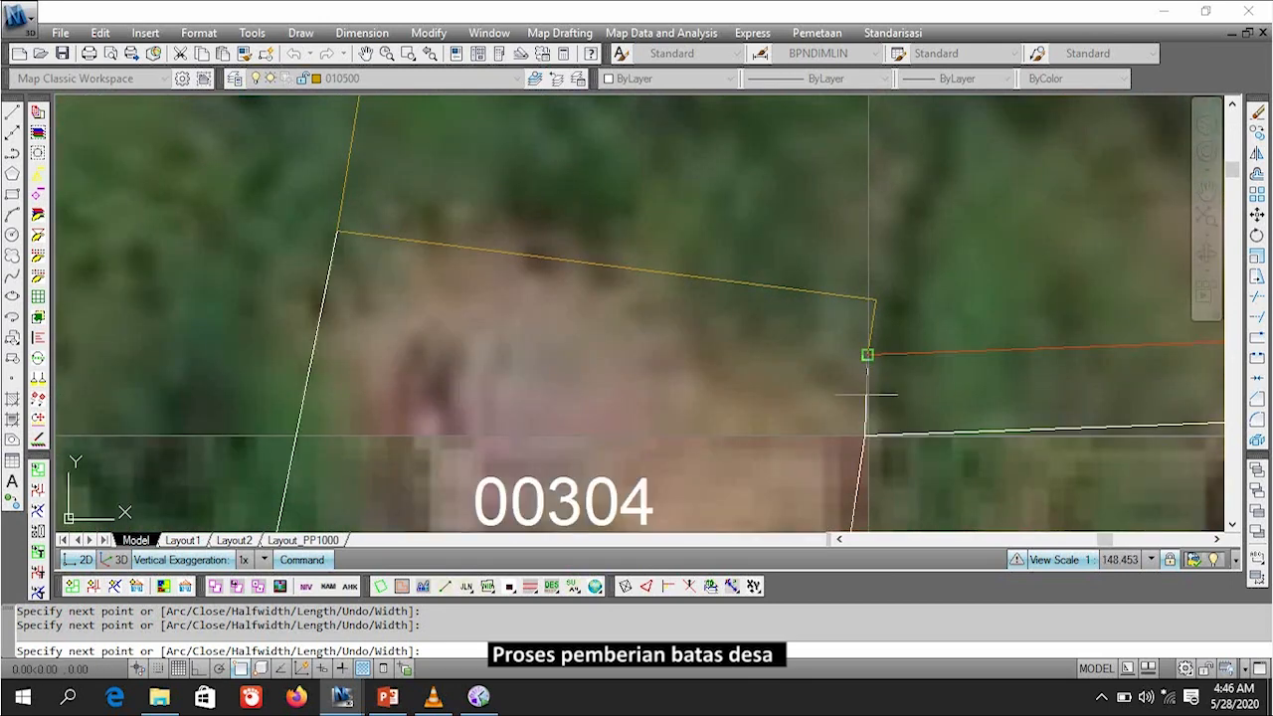
key(F3)
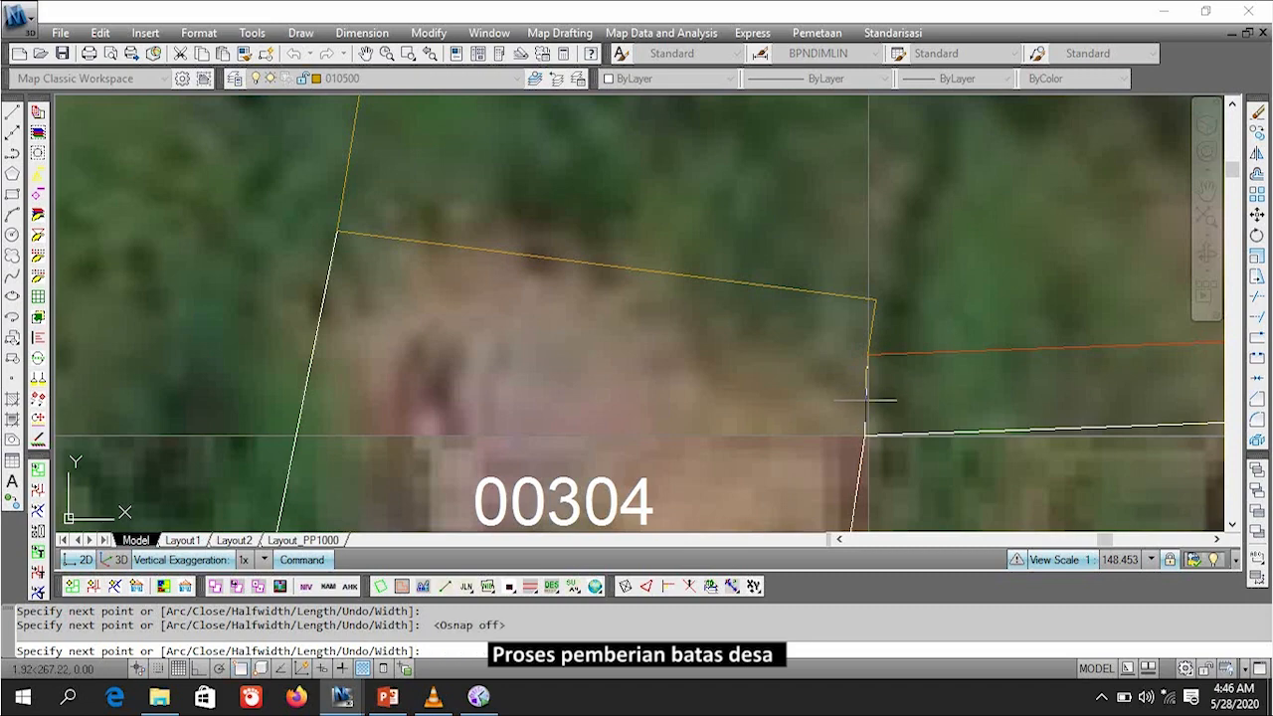
scroll(866, 401, down, 6)
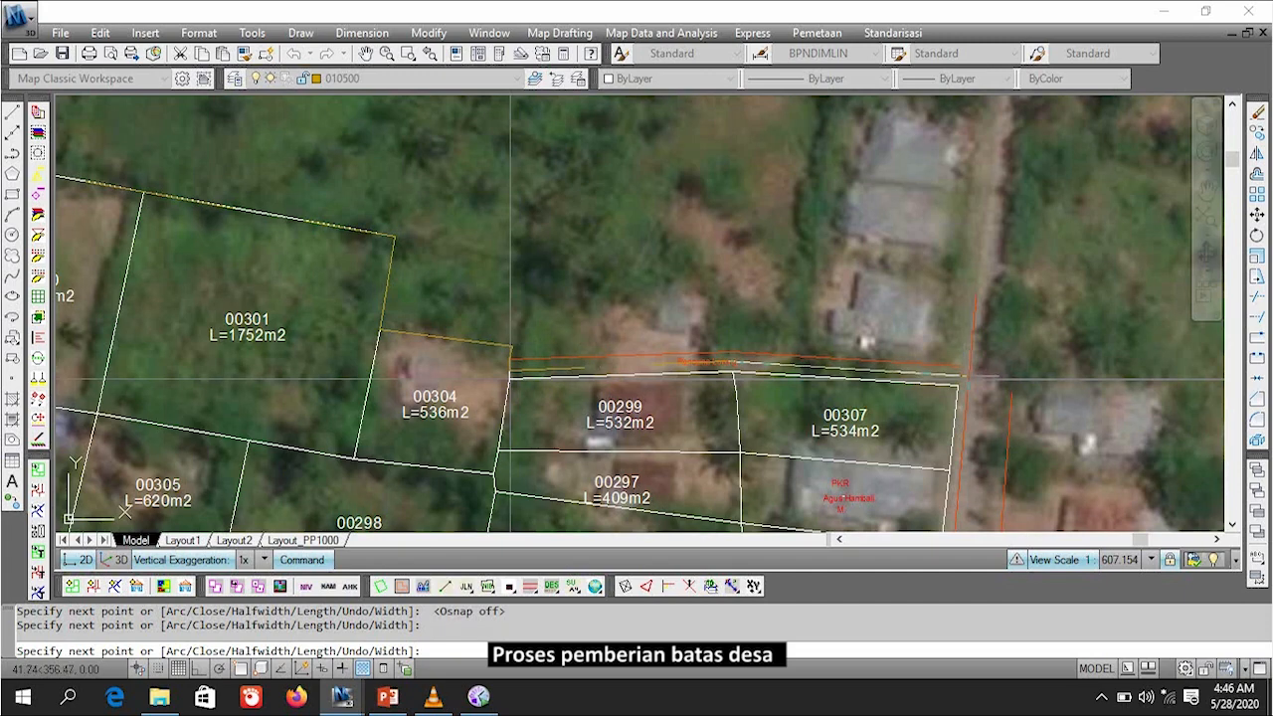
scroll(989, 373, down, 6)
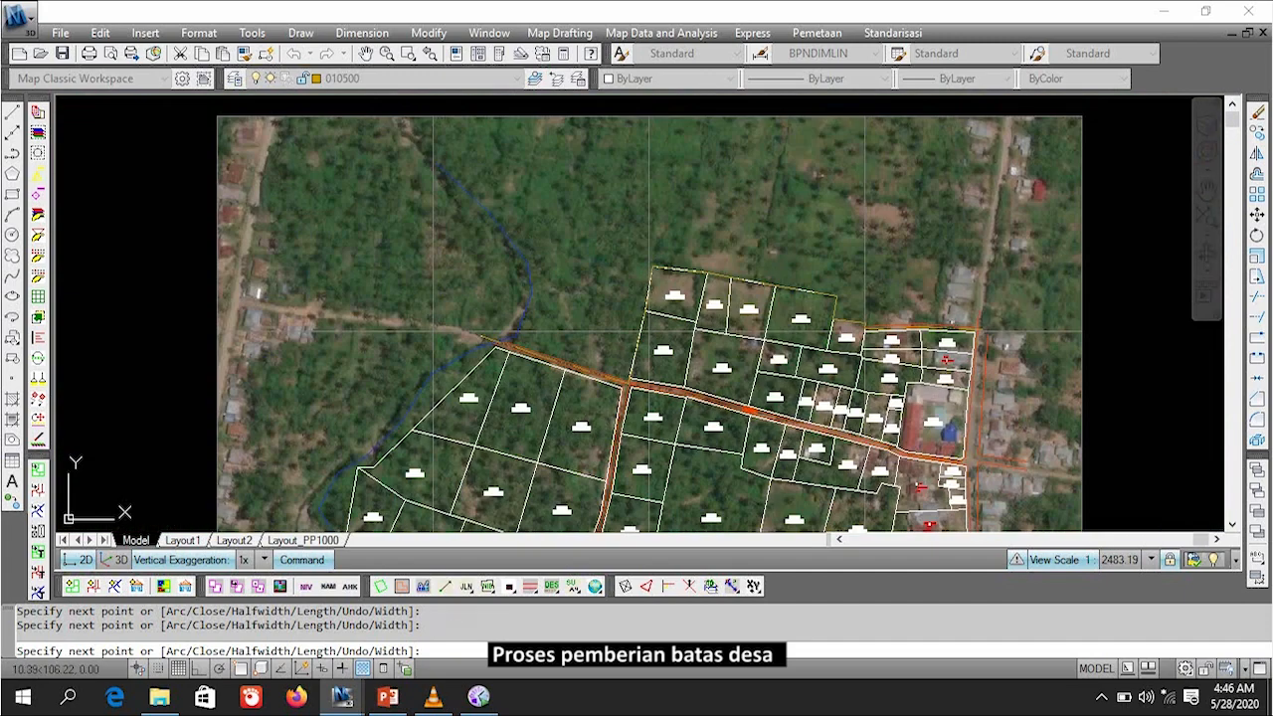
scroll(950, 373, up, 2)
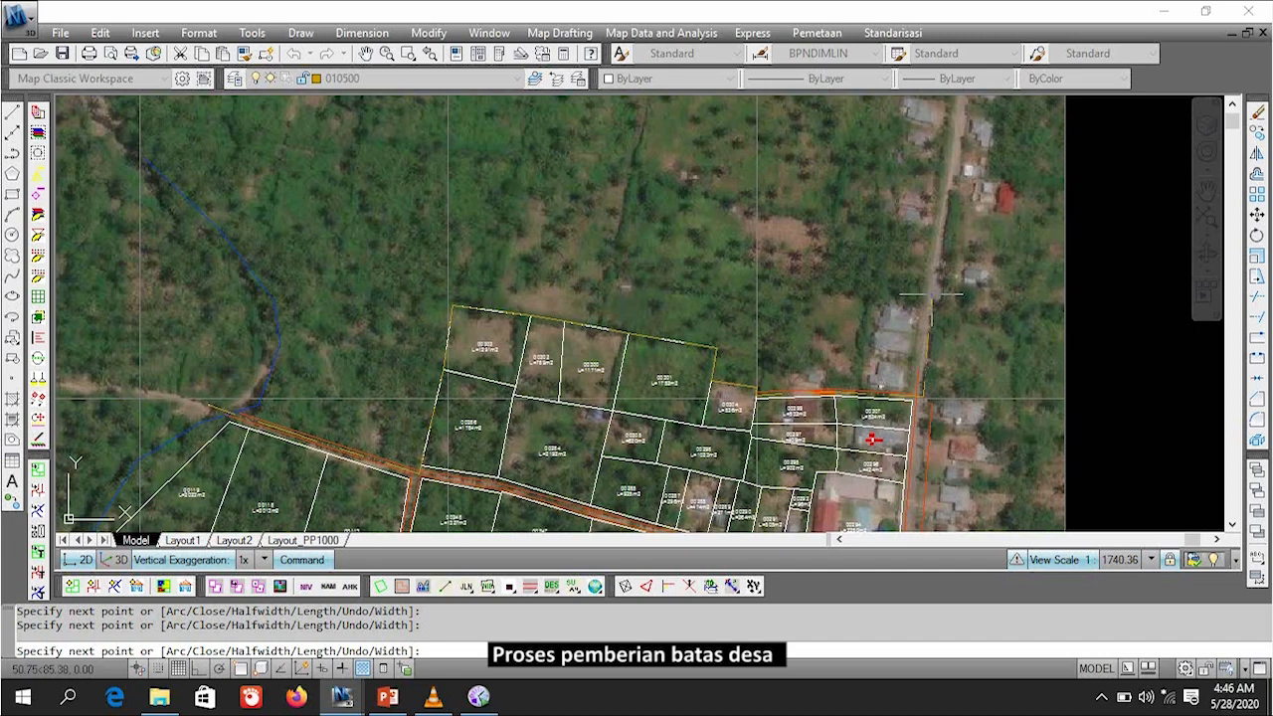
key(Return)
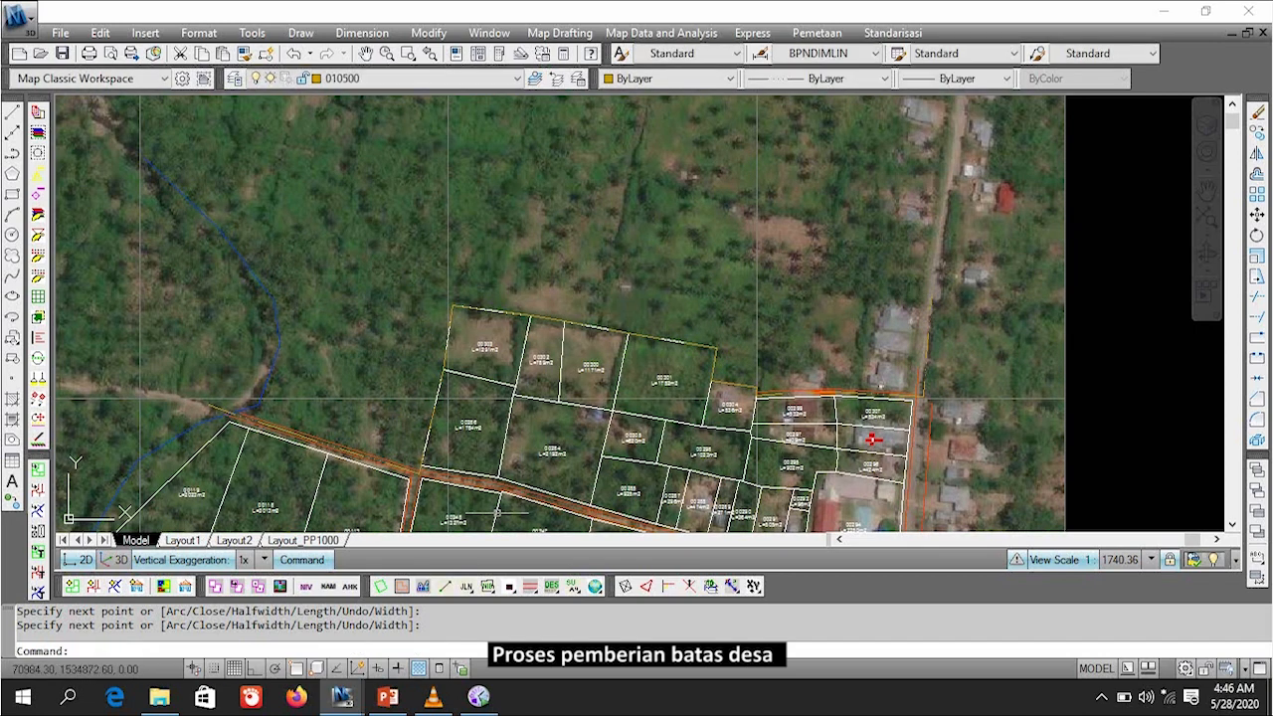
Step: Check which villages adjoin the northern boundary in peta kecamatan Bone Raya.dwg, and return to Moopiya Fix.dwg
click(485, 33)
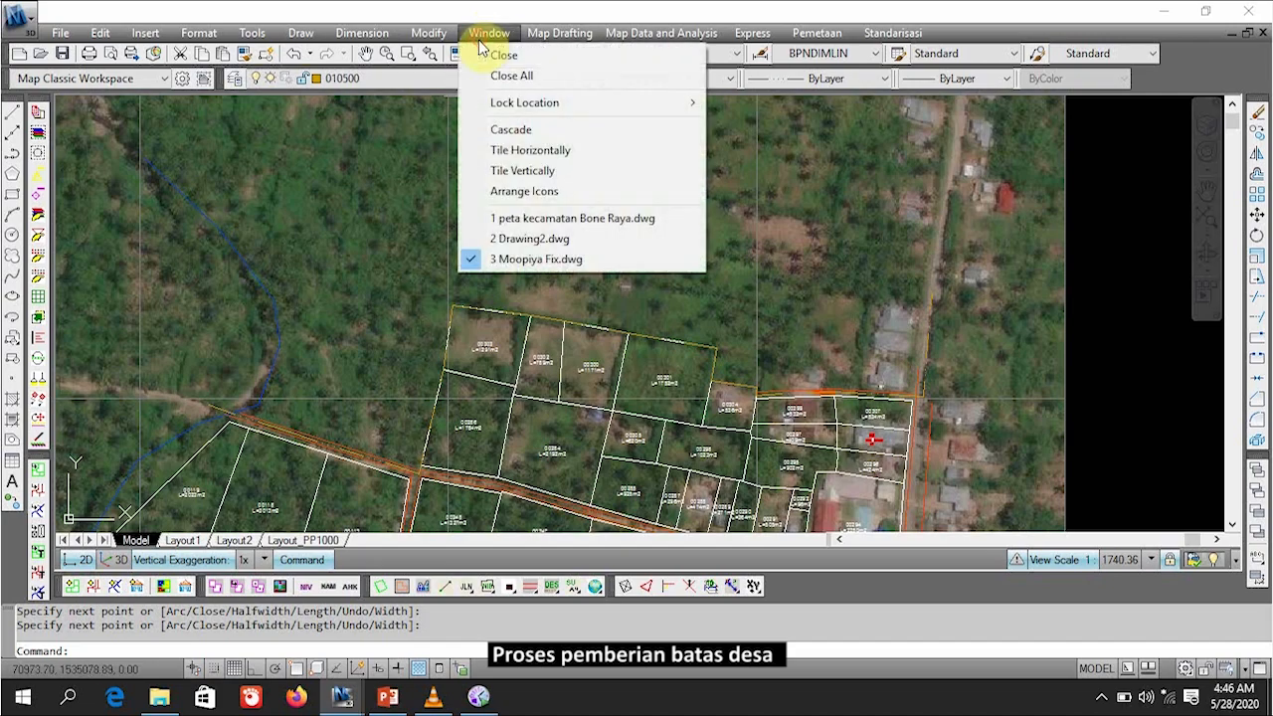
click(513, 217)
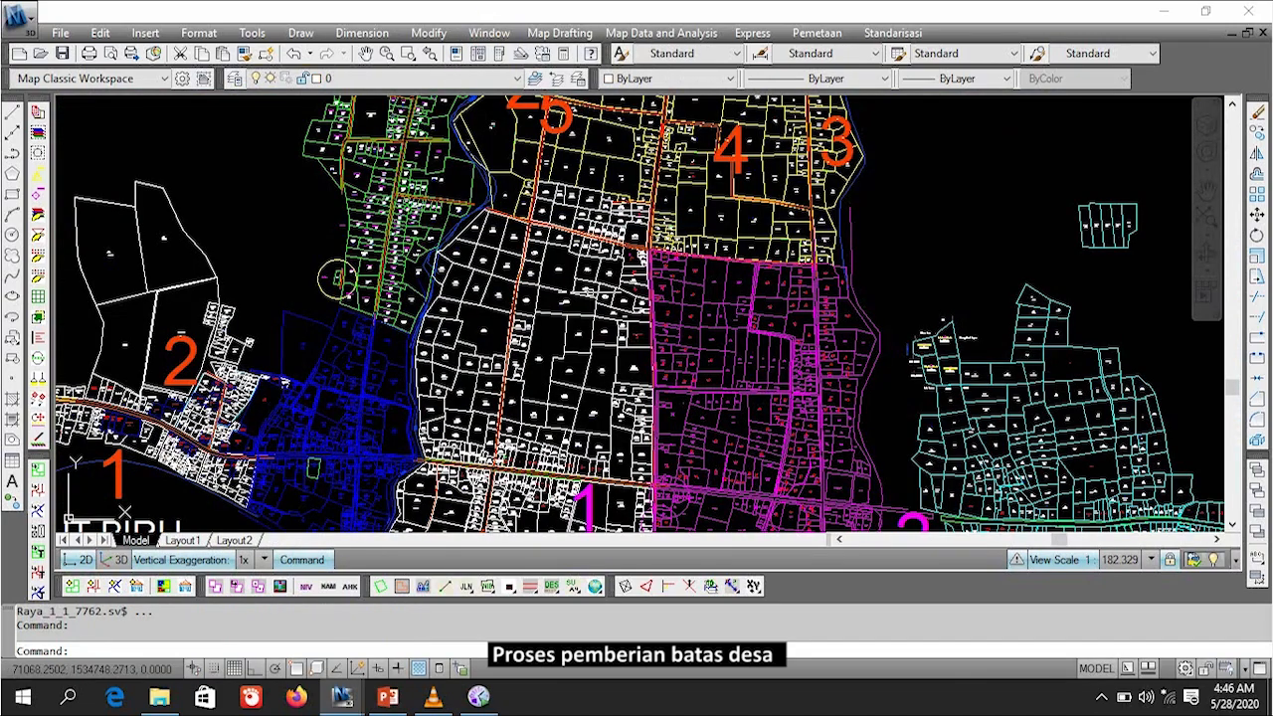
scroll(590, 292, down, 4)
middle_drag(590, 293, 603, 378)
scroll(617, 327, up, 9)
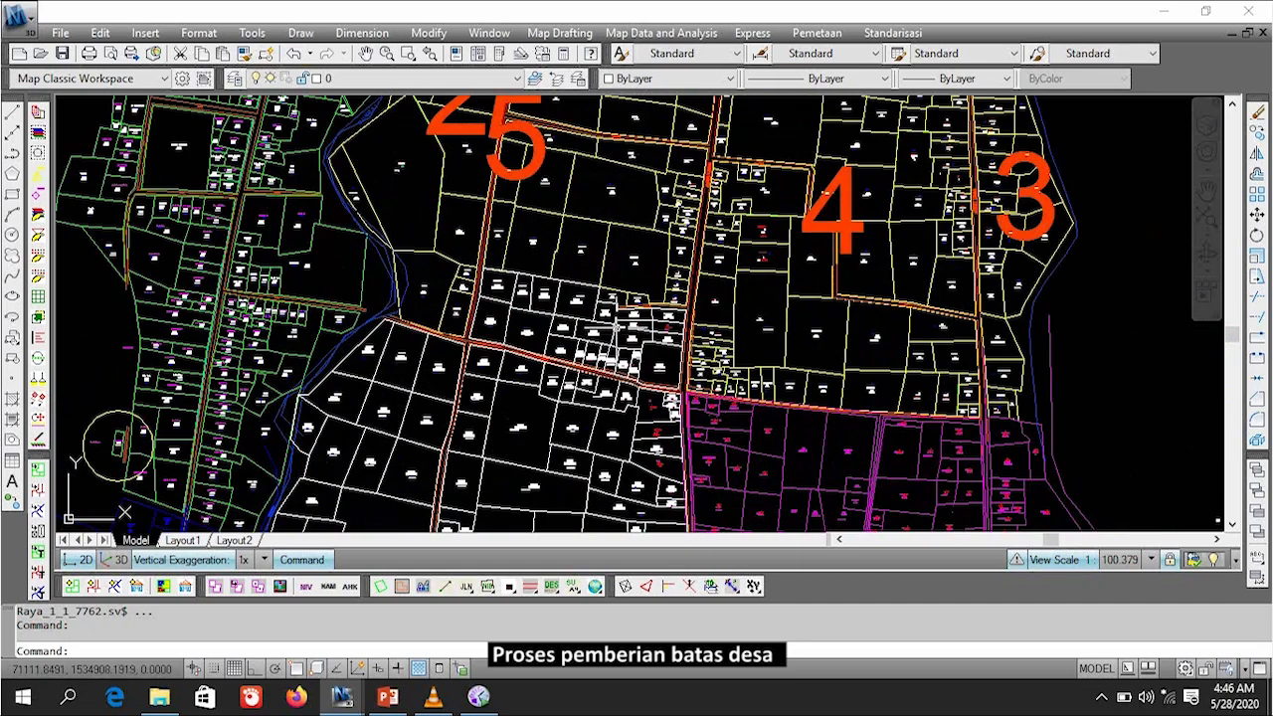
scroll(683, 355, down, 6)
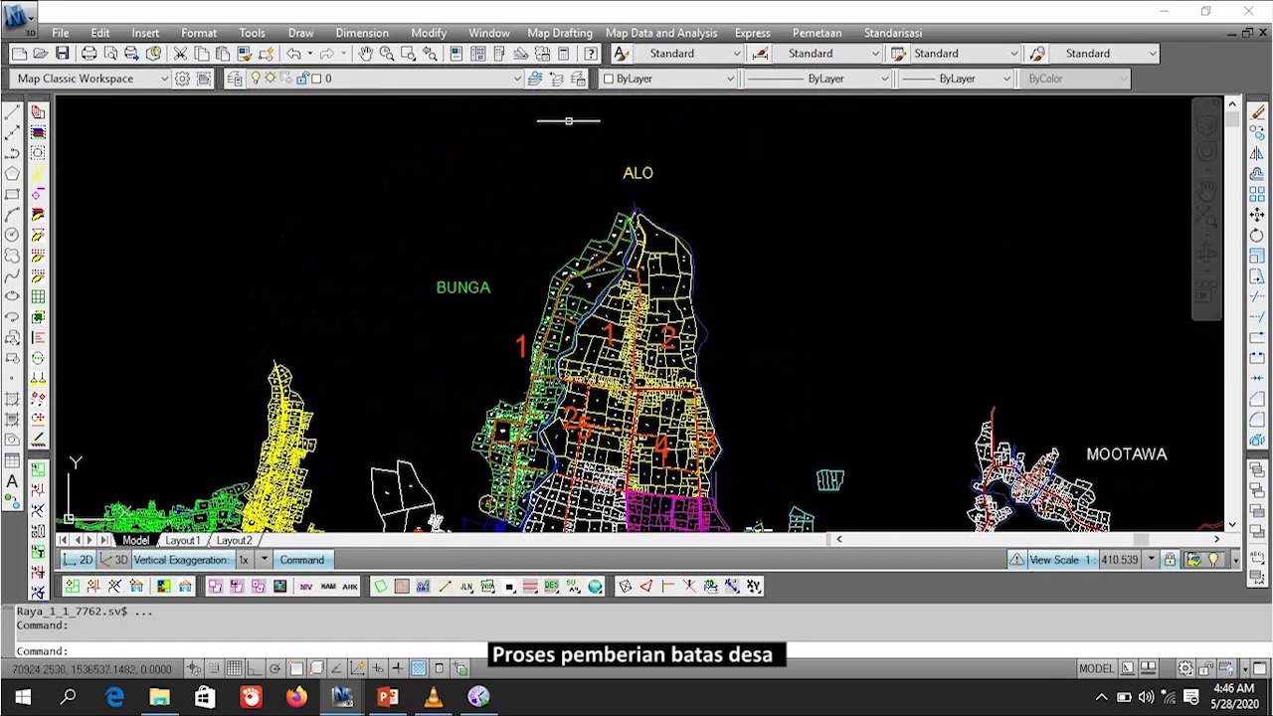
click(490, 34)
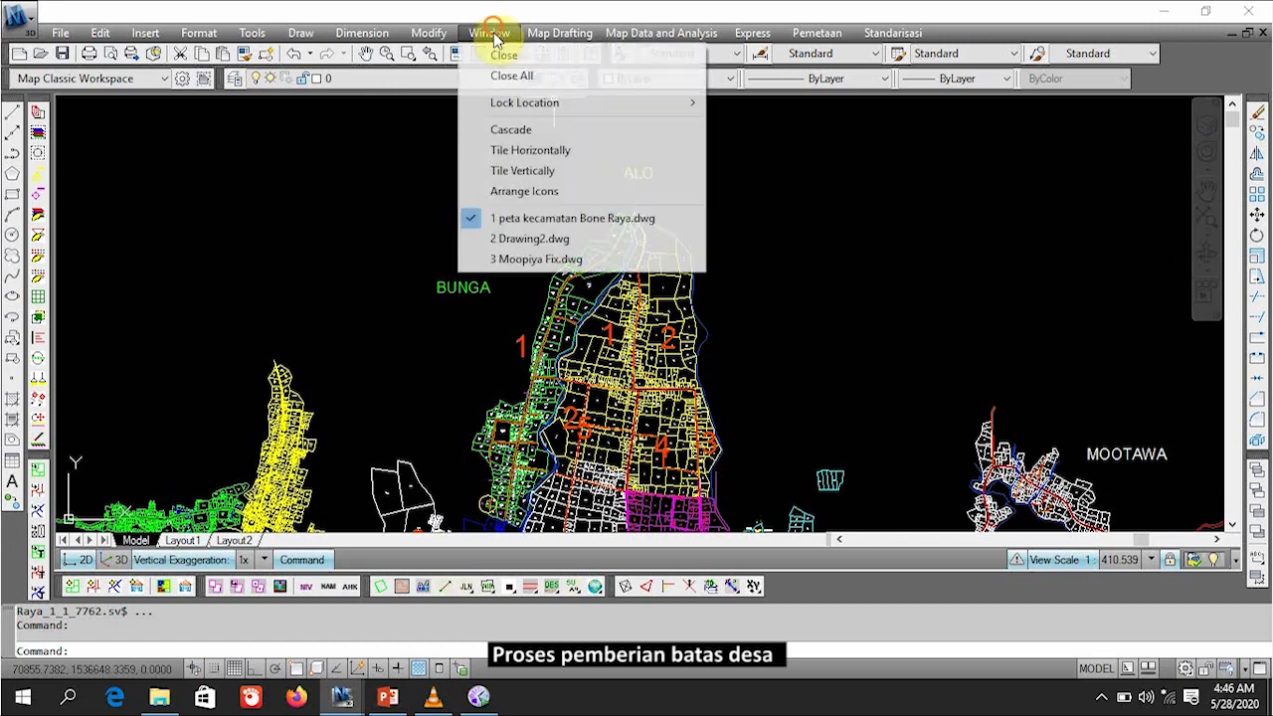
click(537, 259)
Step: Inspect the boundary polyline's end at the main road by selecting it, and clear the selection
scroll(949, 390, up, 8)
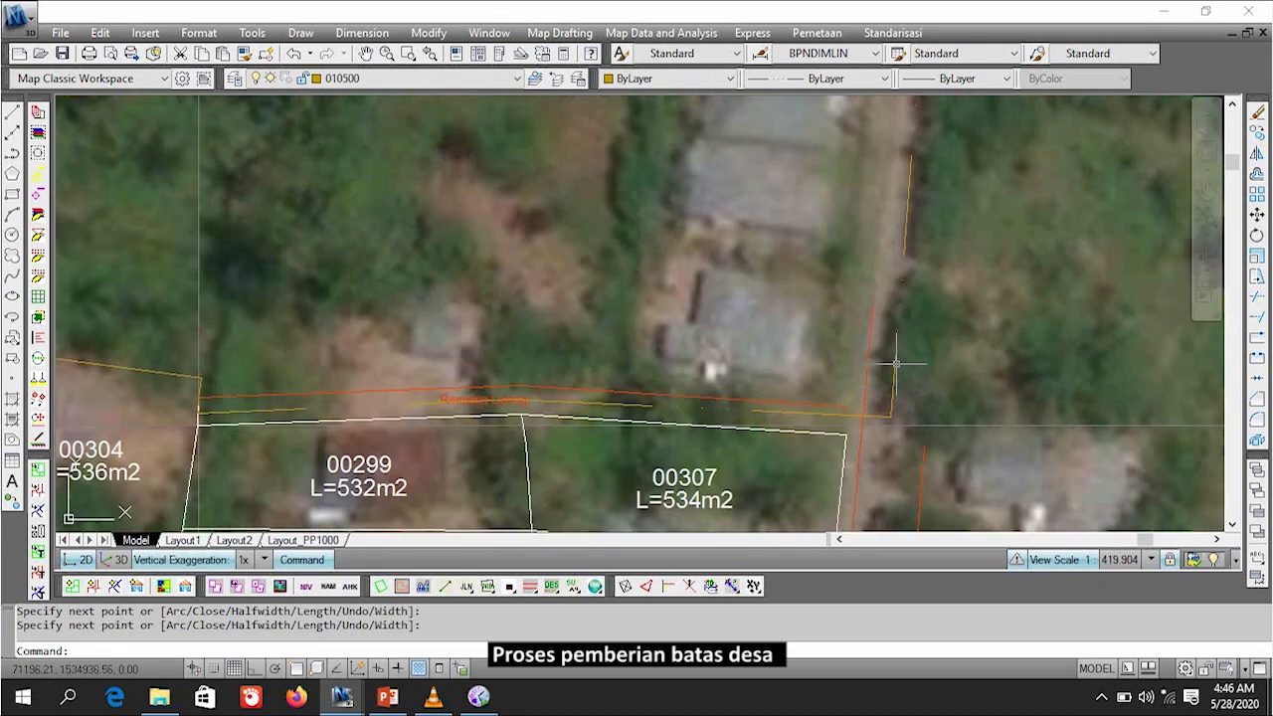
click(907, 367)
click(898, 341)
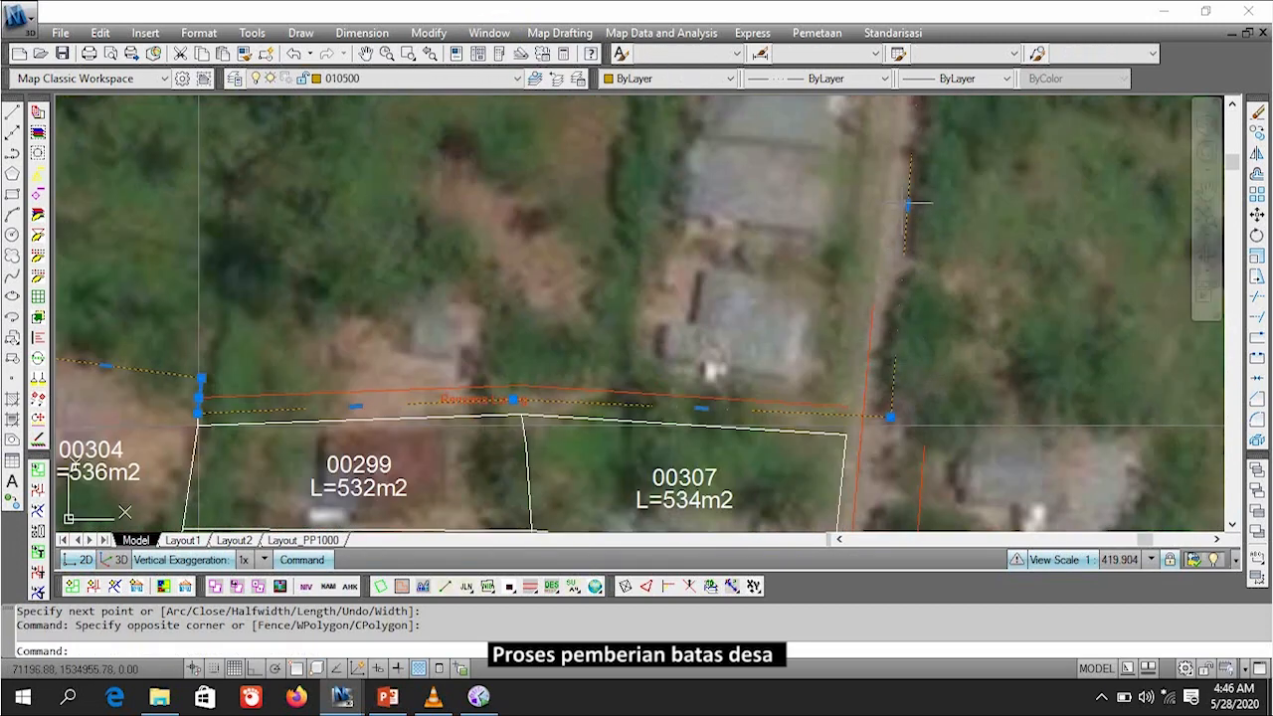
key(Escape)
scroll(1004, 334, down, 4)
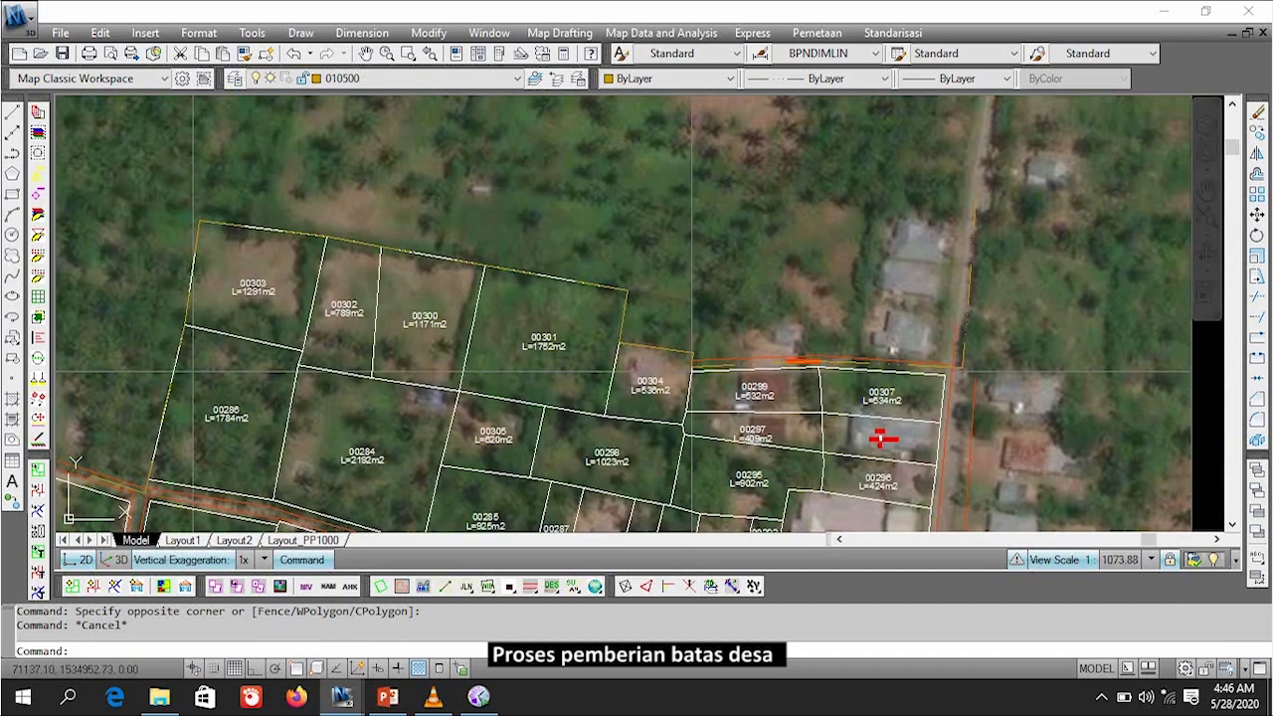
Step: Place the free text DESA ALO north of parcels 00302 and 00300, with height 10 and rotation 0
click(465, 587)
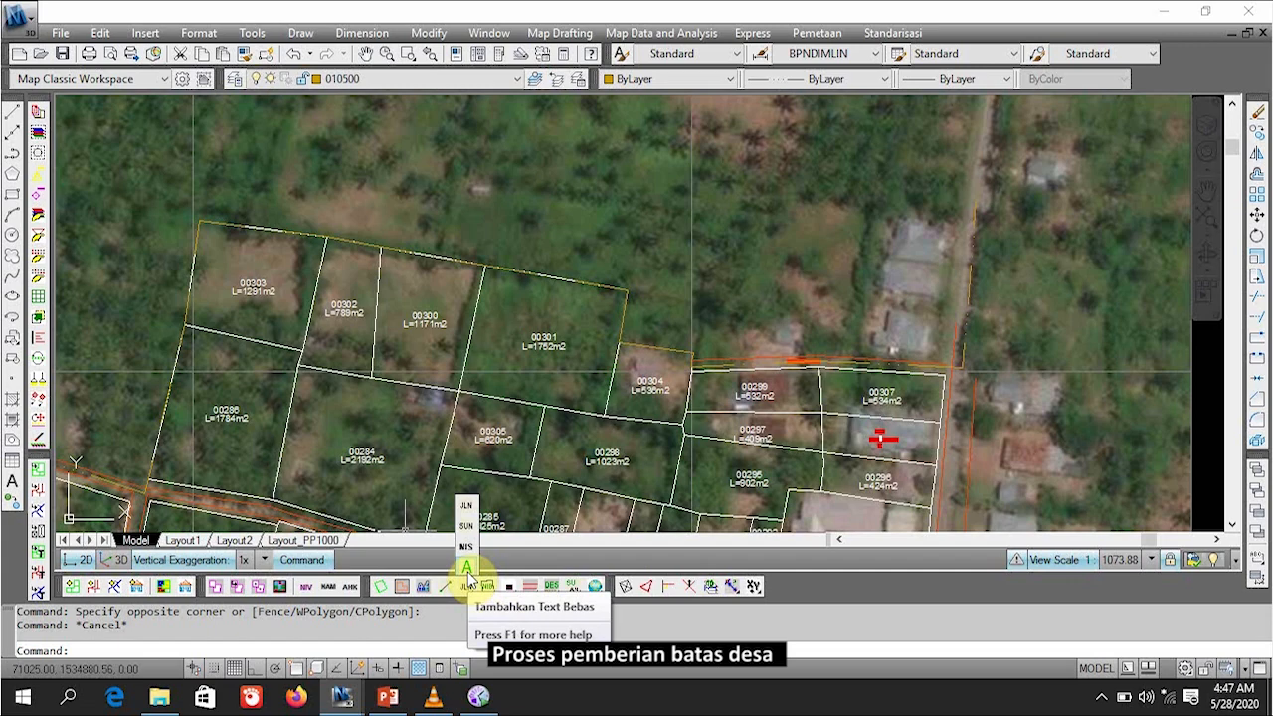
click(467, 571)
scroll(454, 412, down, 2)
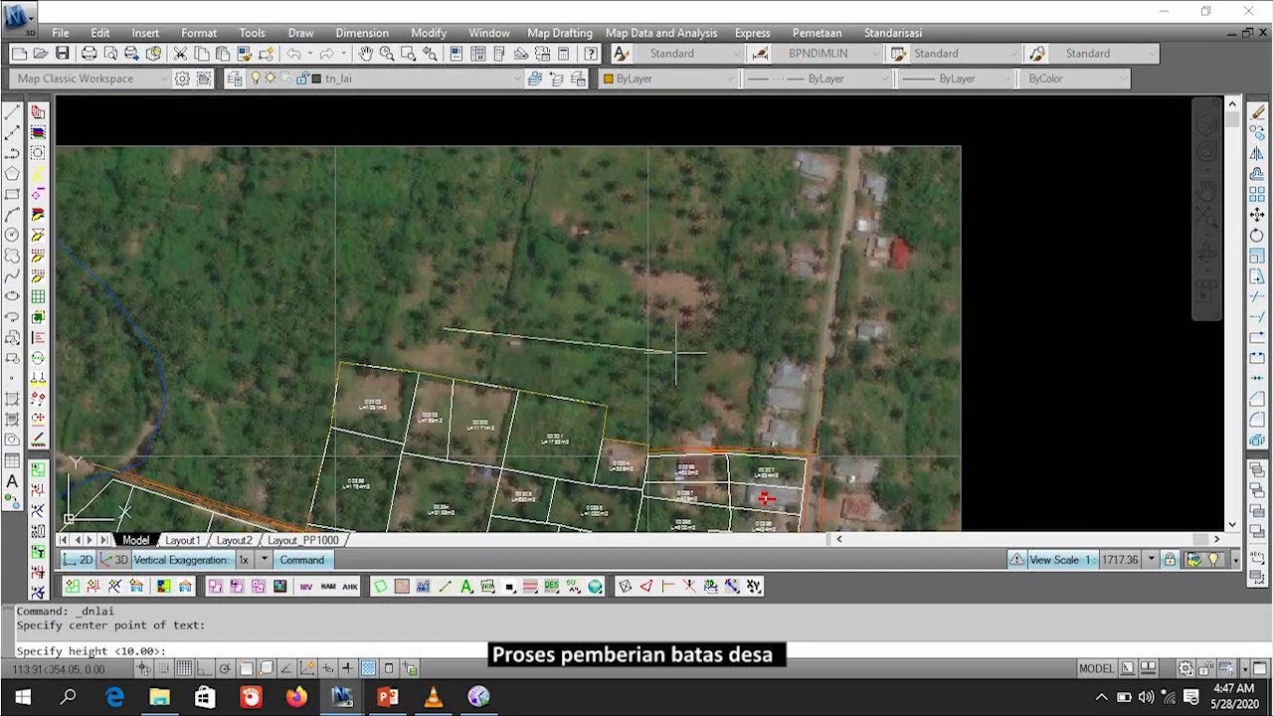
text(10)
key(Return)
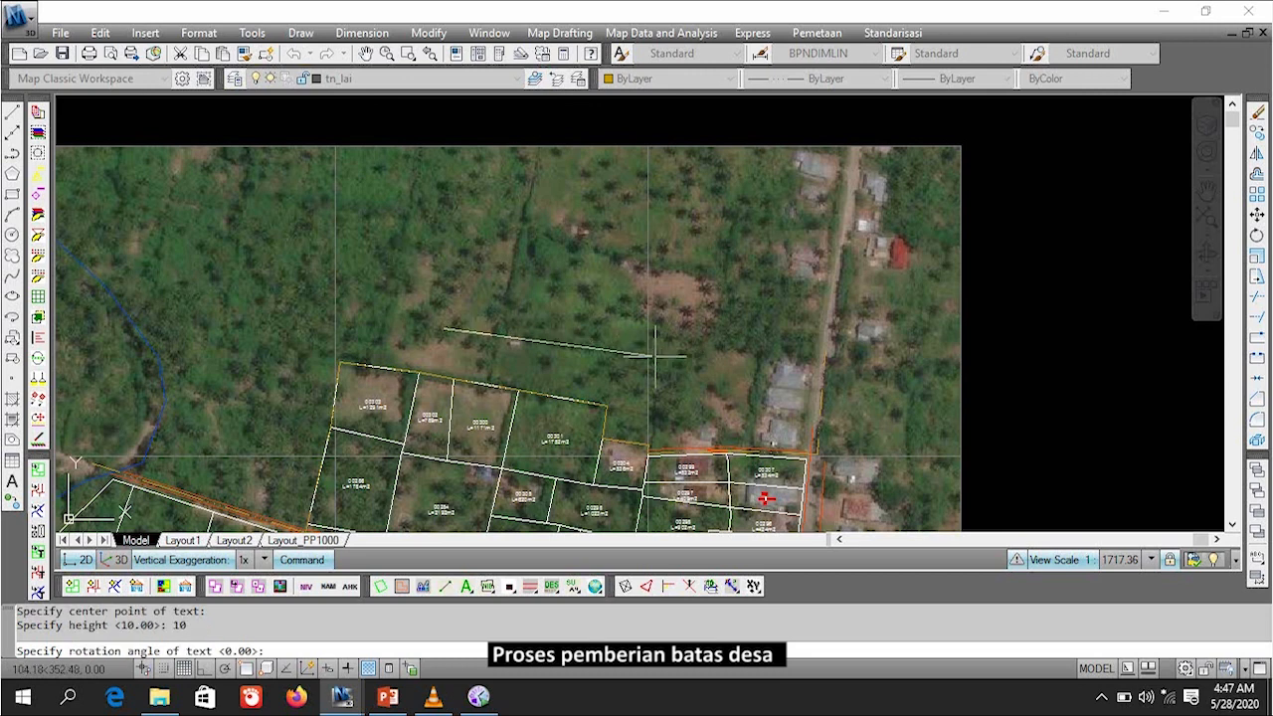
text(0)
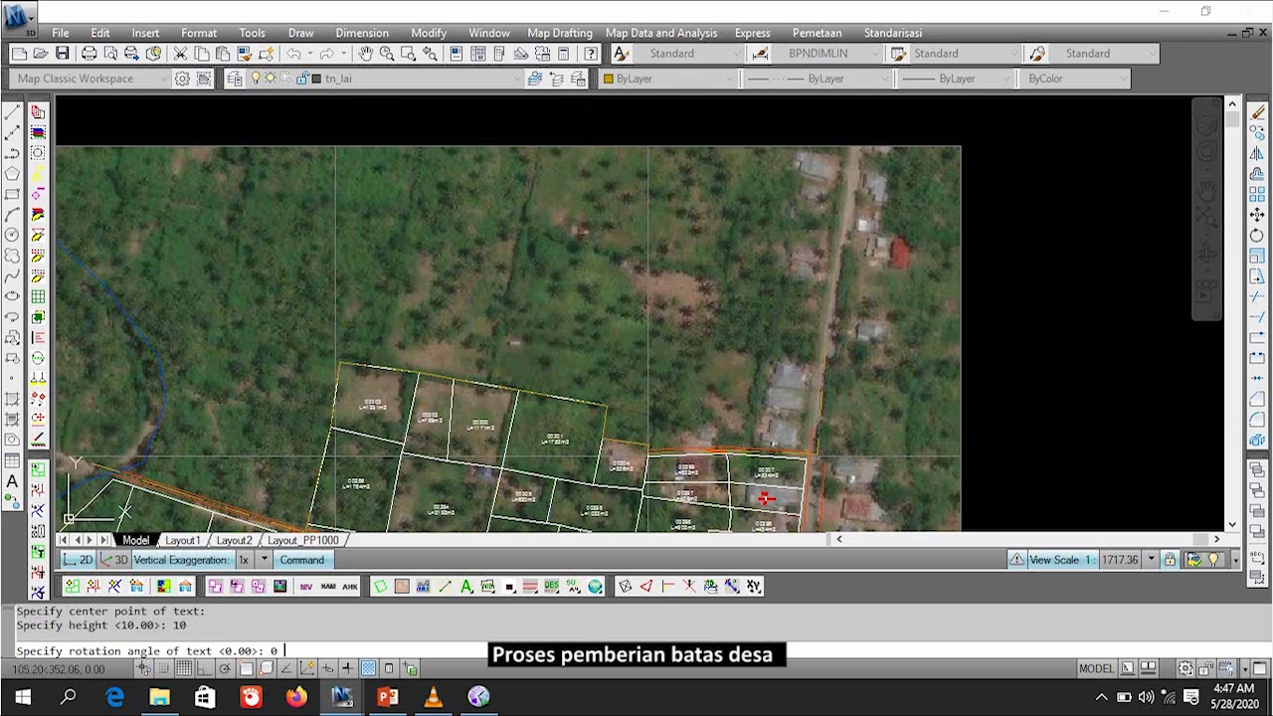
key(Return)
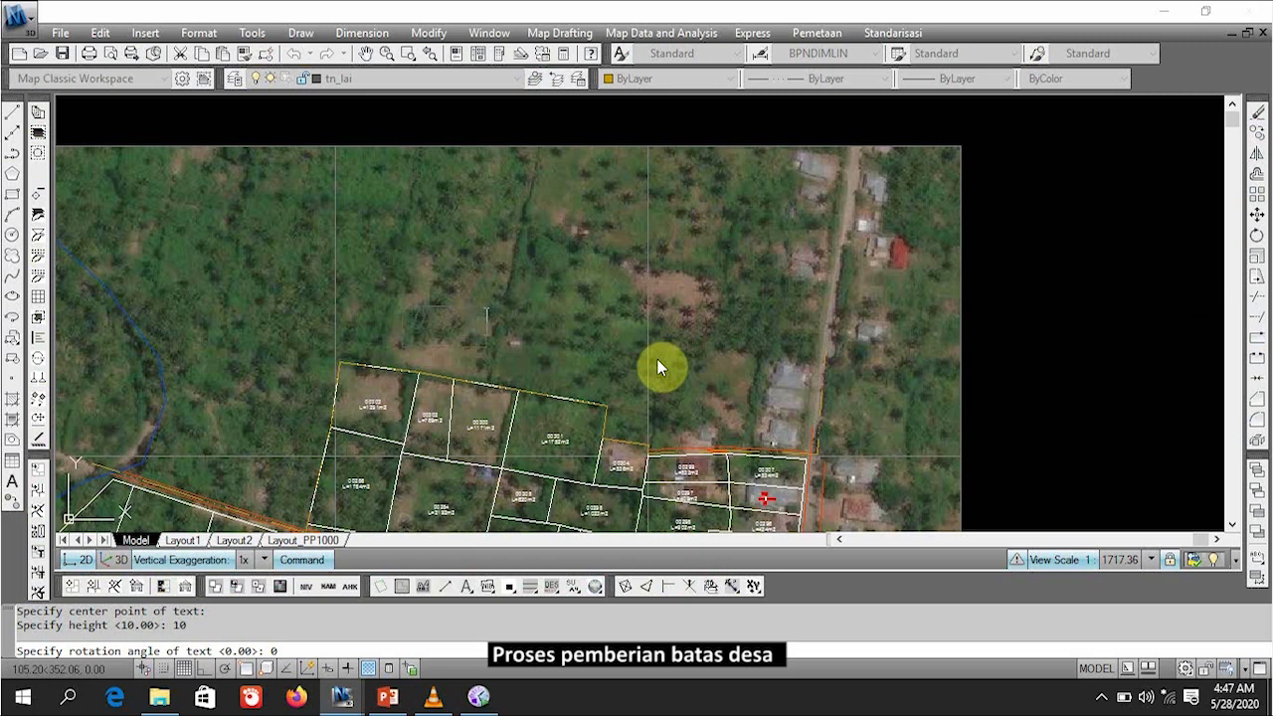
text(DESA)
key(Return)
key(Return)
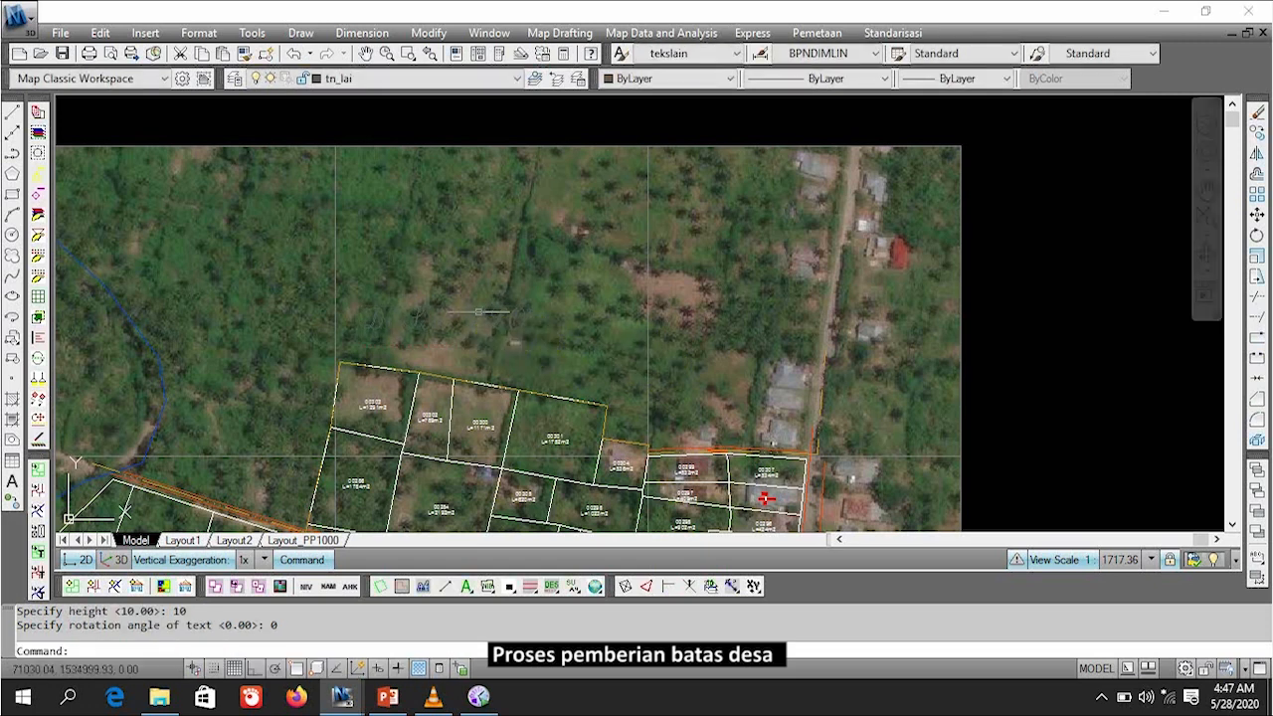
Step: Check which layer the village boundary polyline is on and look up that layer's colour index
middle_drag(213, 478, 355, 390)
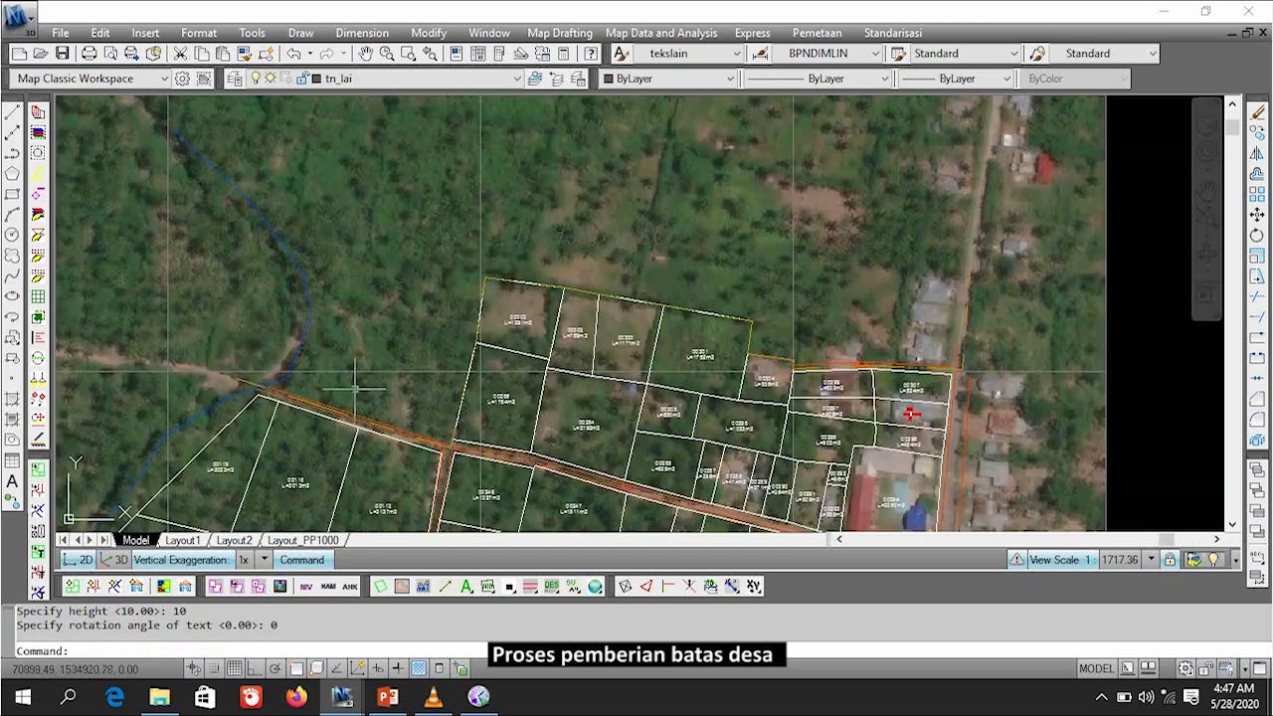
click(243, 381)
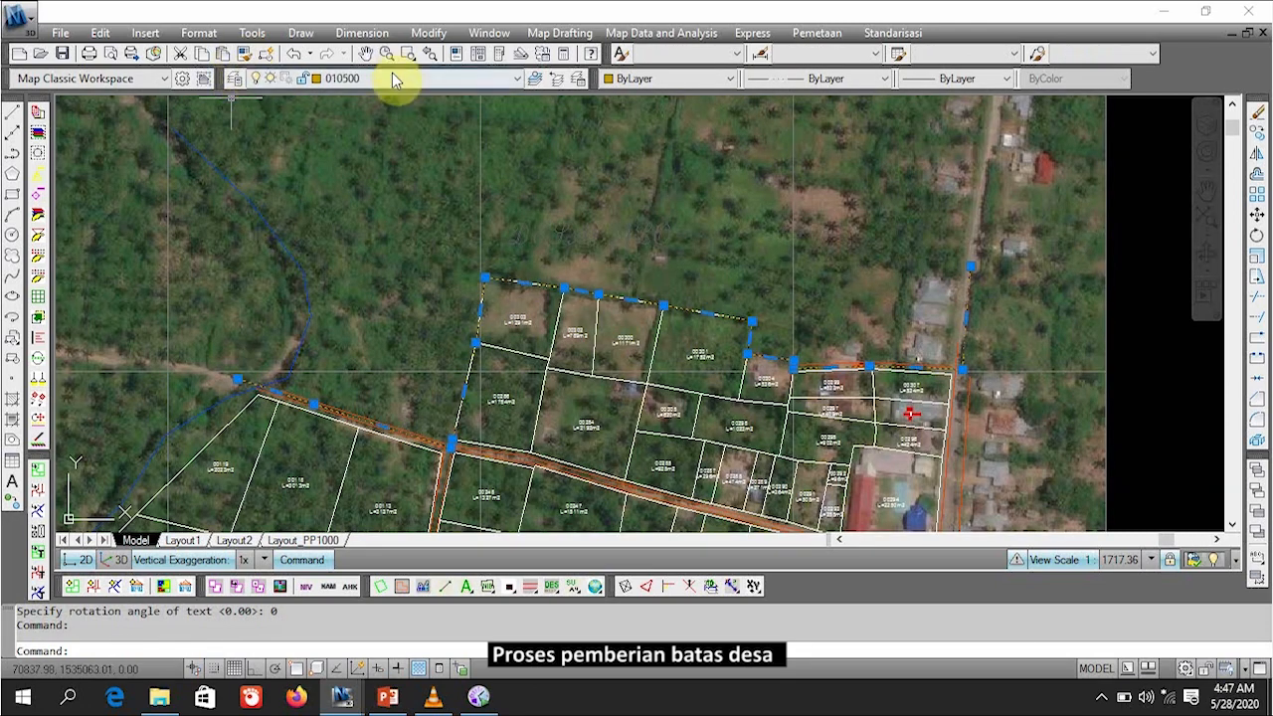
click(392, 79)
click(235, 85)
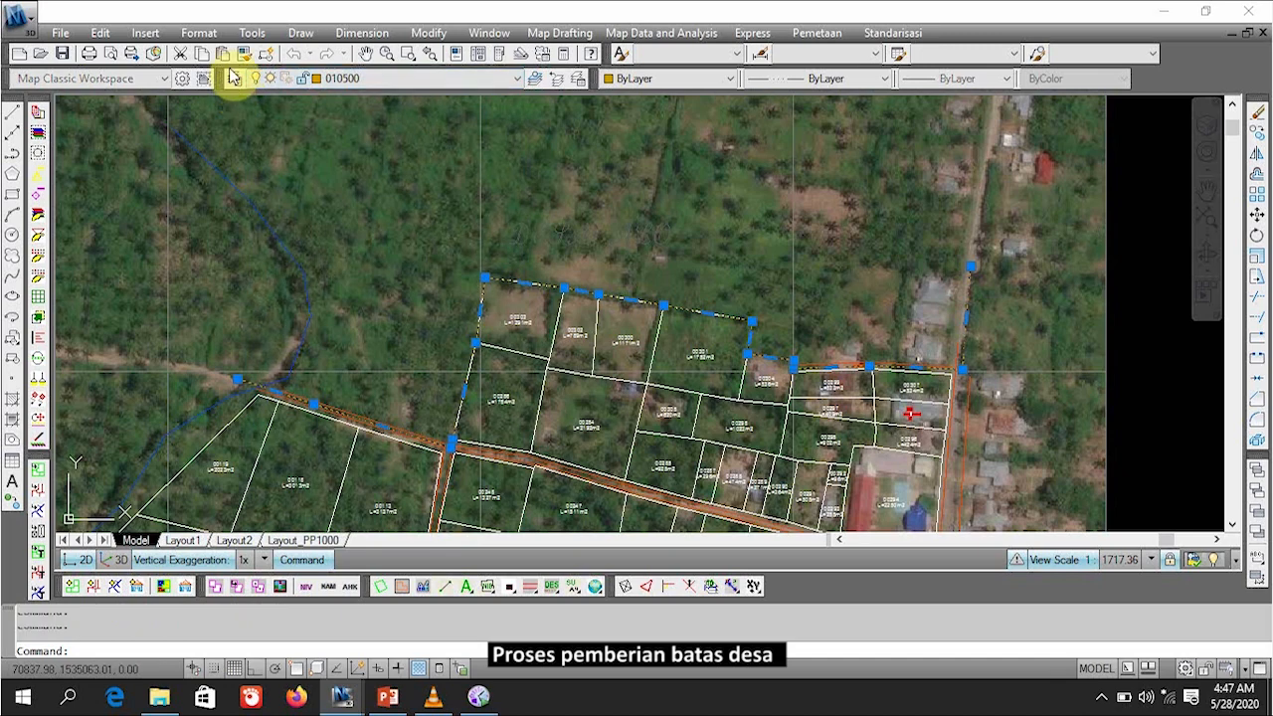
click(235, 80)
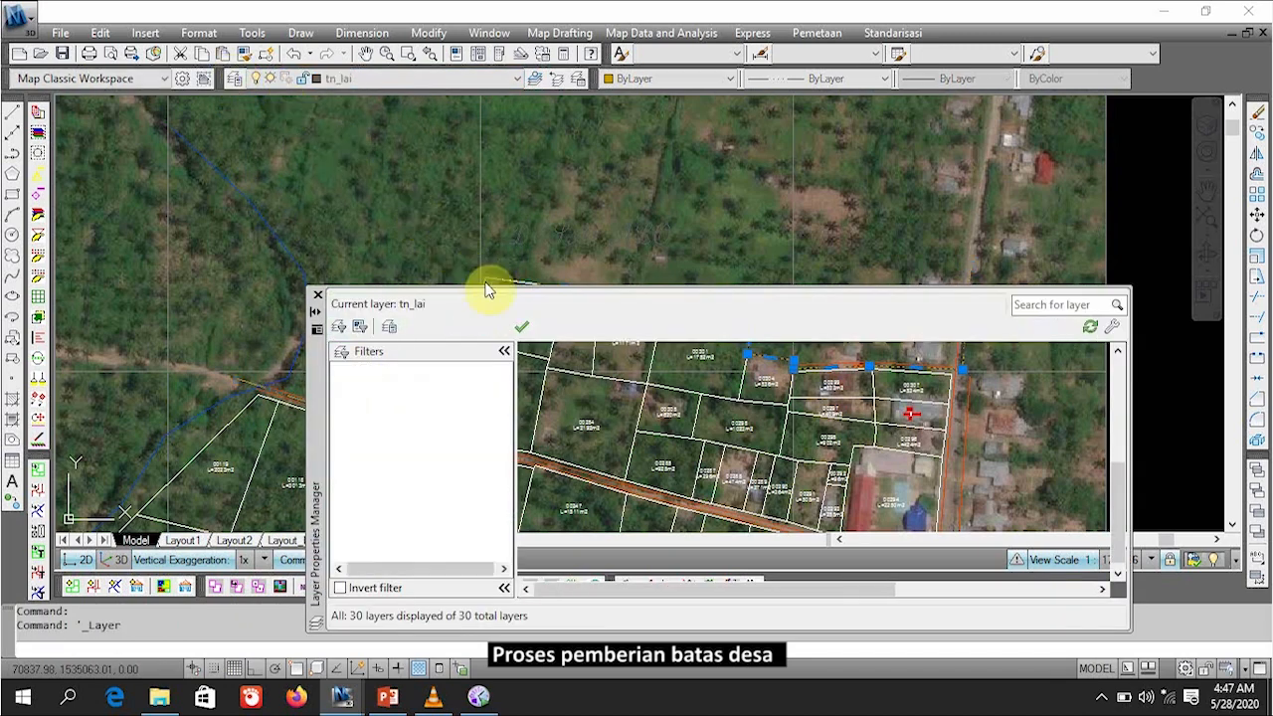
scroll(736, 487, down, 3)
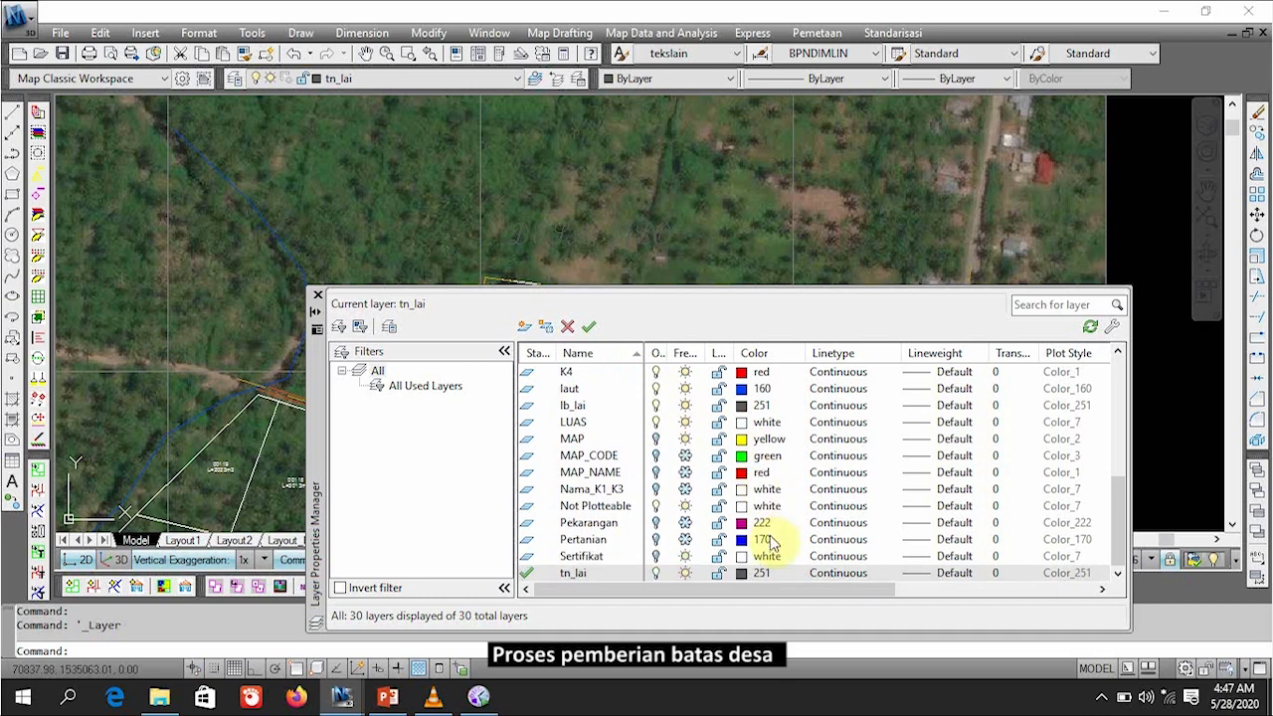
scroll(745, 565, up, 6)
scroll(739, 560, up, 2)
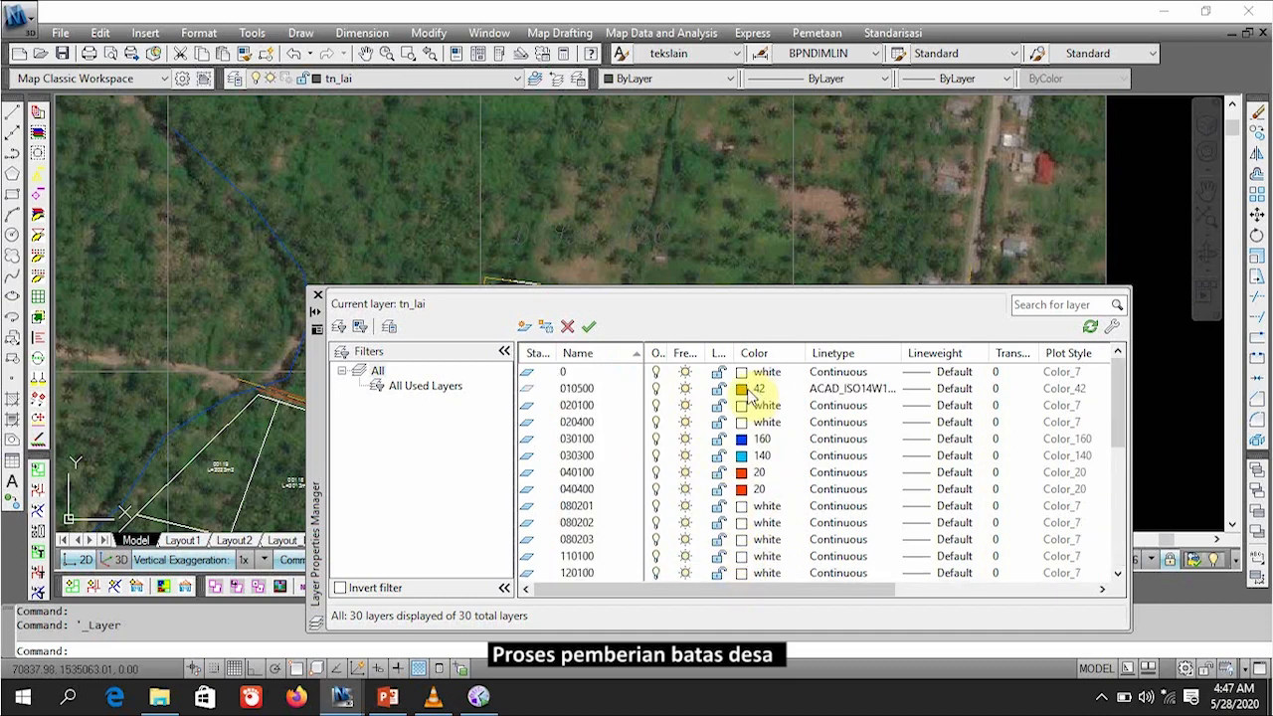
click(744, 389)
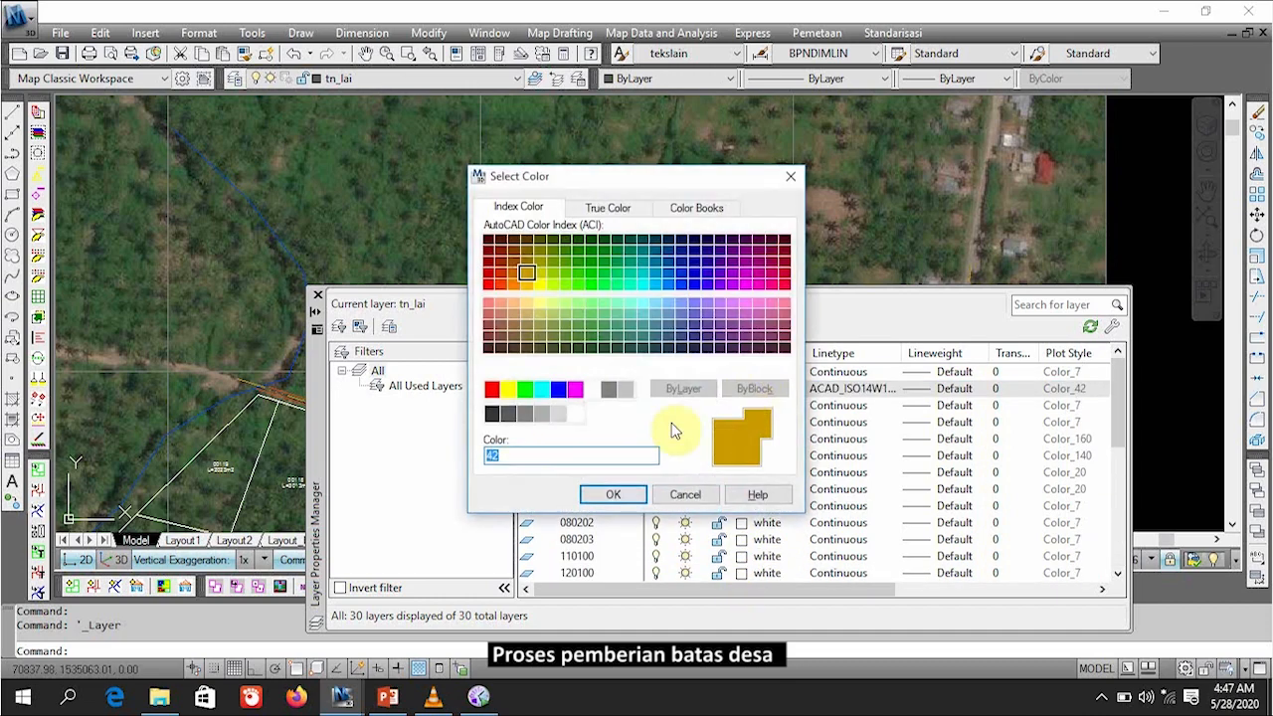
click(635, 494)
click(317, 296)
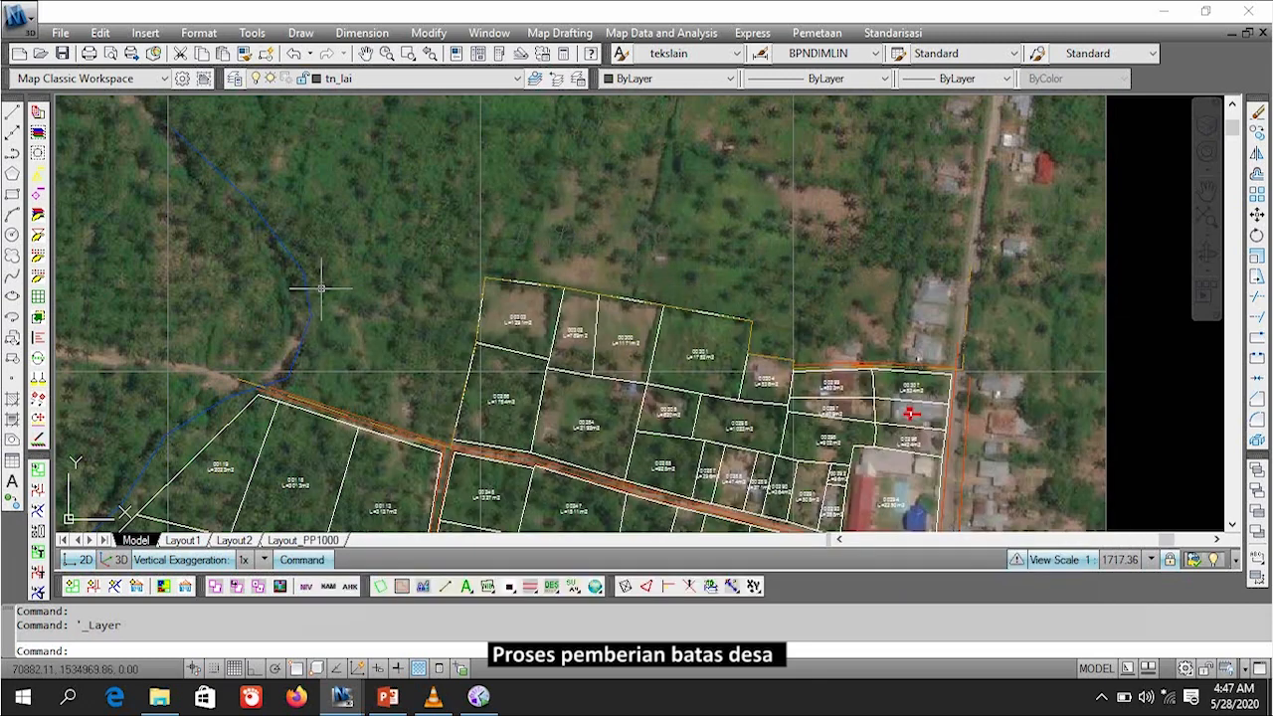
Step: Create a new layer named nama_desa and assign it colour 42
click(622, 235)
click(597, 235)
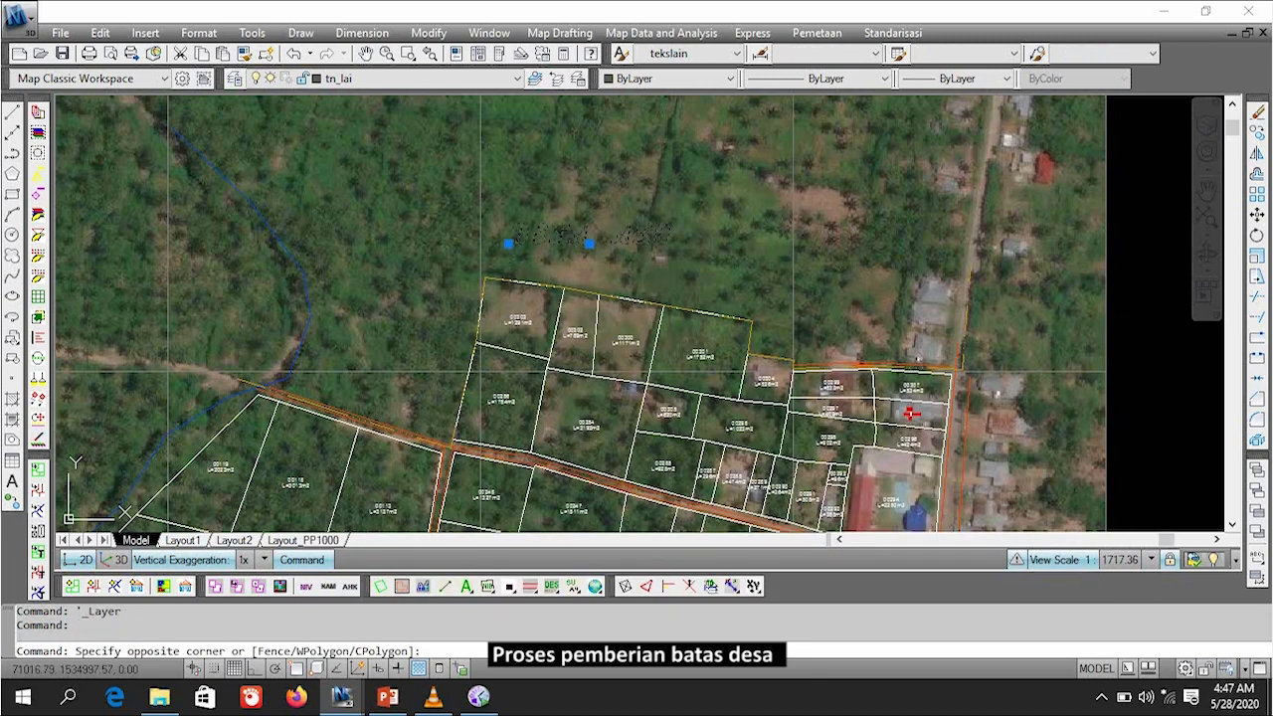
key(Escape)
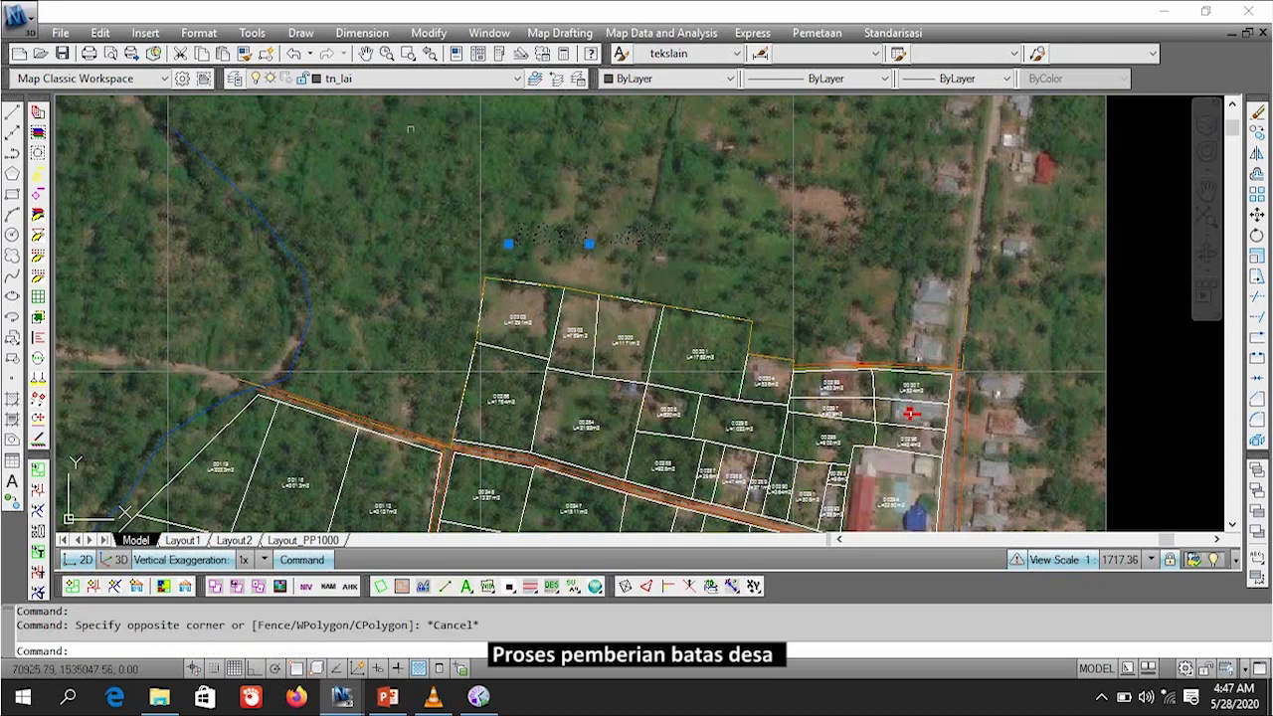
click(237, 77)
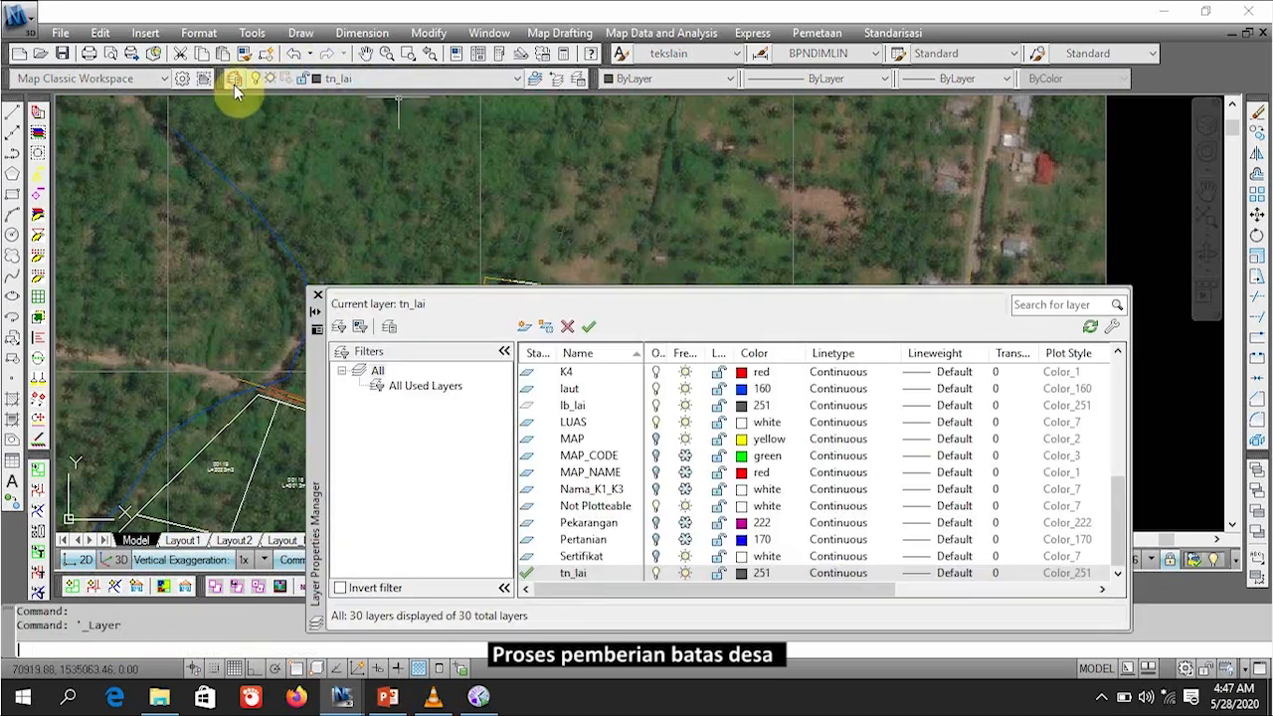
click(527, 326)
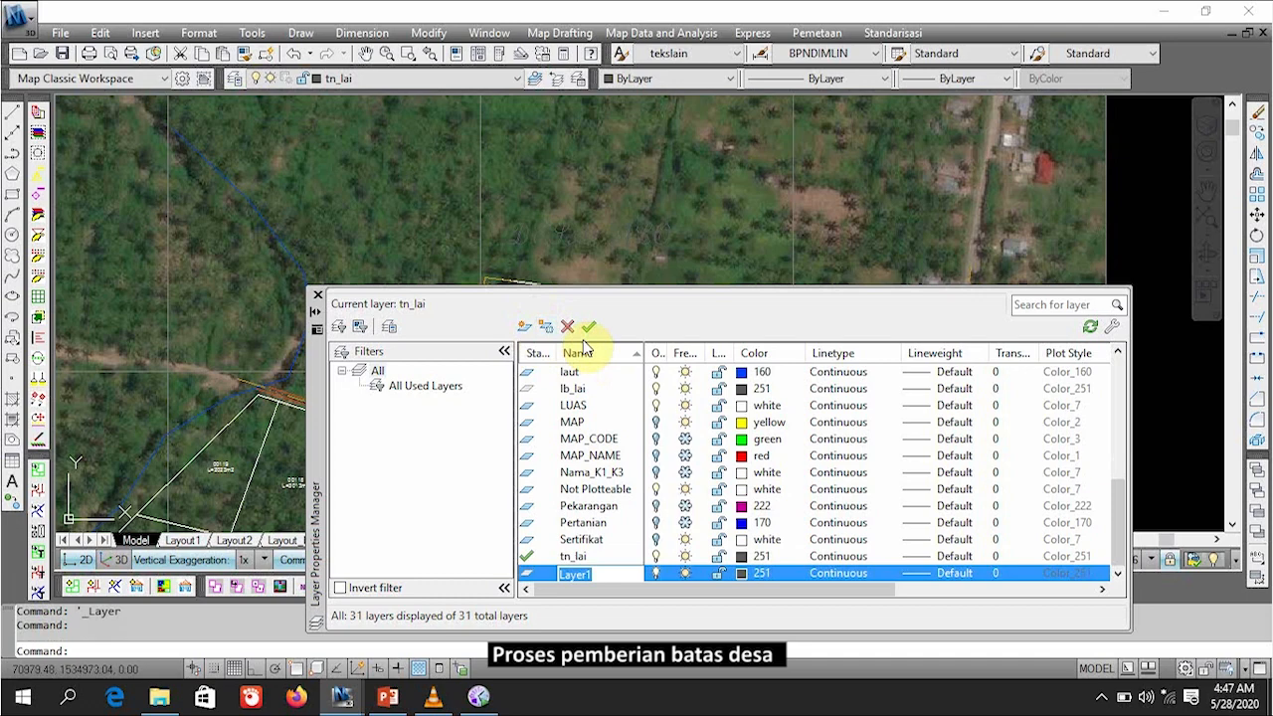
text(nama_)
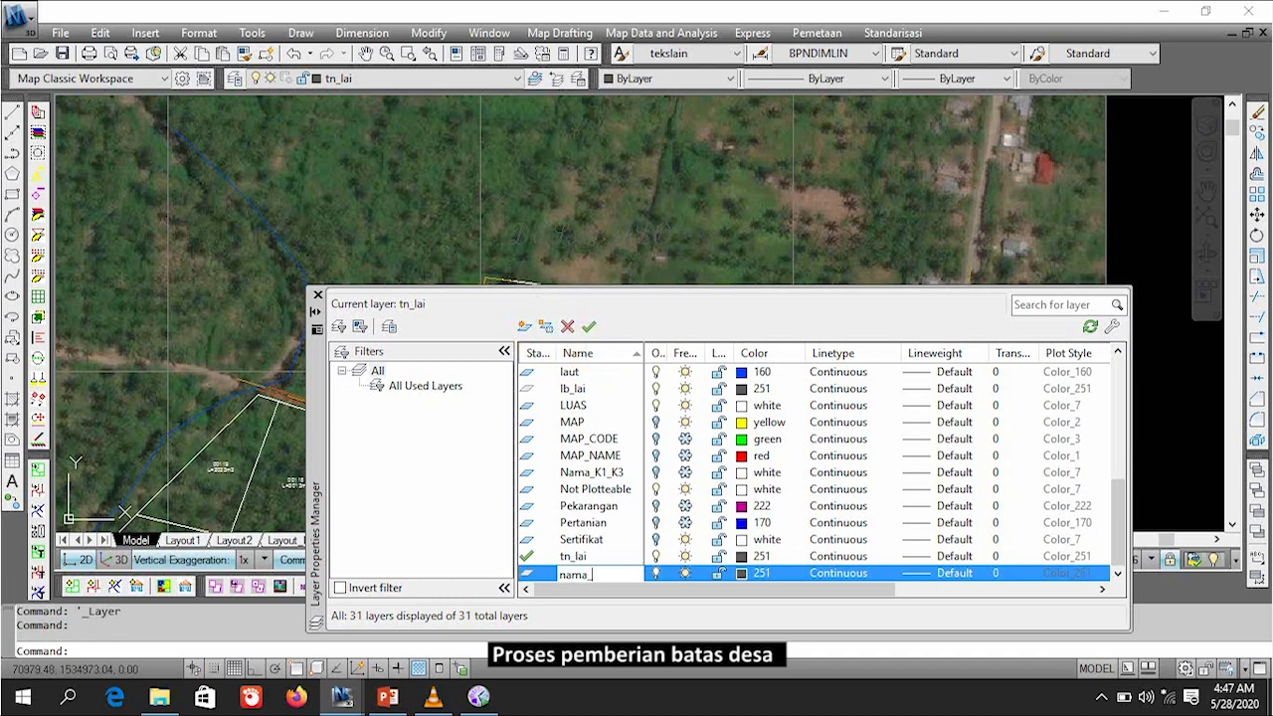
text(desa)
click(742, 574)
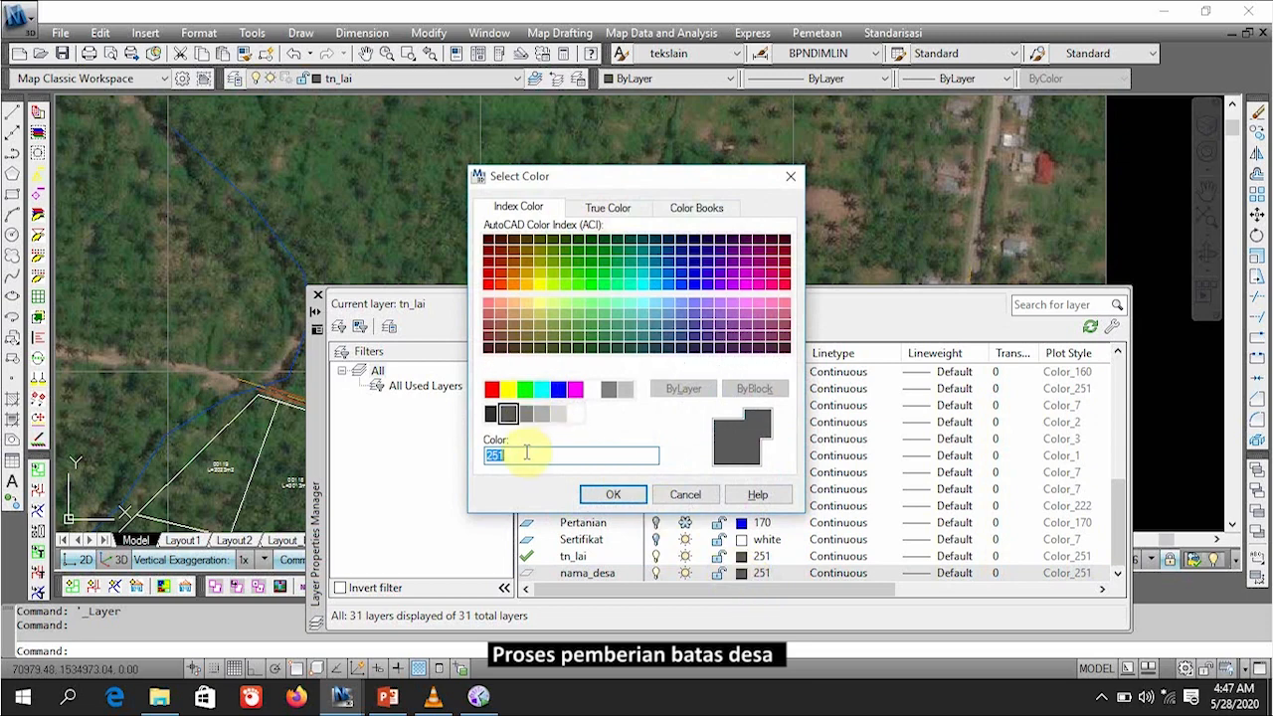
drag(525, 451, 478, 449)
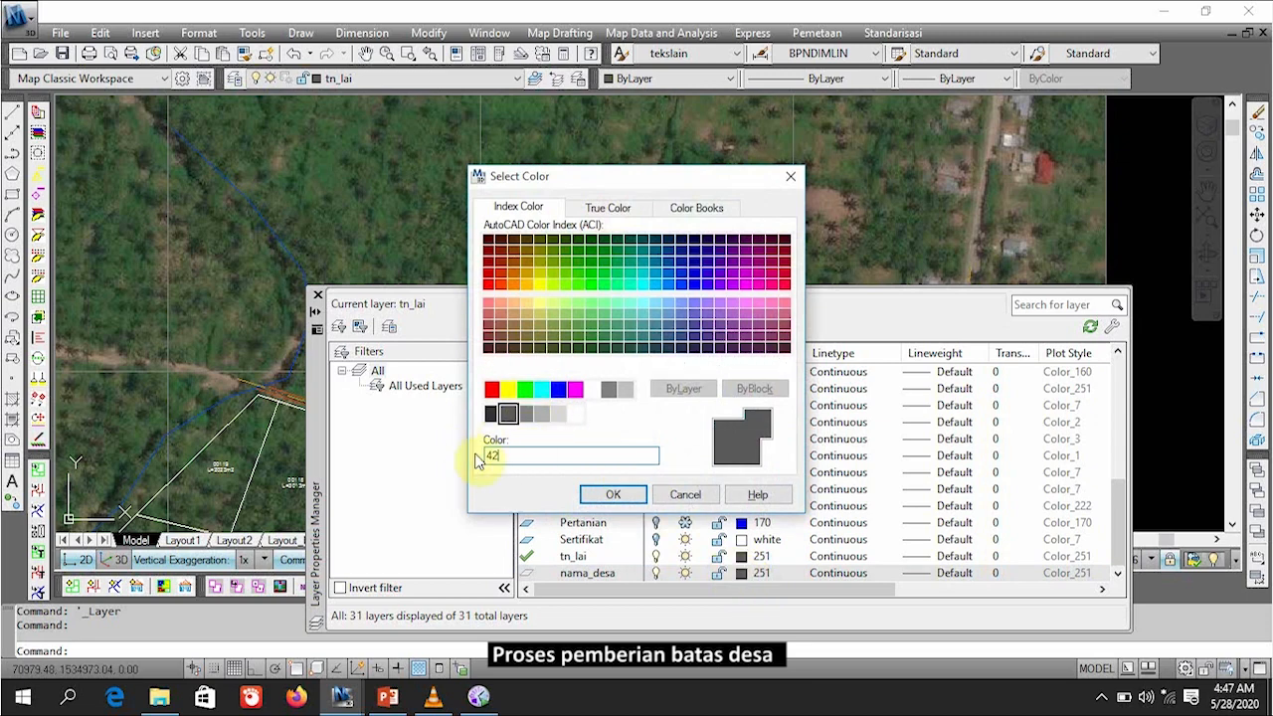
click(613, 494)
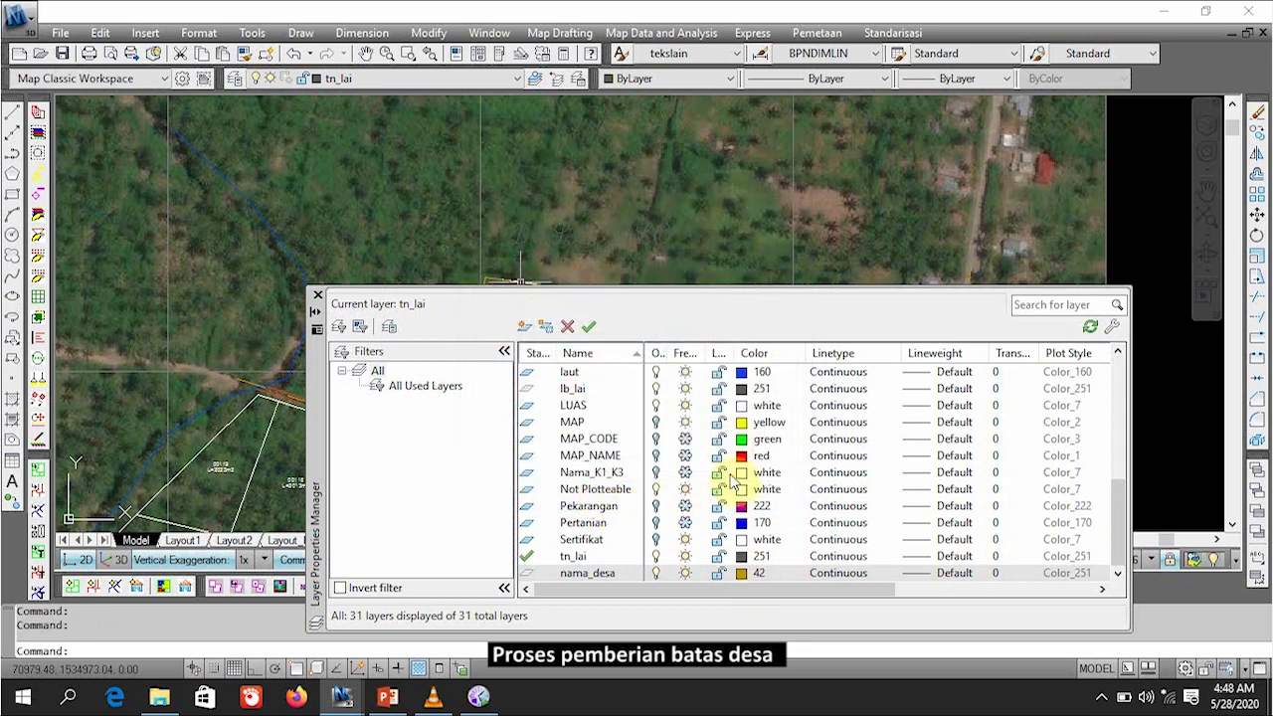
click(317, 296)
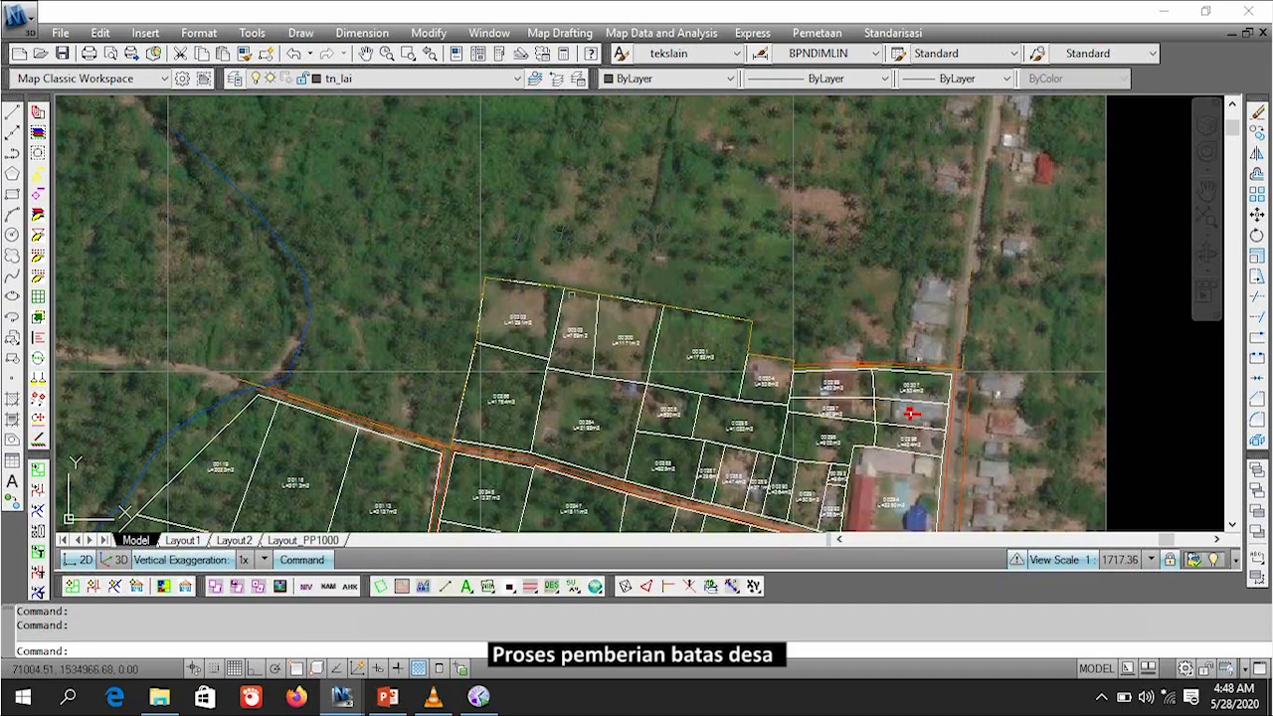
Step: Move the DESA ALO label to the nama_desa layer
click(627, 237)
click(407, 83)
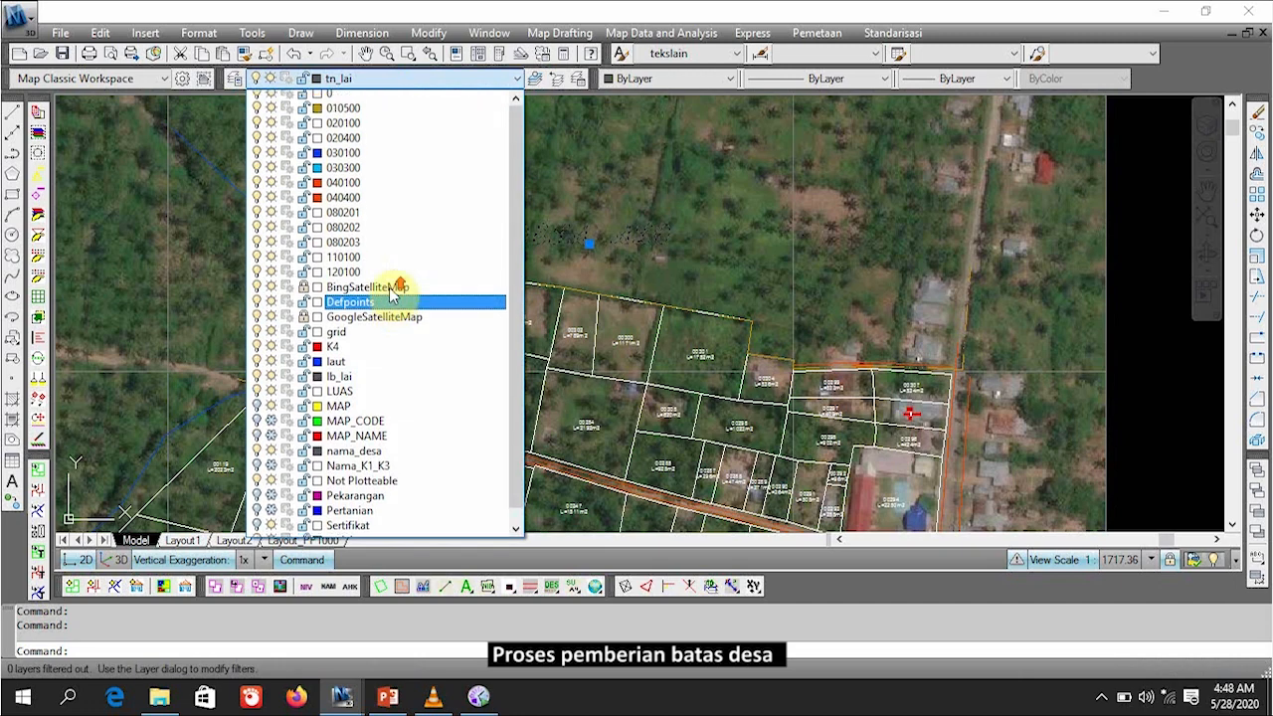
click(351, 444)
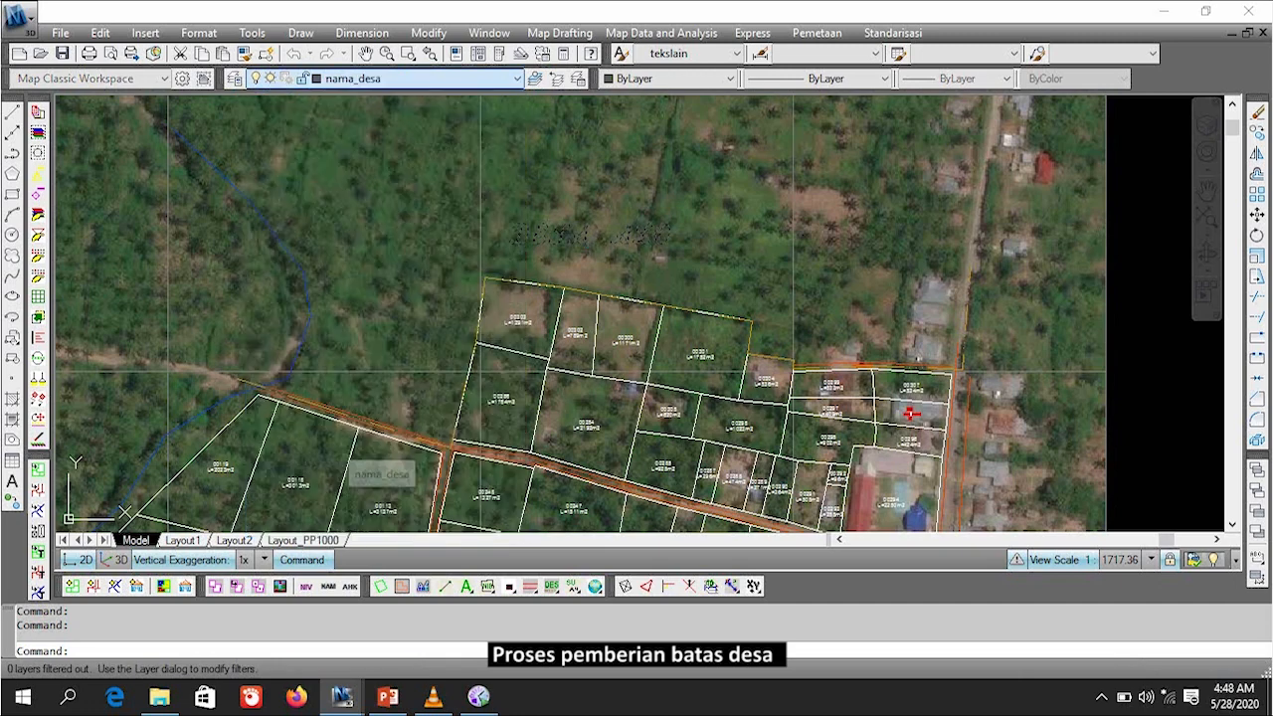
click(462, 77)
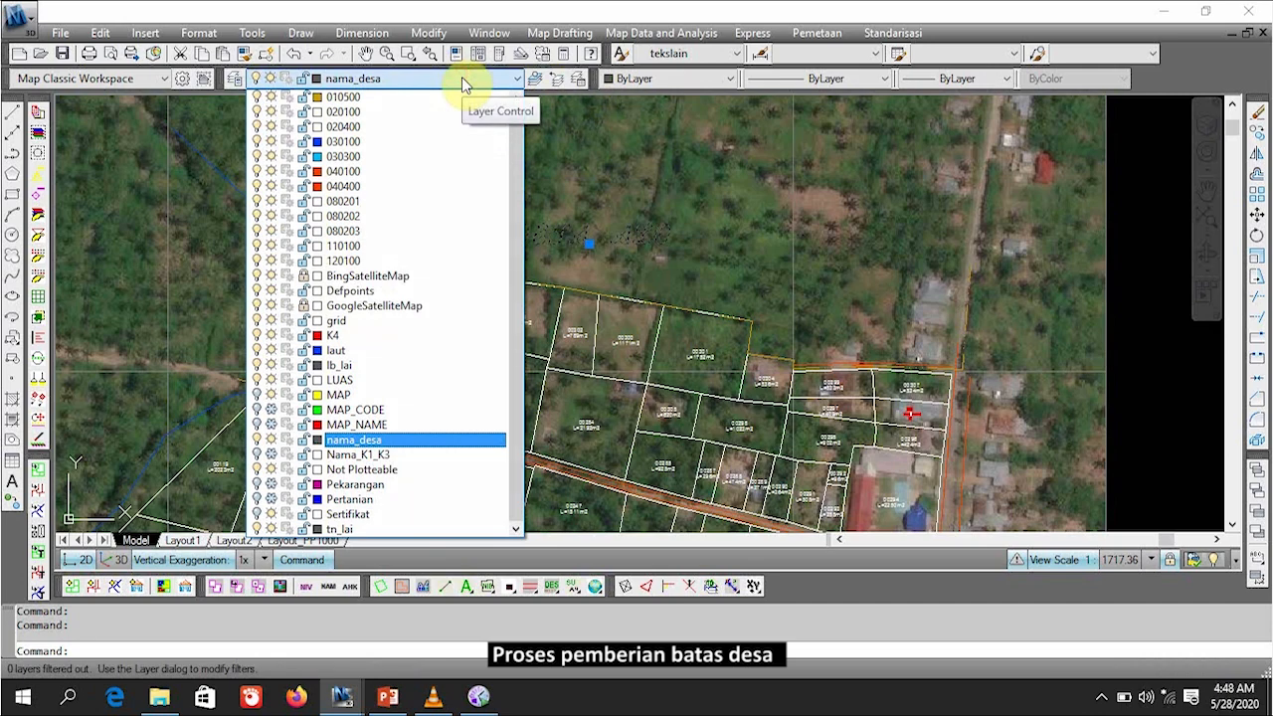
click(462, 77)
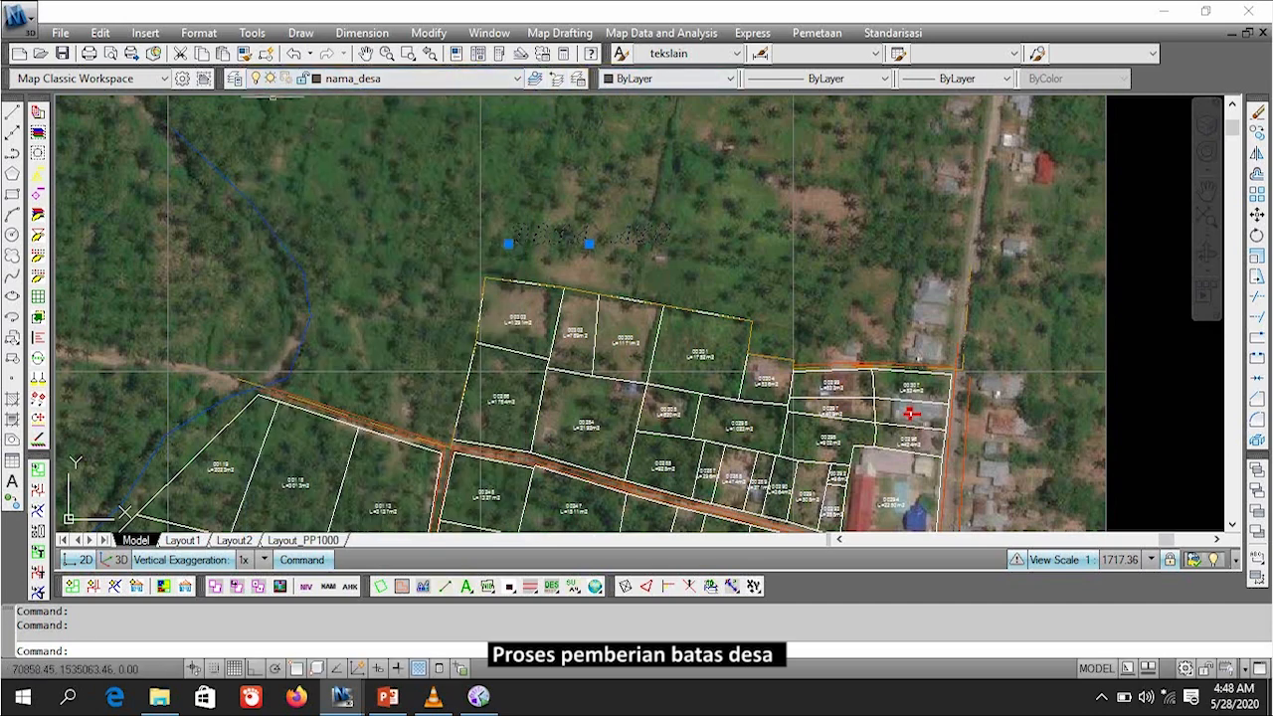
Step: Set the nama_desa layer's colour to 42 again and make it the current layer
click(238, 78)
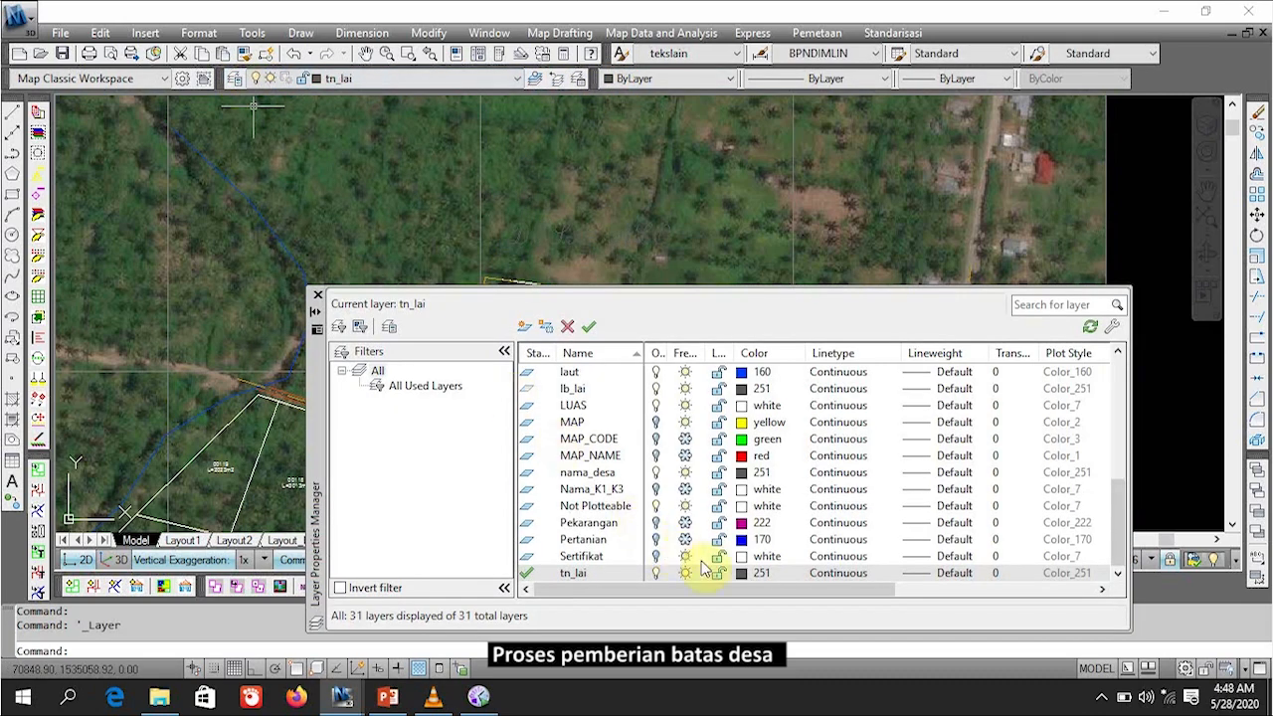
scroll(692, 545, down, 1)
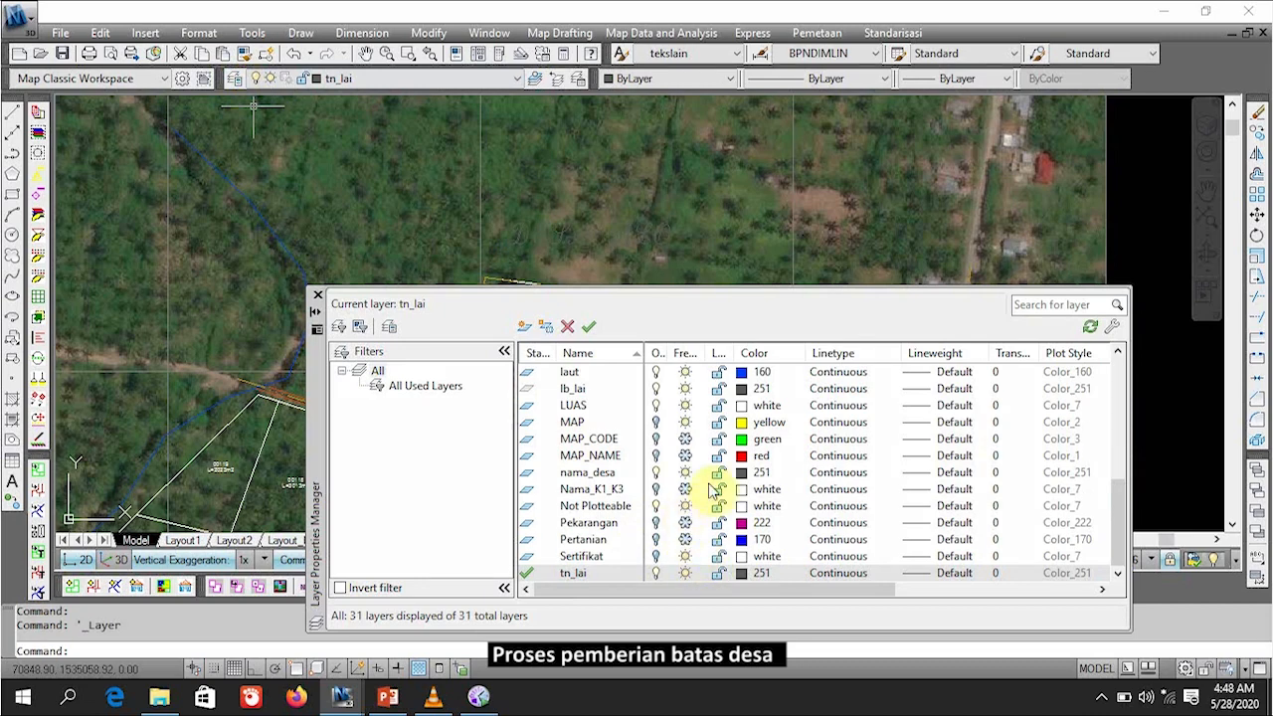
click(742, 472)
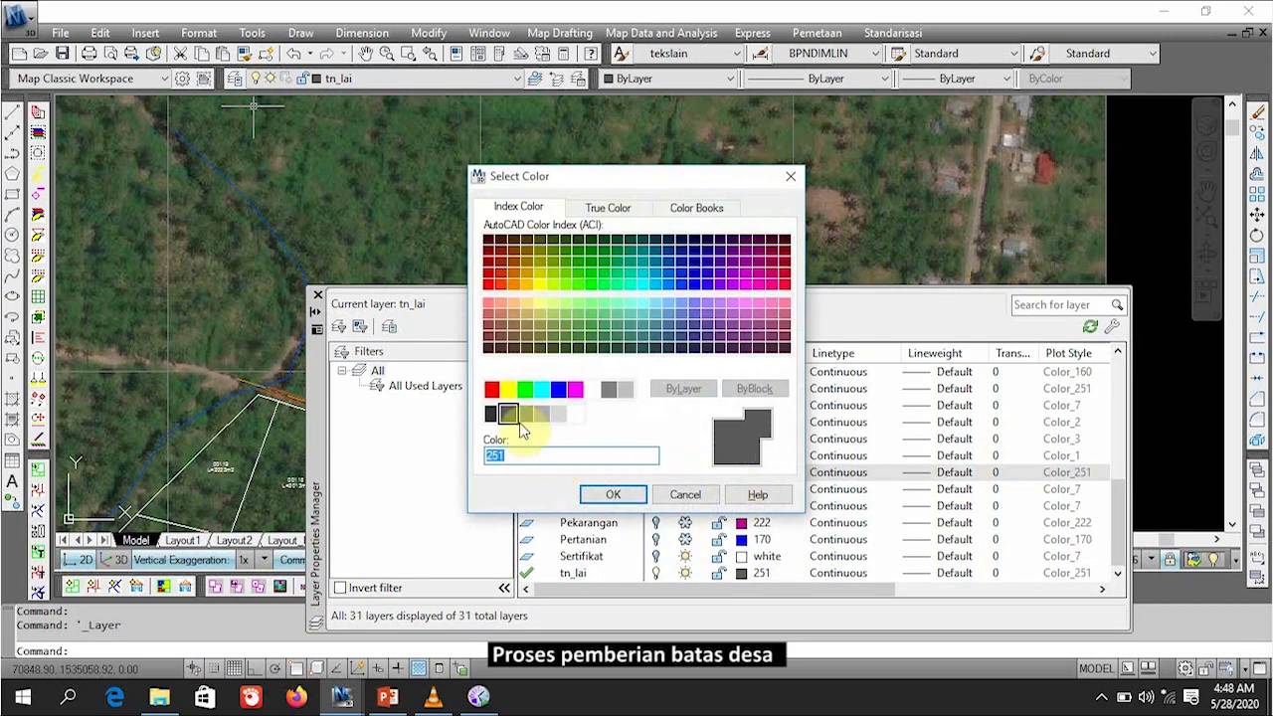
text(42)
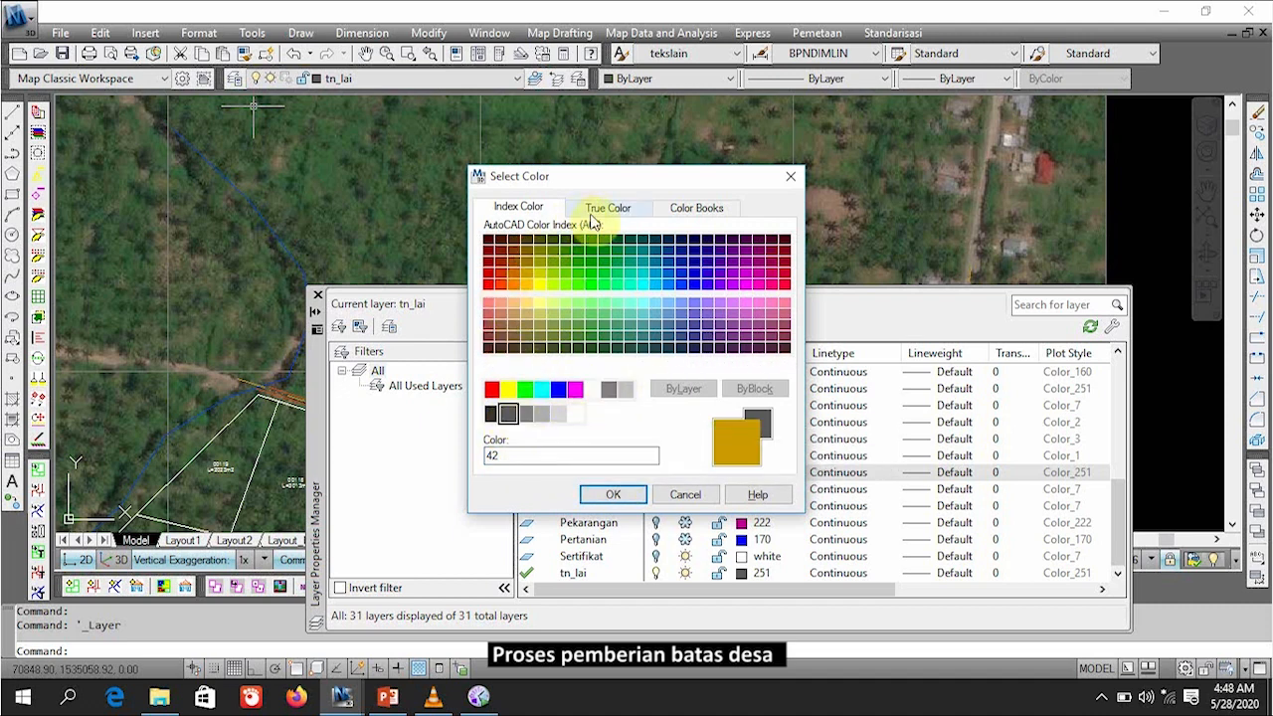
click(612, 494)
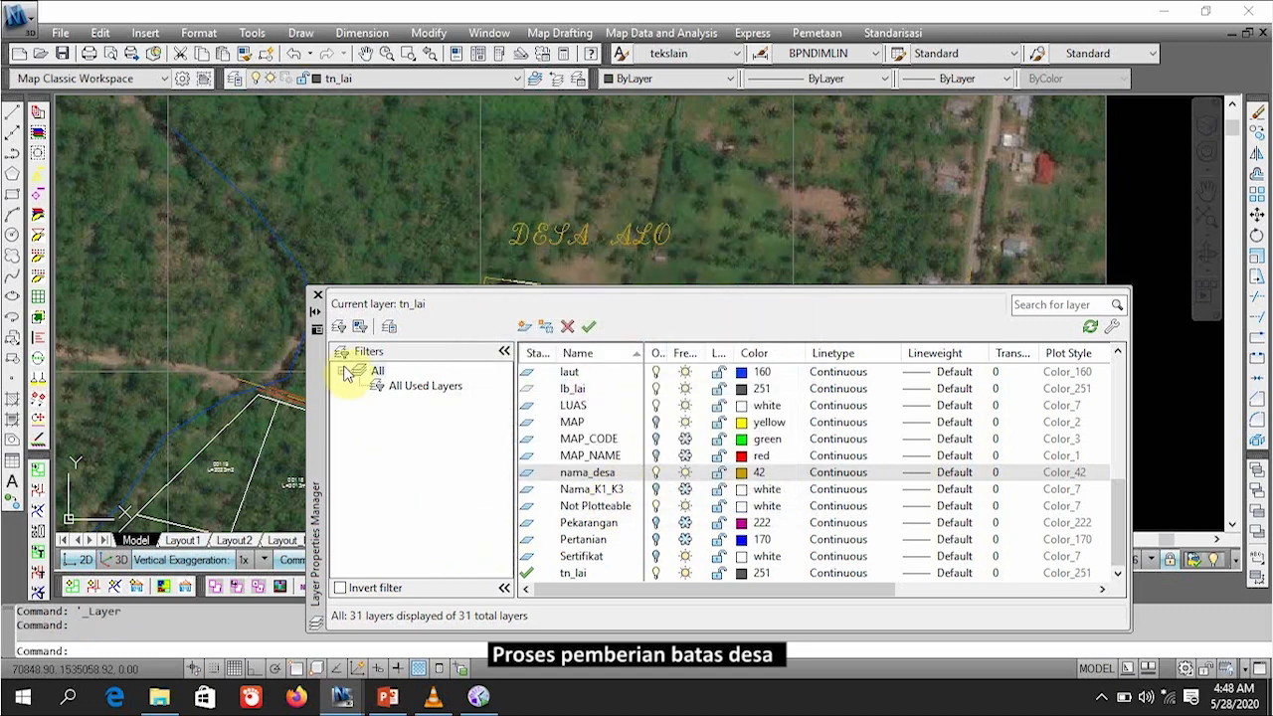
click(318, 295)
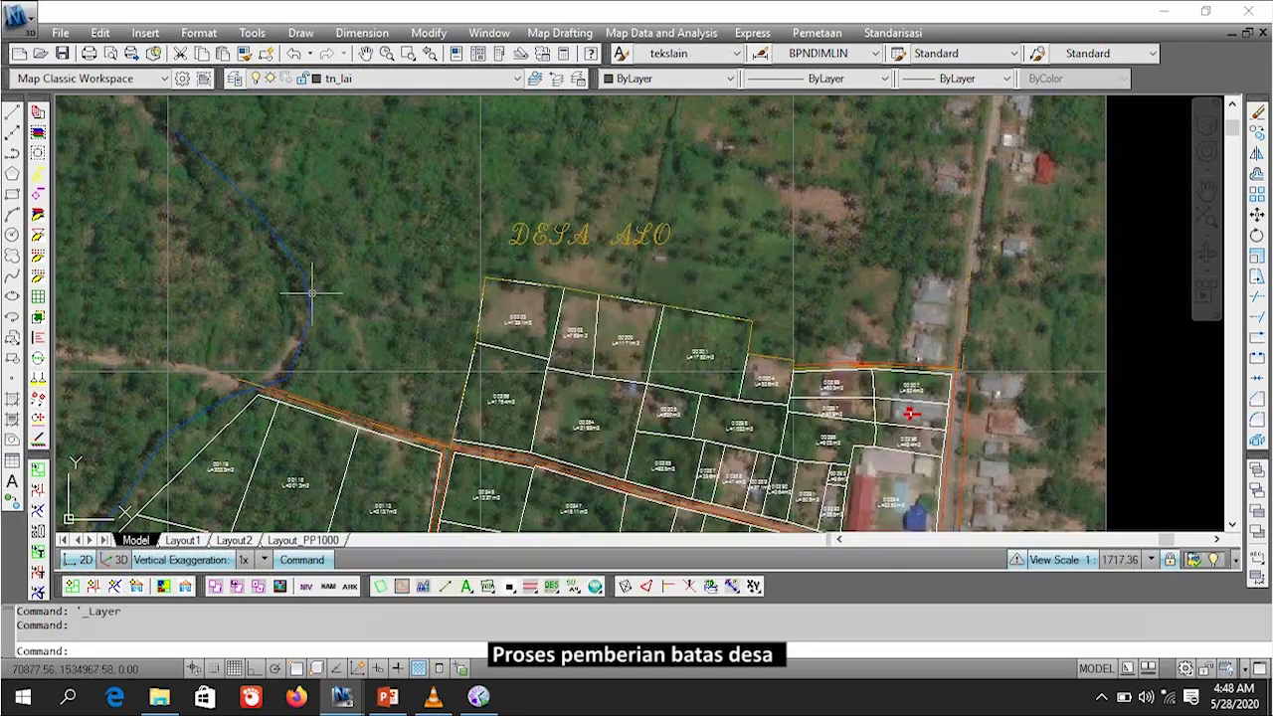
click(384, 79)
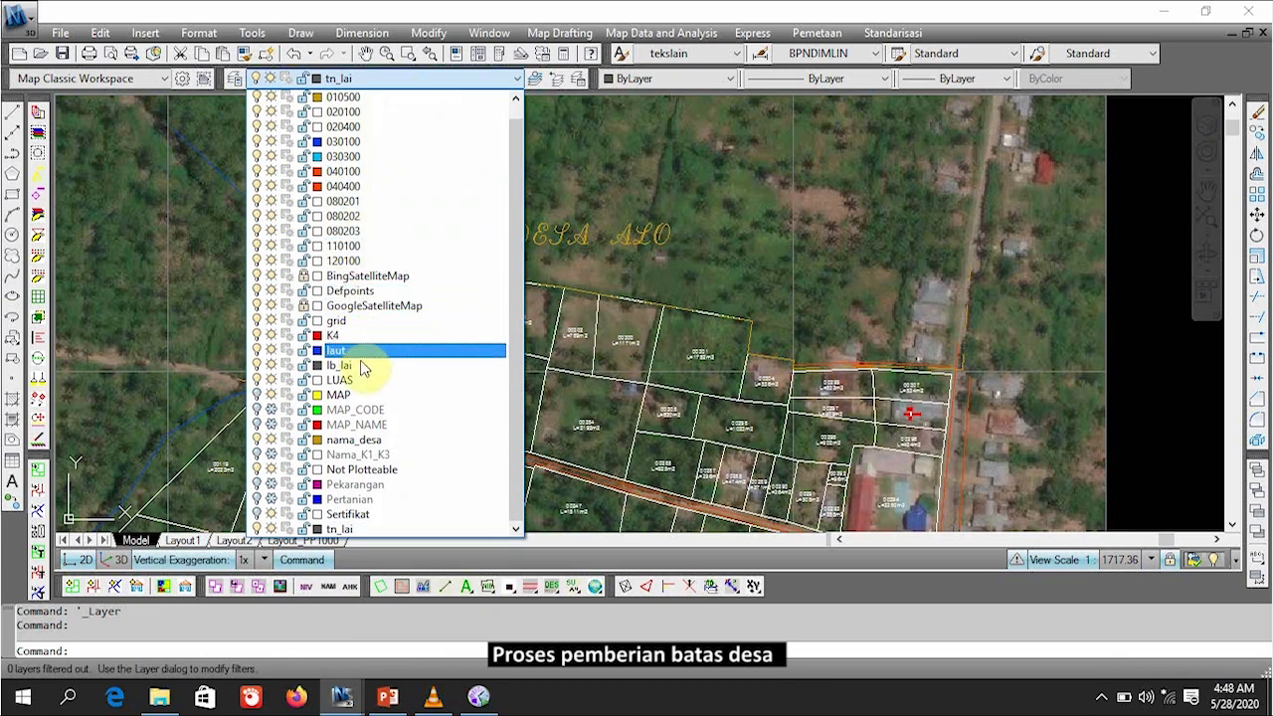
click(382, 439)
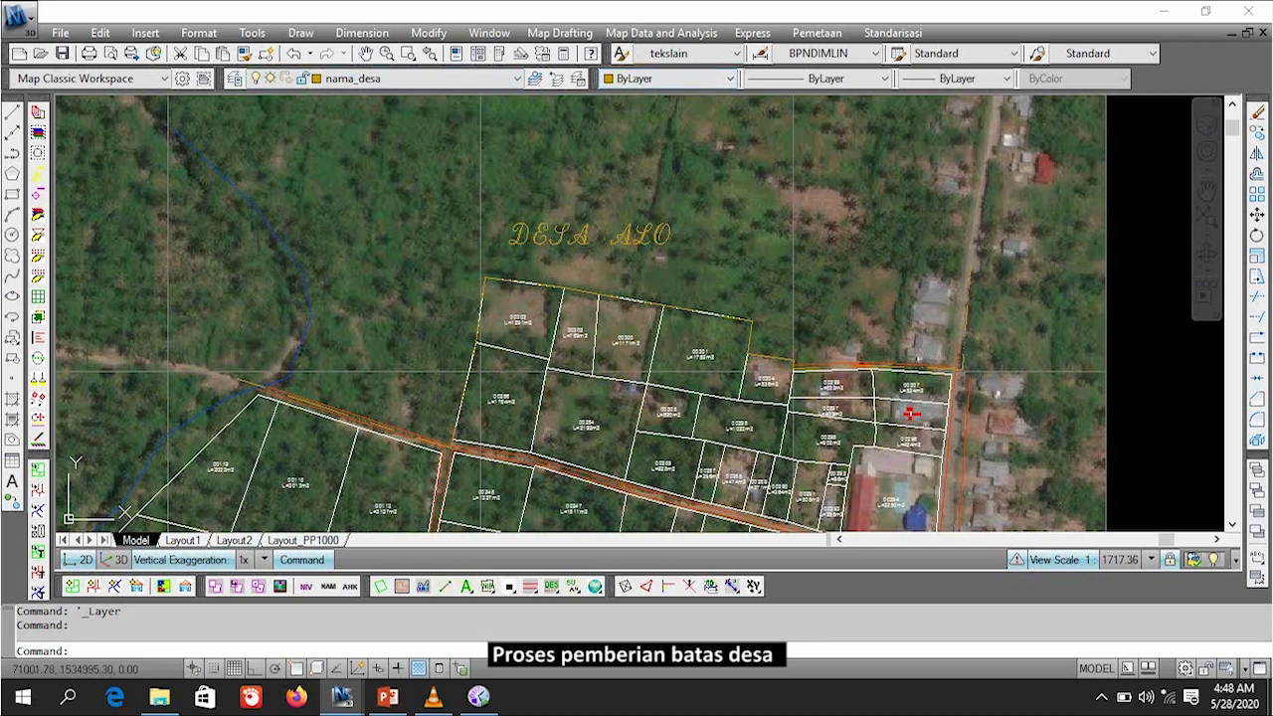
Step: Change the DESA ALO label's text style to Legend
double_click(565, 239)
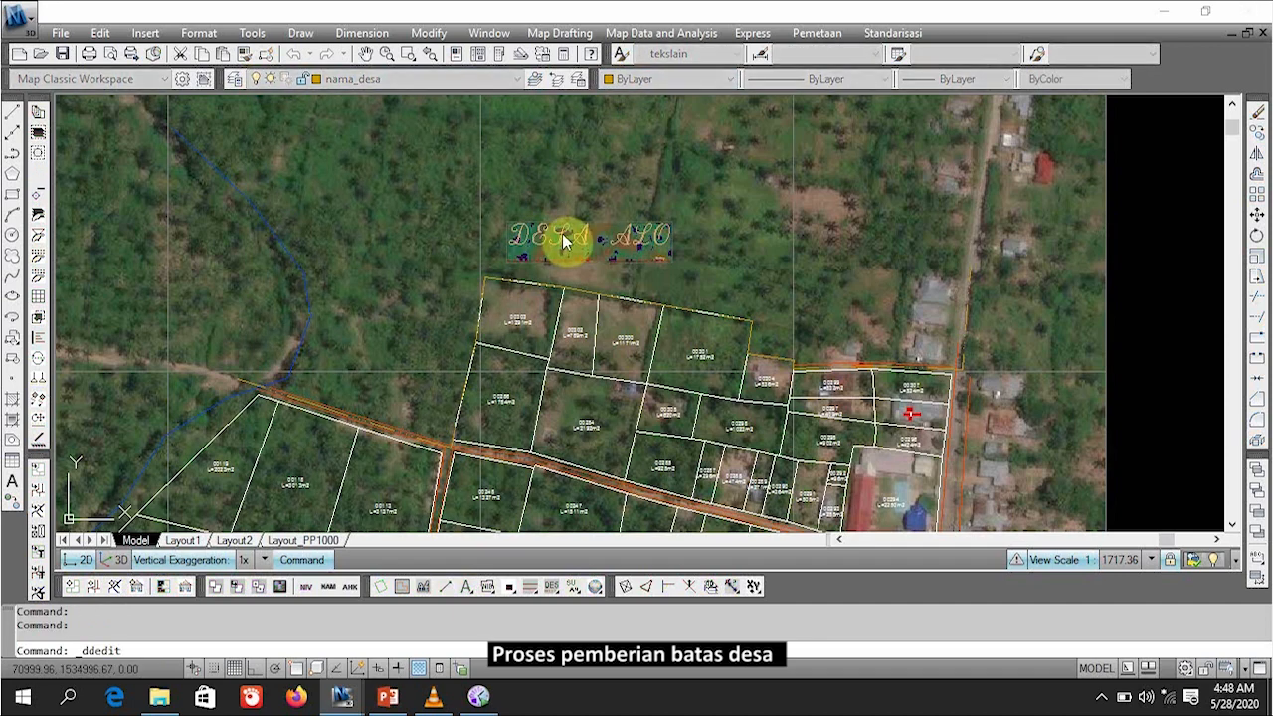
key(Escape)
click(577, 239)
right_click(577, 239)
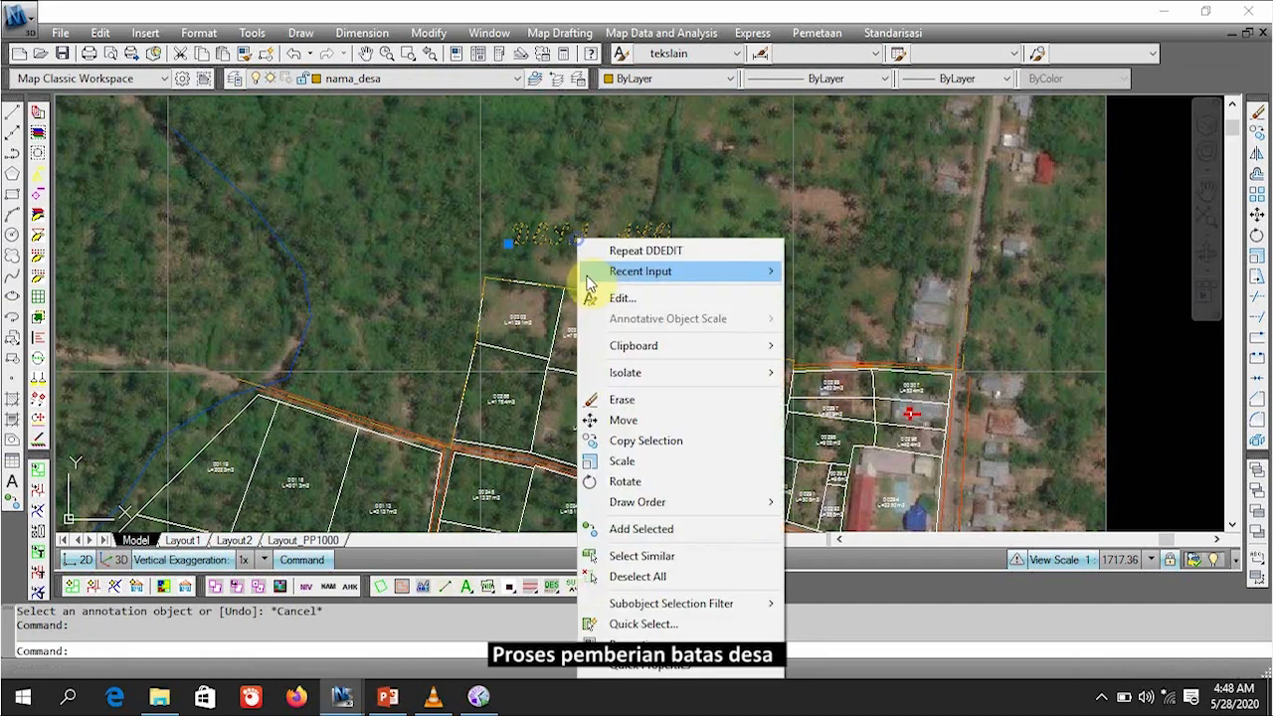
click(622, 629)
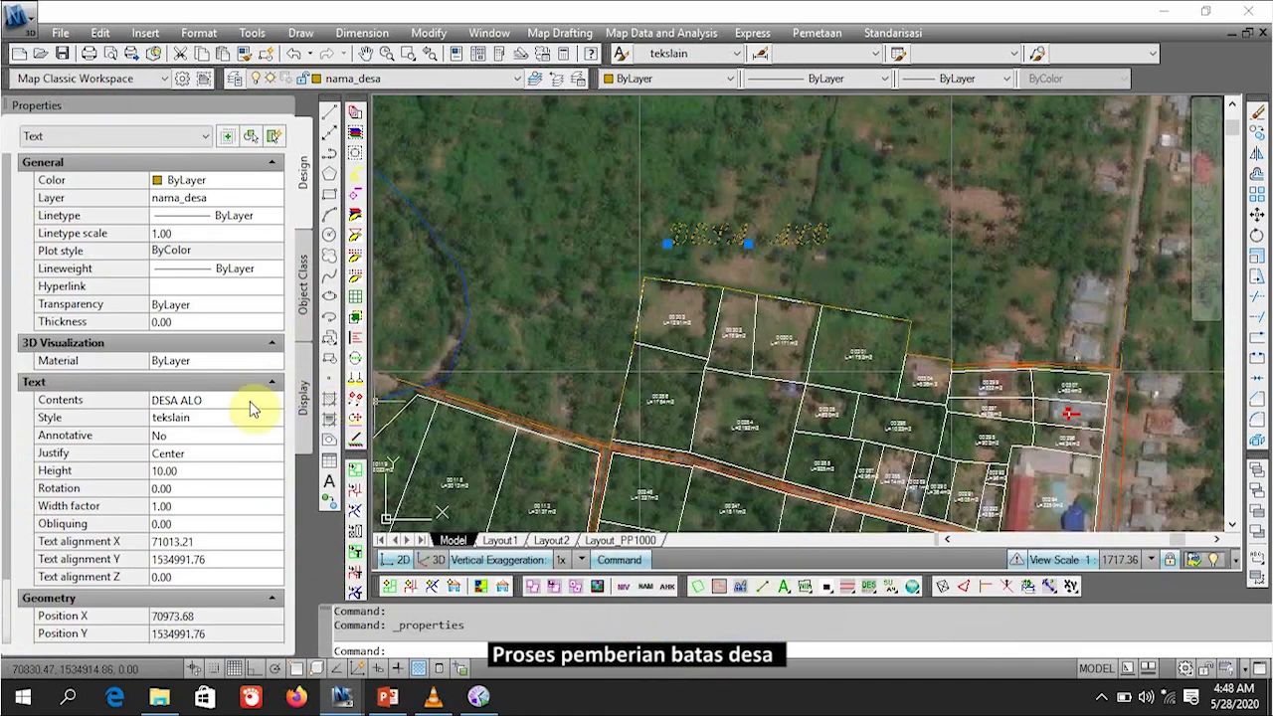
click(218, 418)
click(218, 417)
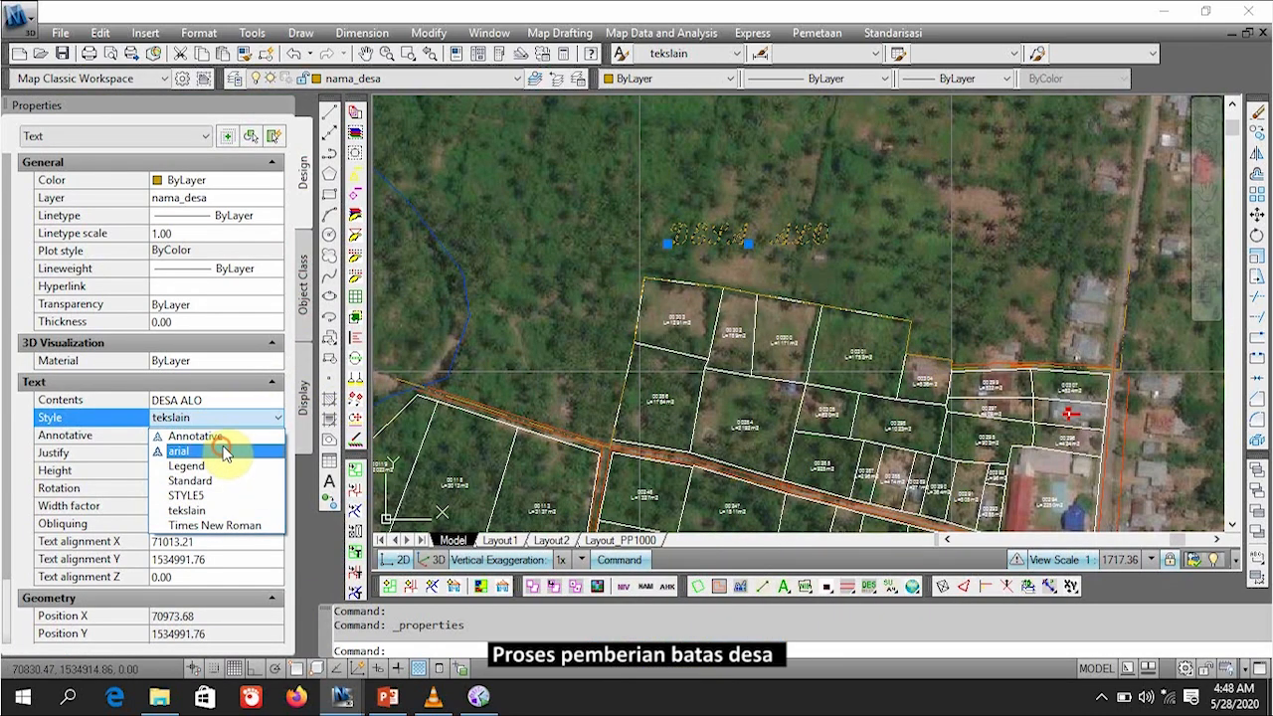
click(223, 445)
click(220, 419)
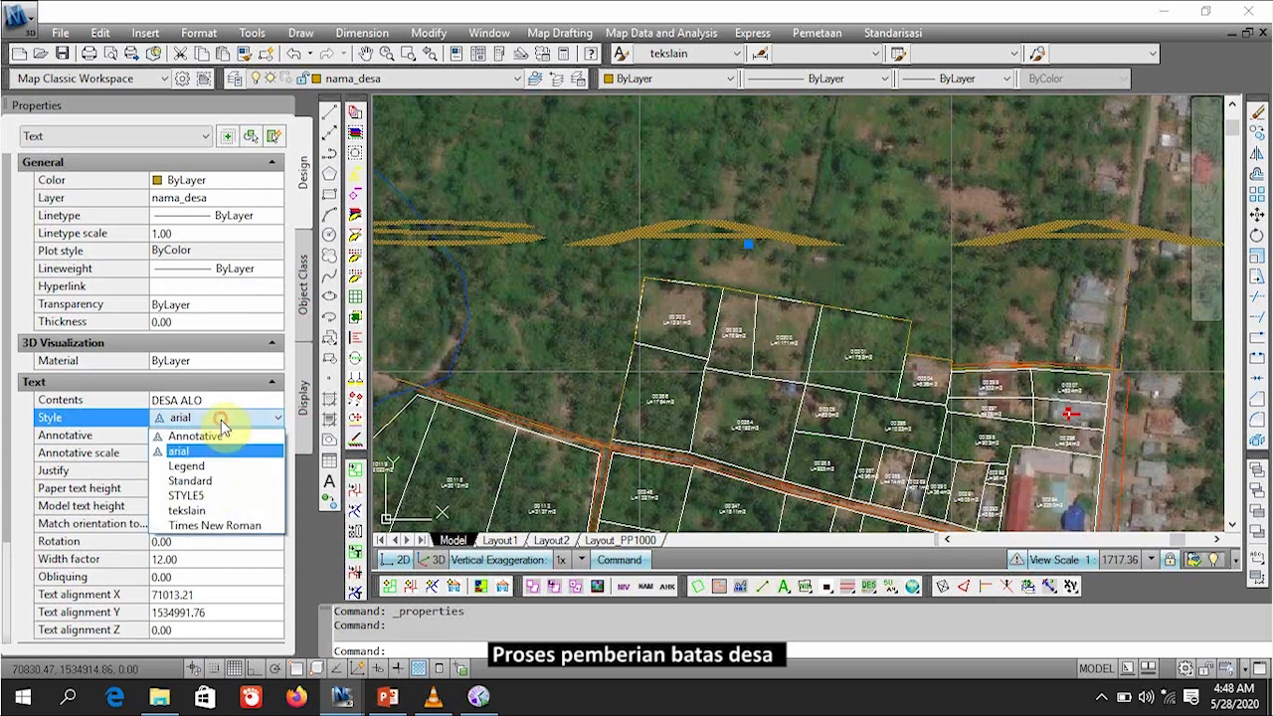
click(220, 468)
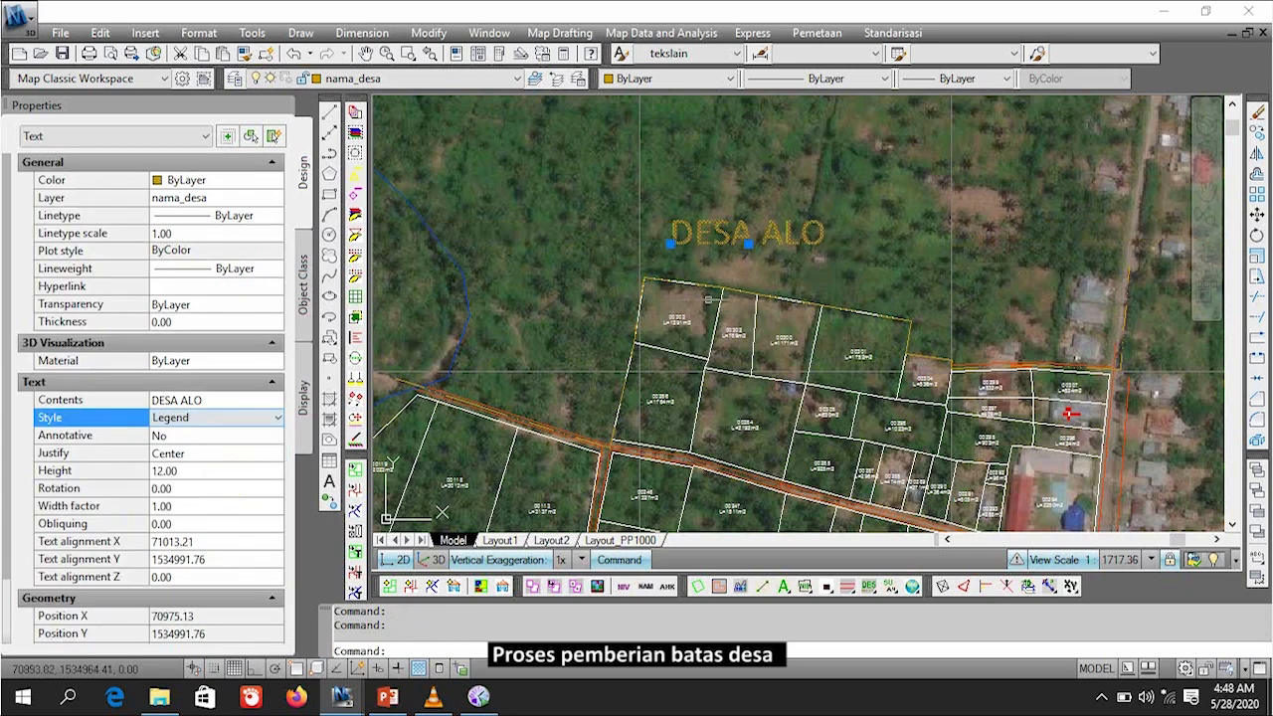
key(Escape)
Step: Examine the parcel numbers, areas and red owner annotations on the parcels along the eastern road
scroll(710, 179, down, 2)
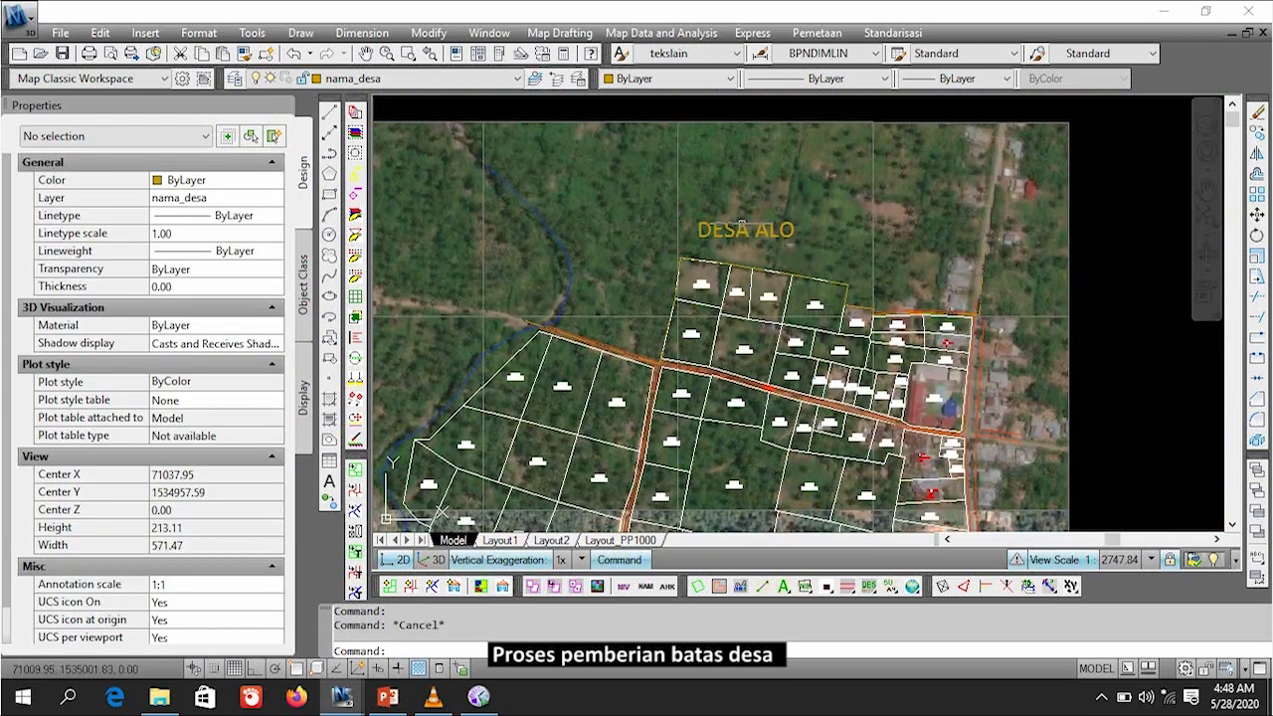
scroll(736, 219, up, 1)
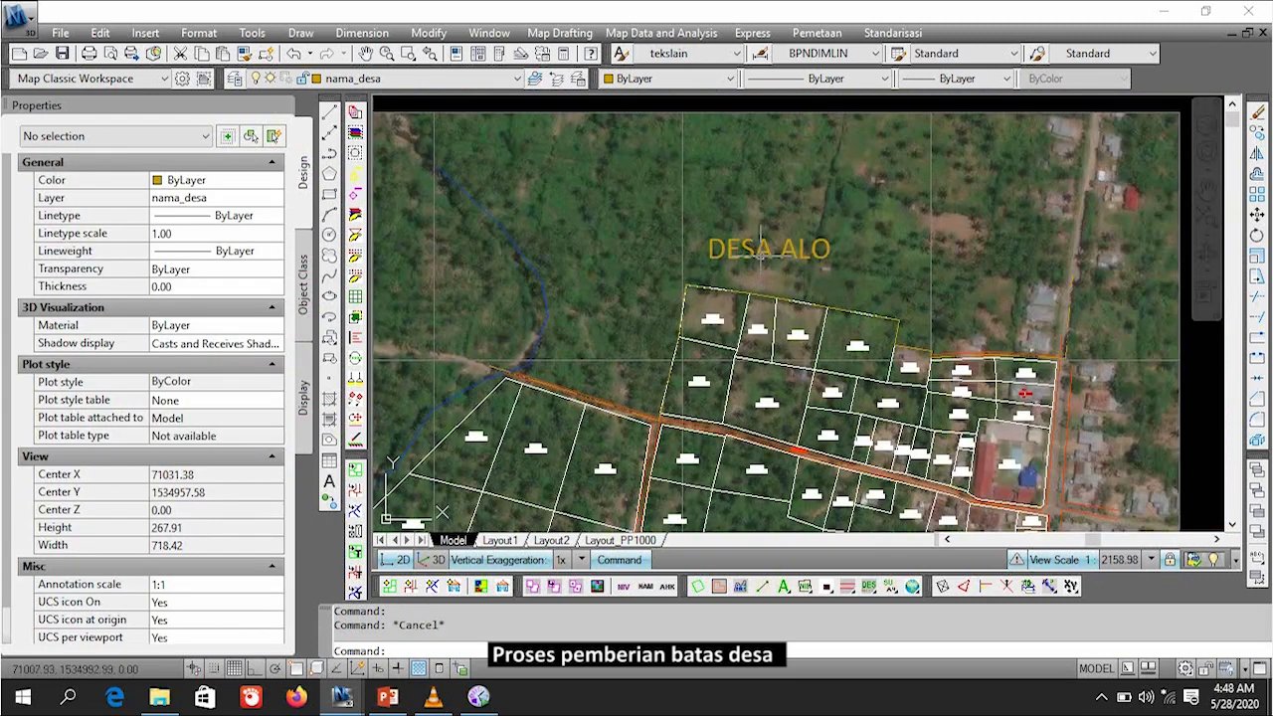
scroll(762, 254, down, 2)
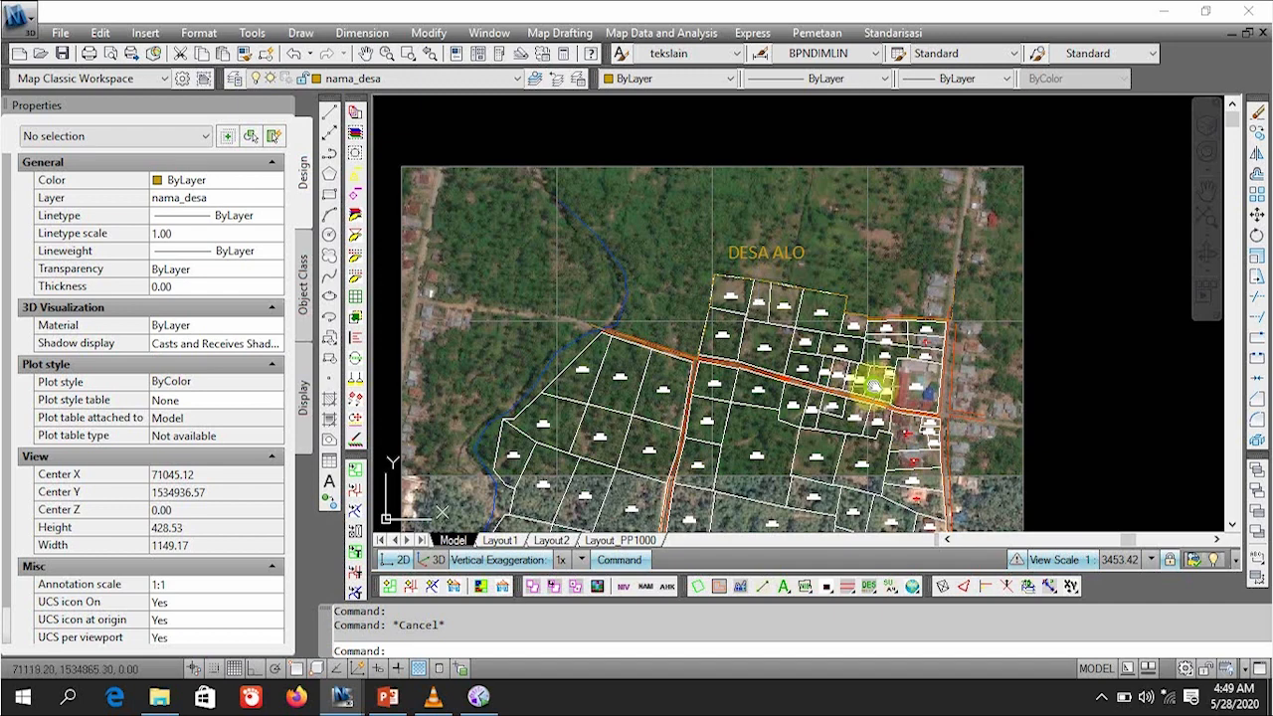
scroll(945, 423, up, 3)
scroll(881, 223, up, 3)
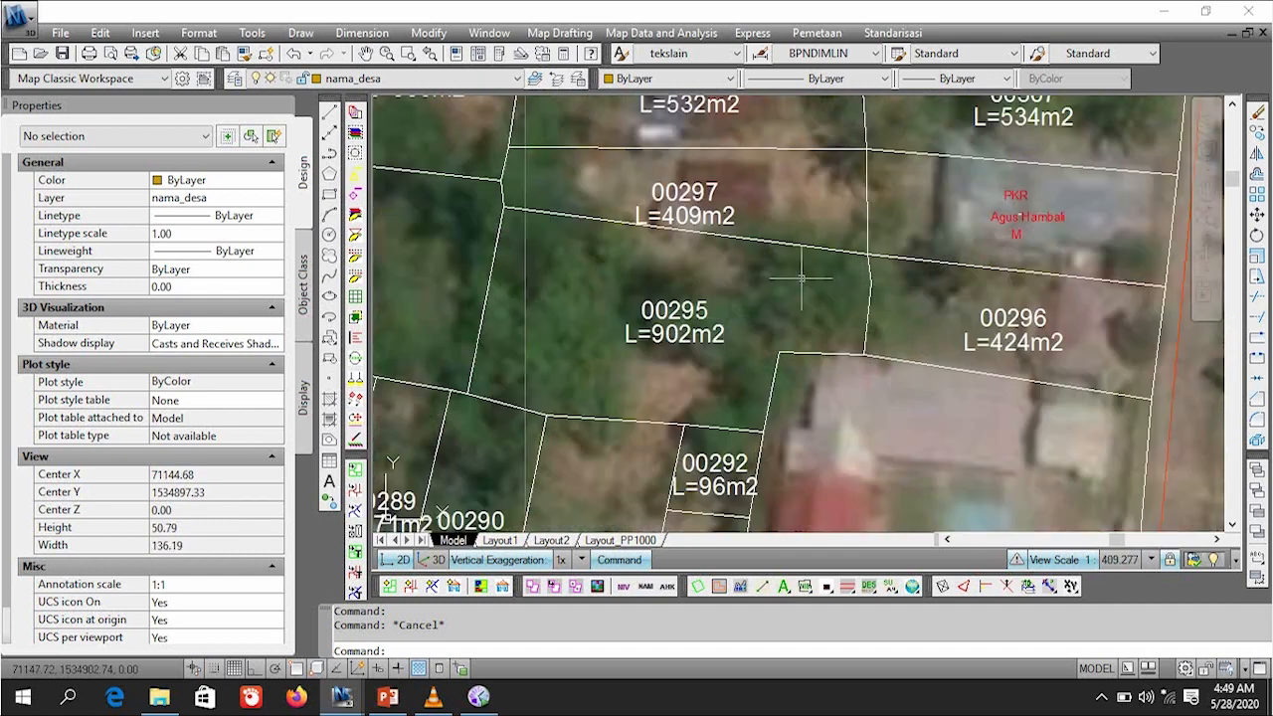
scroll(1051, 191, up, 1)
scroll(971, 245, down, 4)
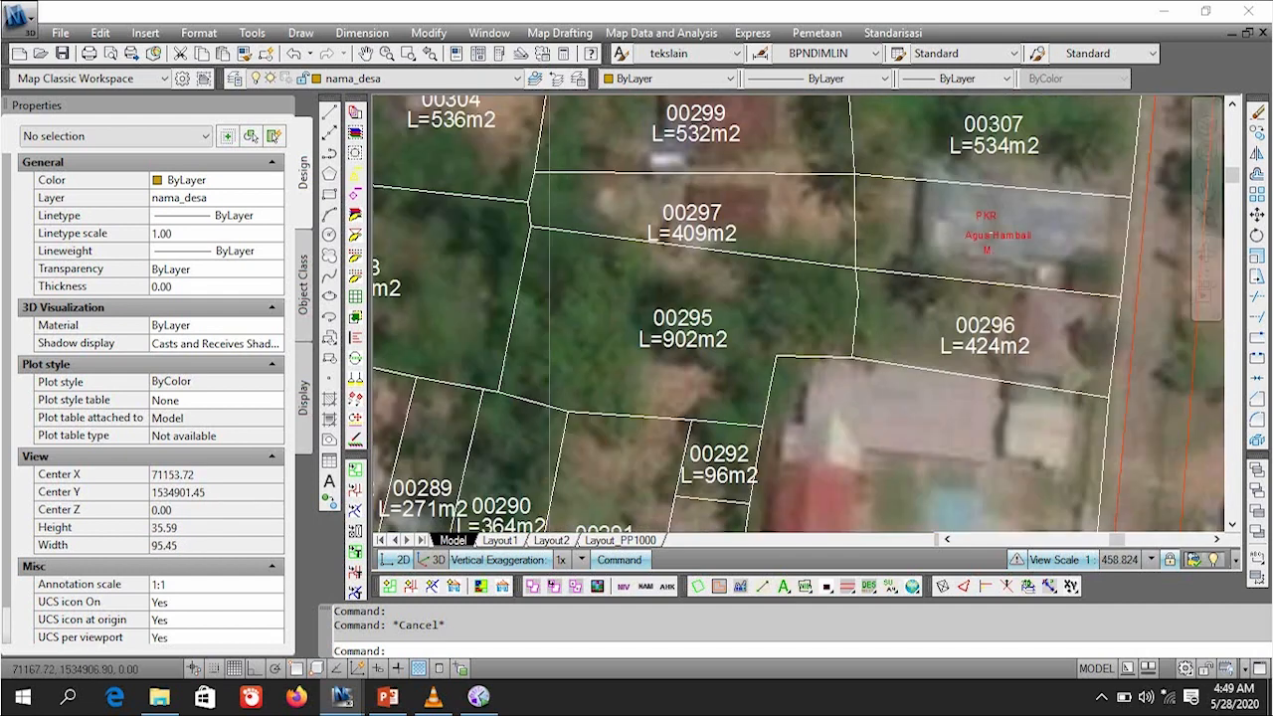
scroll(971, 247, up, 4)
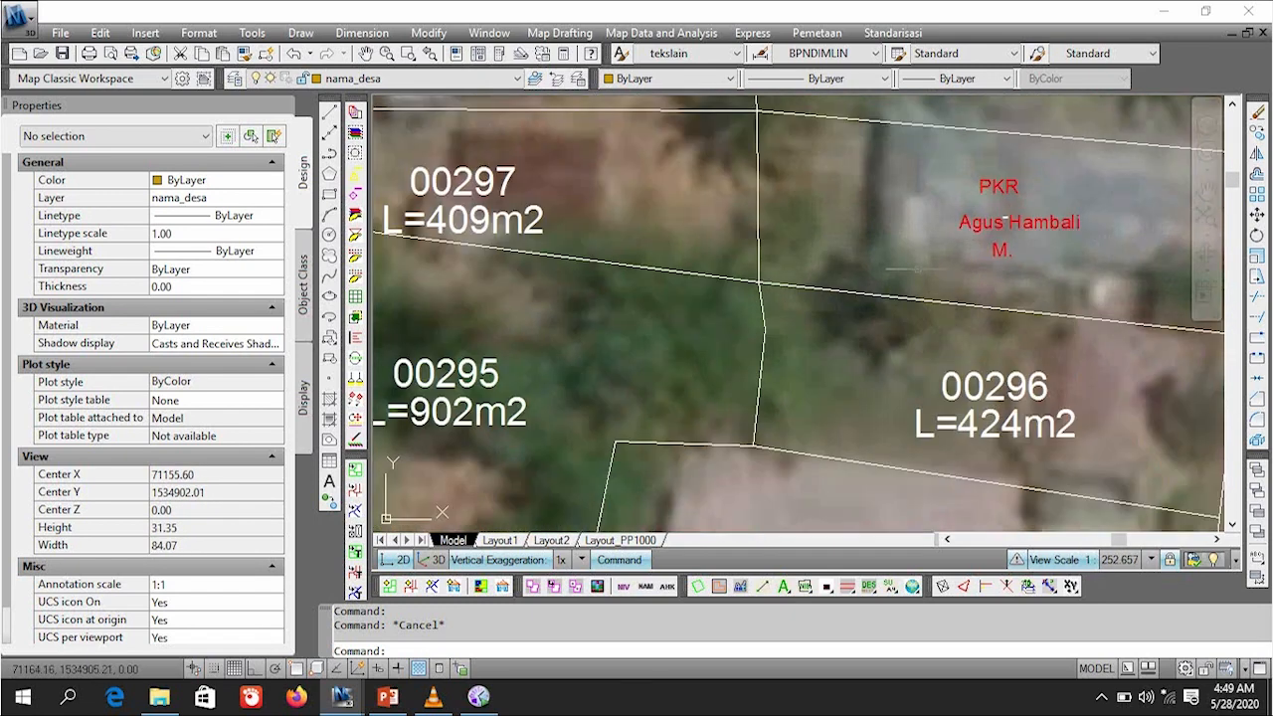
scroll(1007, 219, down, 5)
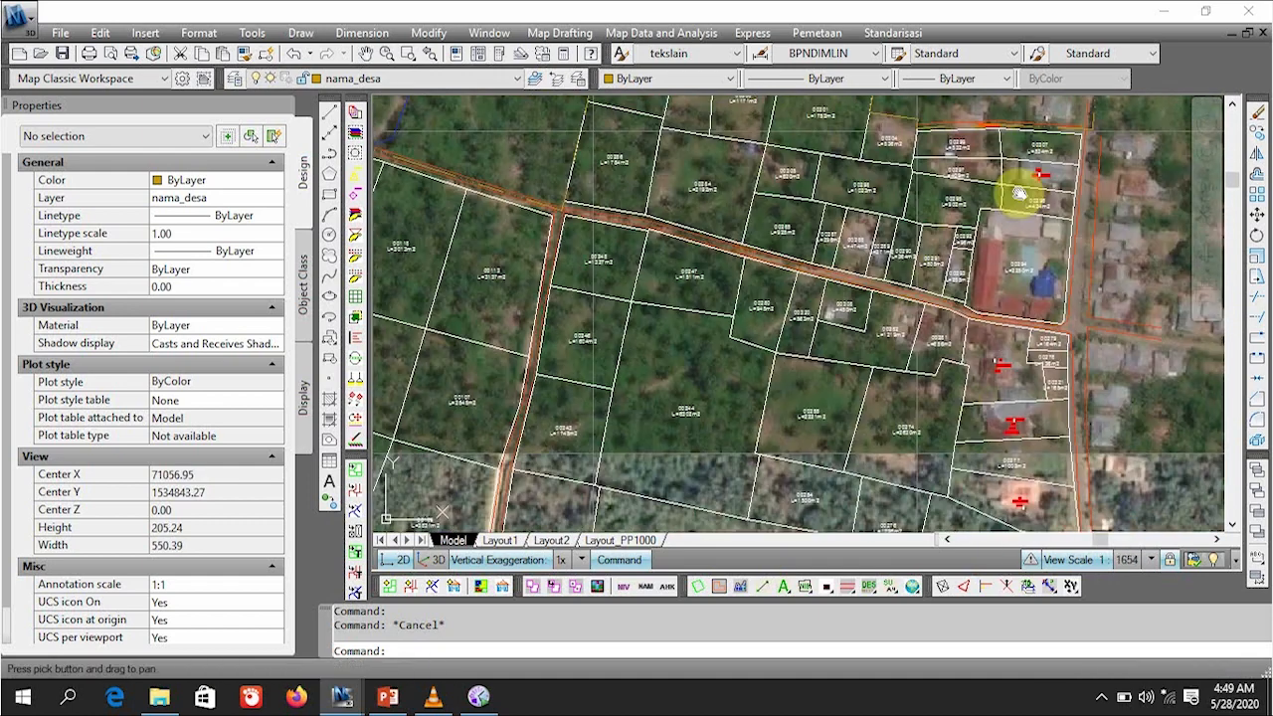
scroll(1015, 193, up, 3)
scroll(987, 371, up, 3)
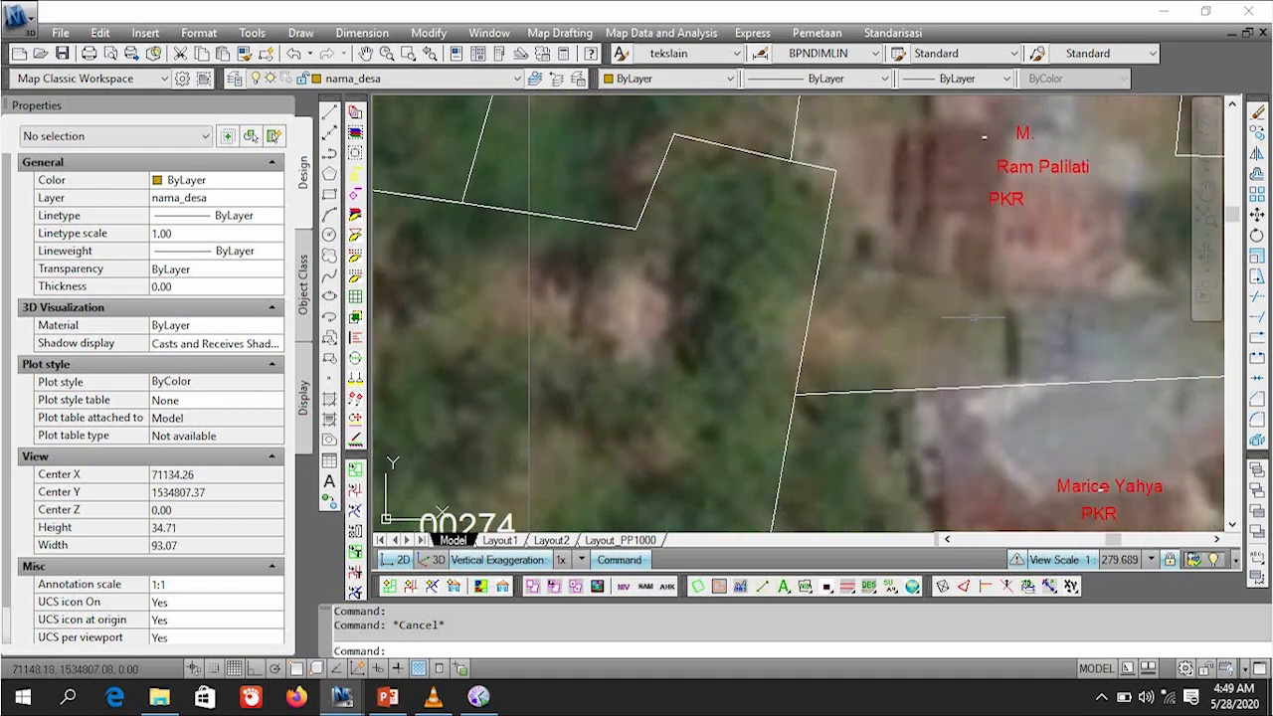
scroll(897, 282, down, 4)
scroll(895, 281, down, 4)
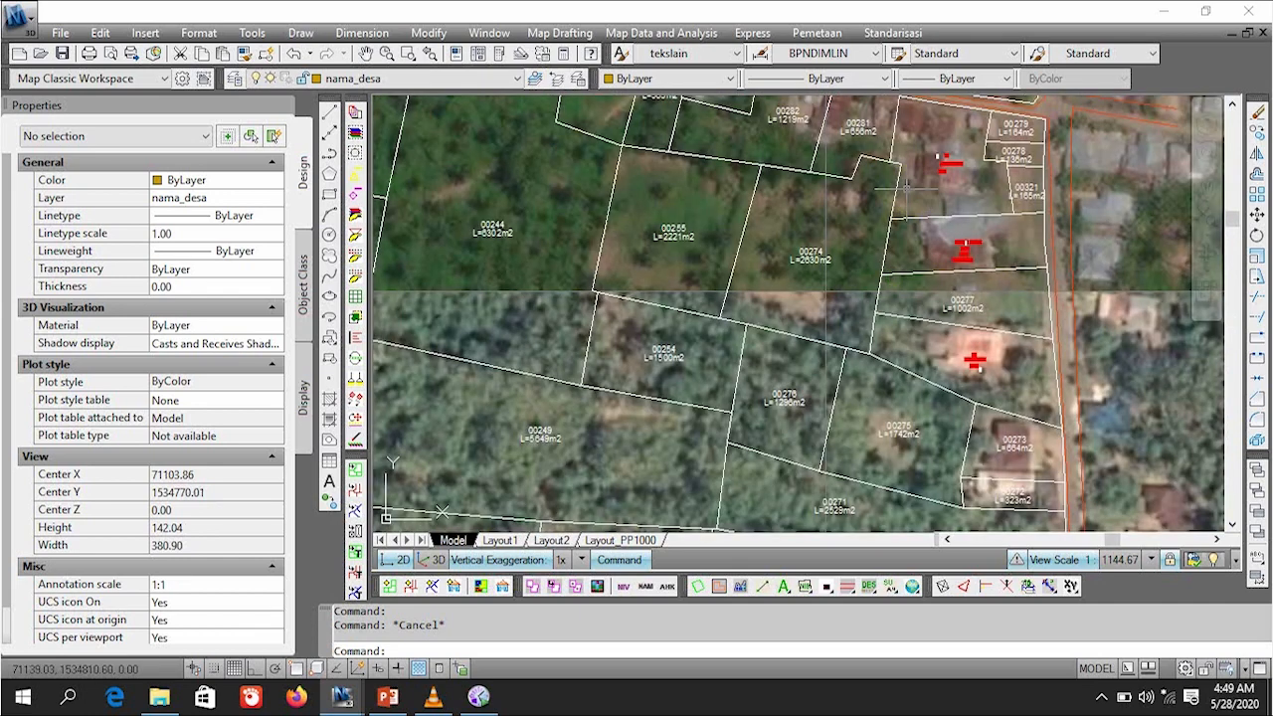
scroll(789, 199, down, 4)
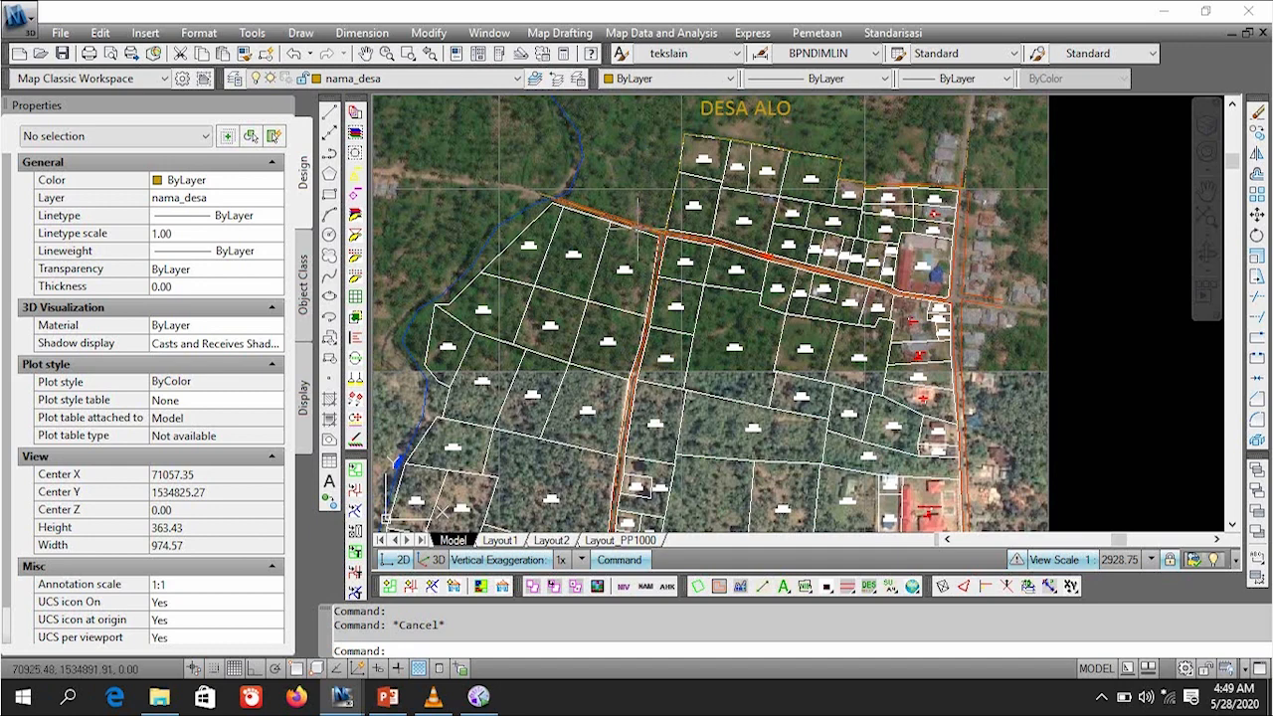
Step: Draw the map sheet grid over the village parcels with Gambar Lembar, using two opposite points and scale 1000
scroll(686, 235, down, 2)
middle_drag(684, 229, 760, 298)
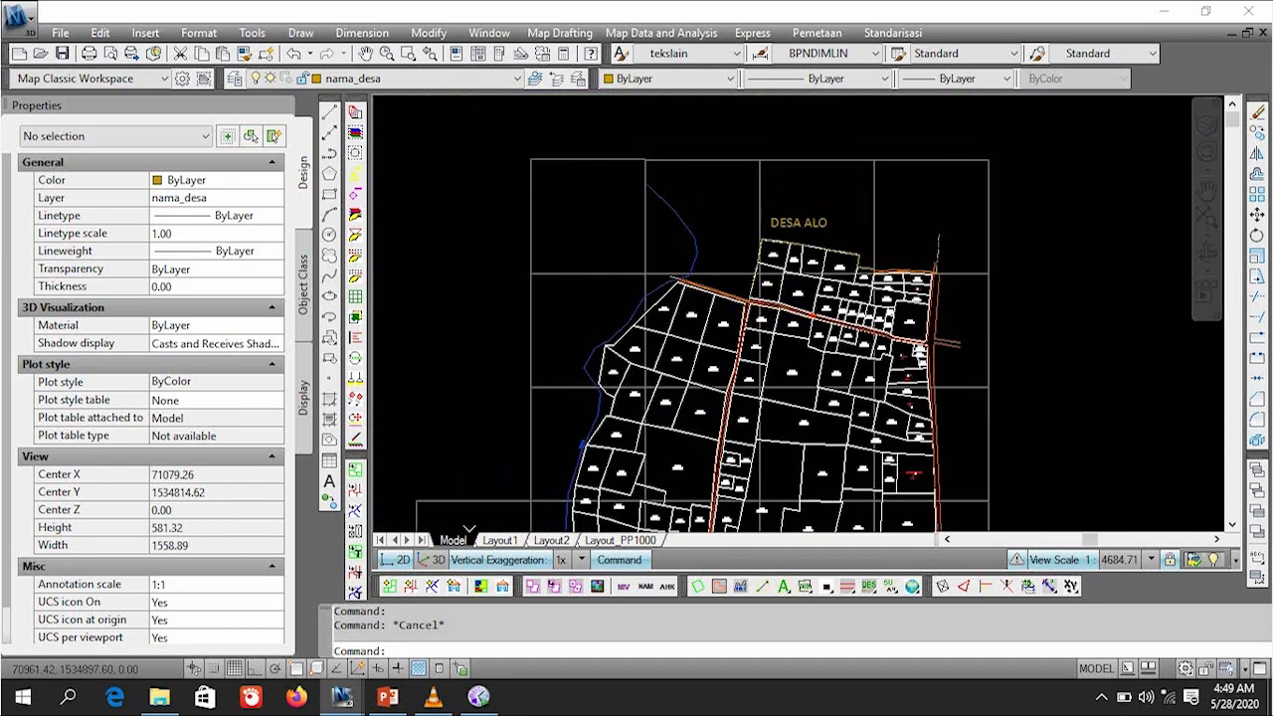
scroll(758, 288, up, 2)
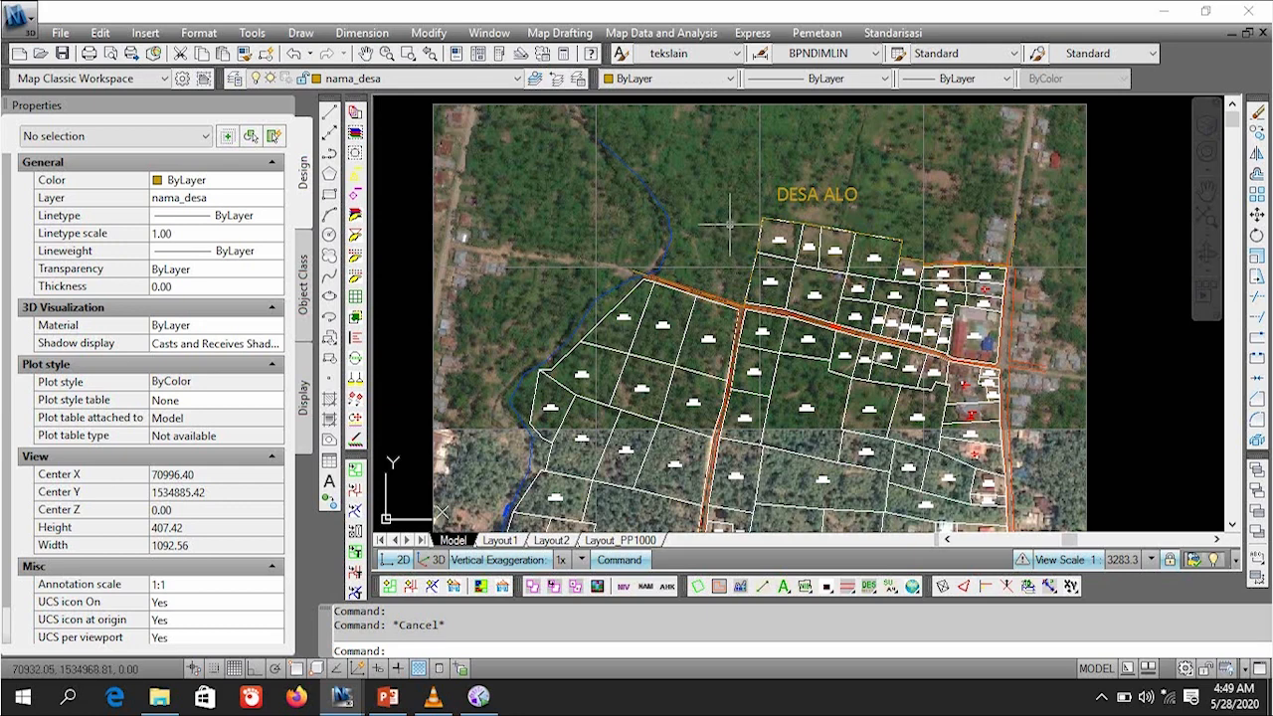
click(891, 34)
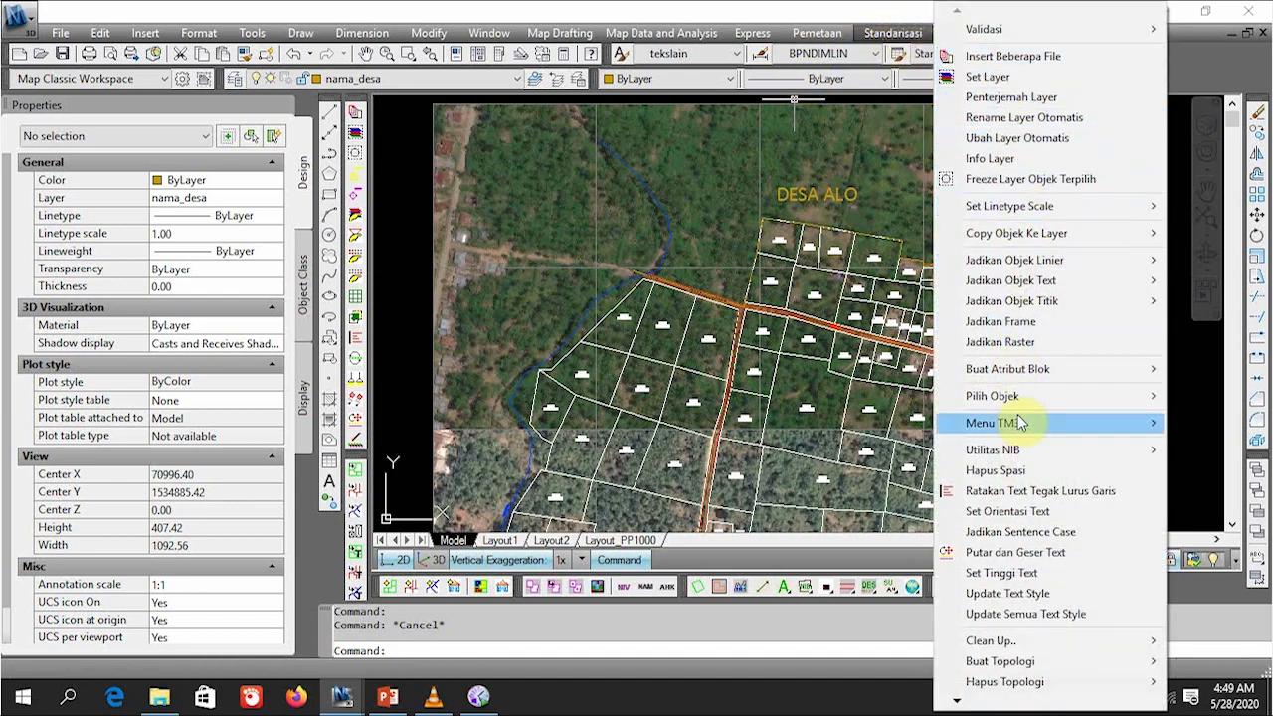
mouse_move(1021, 424)
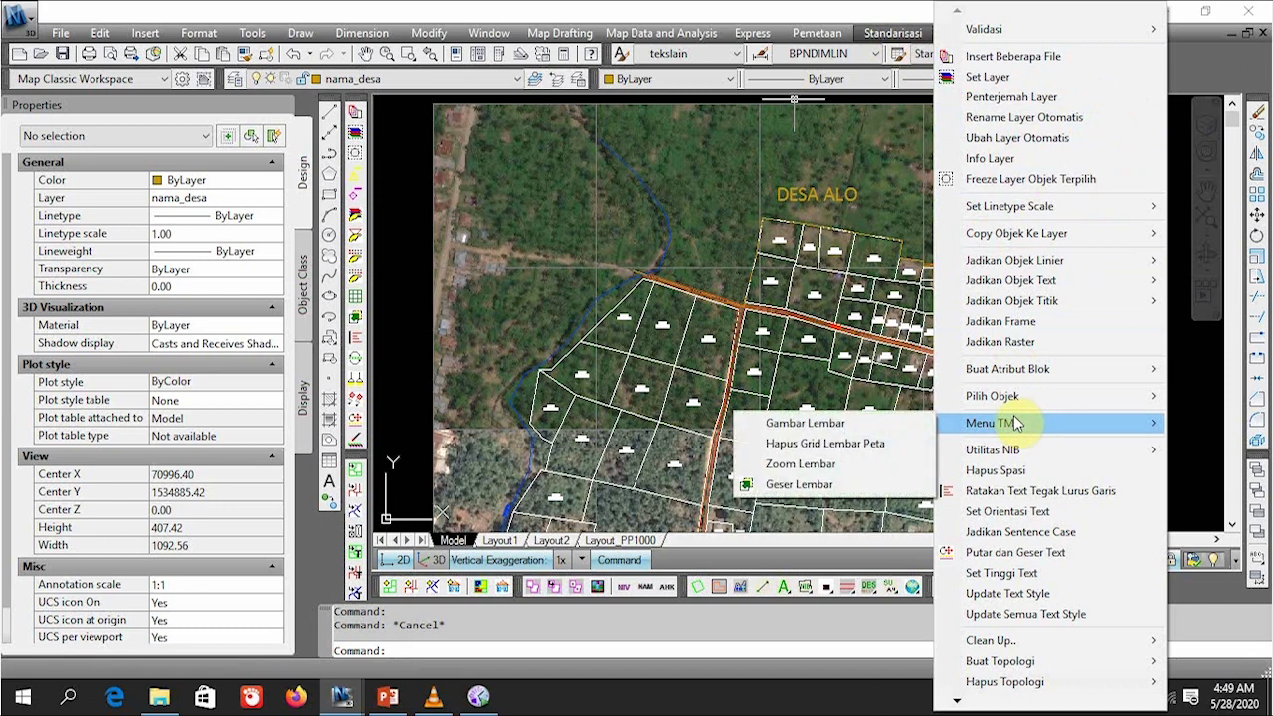
click(894, 426)
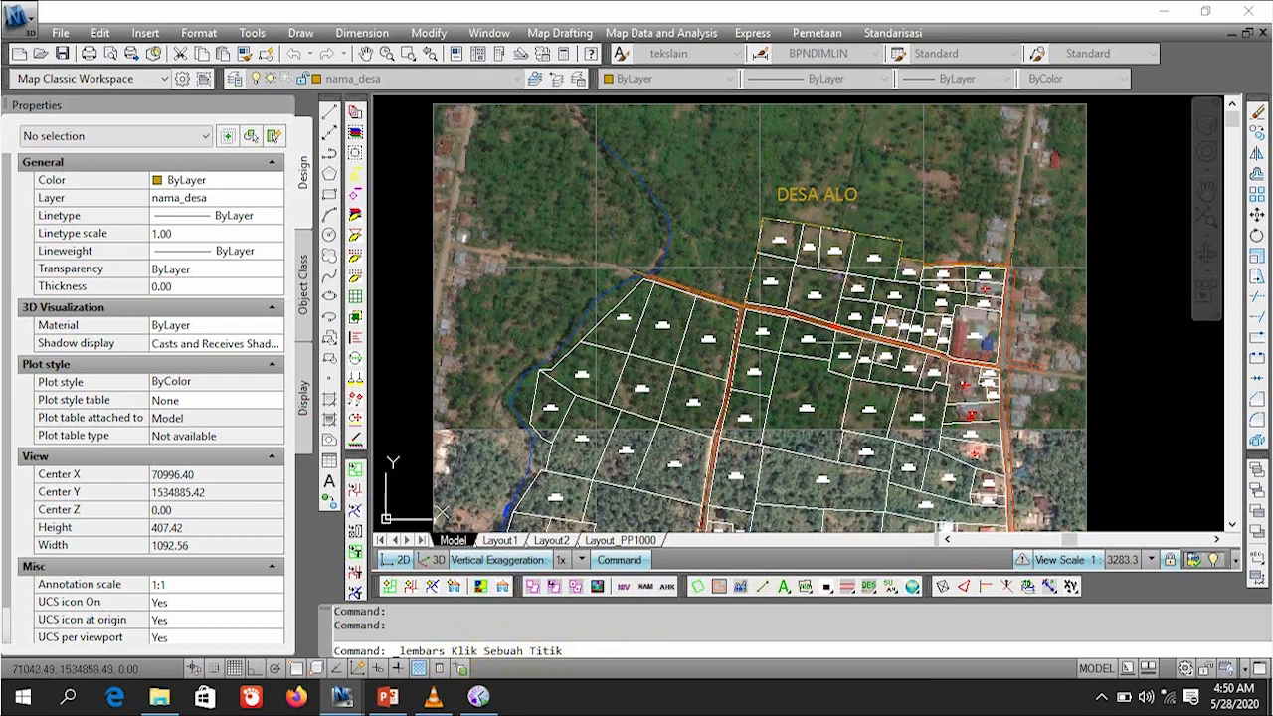
click(796, 378)
scroll(931, 339, down, 4)
middle_drag(997, 478, 941, 369)
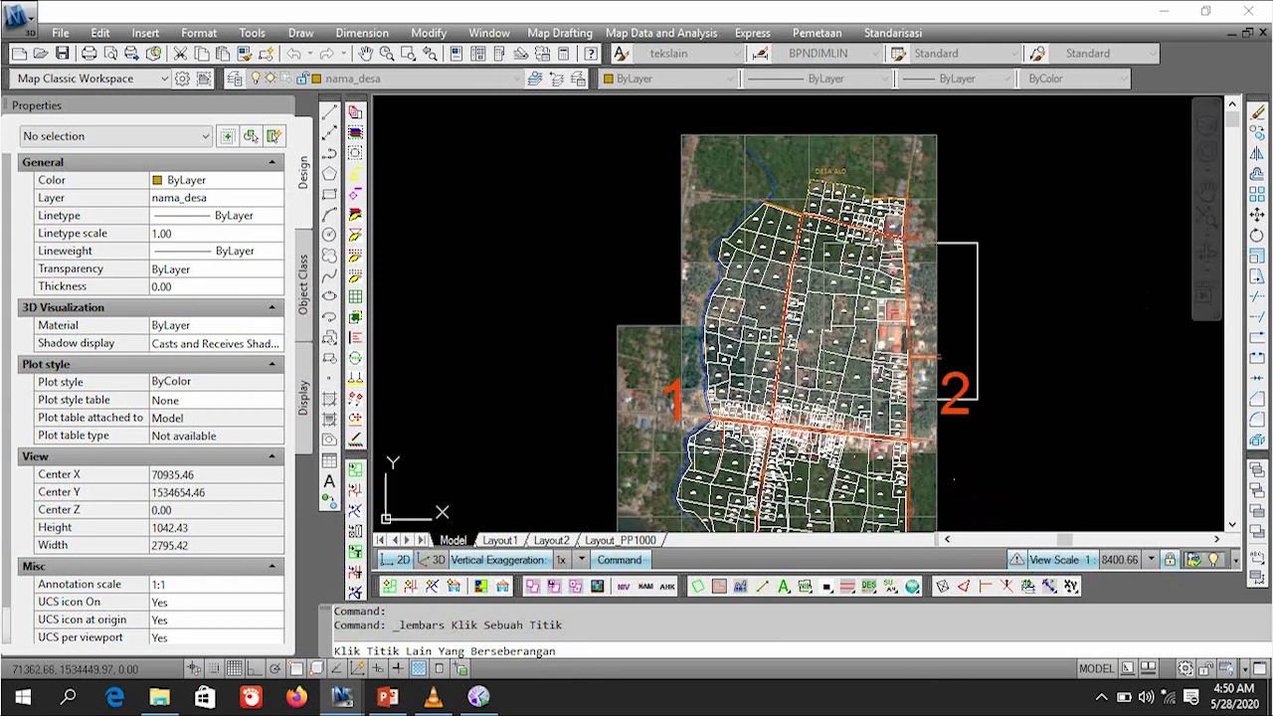
click(929, 402)
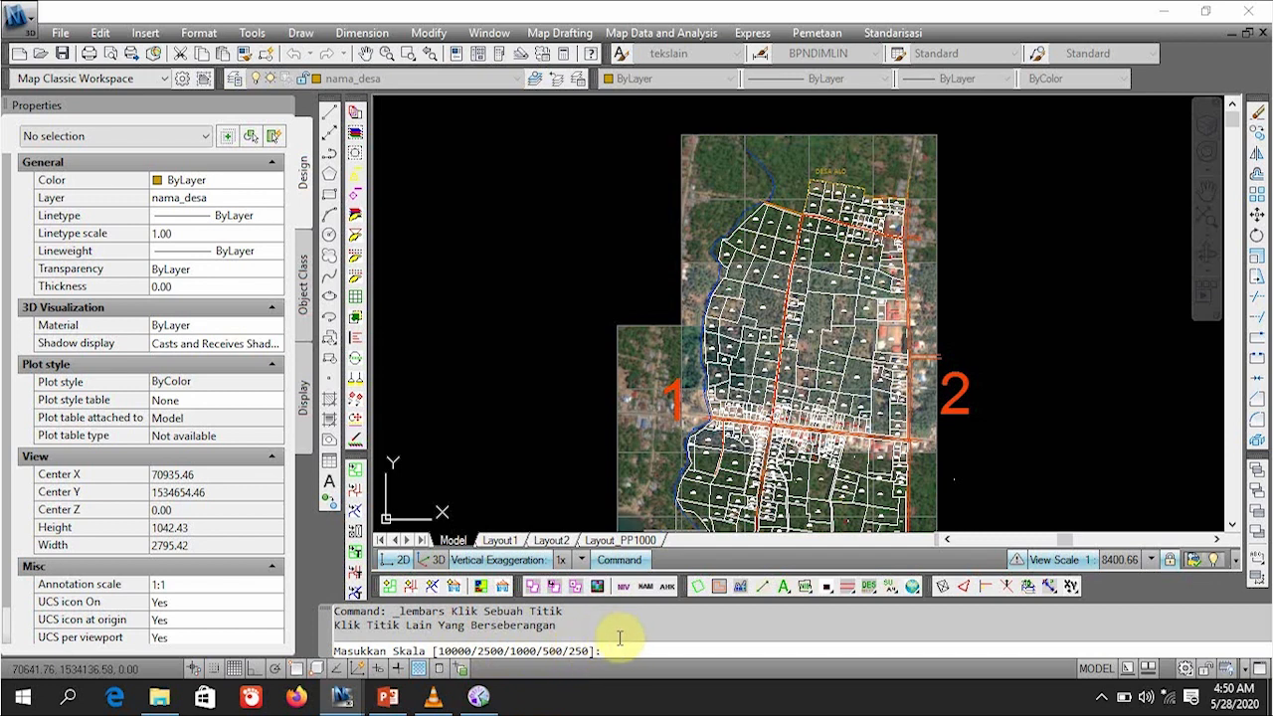
text(000)
key(Return)
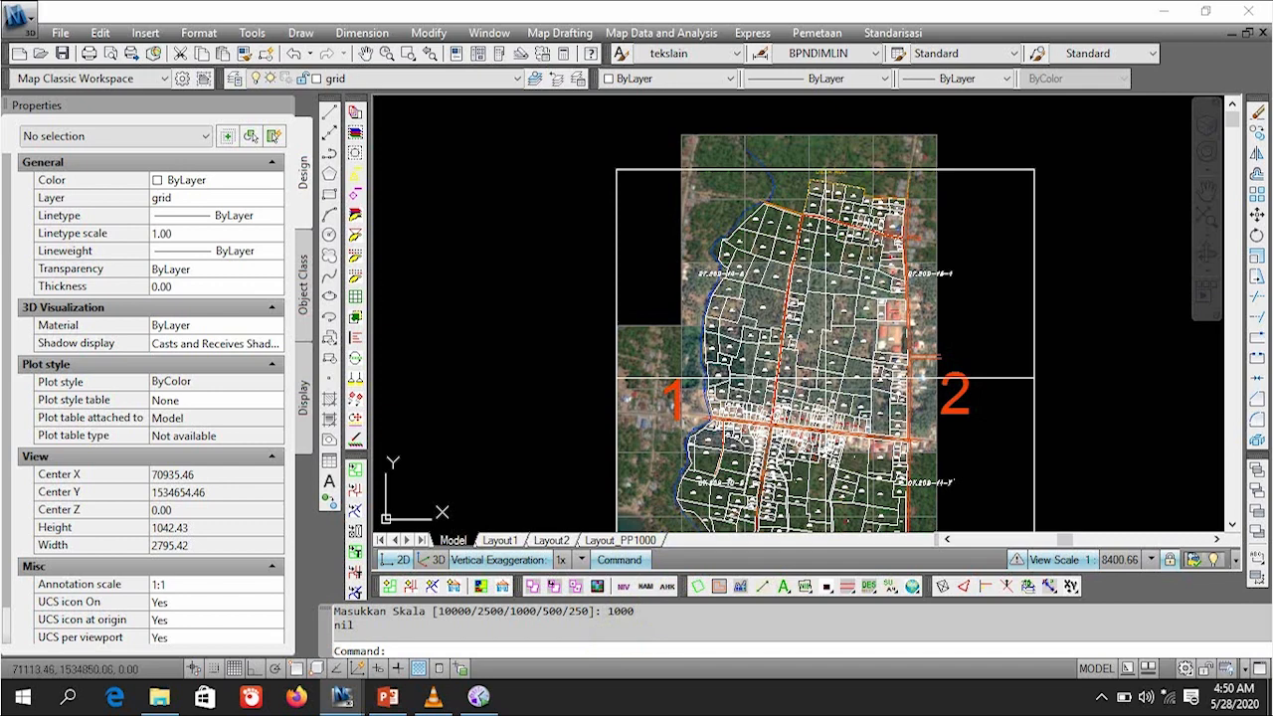
Step: Read the sheet numbers of the 1:1000 grid sheets covering the village parcels
scroll(895, 252, up, 1)
scroll(897, 255, up, 2)
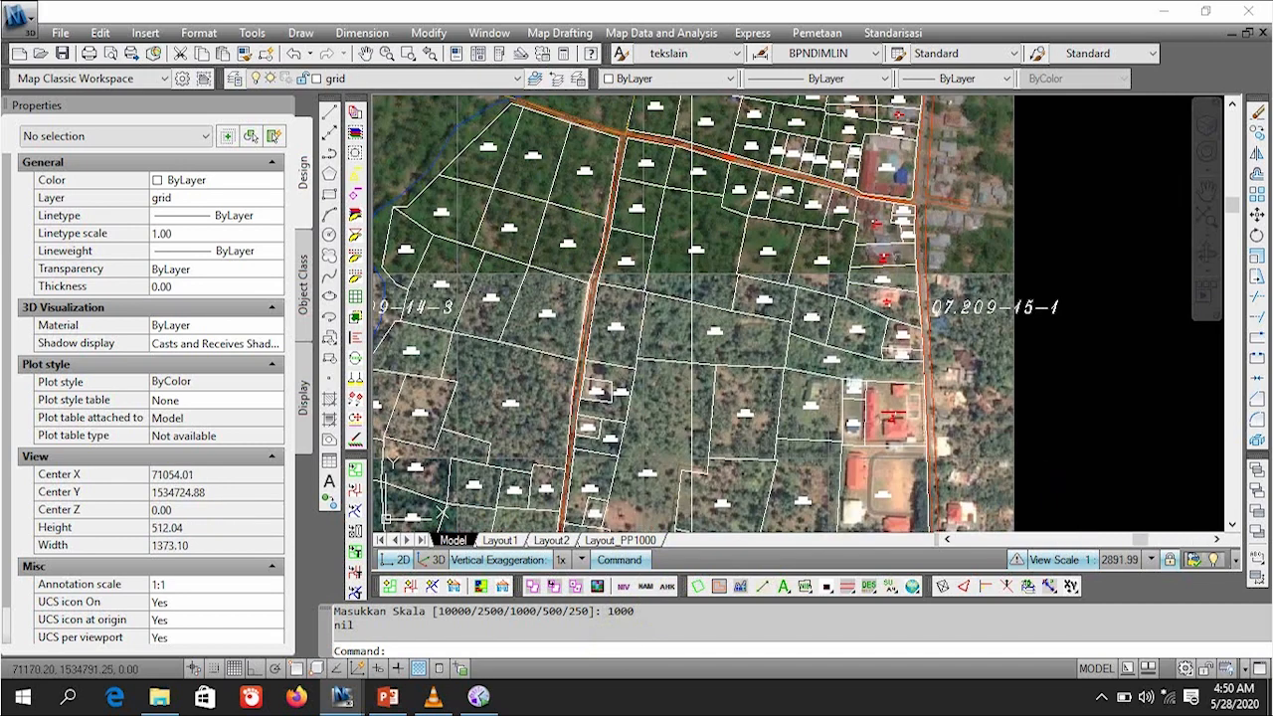
scroll(876, 308, down, 1)
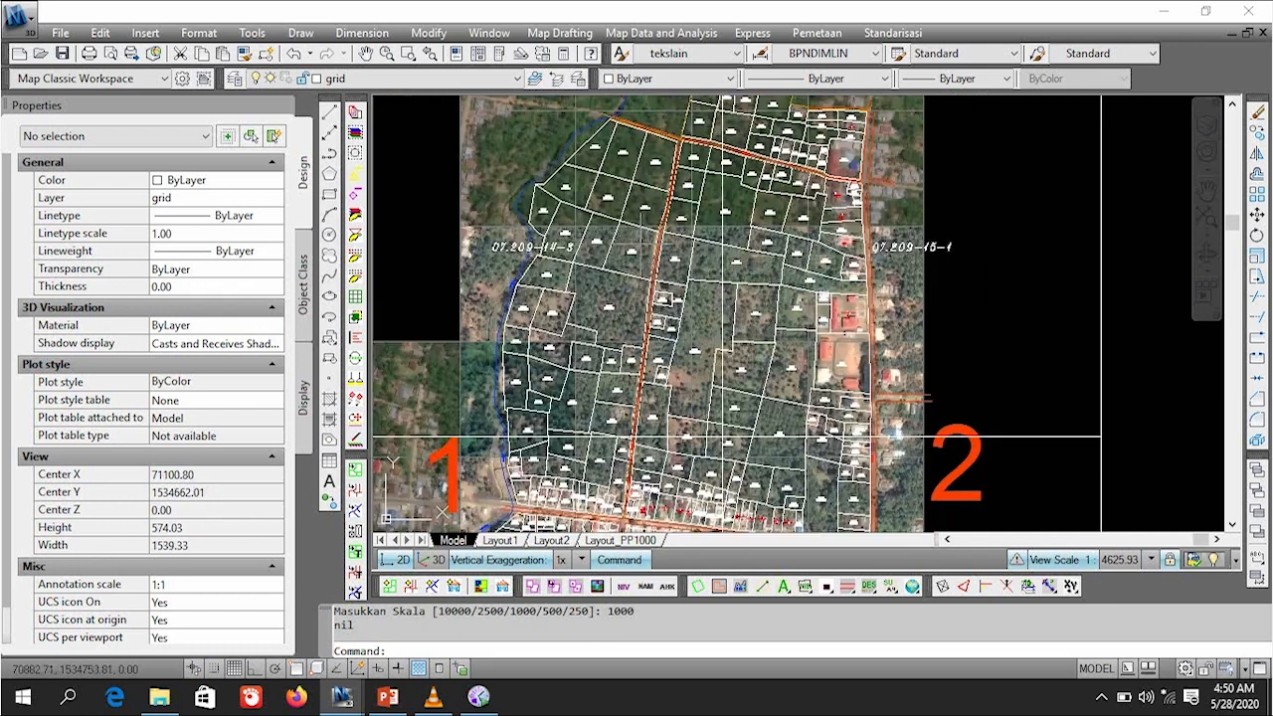
scroll(540, 314, up, 2)
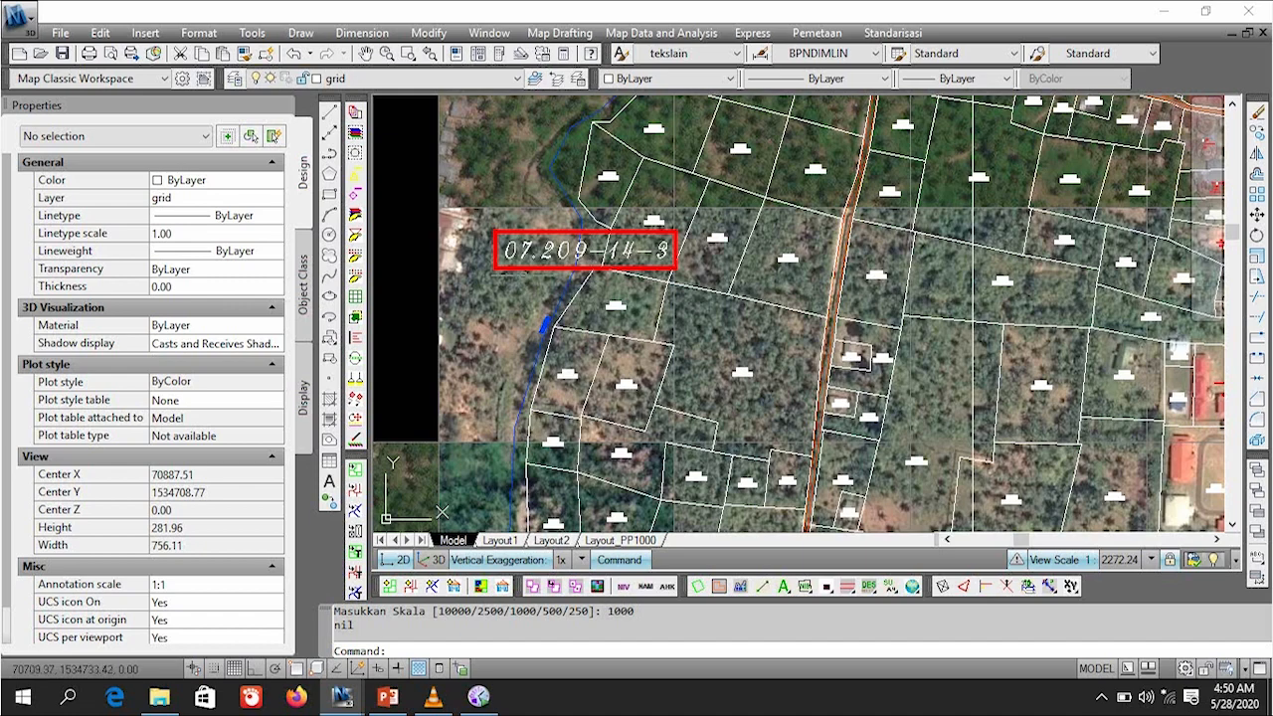
scroll(754, 269, down, 2)
middle_drag(758, 270, 544, 262)
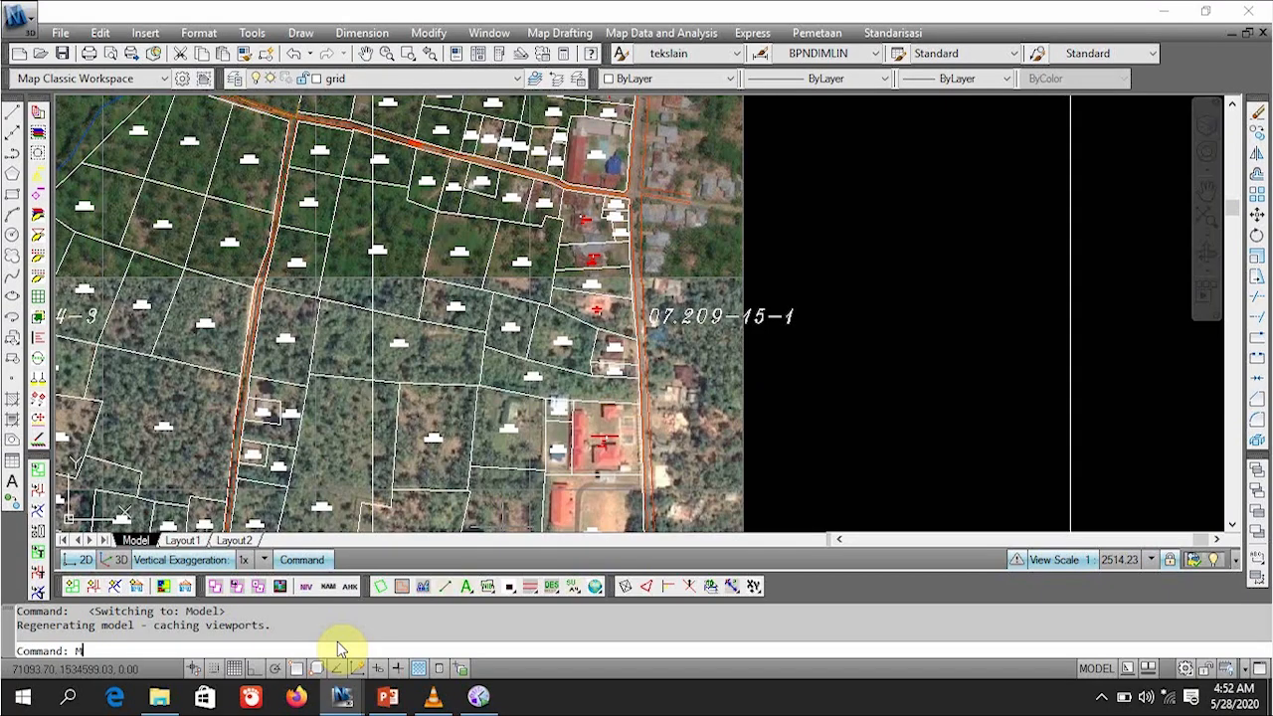
Step: Generate the 1:1000 registration map layout with the ML1000 command for sheet number 07209151
text(L)
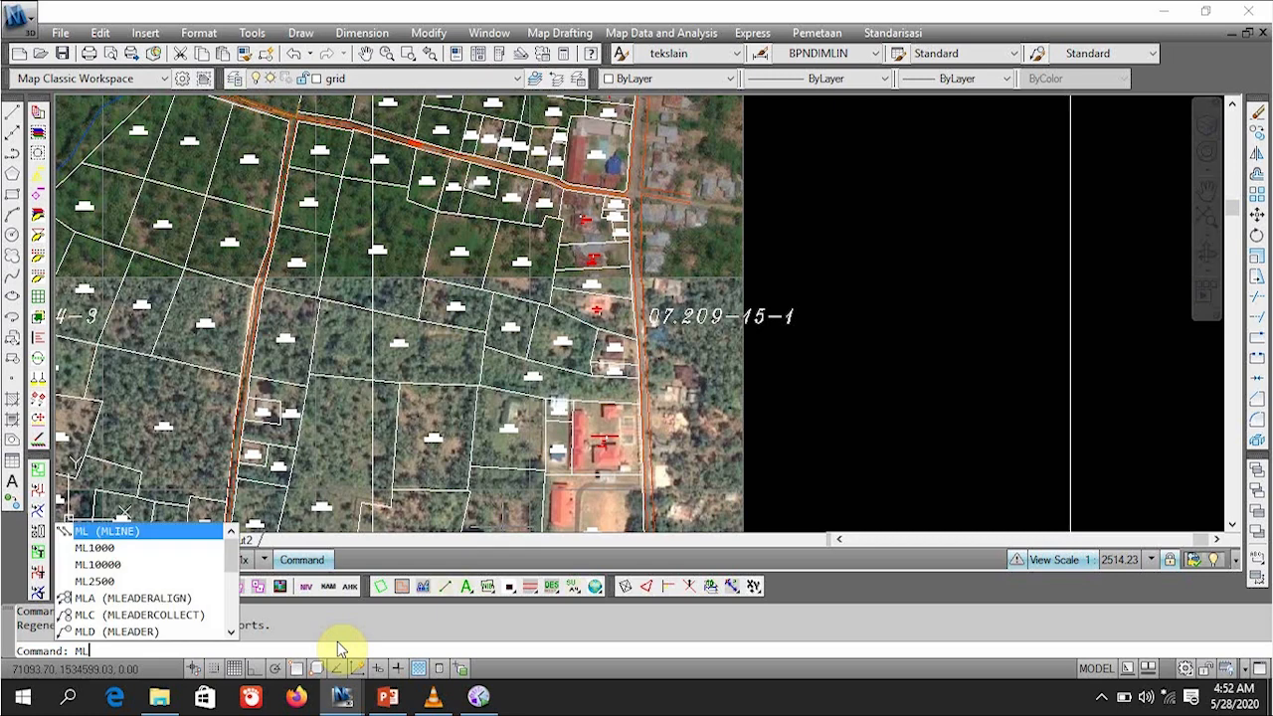
text(1000)
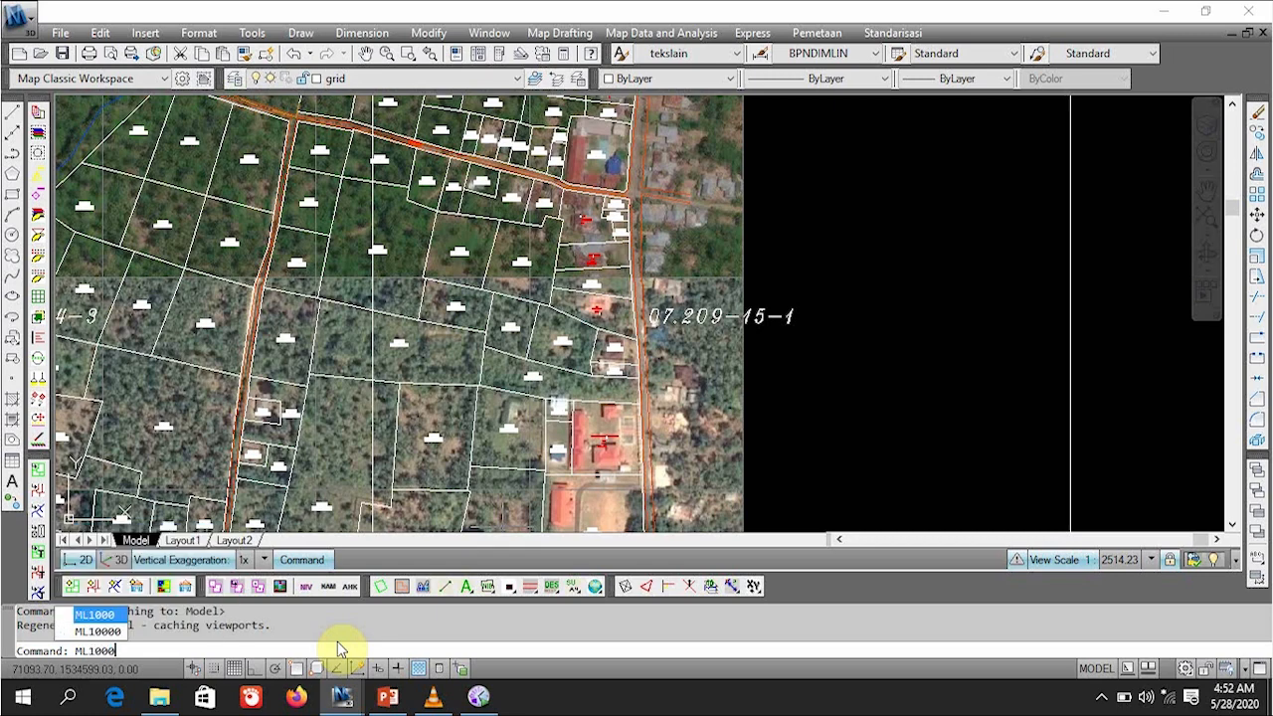
key(Return)
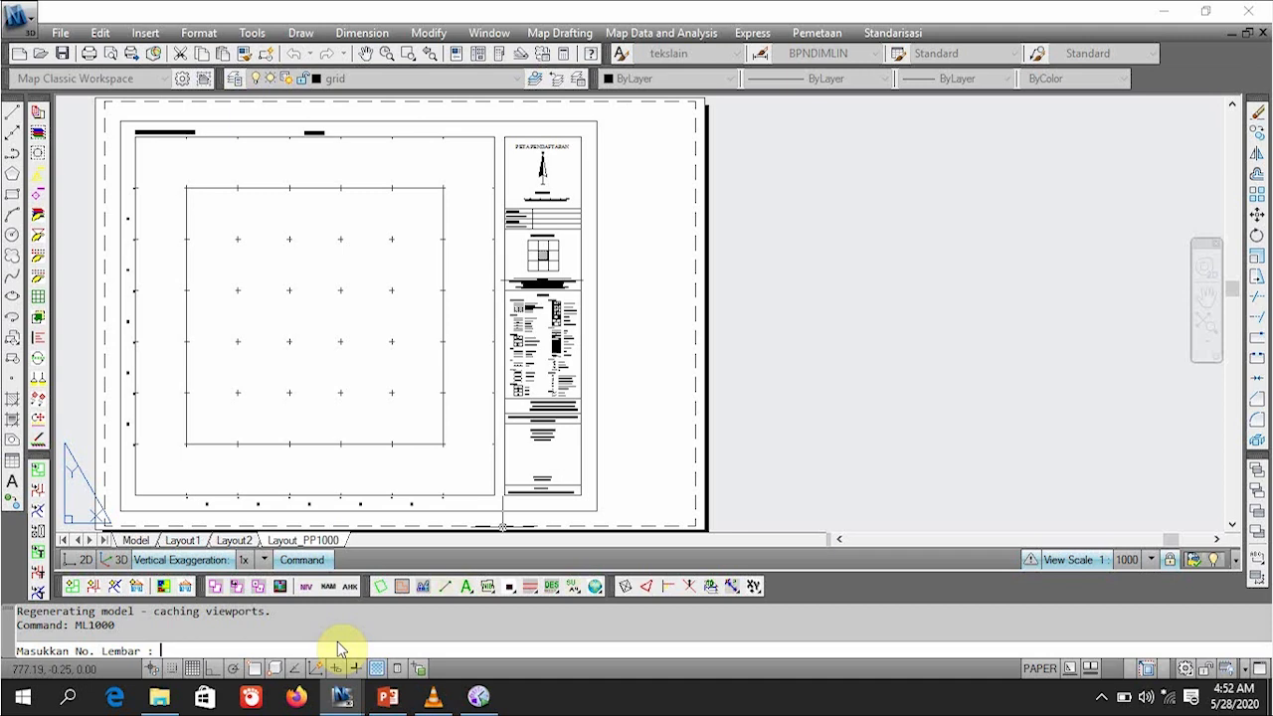
text(07209151)
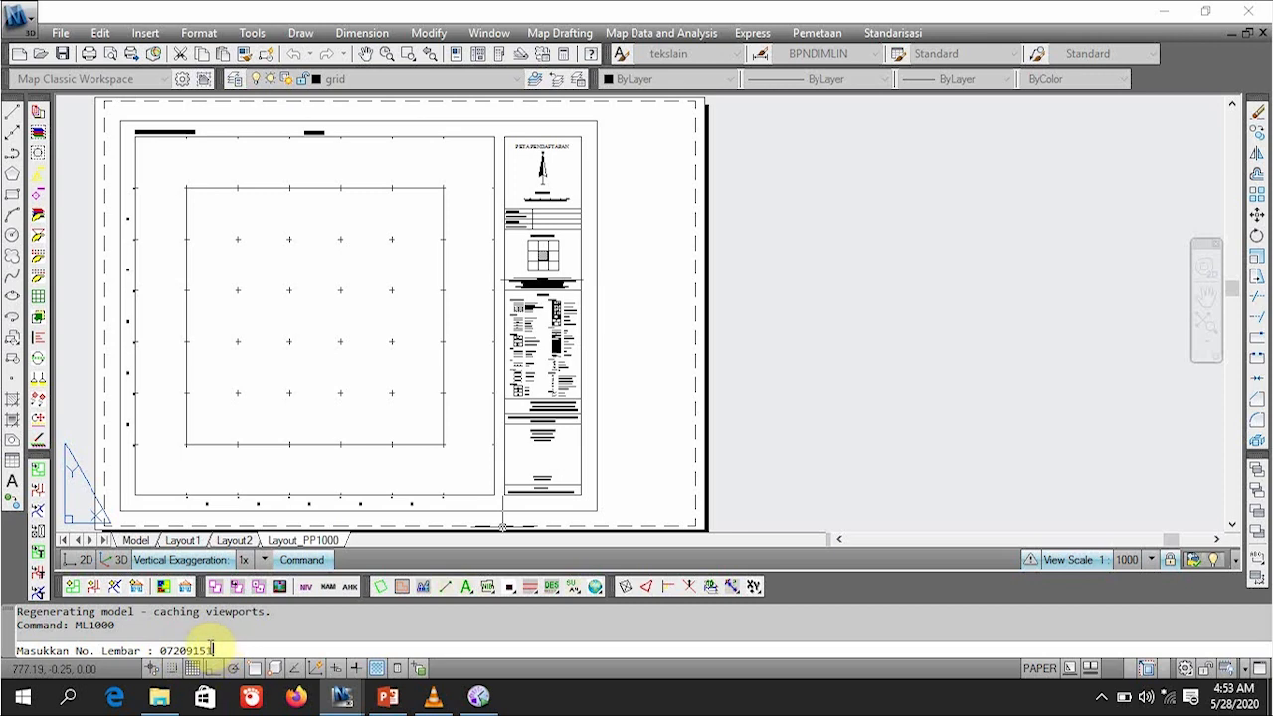
key(Return)
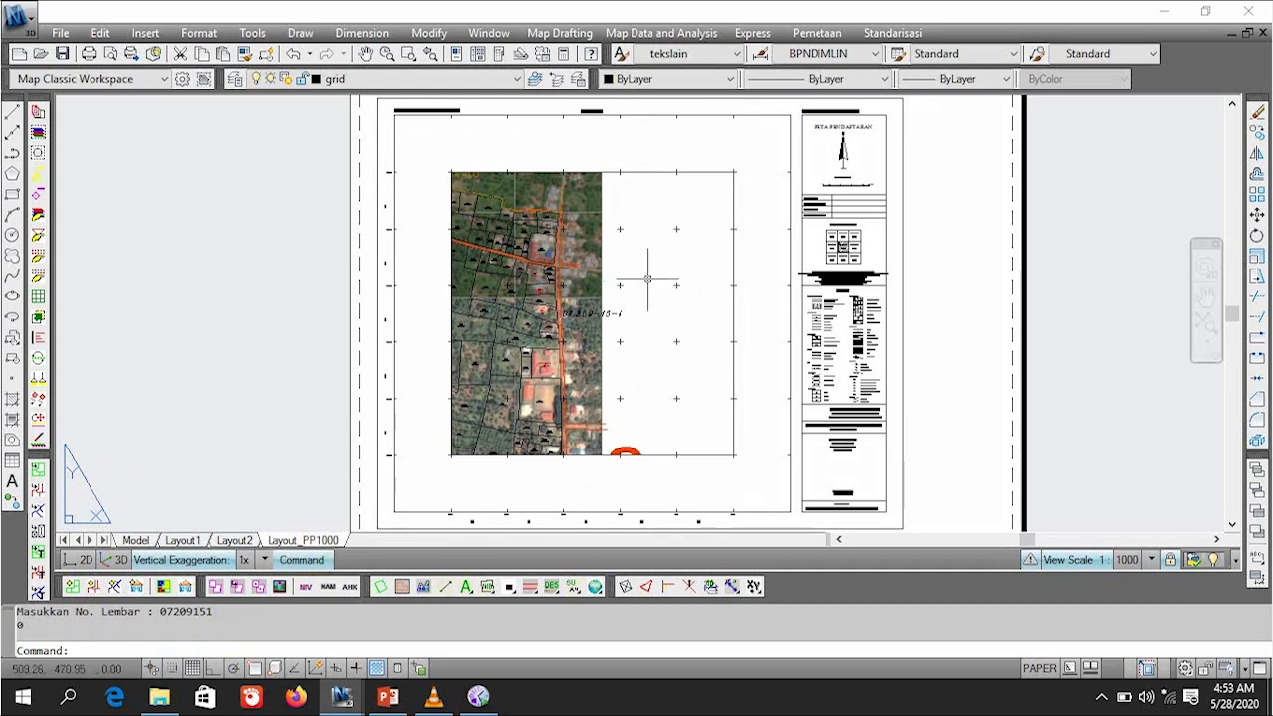
scroll(446, 286, up, 6)
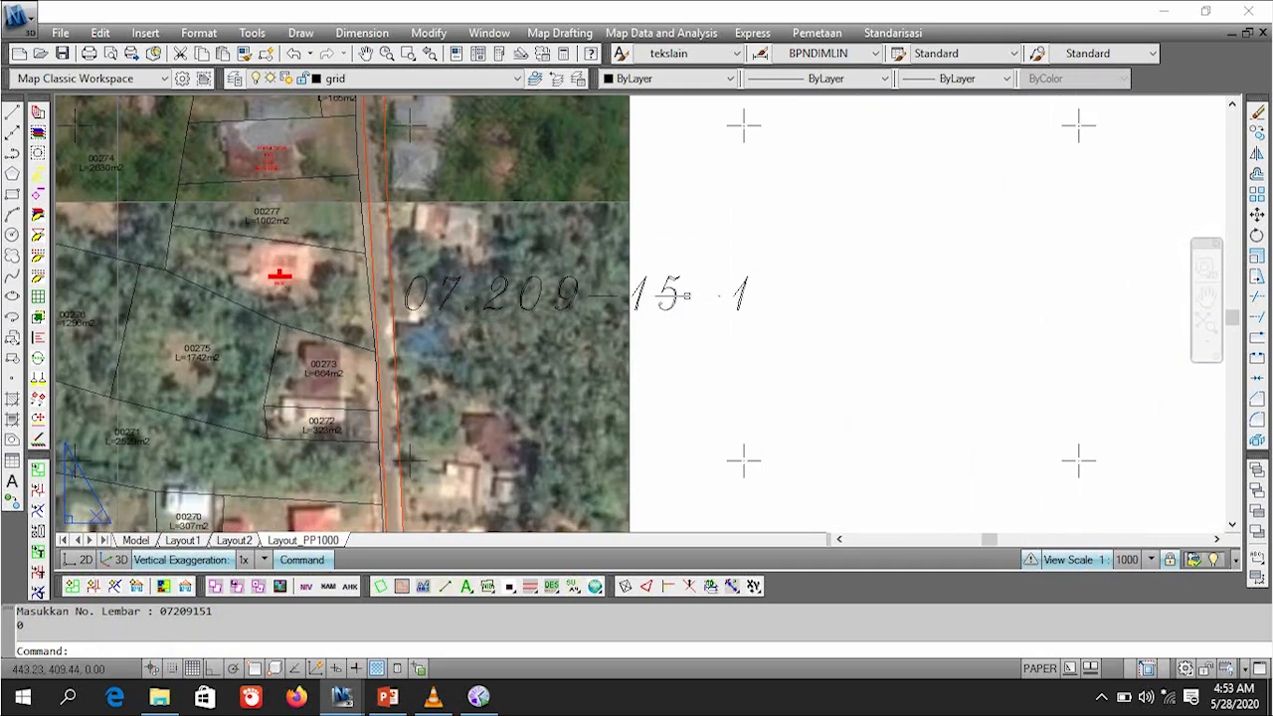
scroll(813, 319, down, 6)
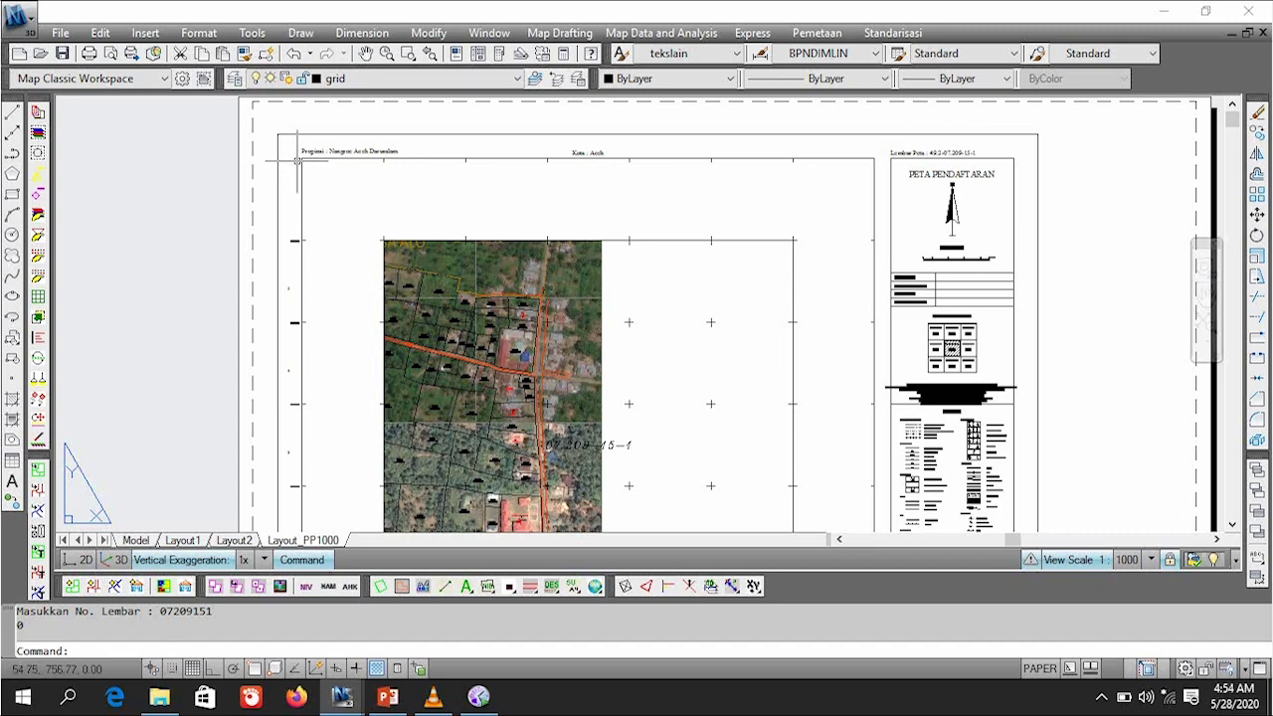
Step: Change the province name in the sheet header above the map frame to Gorontalo
scroll(297, 159, up, 3)
scroll(583, 205, down, 3)
scroll(1154, 199, up, 4)
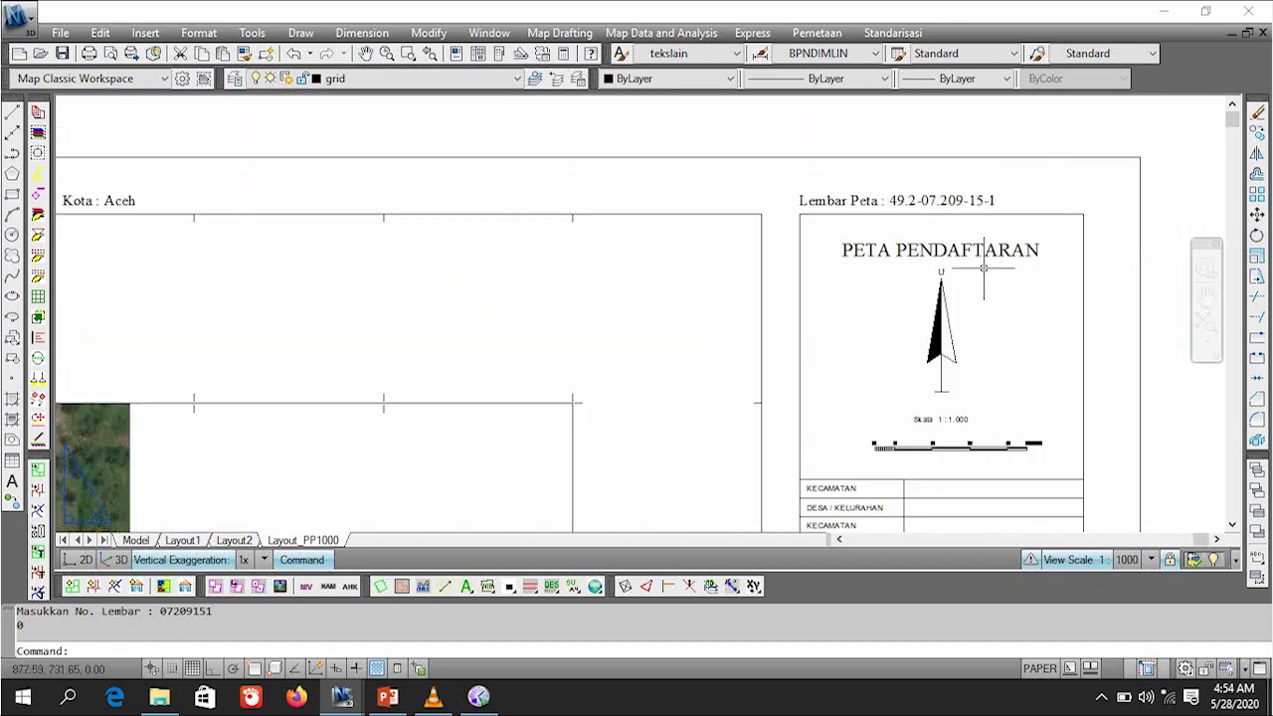
scroll(611, 345, down, 3)
scroll(199, 179, up, 4)
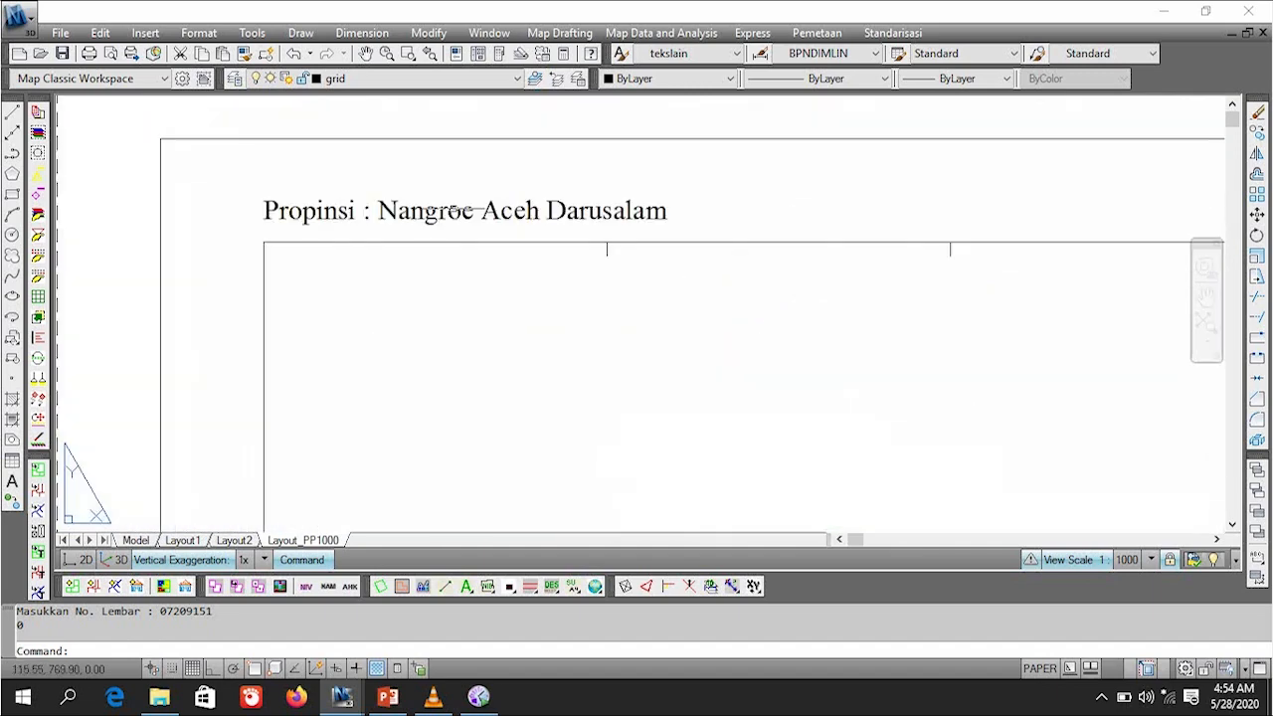
double_click(449, 222)
click(381, 220)
drag(381, 221, 695, 220)
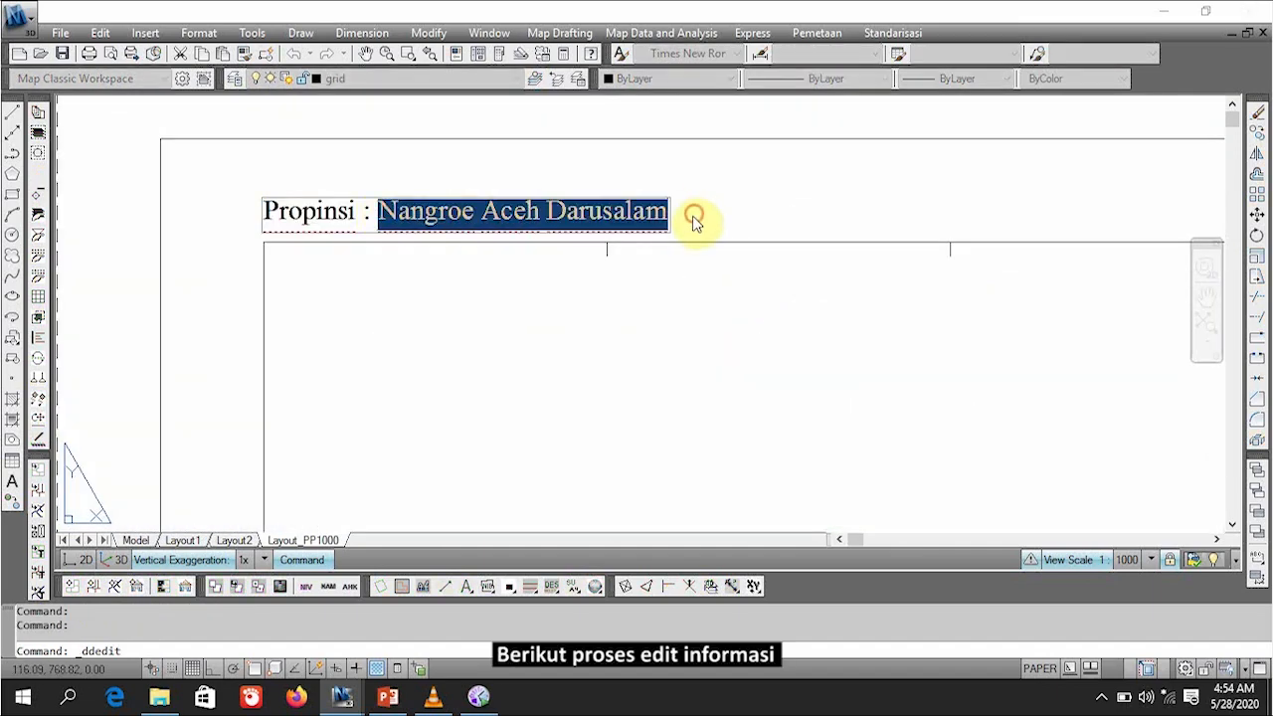
text(Gorontalo)
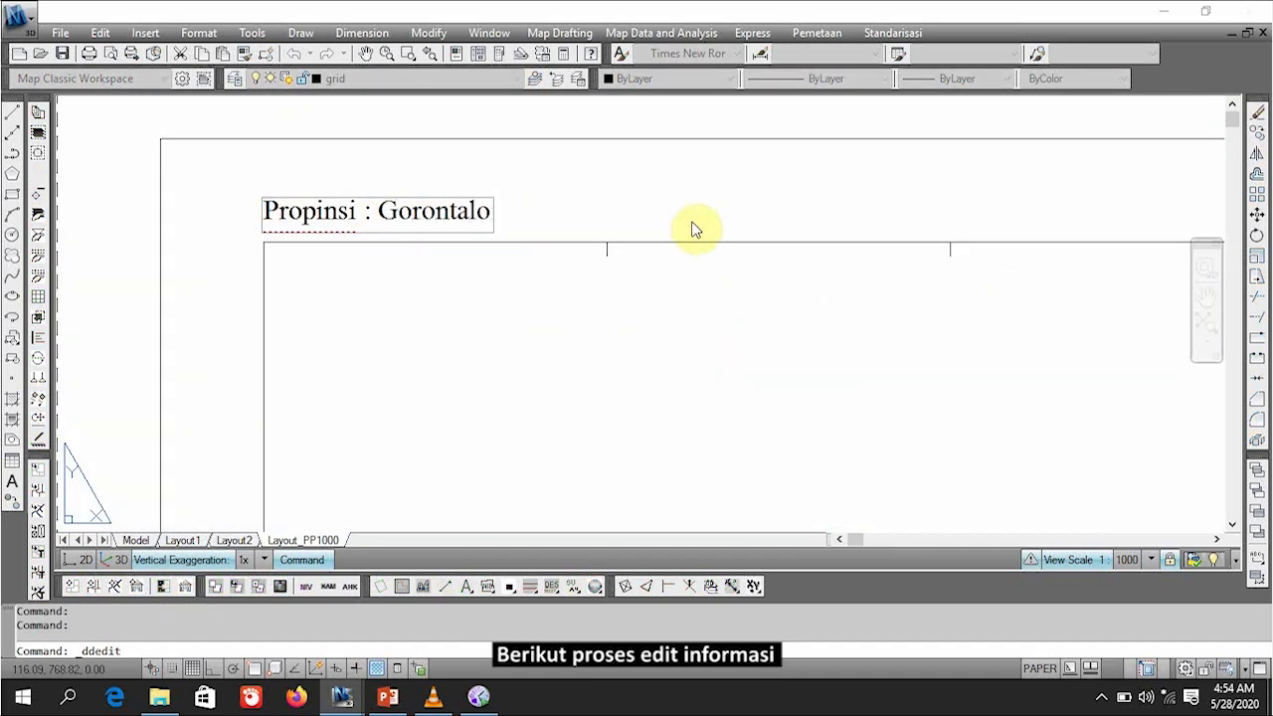
click(695, 228)
Step: Replace the city text in the sheet header with "Kabupaten : Bone Bolango"
scroll(541, 216, down, 3)
scroll(761, 223, up, 5)
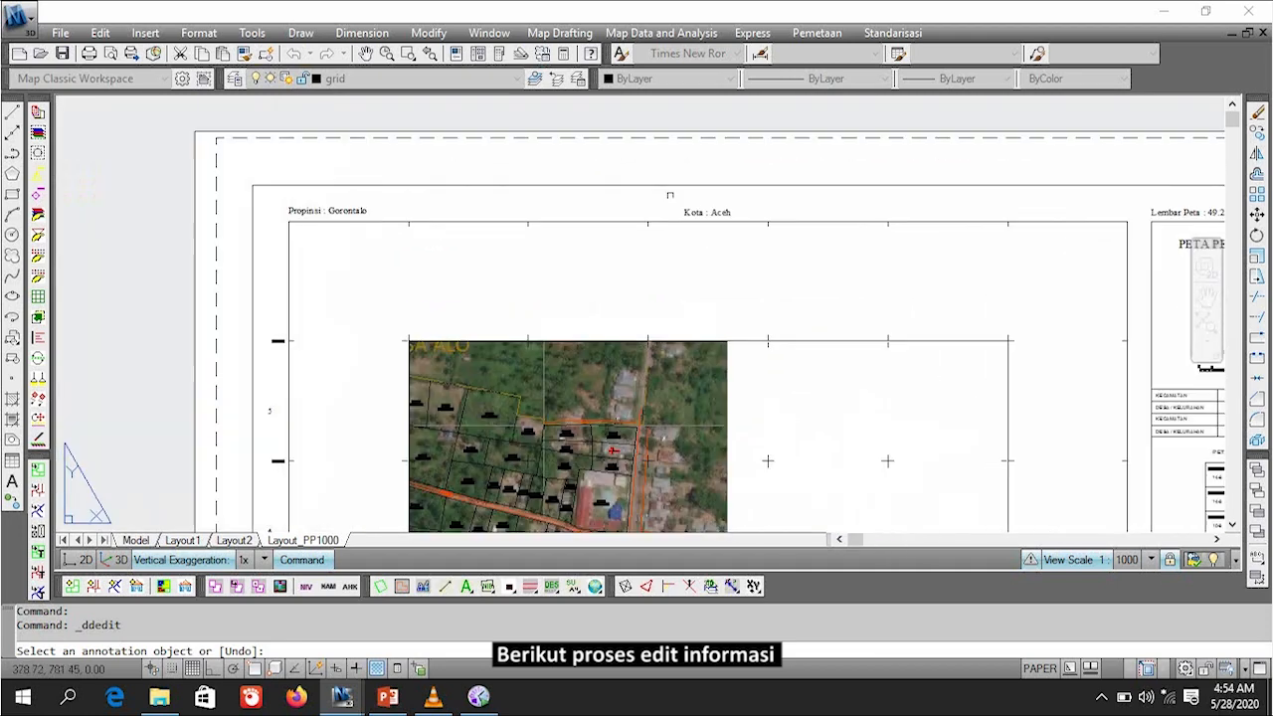
click(745, 232)
drag(732, 220, 817, 239)
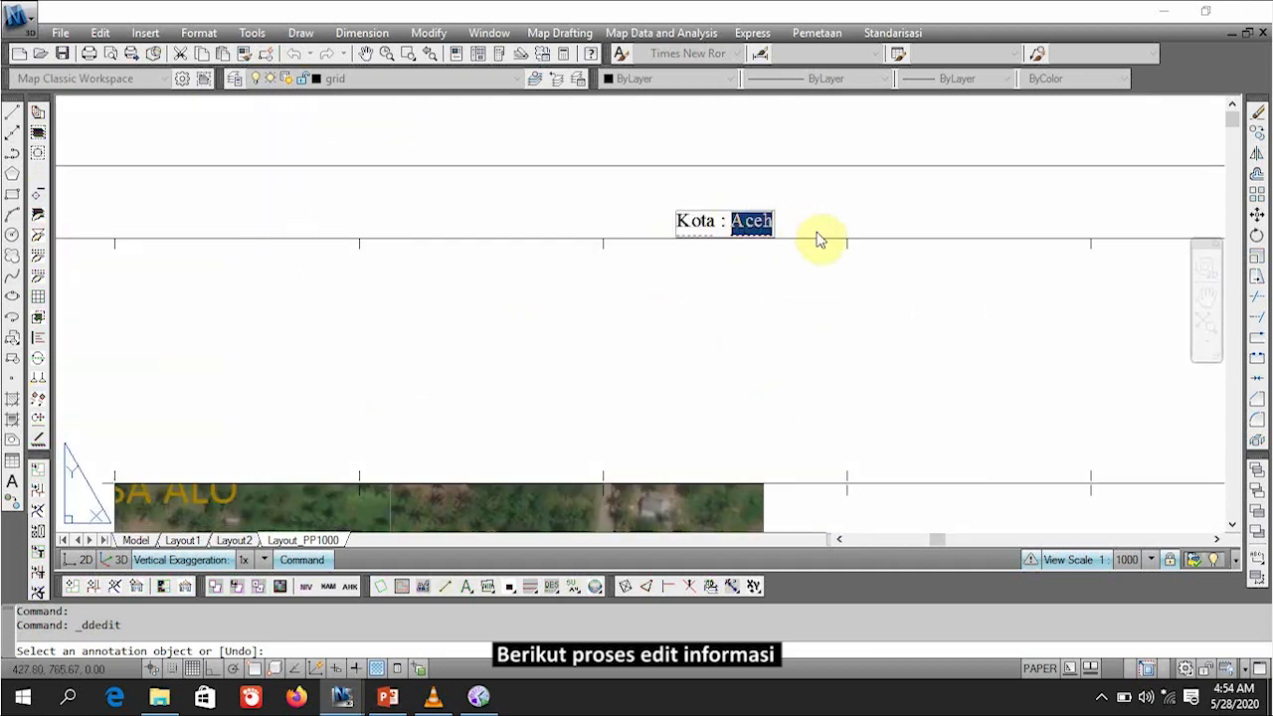
key(Left)
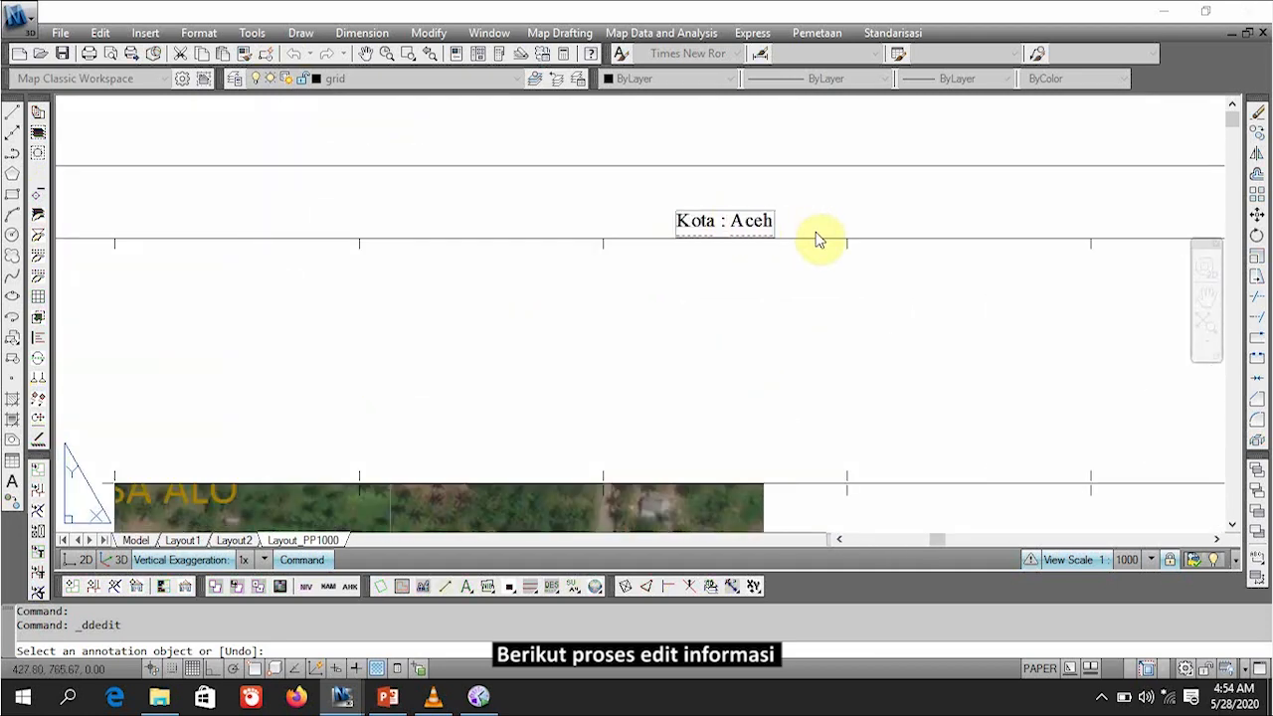
key(shift+Home)
text(Kabupaten : )
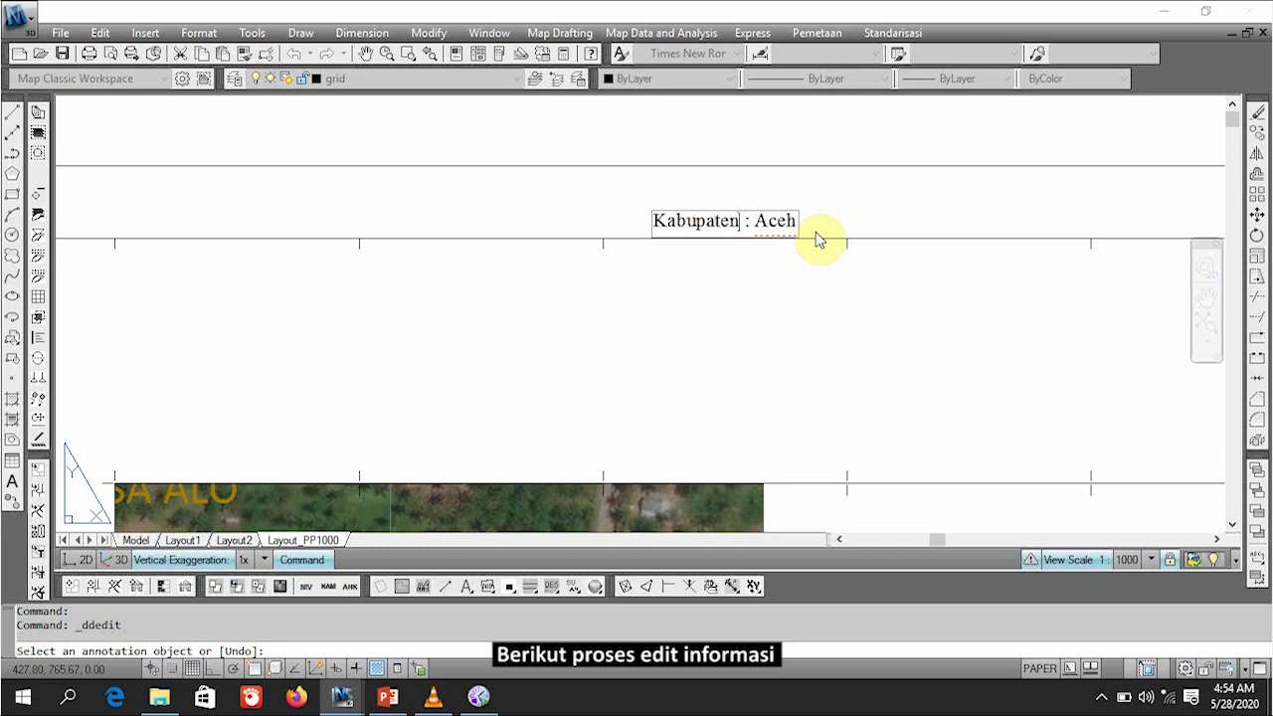
text(Bone Bolango)
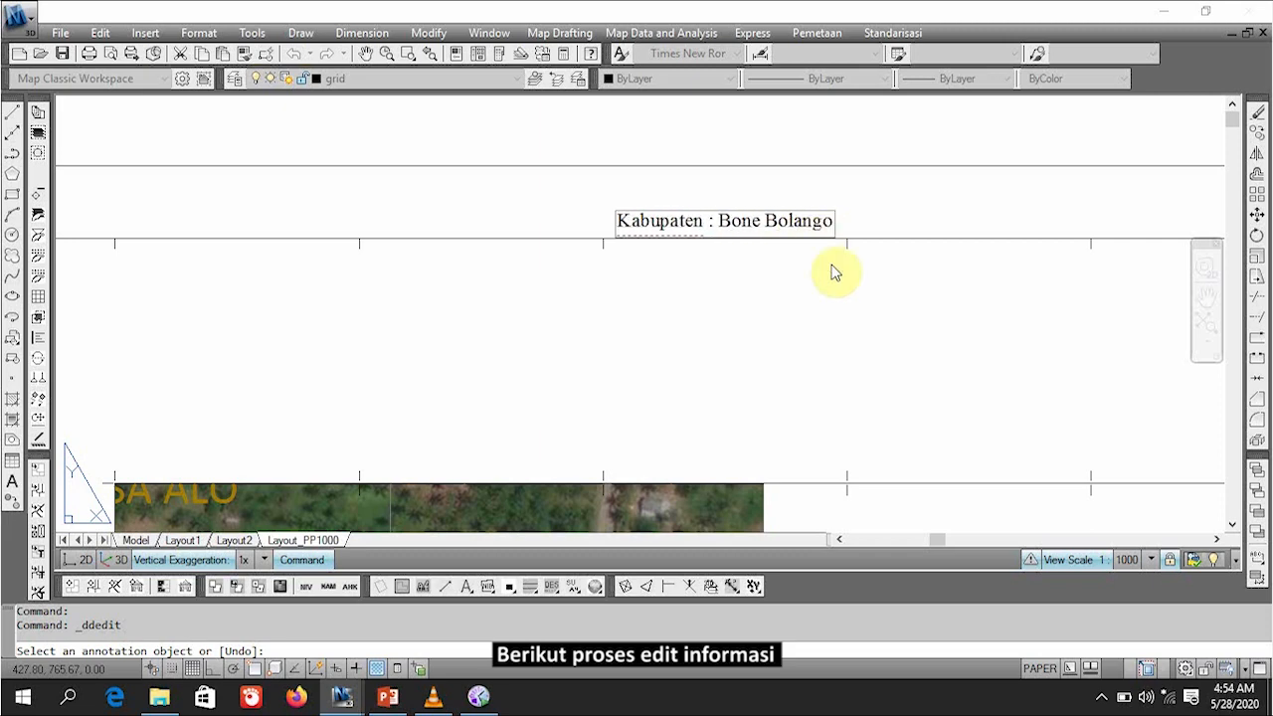
key(Return)
Step: Insert DASAR into the map title above the north arrow so it reads PETA DASAR PENDAFTARAN
scroll(903, 181, down, 4)
middle_drag(1030, 429, 716, 478)
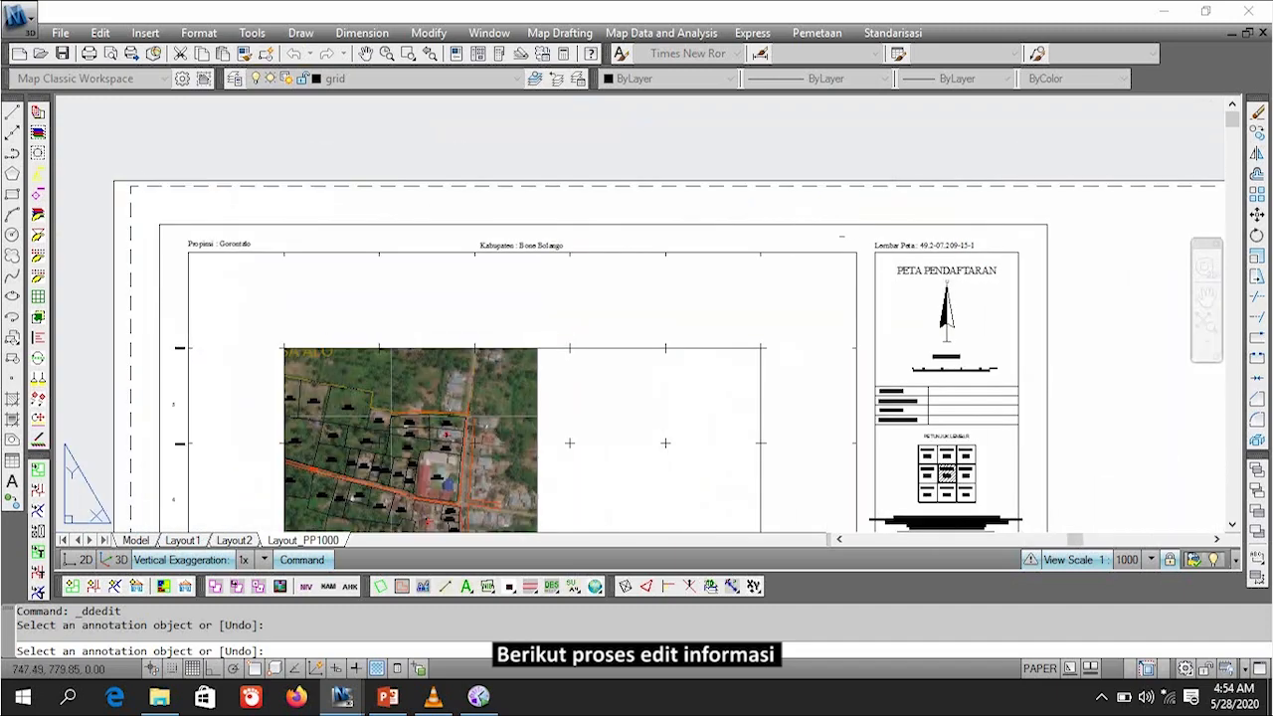
middle_drag(912, 310, 867, 261)
scroll(898, 209, up, 5)
click(841, 264)
click(834, 276)
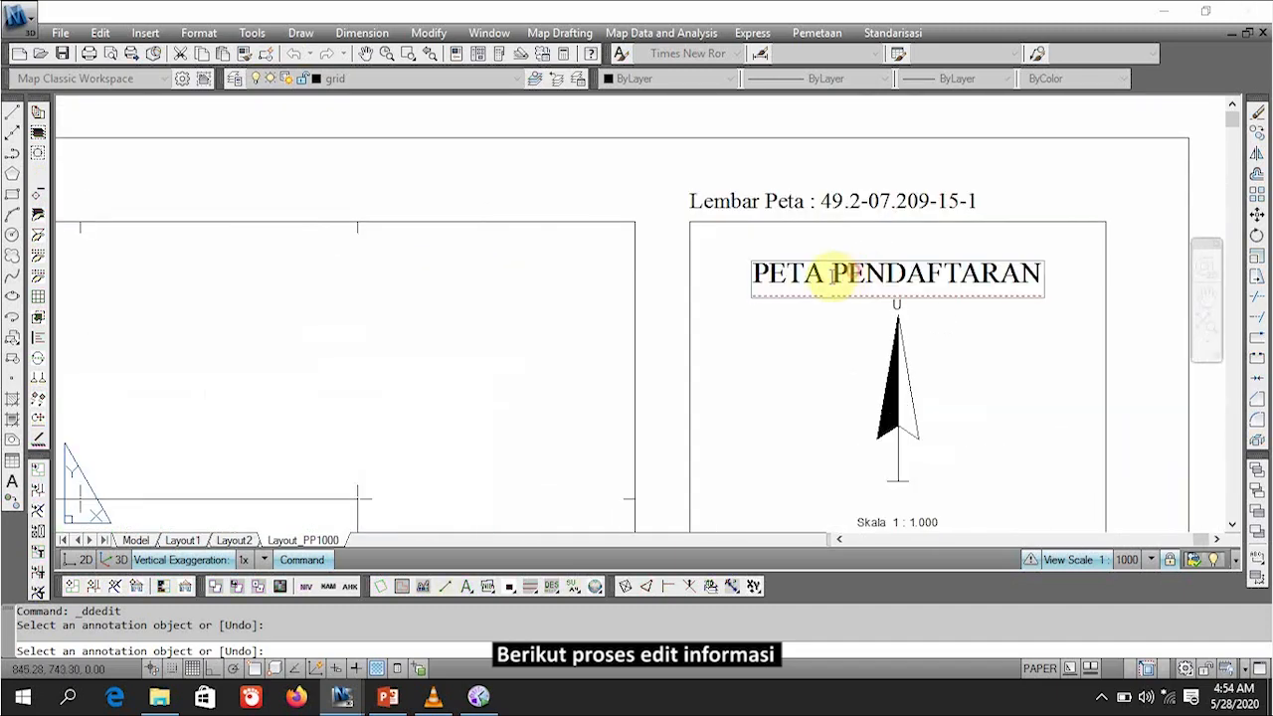
text(DASAR)
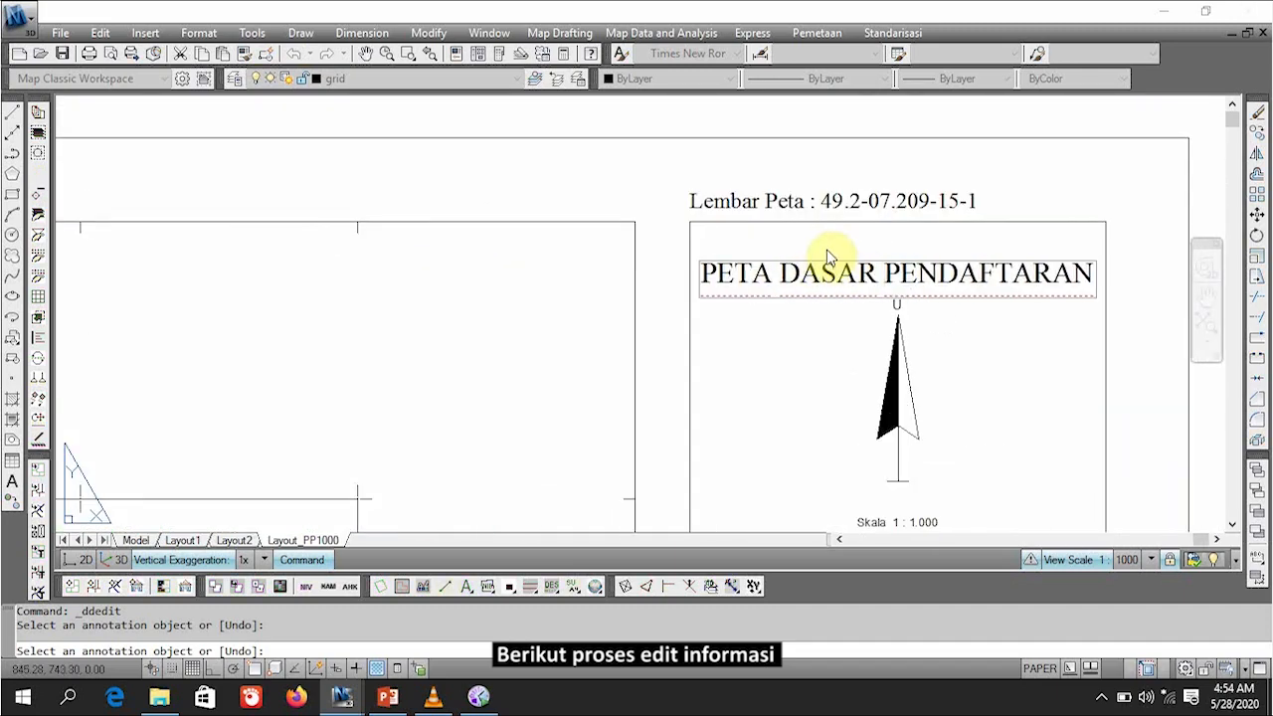
click(1116, 275)
Step: Copy the first KECAMATAN label into the empty cell beside it and change the copy's text to BONE RAYA
scroll(1075, 292, down, 5)
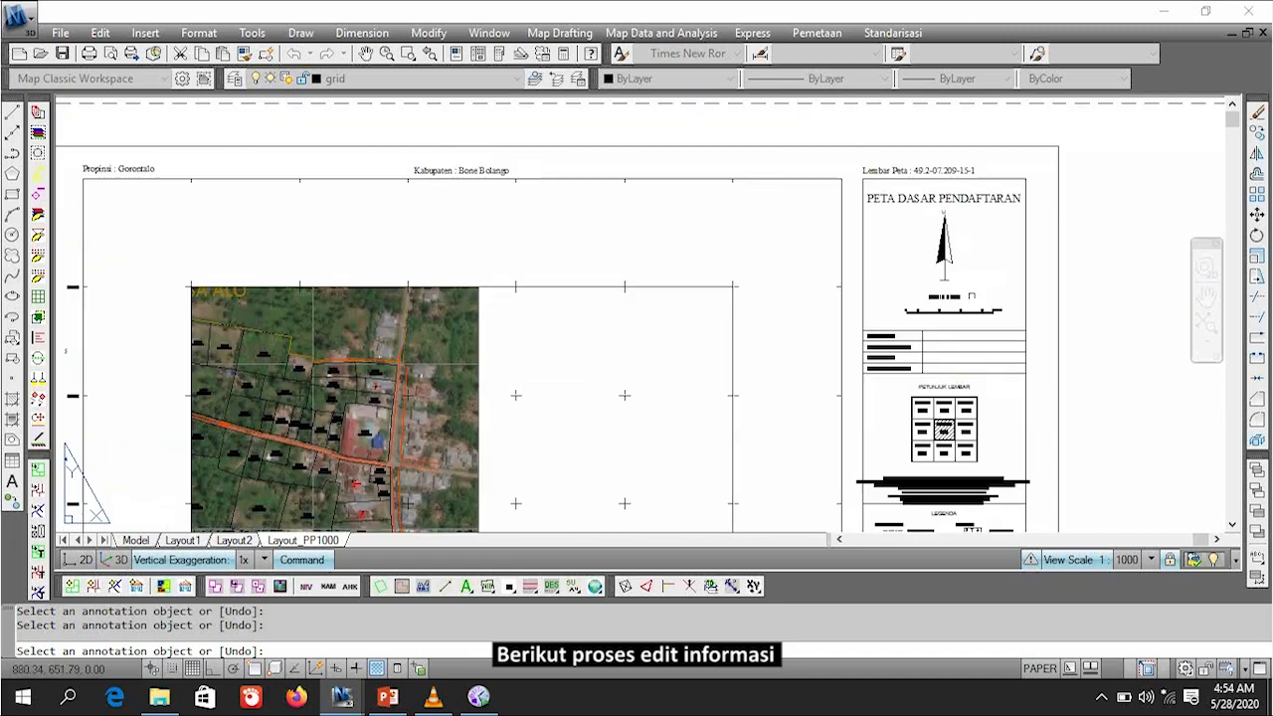
scroll(825, 250, up, 7)
scroll(831, 293, down, 2)
middle_drag(688, 403, 686, 272)
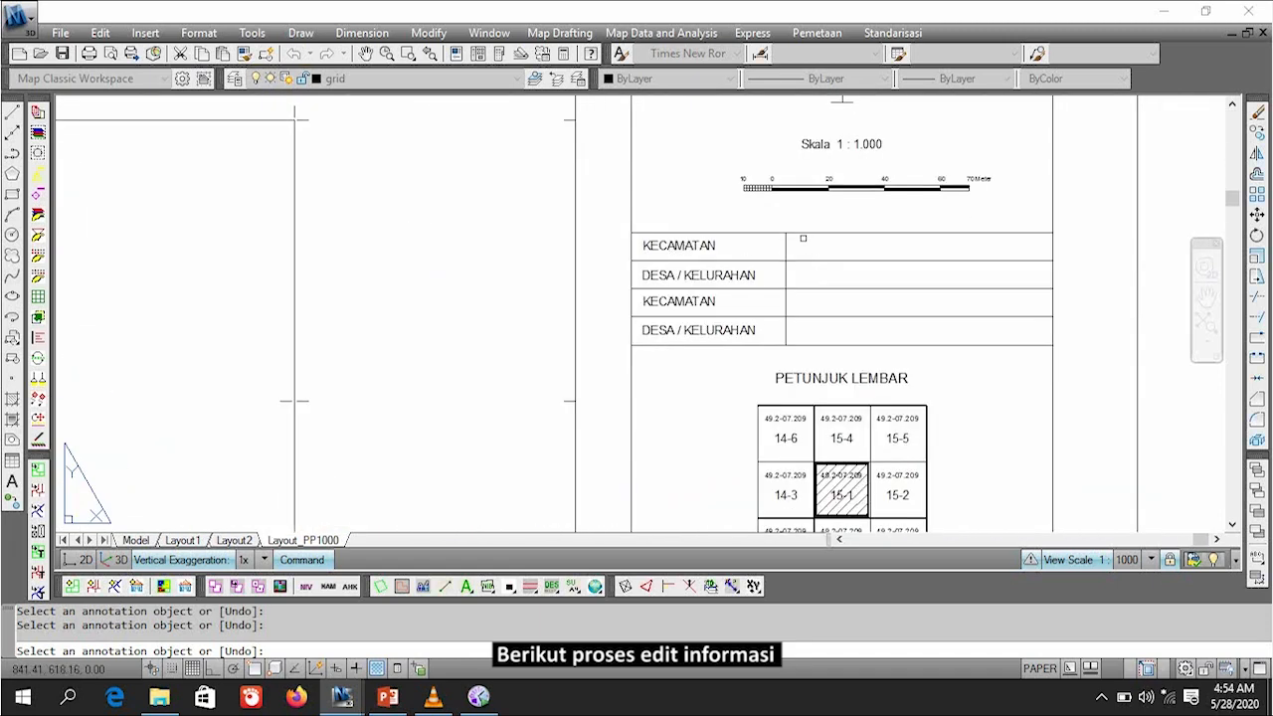
key(Escape)
click(678, 249)
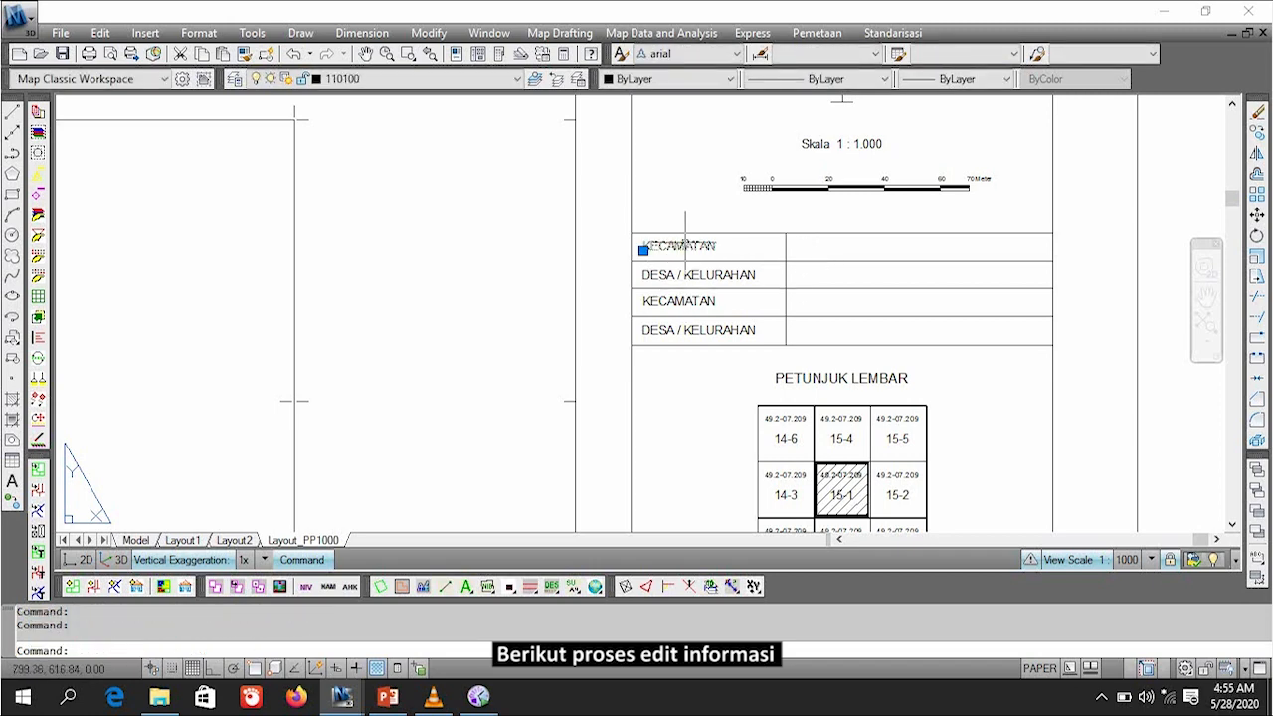
key(ctrl+c)
key(ctrl+v)
scroll(791, 252, up, 4)
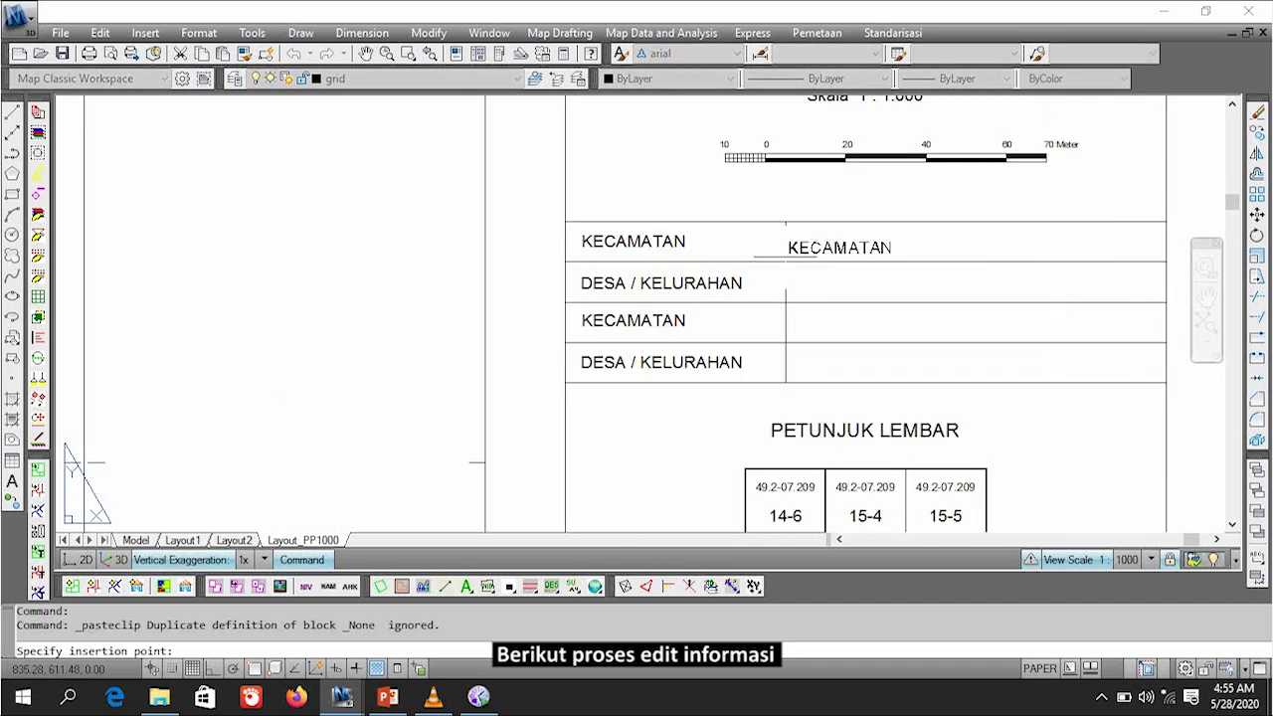
click(796, 254)
double_click(821, 231)
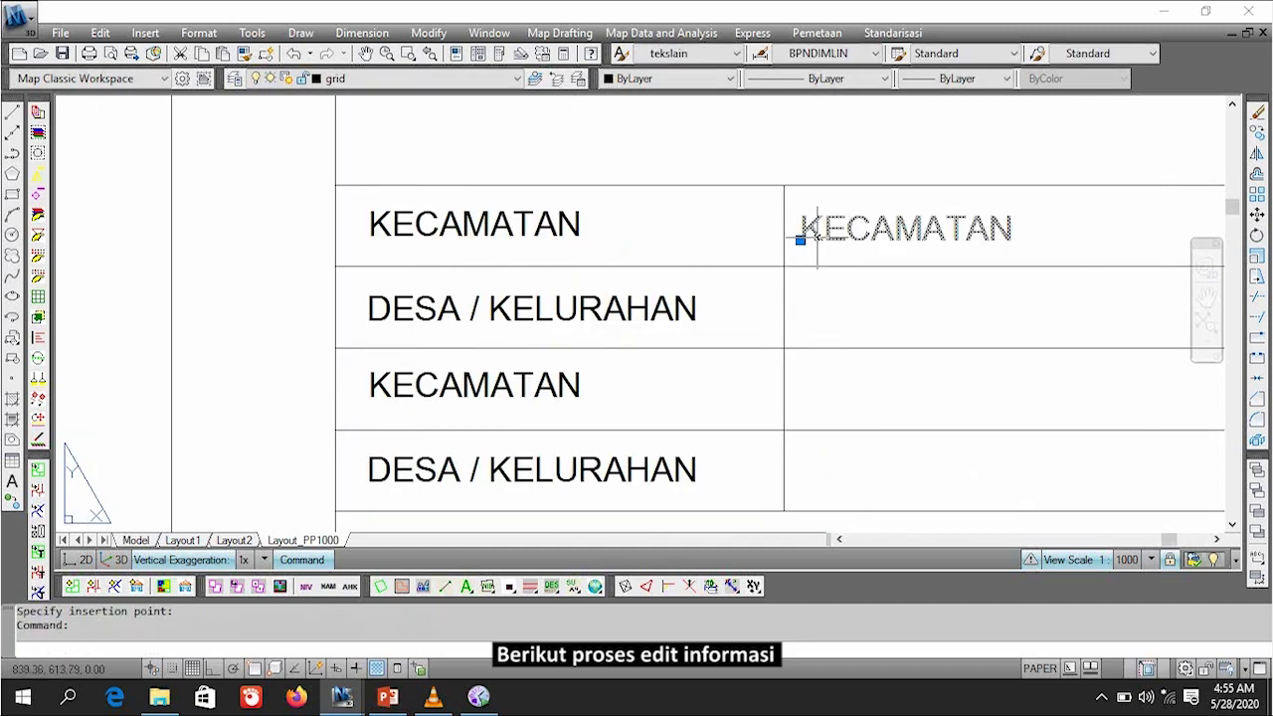
text(BONE RAYA)
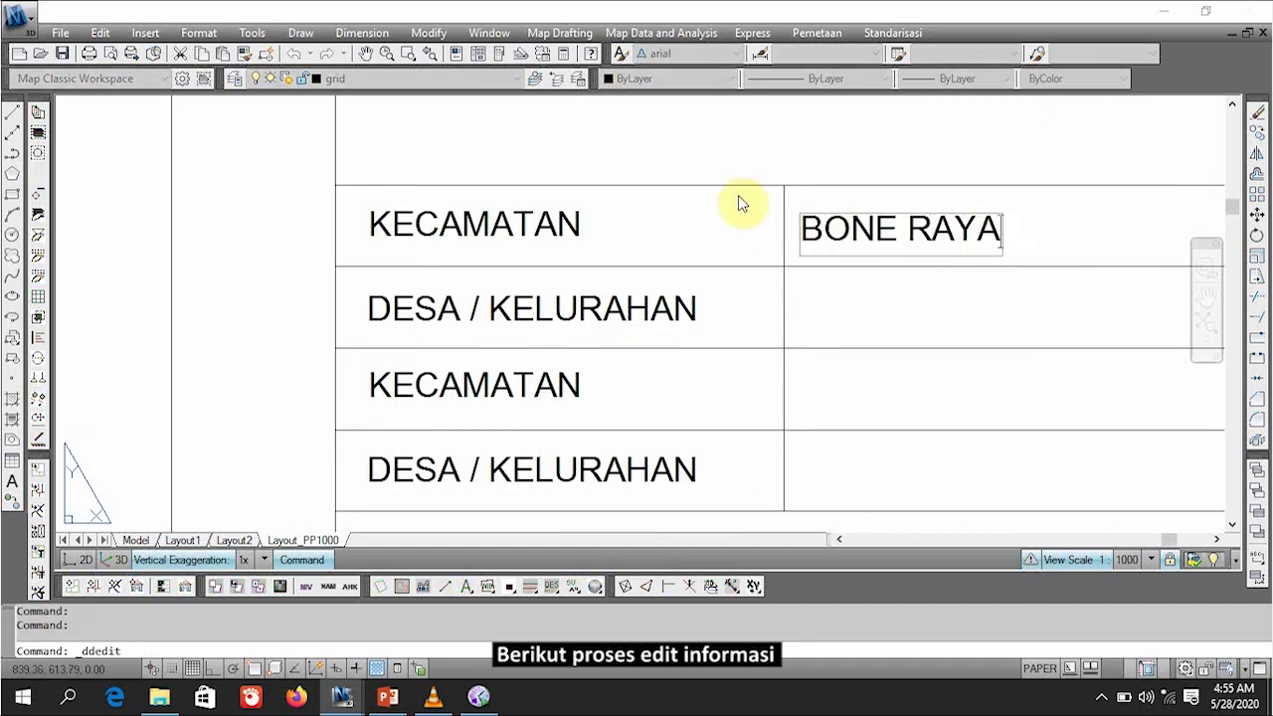
click(642, 306)
Step: Copy the first DESA / KELURAHAN label into the empty cell beside it and change the copy's text to MOOPIYA
click(637, 309)
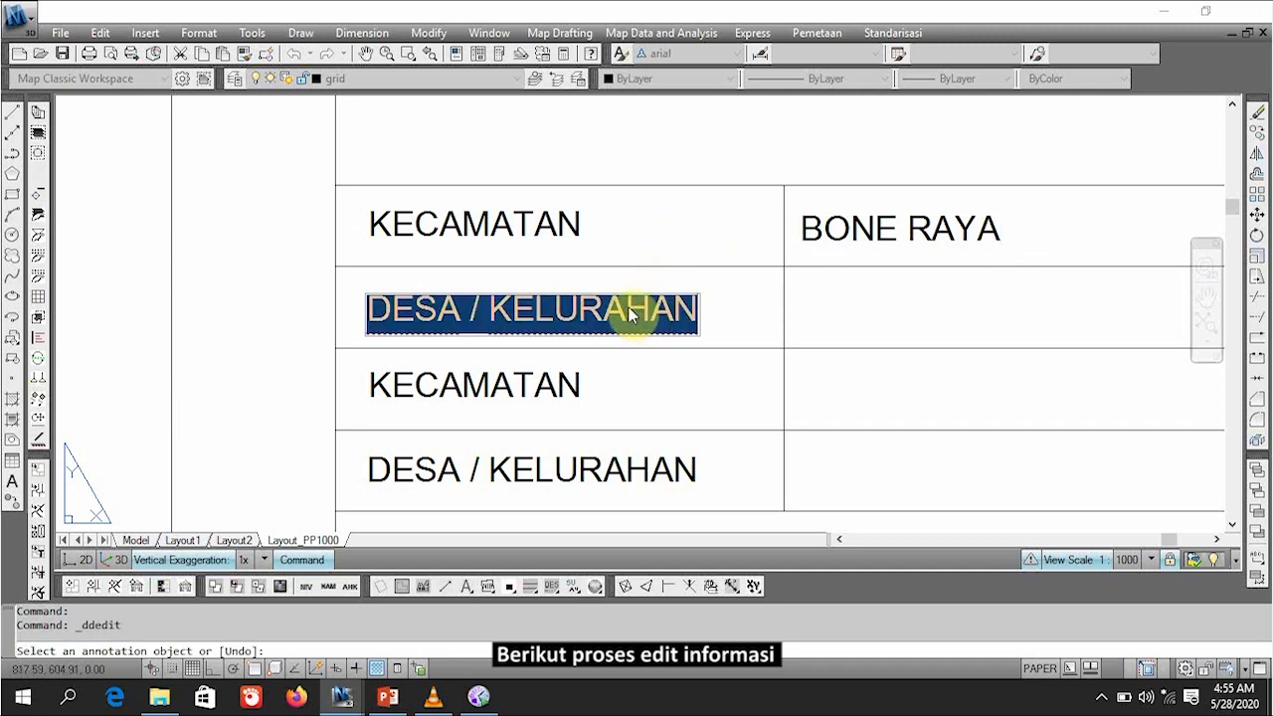
key(Escape)
key(Escape)
click(629, 309)
key(ctrl+c)
key(ctrl+v)
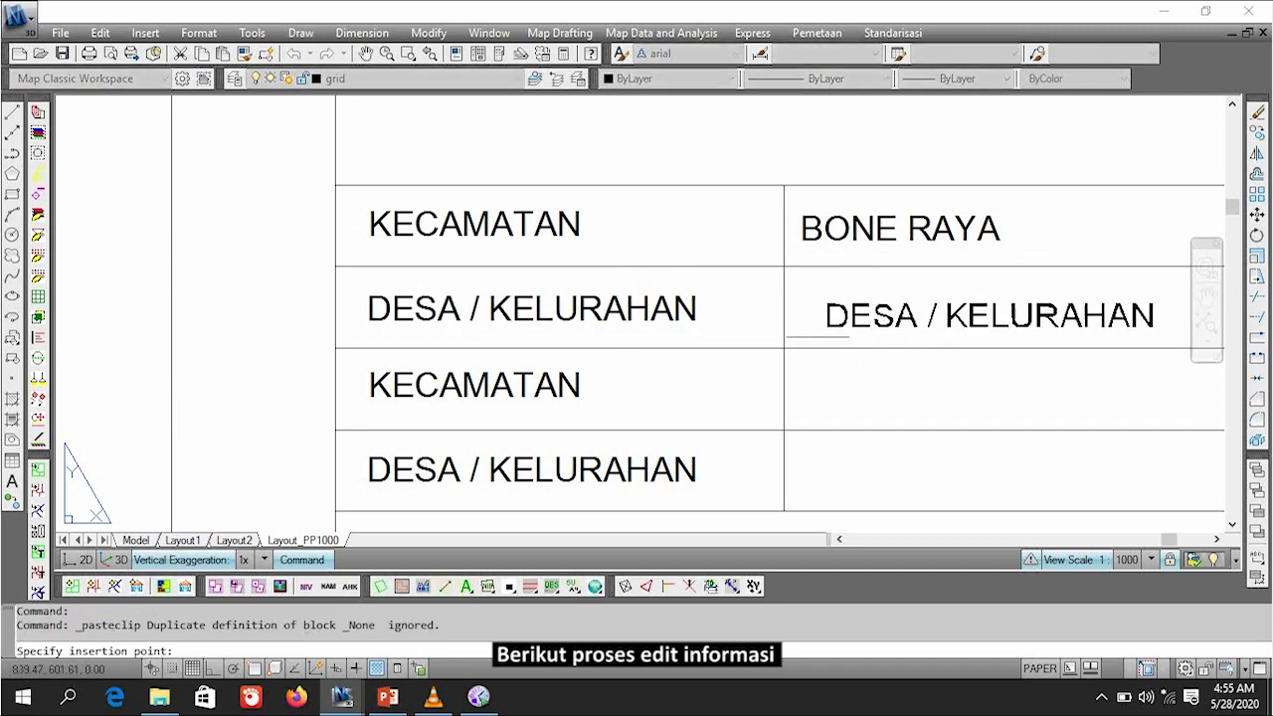
click(799, 330)
double_click(810, 311)
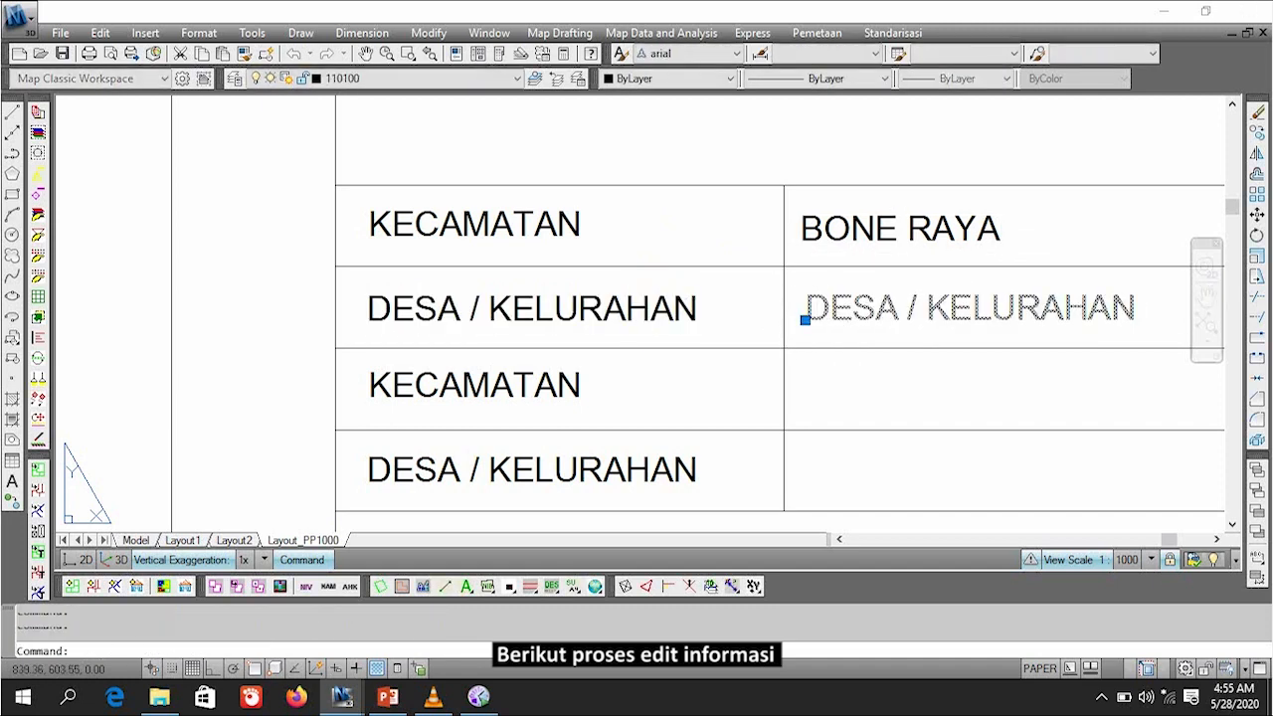
text(MOOPIYA)
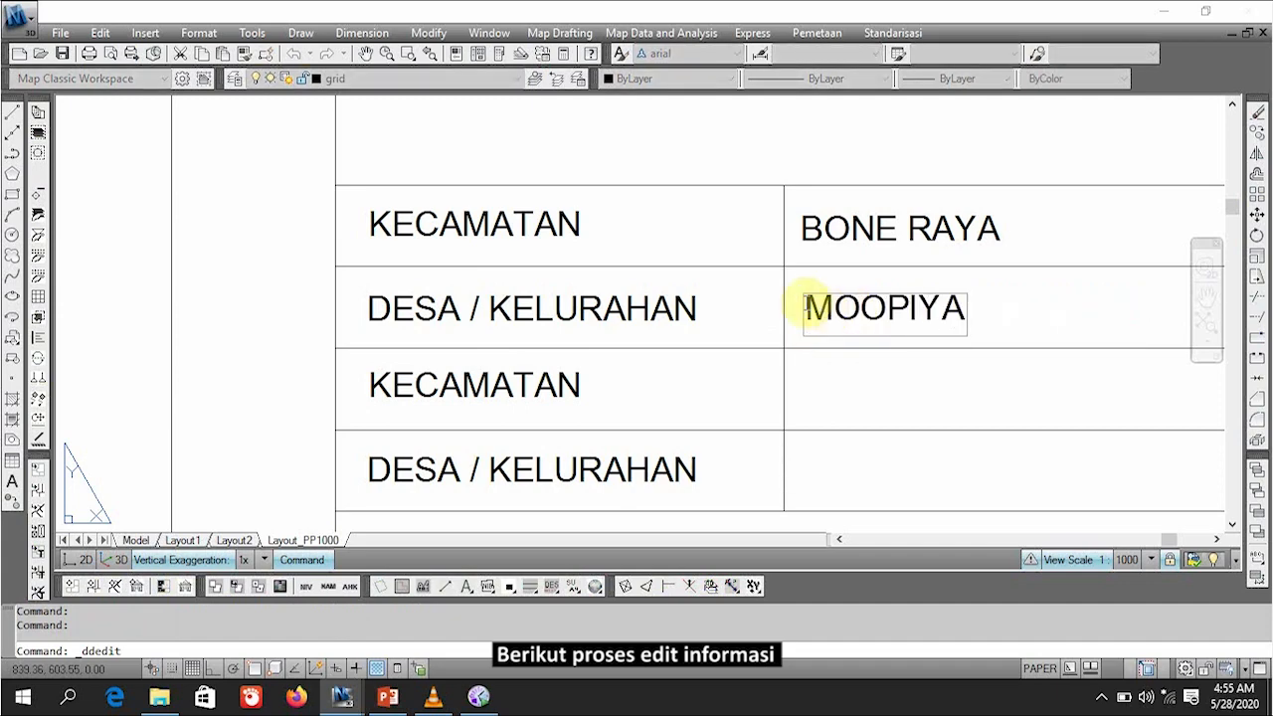
click(875, 408)
Step: Examine the title block entries and the parcels and village labels inside the map frame of the sheet layout
scroll(621, 322, down, 3)
middle_drag(622, 321, 823, 233)
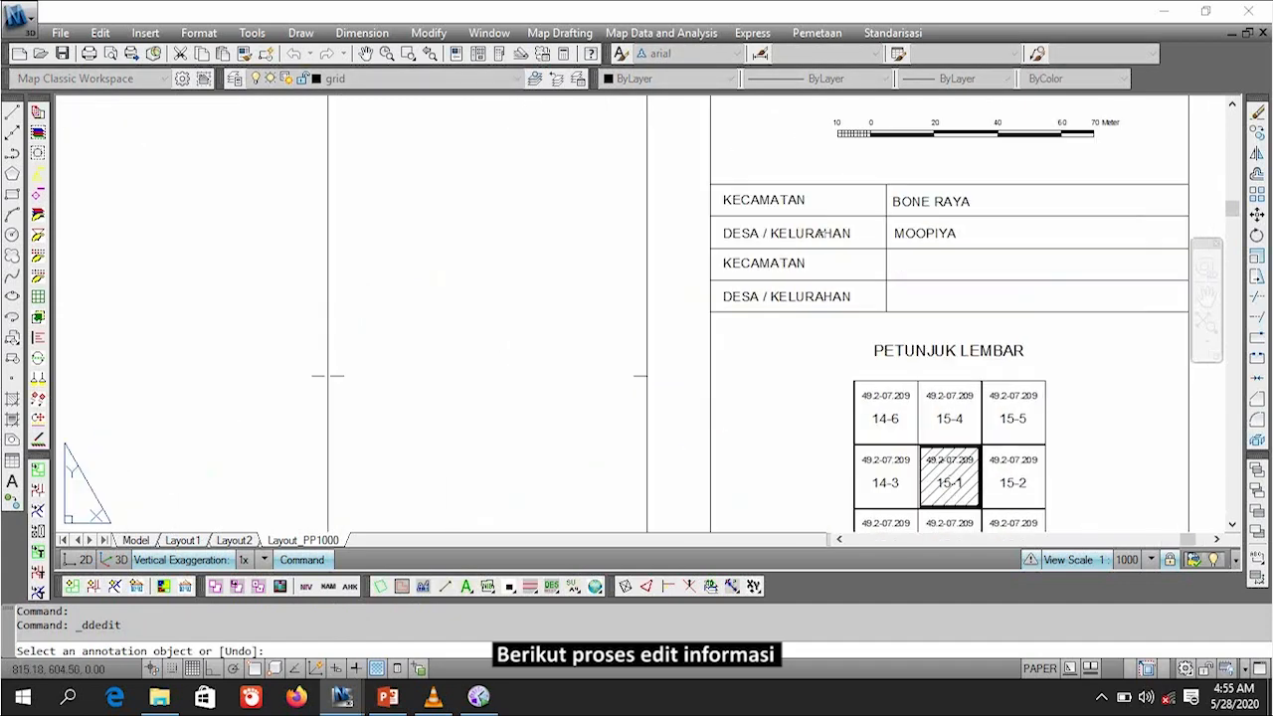
scroll(783, 283, down, 2)
middle_drag(783, 282, 1084, 157)
scroll(347, 352, down, 2)
middle_drag(347, 352, 559, 402)
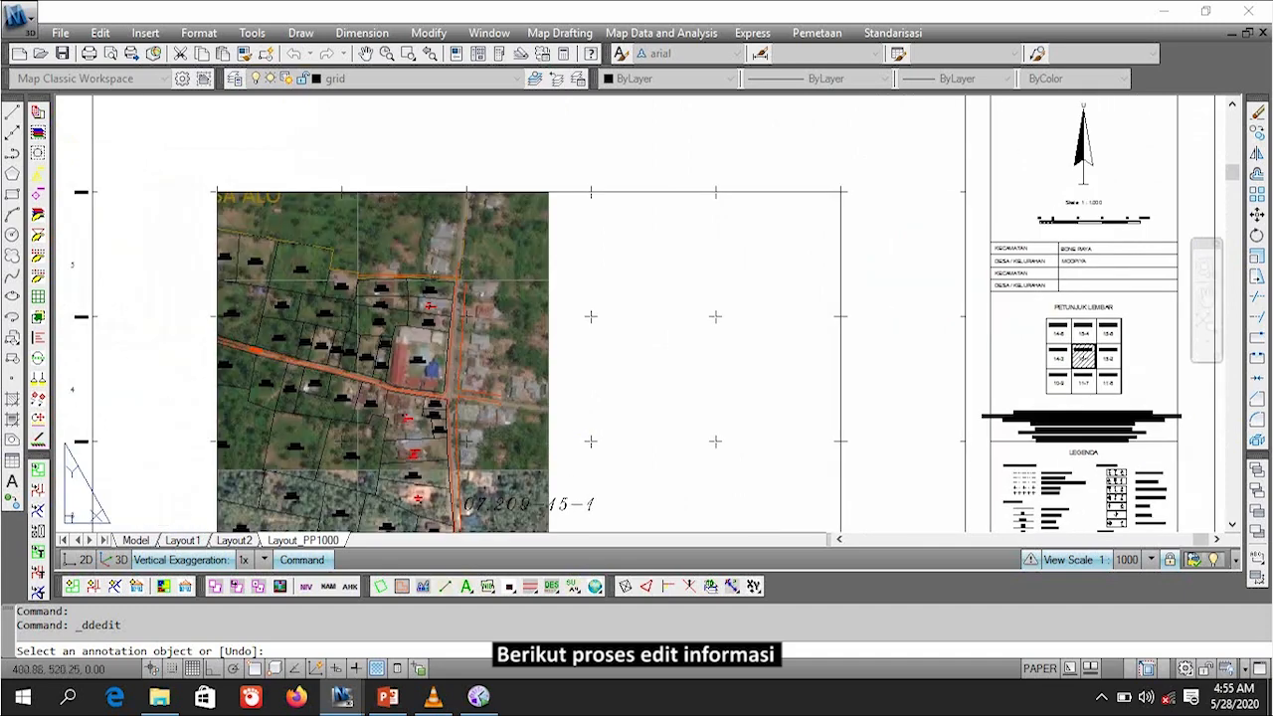
scroll(1107, 261, up, 5)
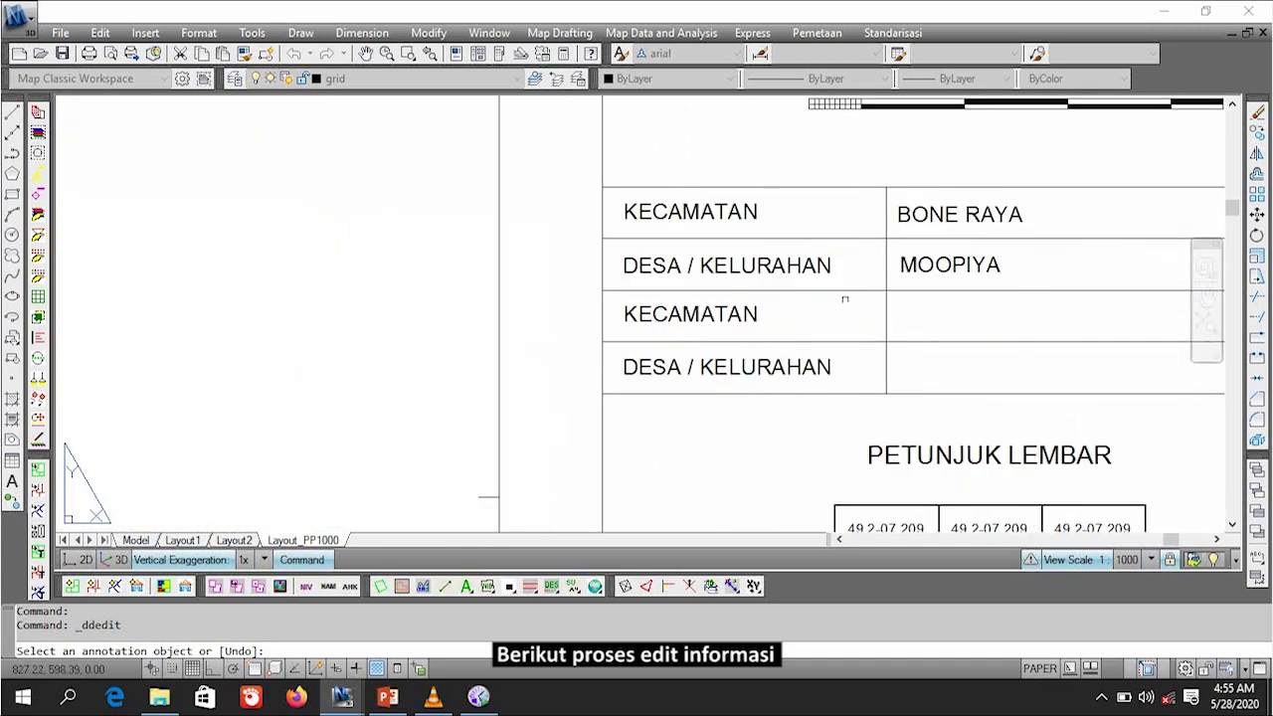
scroll(790, 329, down, 2)
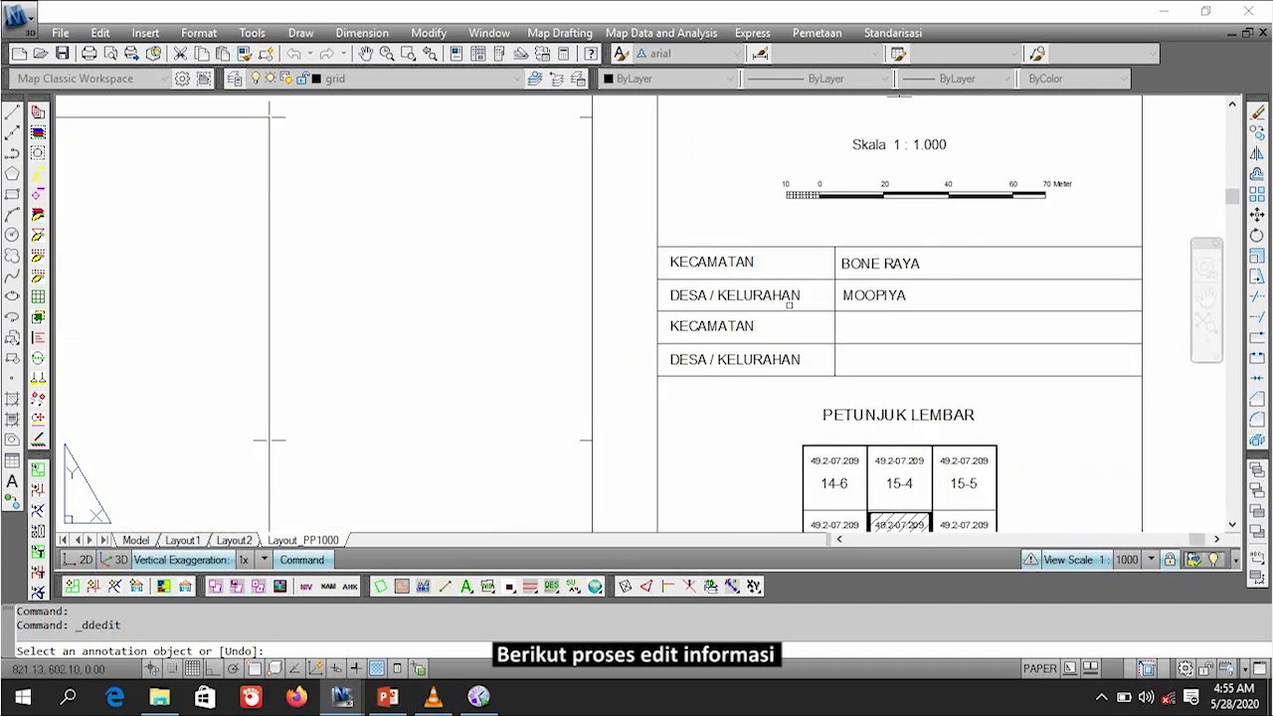
scroll(1030, 503, down, 2)
middle_drag(1029, 503, 1165, 214)
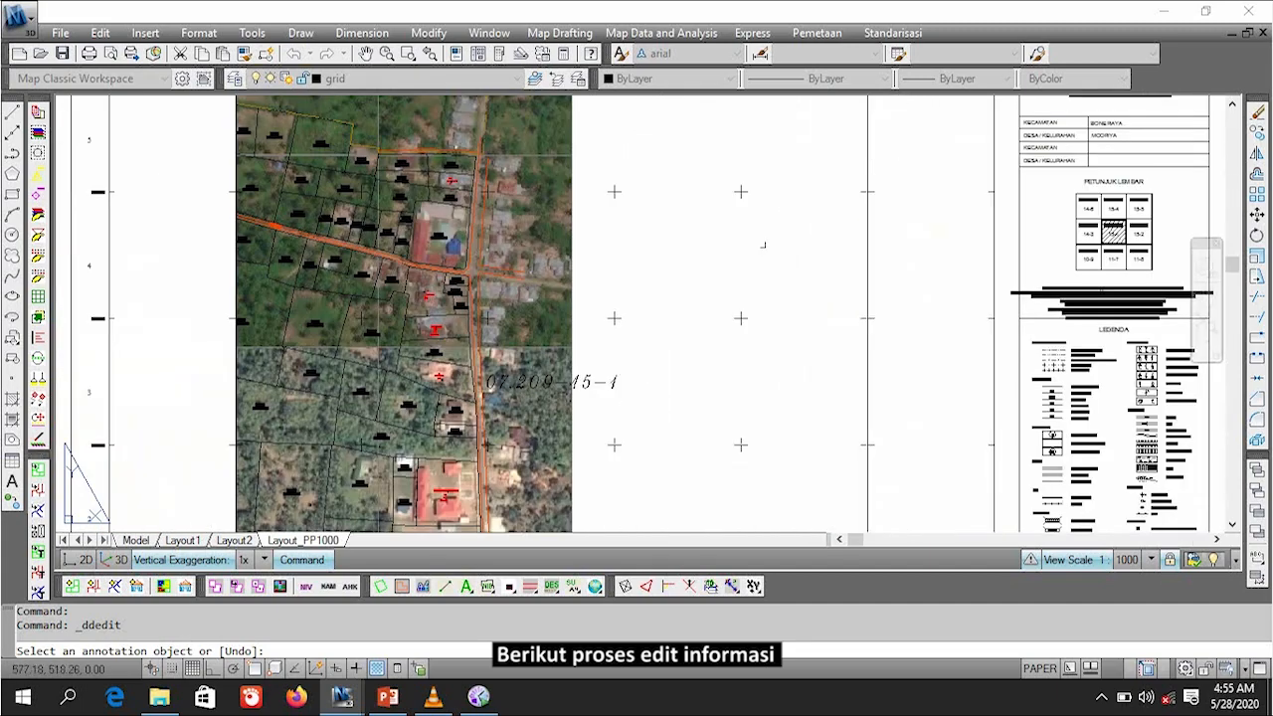
middle_drag(658, 270, 598, 356)
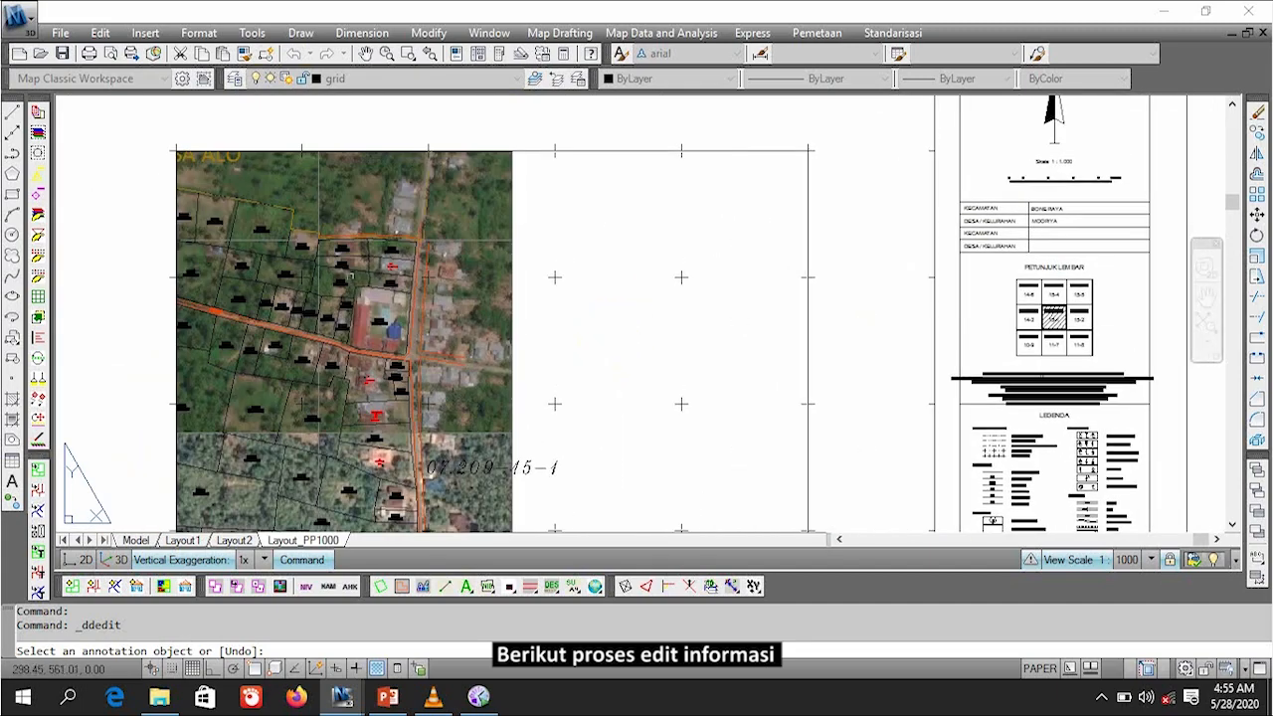
Step: In model space, move the DESA ALO label east, beside the road just above the northeastern parcels
click(138, 540)
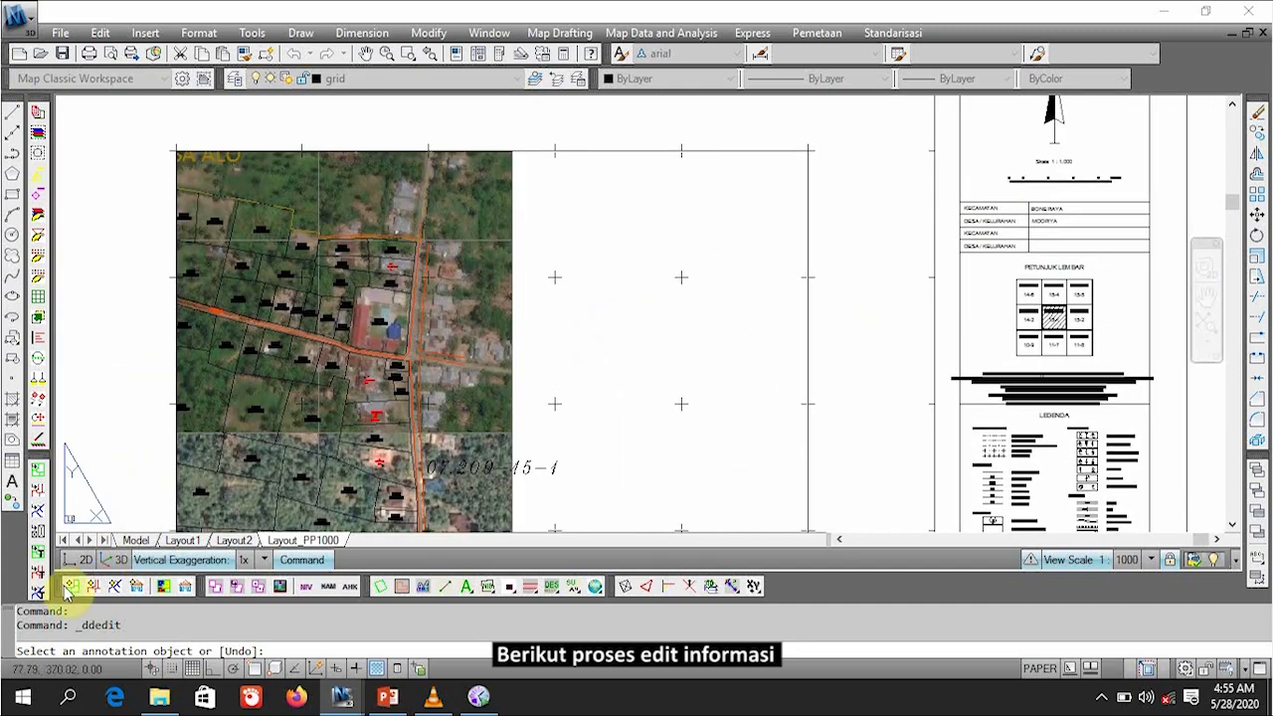
click(136, 540)
scroll(298, 114, up, 6)
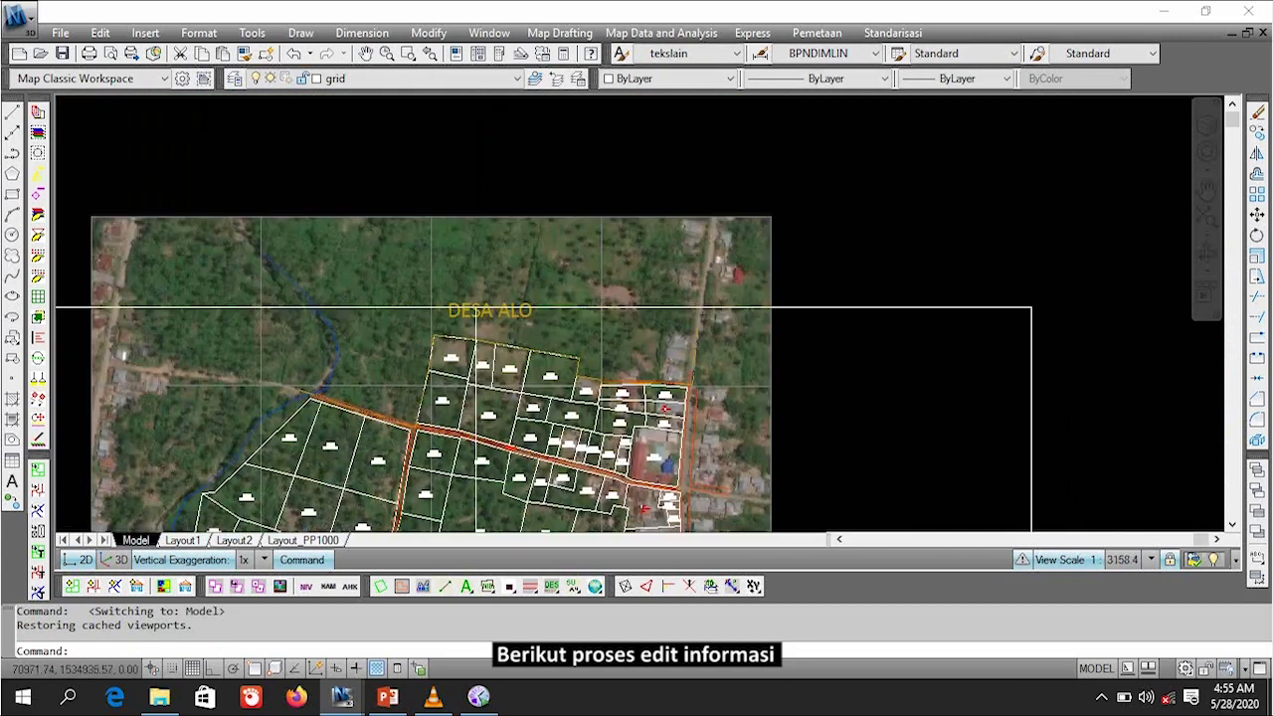
click(560, 247)
text(m)
key(Return)
click(587, 253)
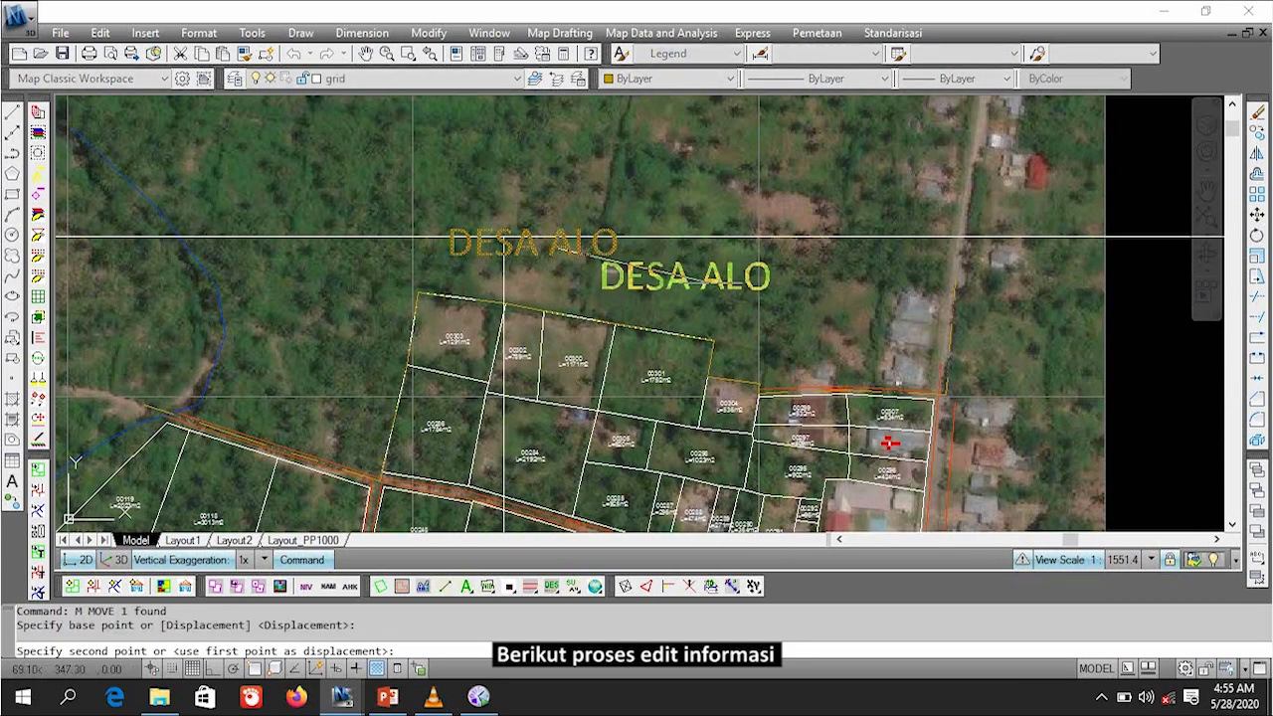
click(940, 326)
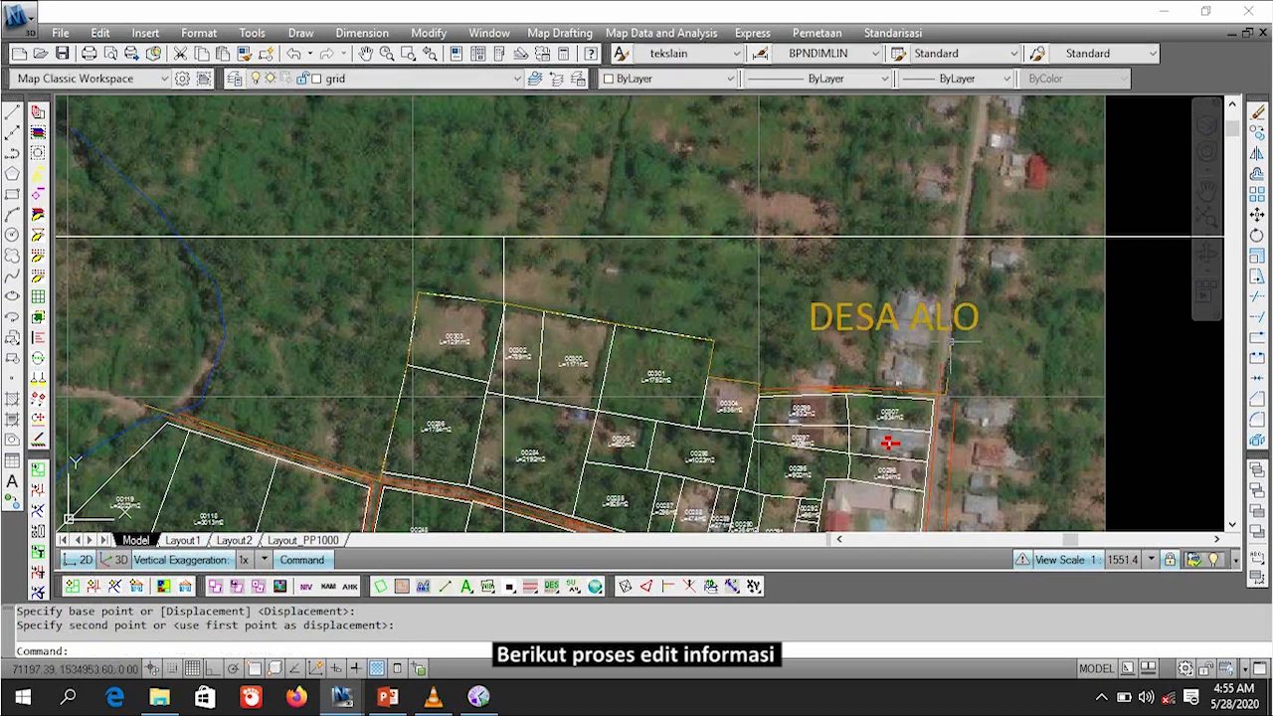
click(979, 371)
click(947, 338)
click(955, 281)
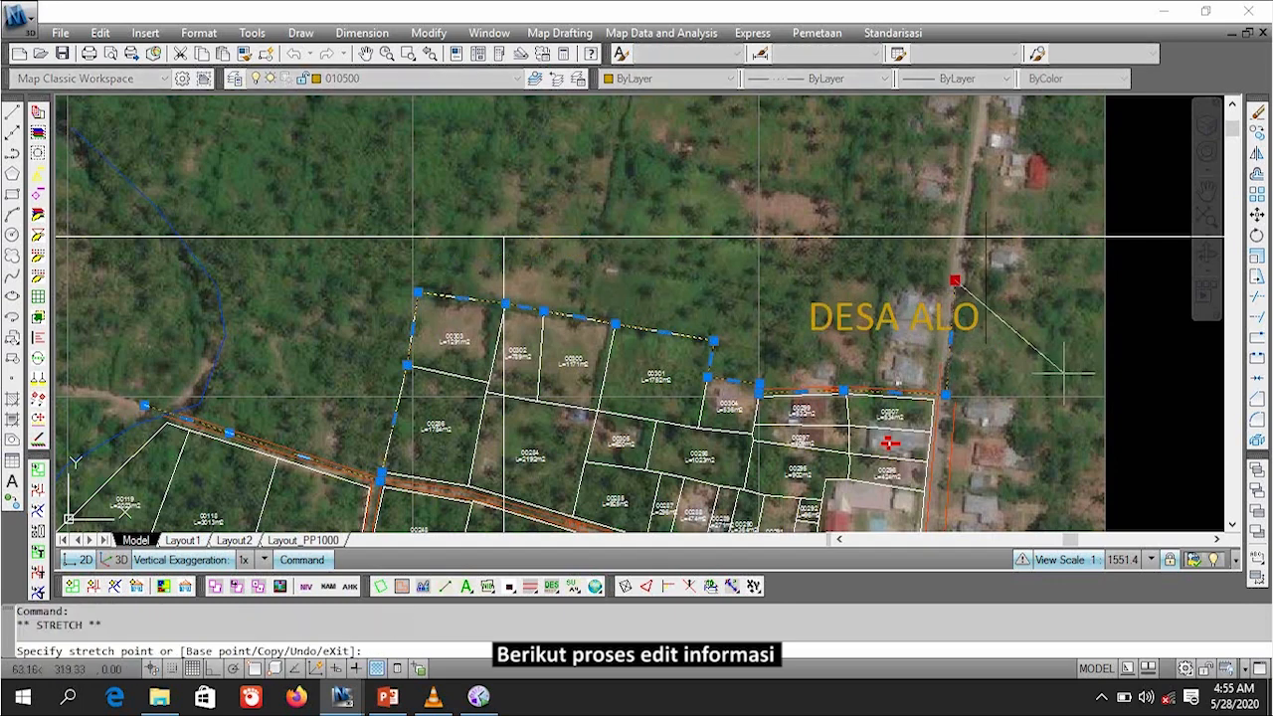
key(Escape)
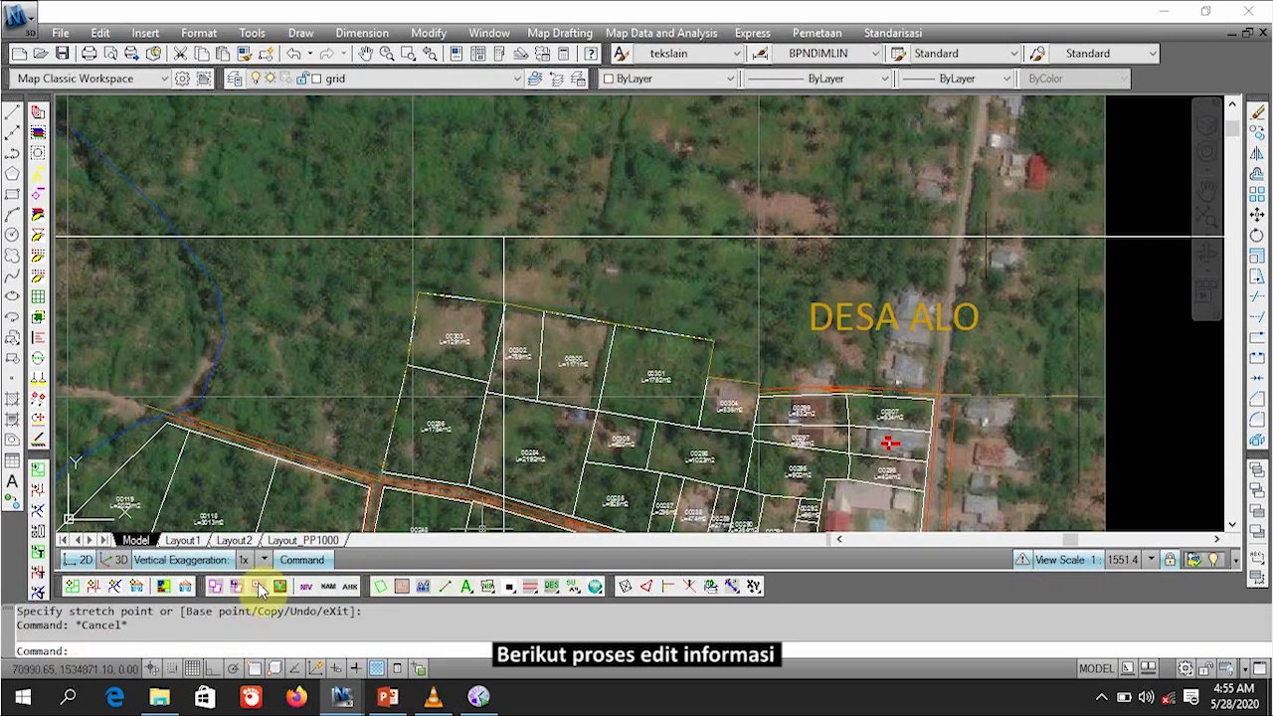
Step: In Layout_PP1000, copy the BONE RAYA text into the empty cell beside the second KECAMATAN label
click(303, 540)
middle_drag(455, 269, 422, 201)
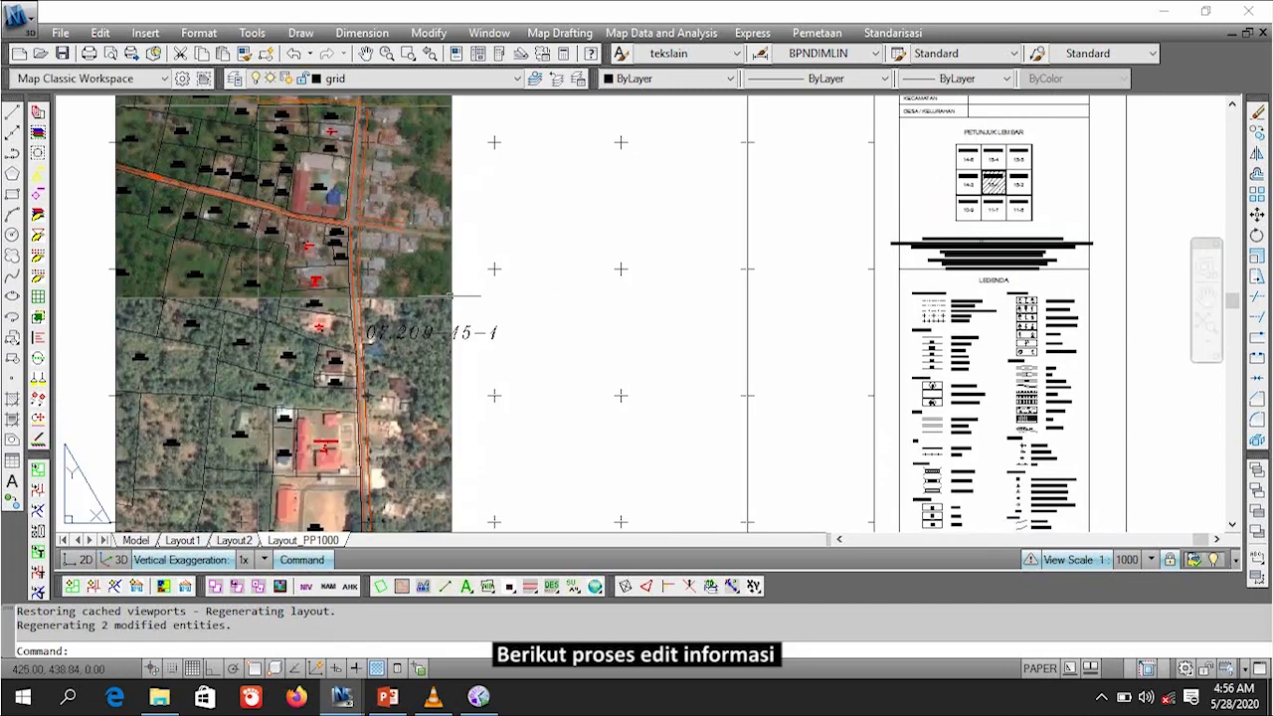
middle_drag(459, 308, 410, 153)
middle_drag(389, 196, 272, 436)
middle_drag(582, 256, 420, 292)
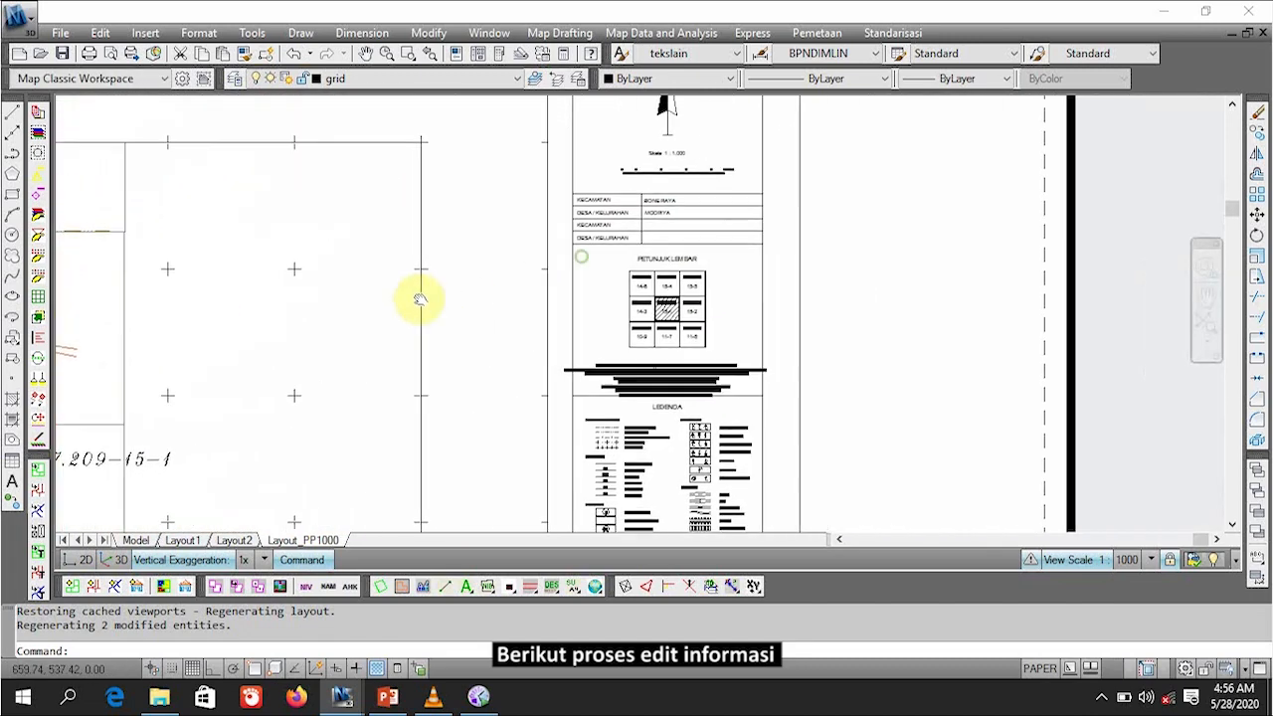
scroll(557, 189, up, 5)
click(683, 125)
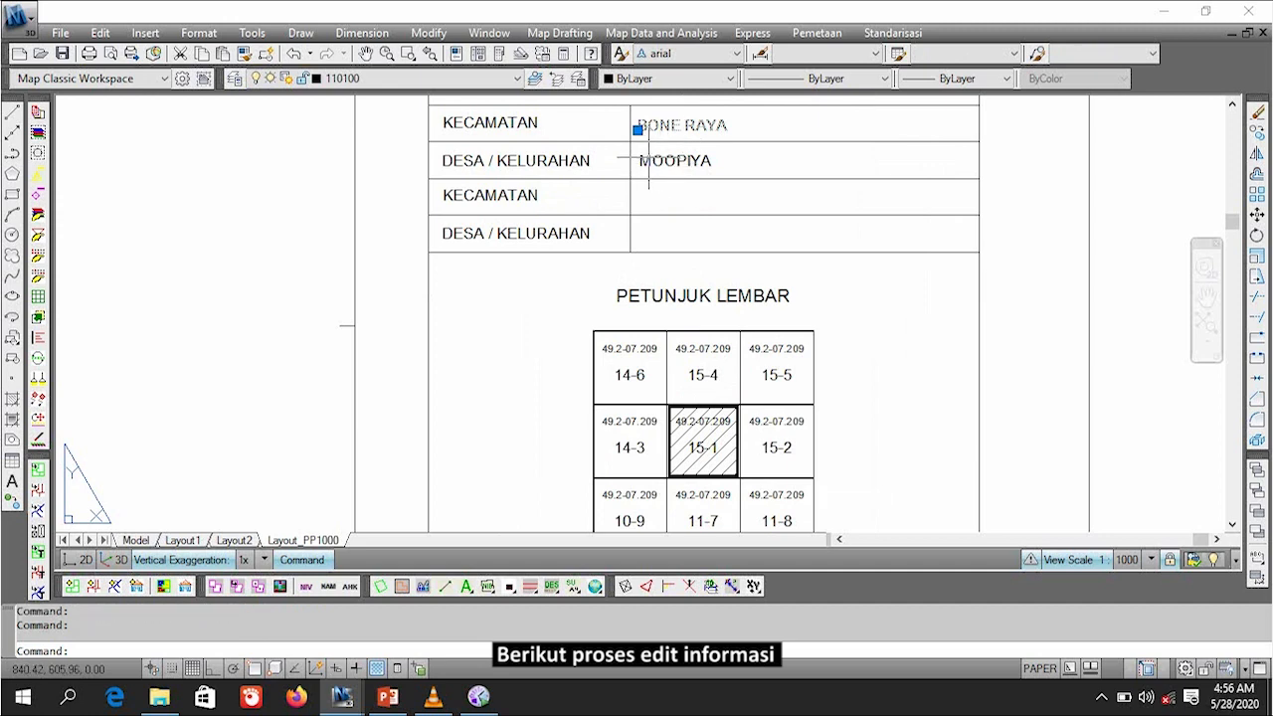
key(ctrl+c)
key(ctrl+v)
click(642, 196)
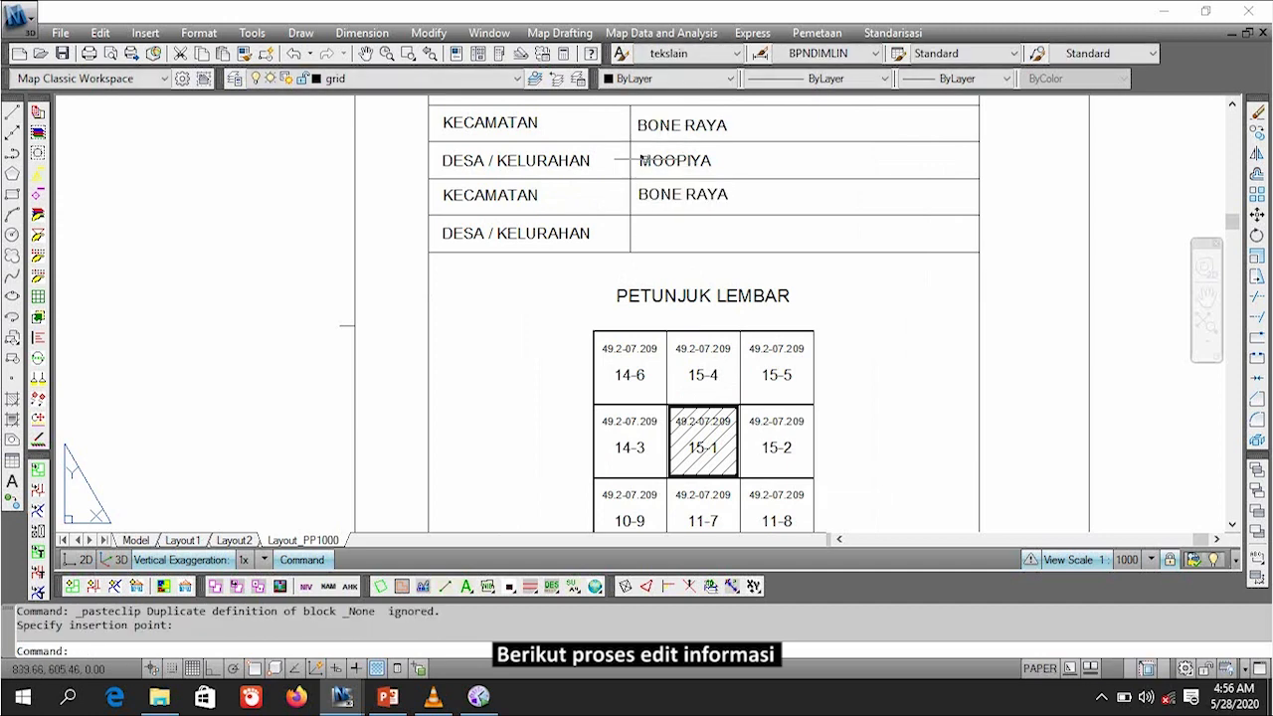
Step: Copy the MOOPIYA text into the empty cell beside the second DESA / KELURAHAN label
click(644, 159)
key(ctrl+c)
key(ctrl+v)
click(637, 245)
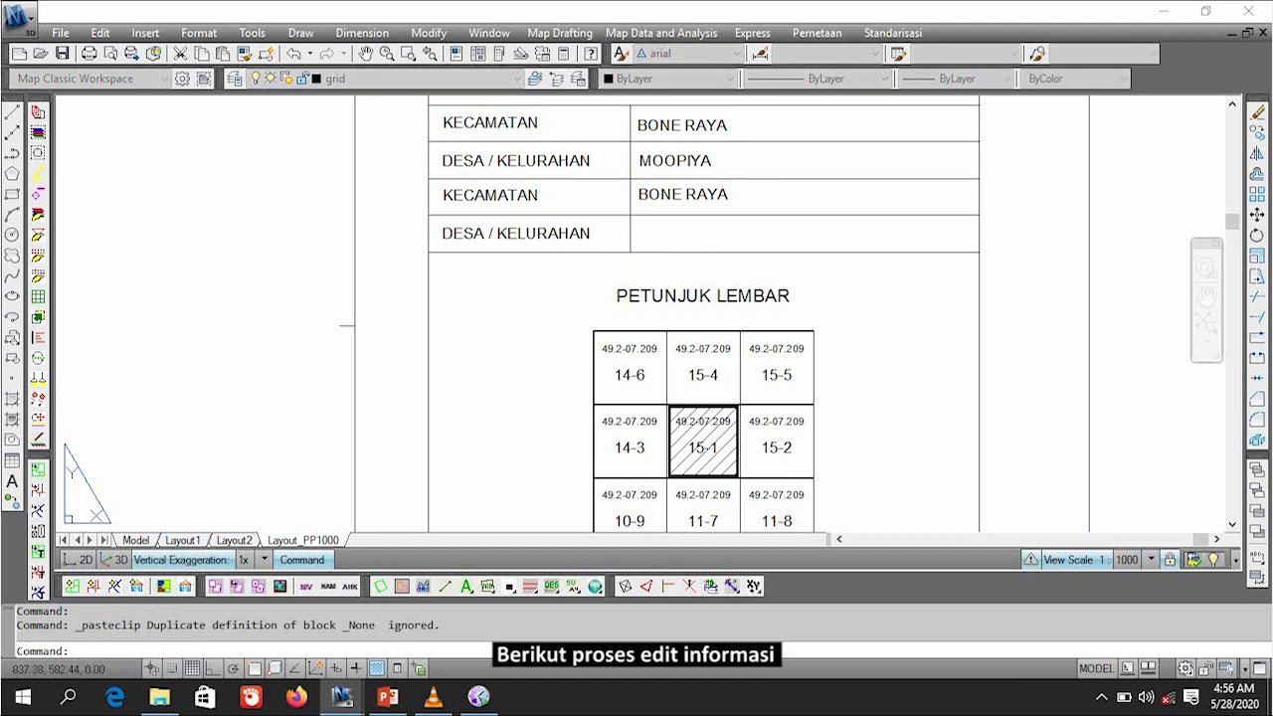
Step: Examine the sheet numbers in the PETUNJUK LEMBAR index grid and the text block beneath it
middle_drag(652, 348, 595, 171)
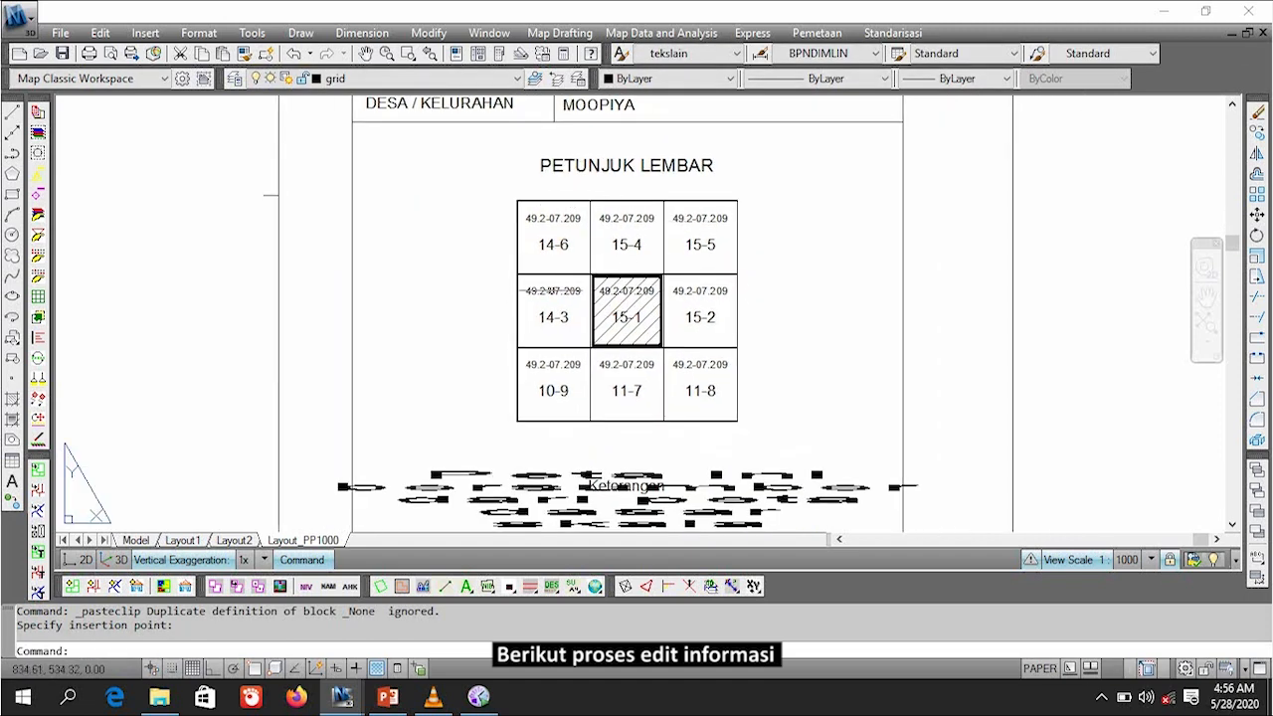
scroll(555, 257, up, 2)
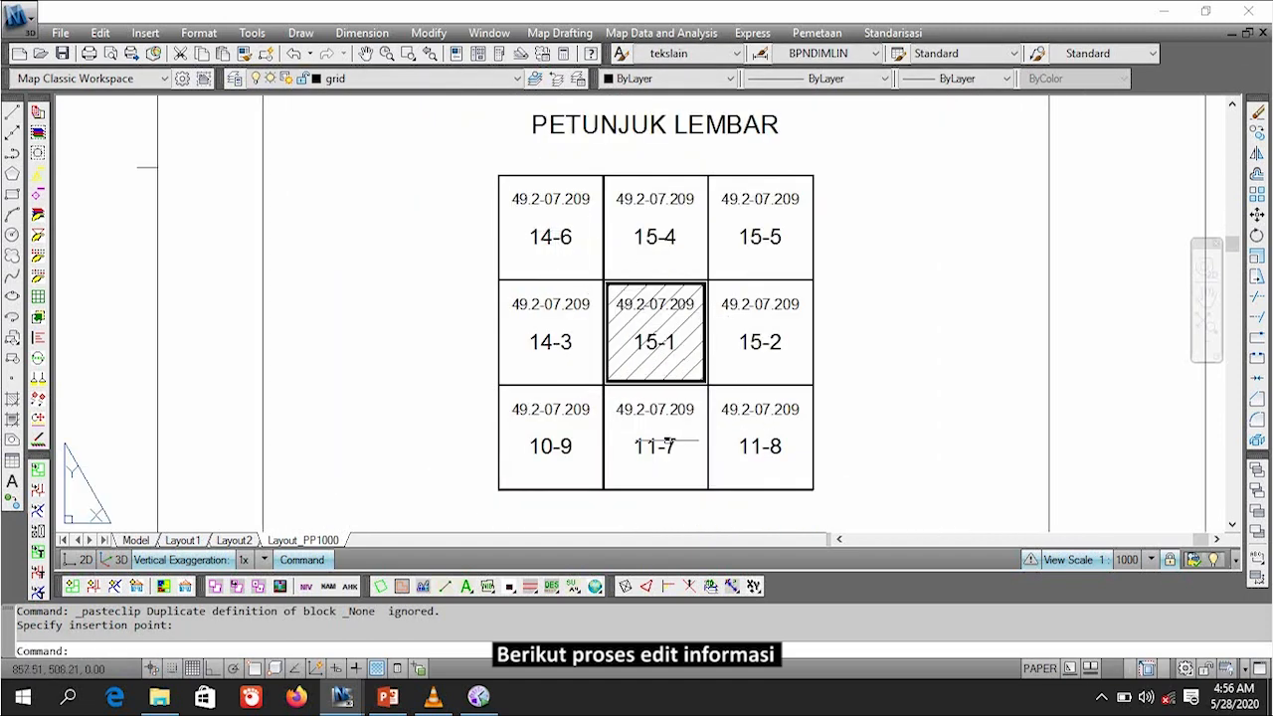
scroll(627, 422, down, 5)
middle_drag(623, 420, 600, 229)
scroll(509, 301, up, 2)
middle_drag(631, 171, 642, 228)
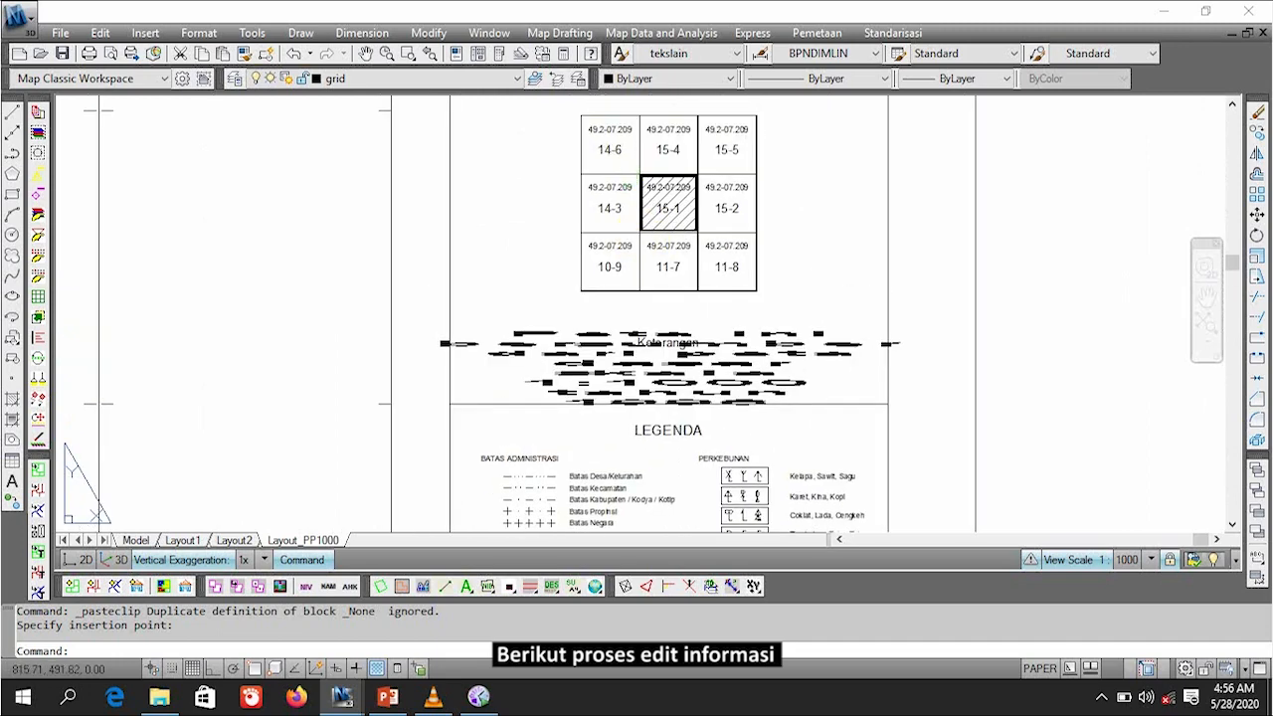
scroll(662, 185, up, 5)
scroll(590, 255, down, 4)
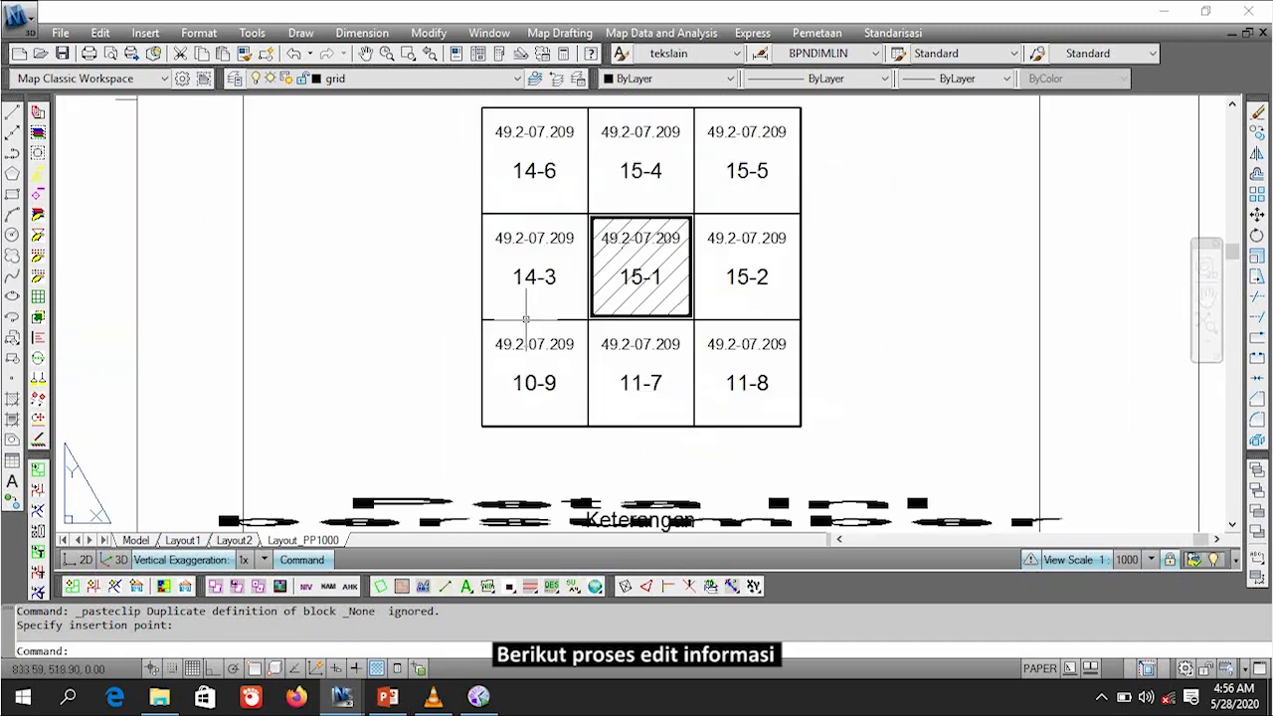
Step: Erase the garbled paragraph text that overlaps the Keterangan label above LEGENDA
click(528, 325)
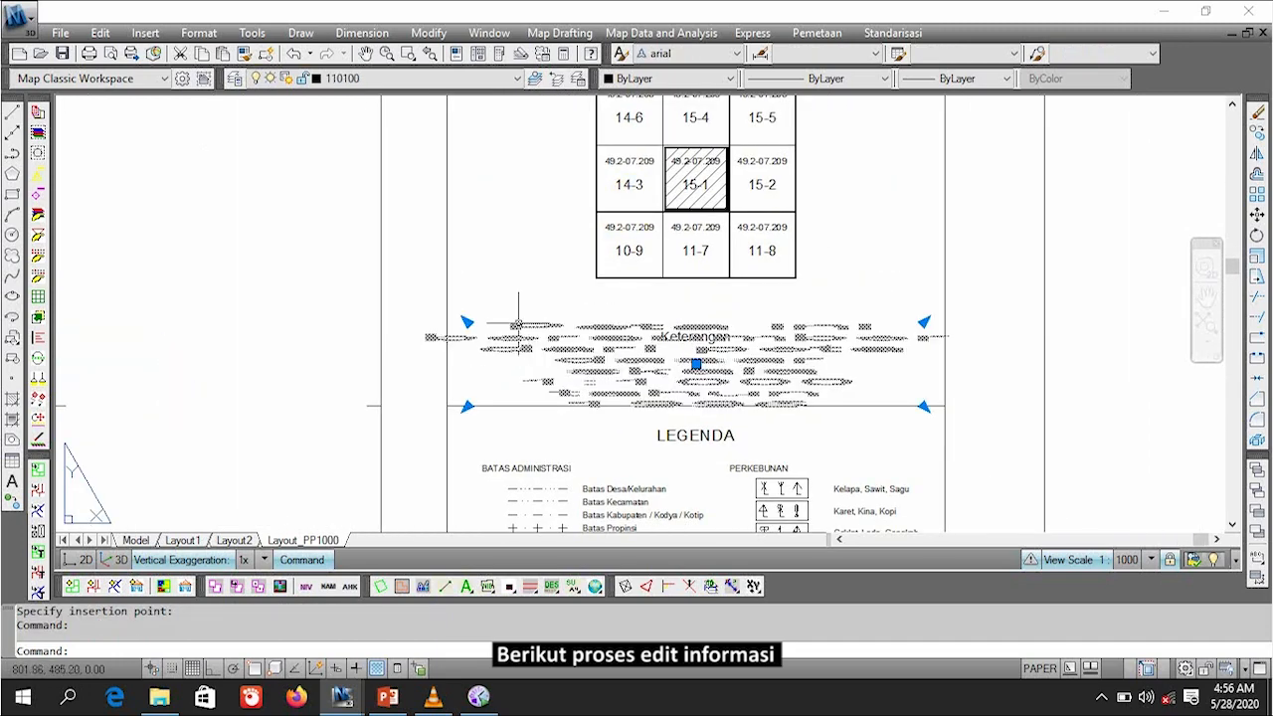
text(e)
key(Return)
scroll(695, 346, up, 3)
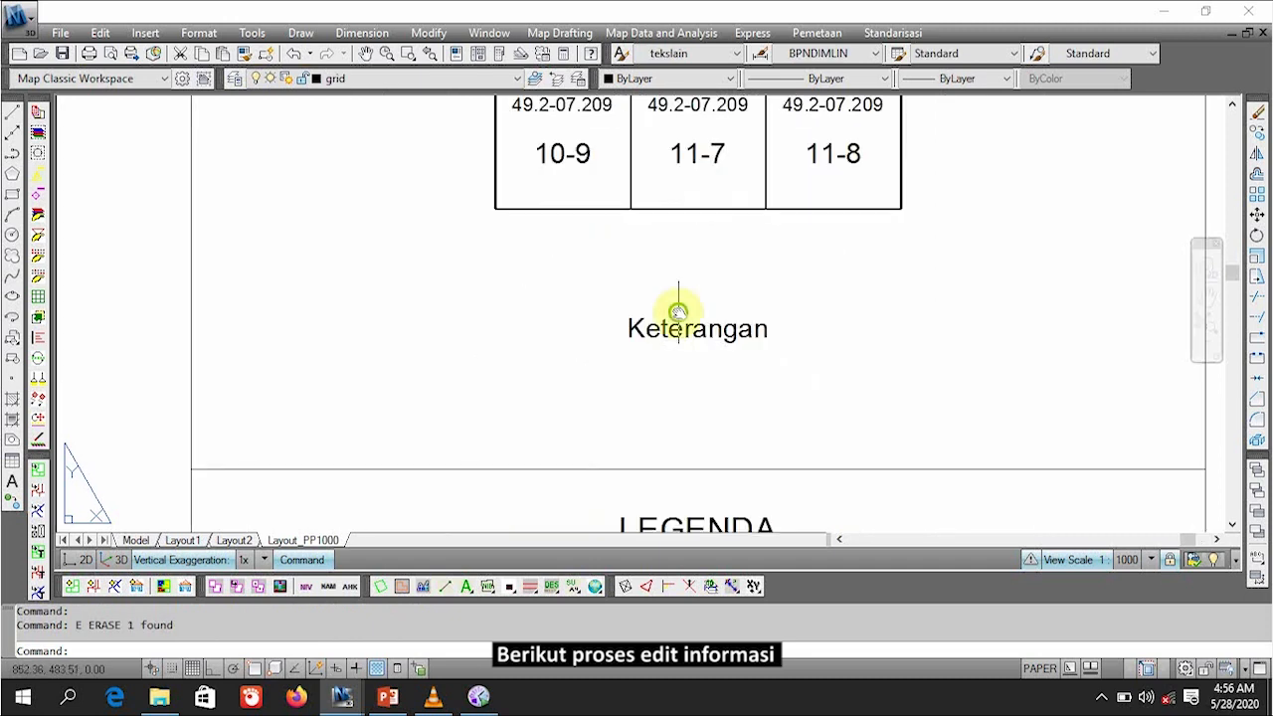
Step: Review the sheet's side column from the Keterangan label through the legend down to the agency and signature blocks
scroll(679, 404, down, 4)
mouse_move(679, 312)
middle_down()
mouse_move(700, 429)
mouse_move(674, 248)
middle_up()
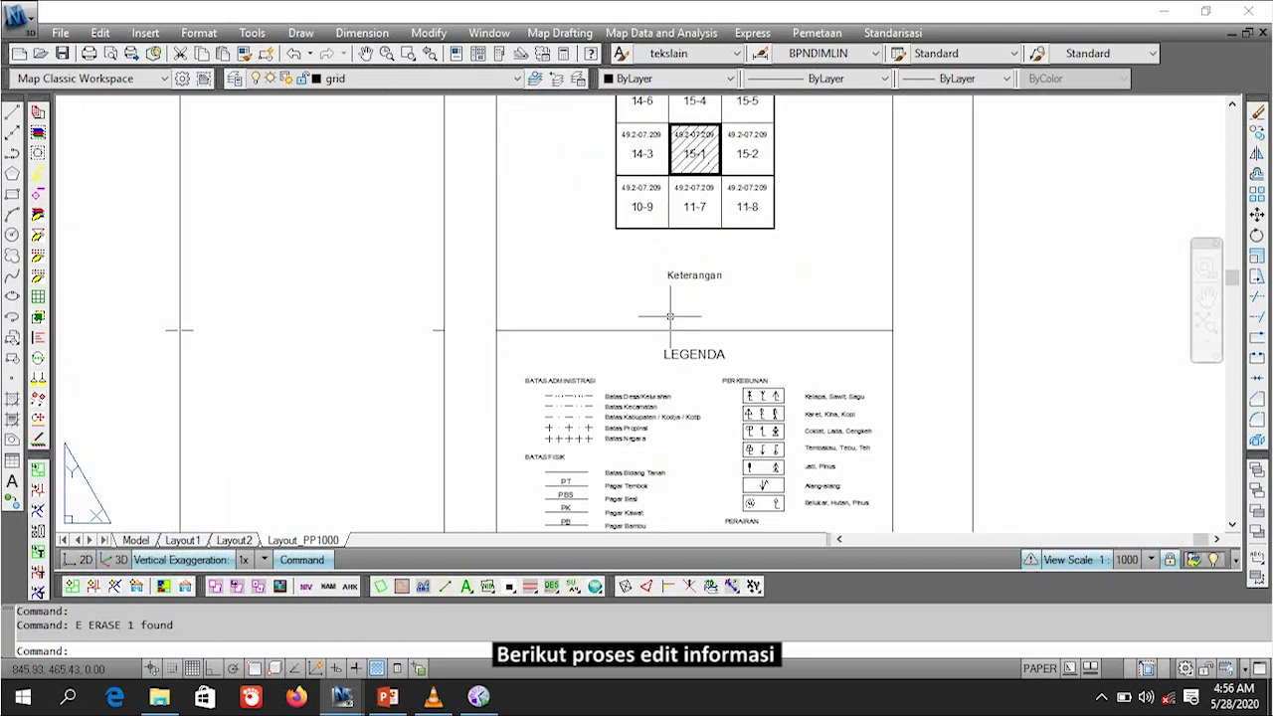
middle_drag(669, 316, 668, 260)
mouse_move(648, 322)
middle_down()
mouse_move(630, 433)
mouse_move(614, 218)
middle_up()
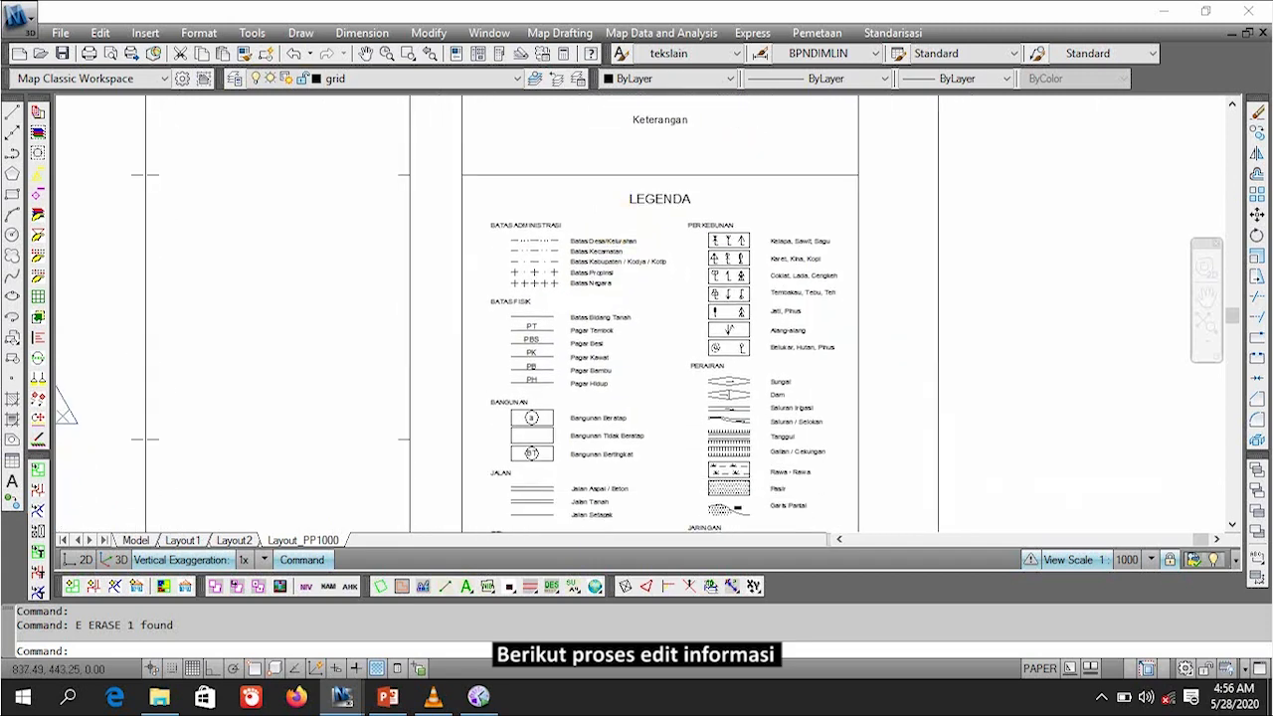
middle_drag(585, 392, 597, 234)
middle_drag(623, 404, 652, 183)
middle_drag(660, 397, 641, 292)
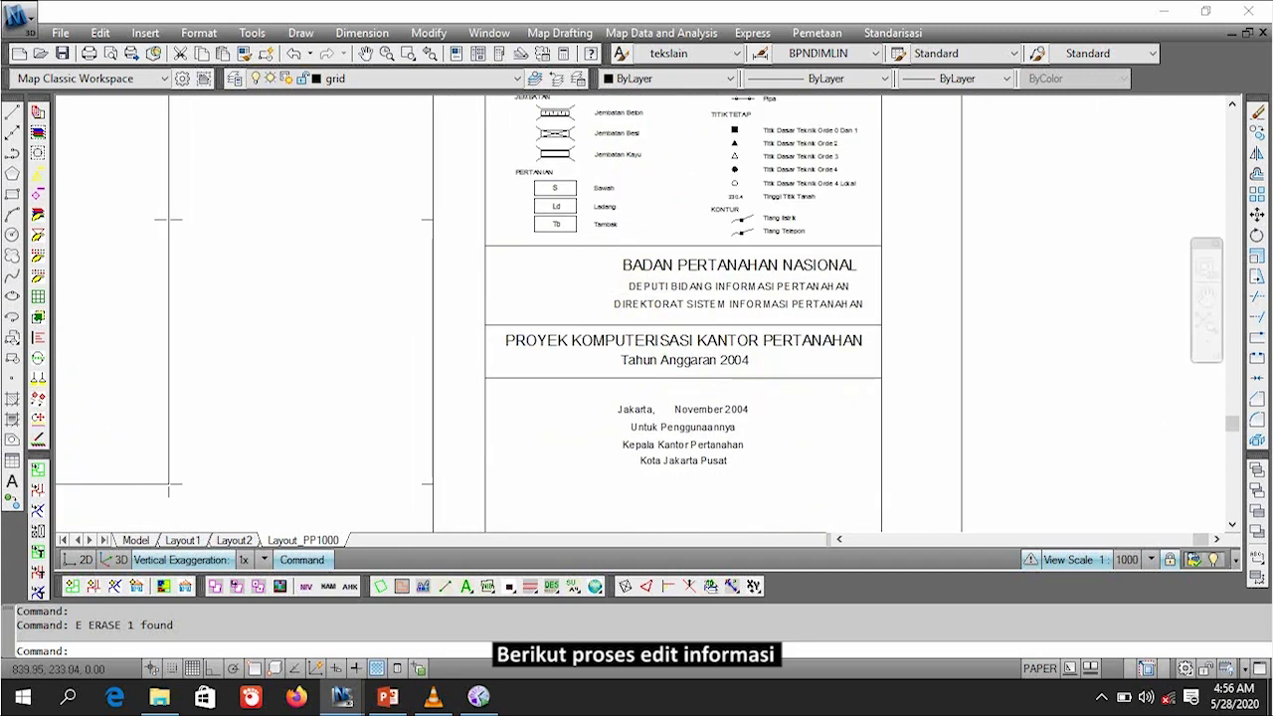
scroll(641, 291, up, 2)
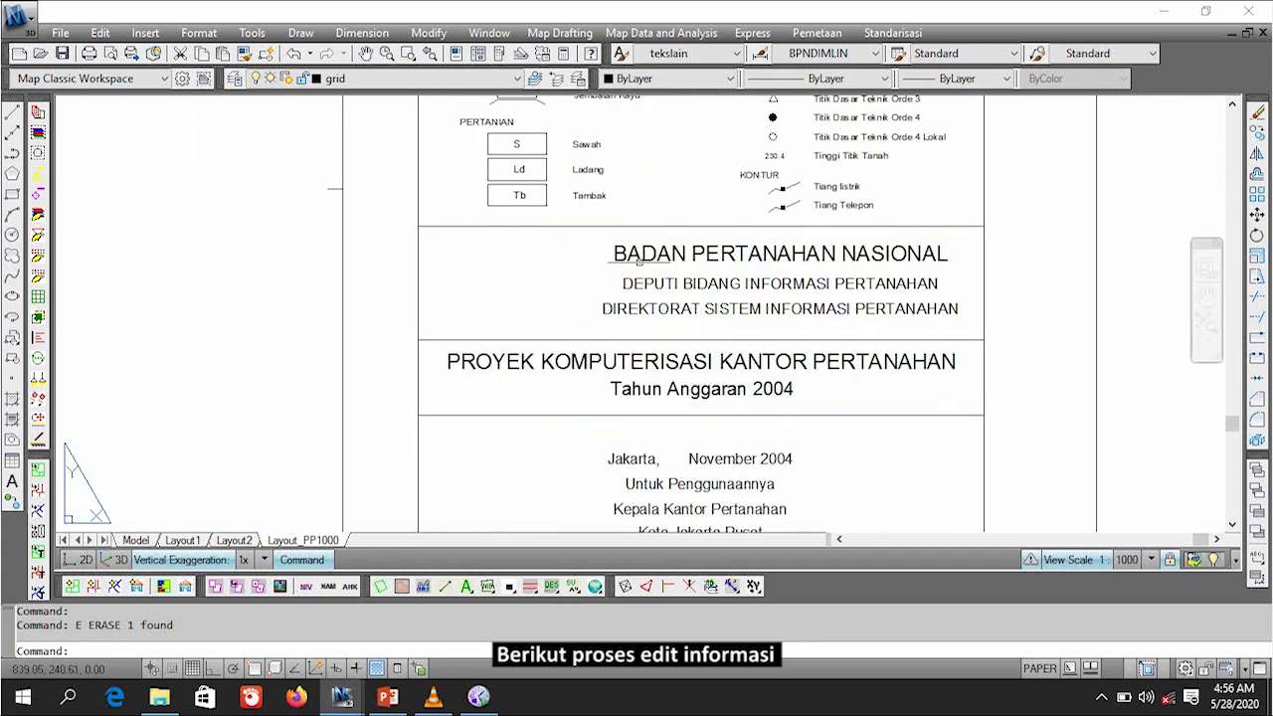
Step: Attach the image Kementerian-ATRBPN.jpg from the Kantah Bone Bolango folder on drive D and place it at the BADAN PERTANAHAN NASIONAL block
click(146, 32)
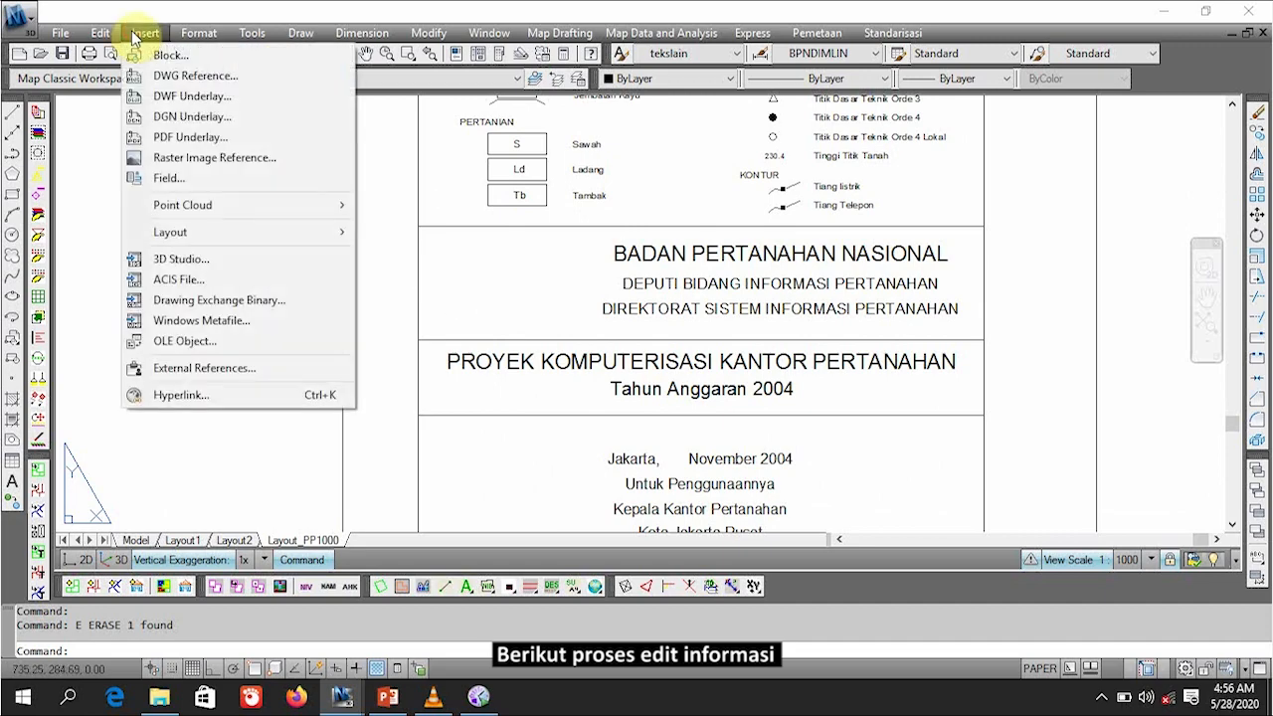
click(193, 156)
click(607, 180)
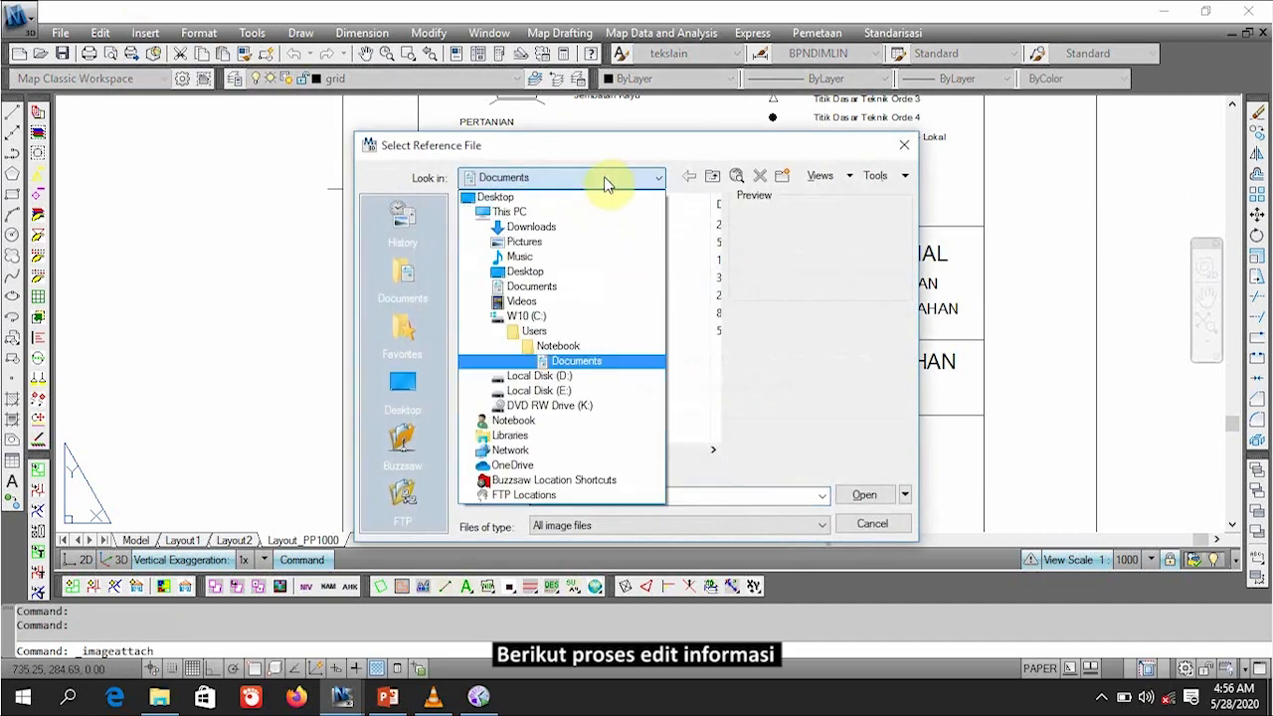
click(553, 376)
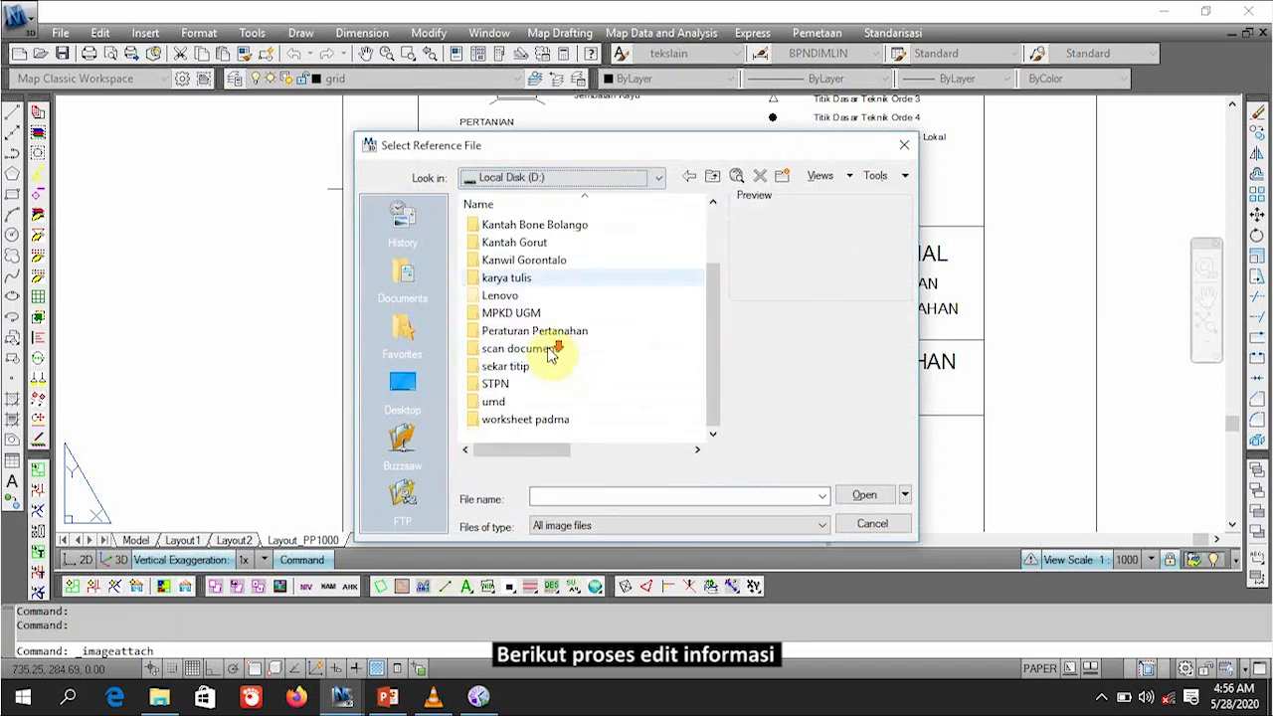
scroll(583, 343, up, 2)
double_click(575, 212)
scroll(533, 312, down, 10)
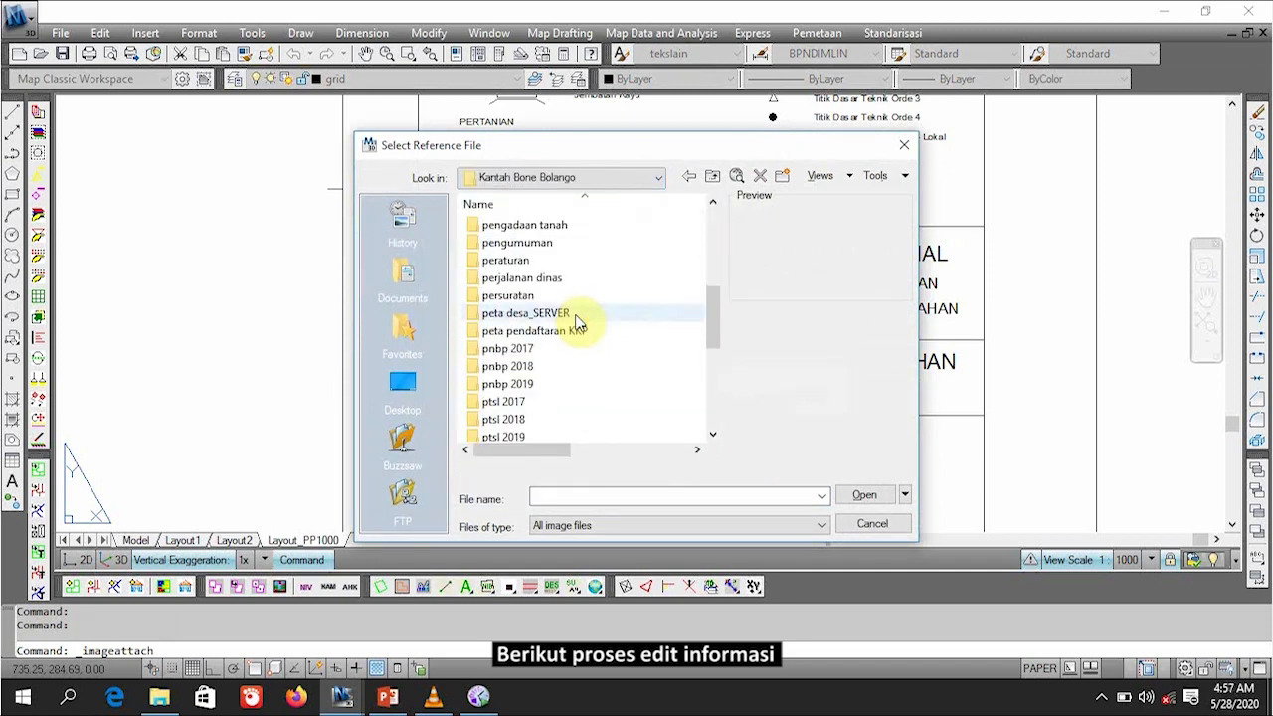
click(532, 401)
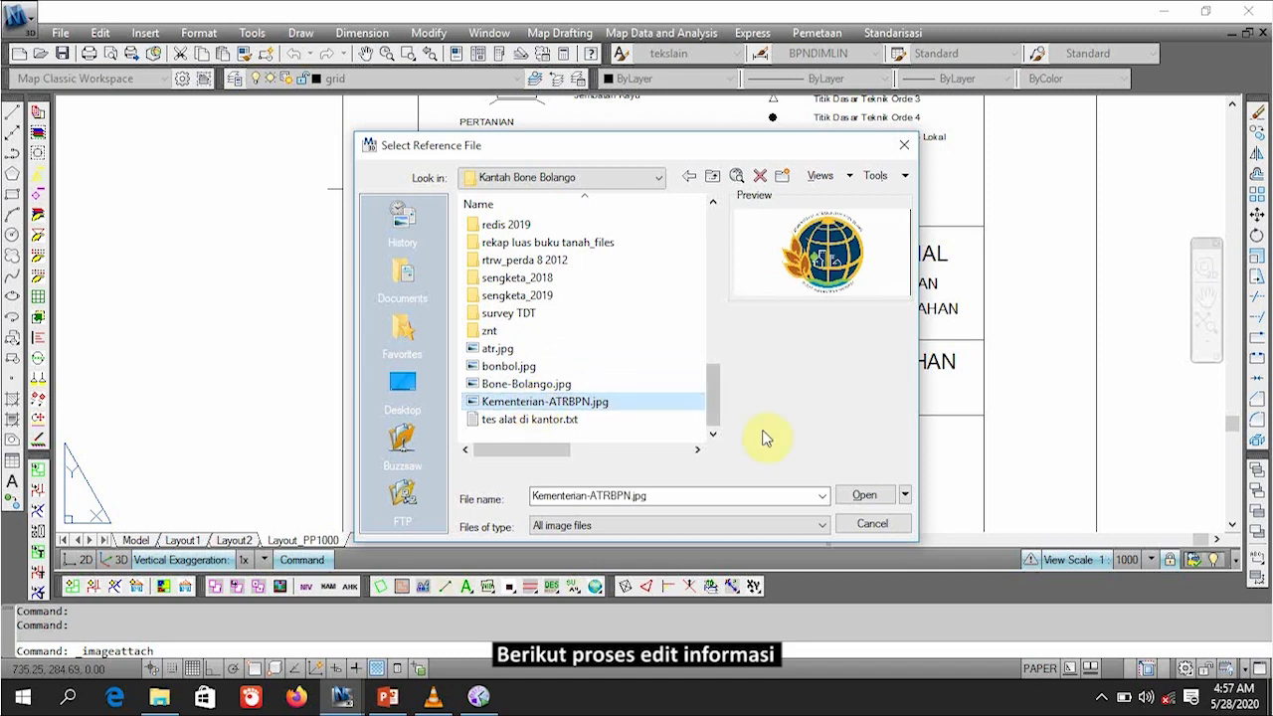
click(847, 496)
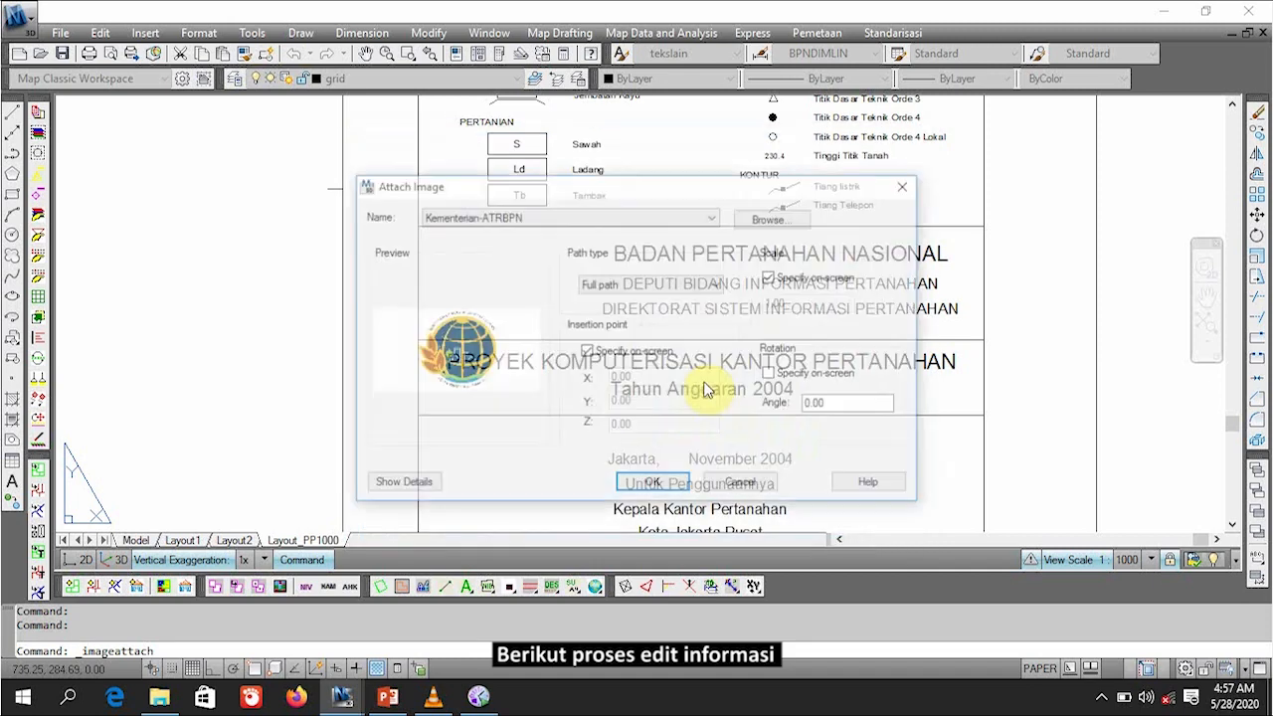
click(648, 486)
click(499, 286)
click(500, 317)
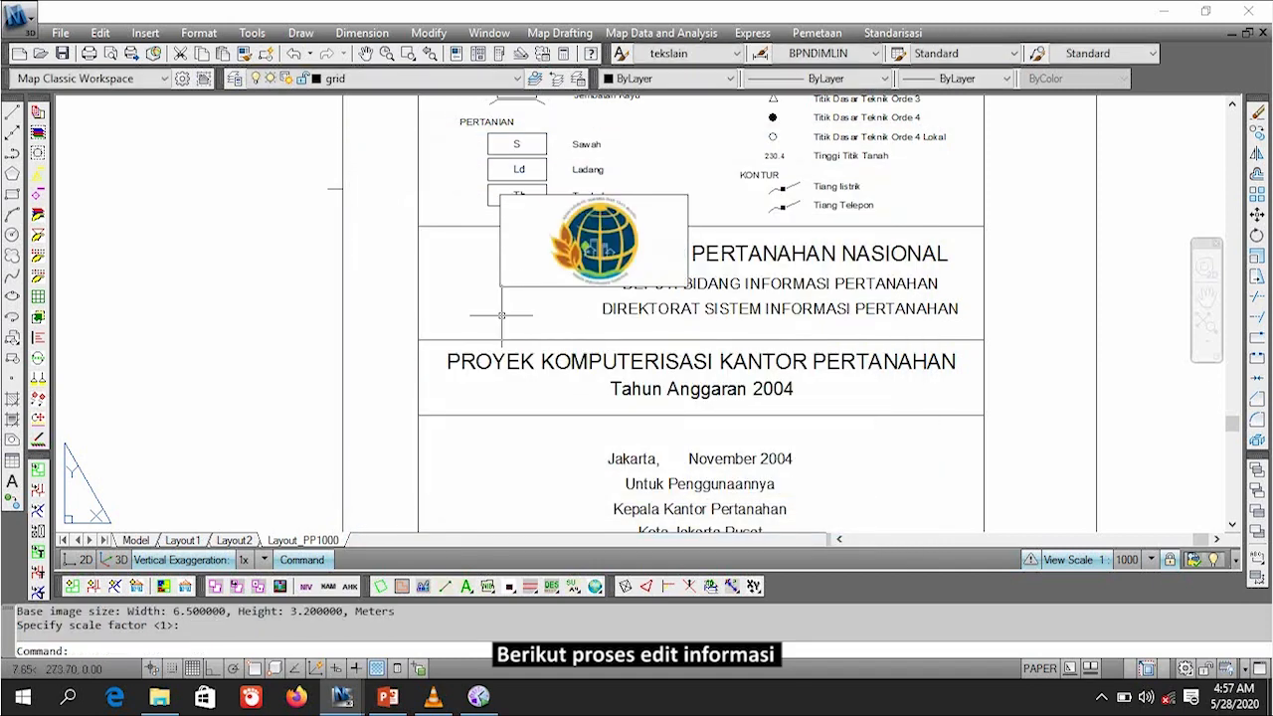
Step: Move the logo image into the empty space to the left of the BADAN PERTANAHAN NASIONAL text
drag(661, 199, 645, 185)
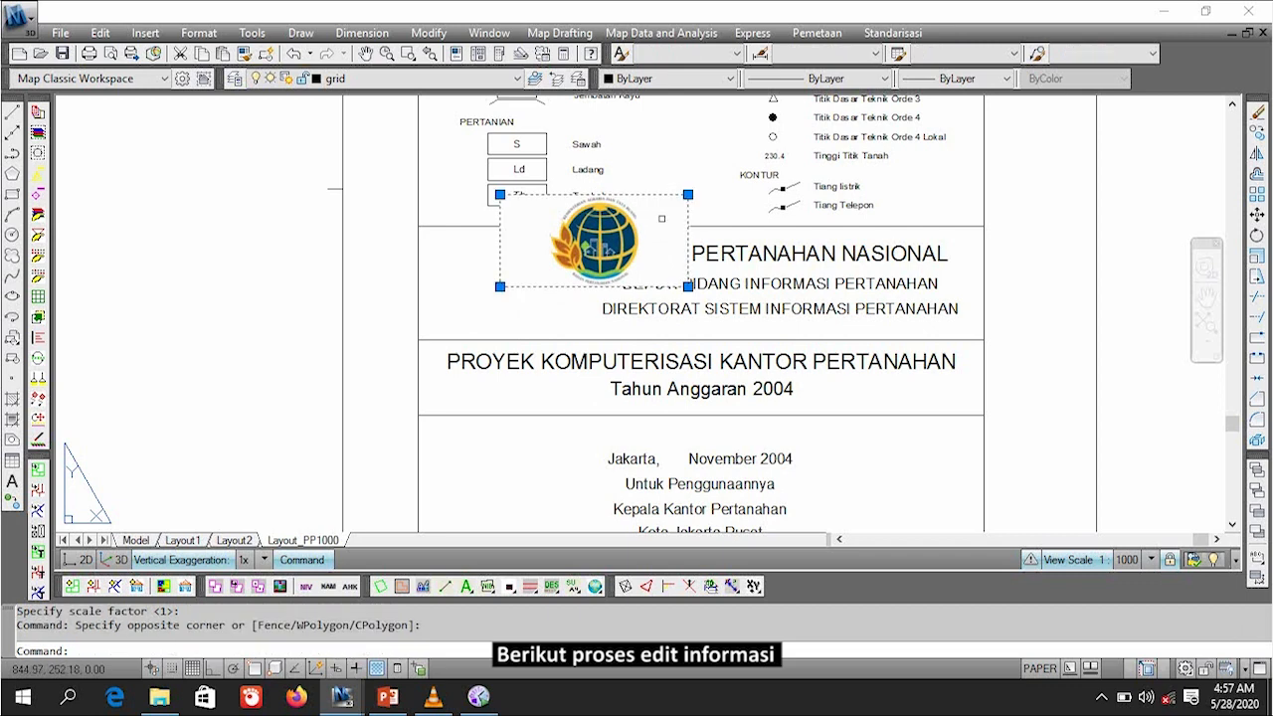
text(m)
key(Return)
click(683, 204)
click(618, 247)
Step: Shrink the logo image to about 42 wide so it clears the agency text, and shift it slightly down to center it vertically
click(621, 328)
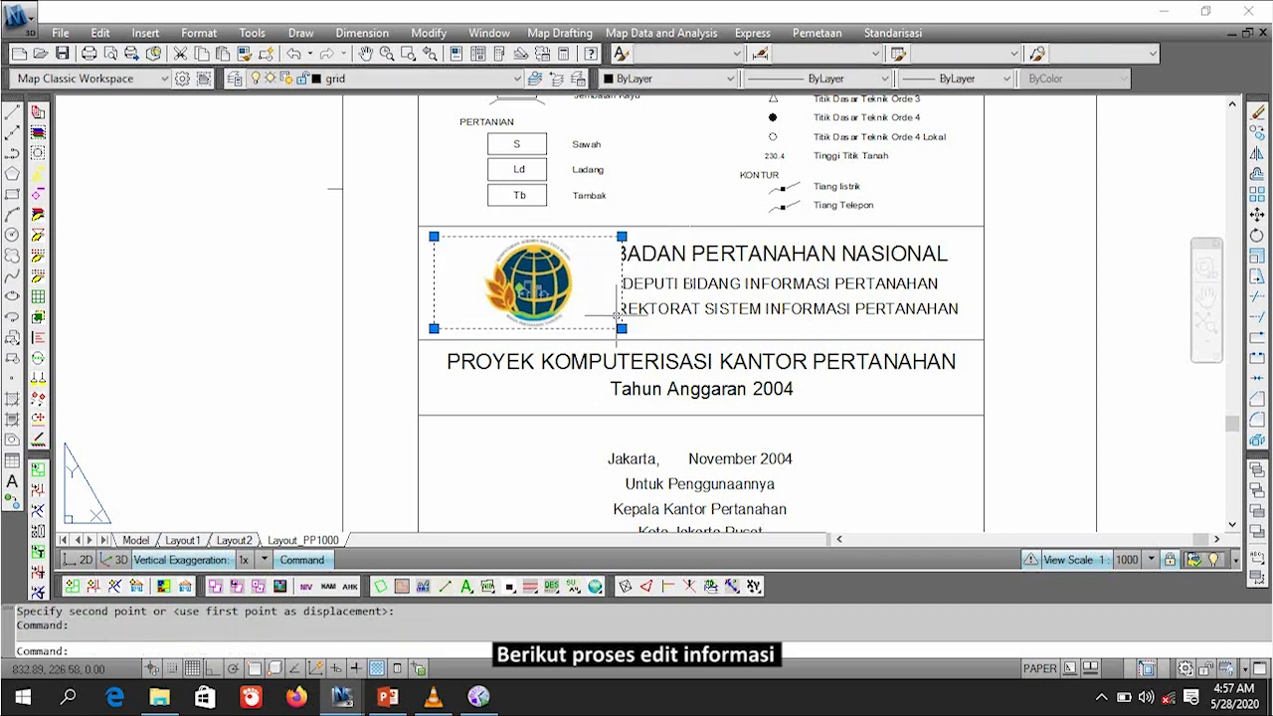
click(621, 327)
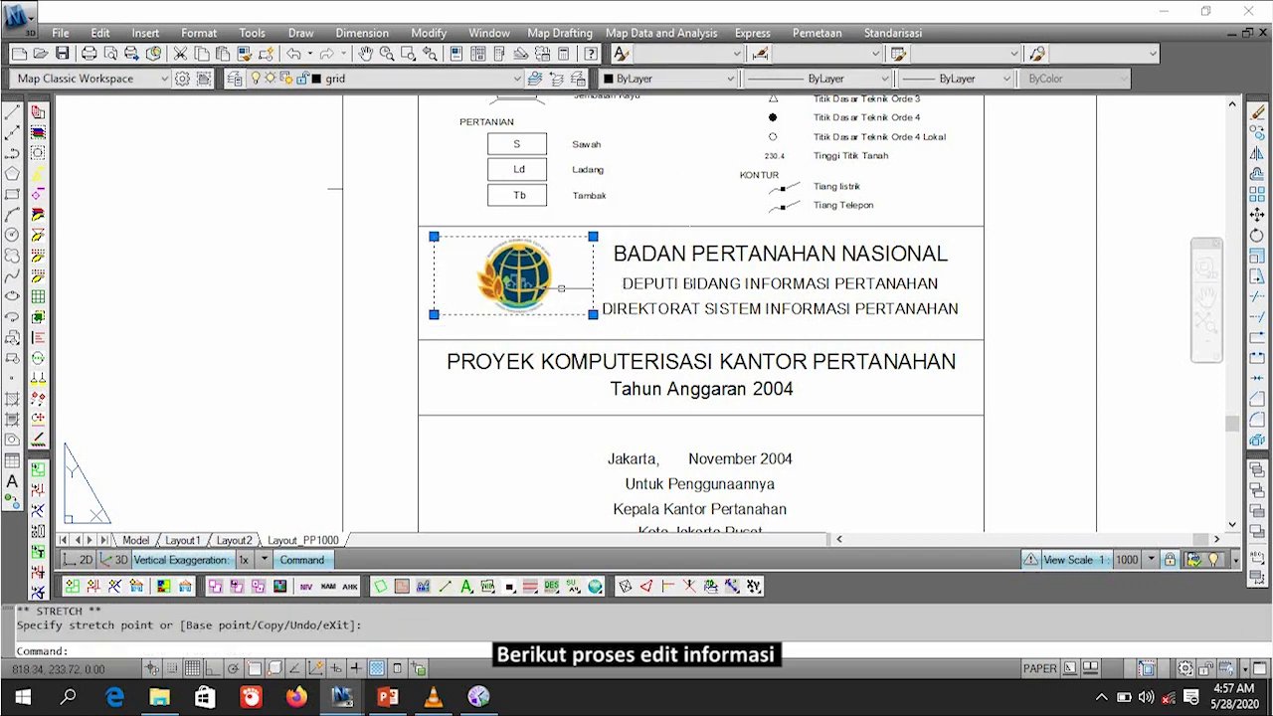
text(m)
key(Return)
click(565, 249)
click(569, 258)
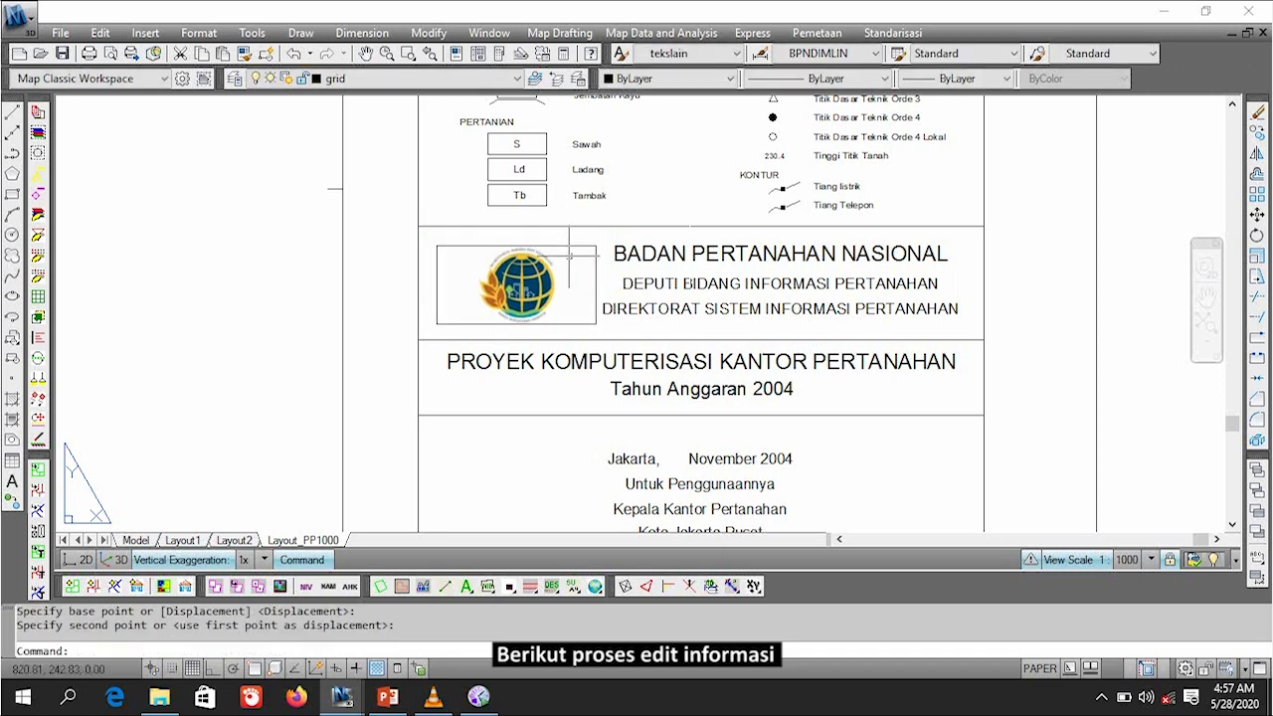
Step: Set the logo image's lineweight to 0.00 mm in its properties
click(671, 252)
click(595, 279)
key(Escape)
click(596, 260)
right_click(596, 260)
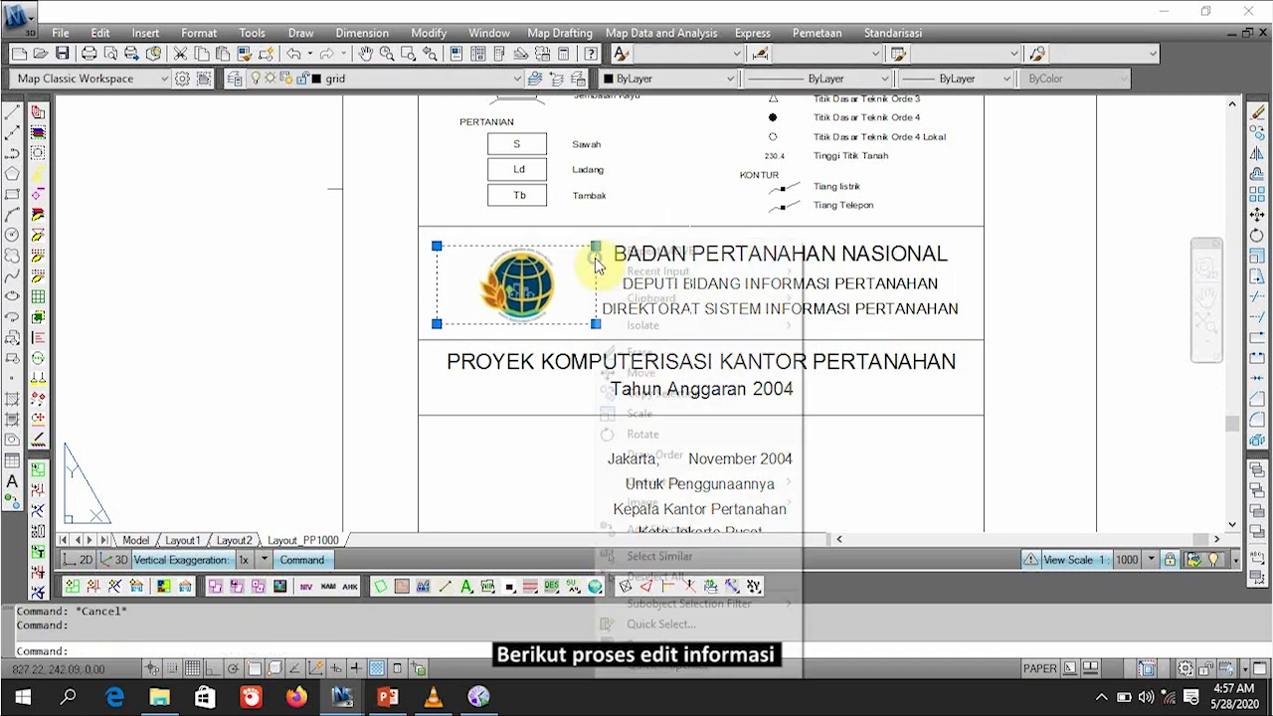
click(651, 644)
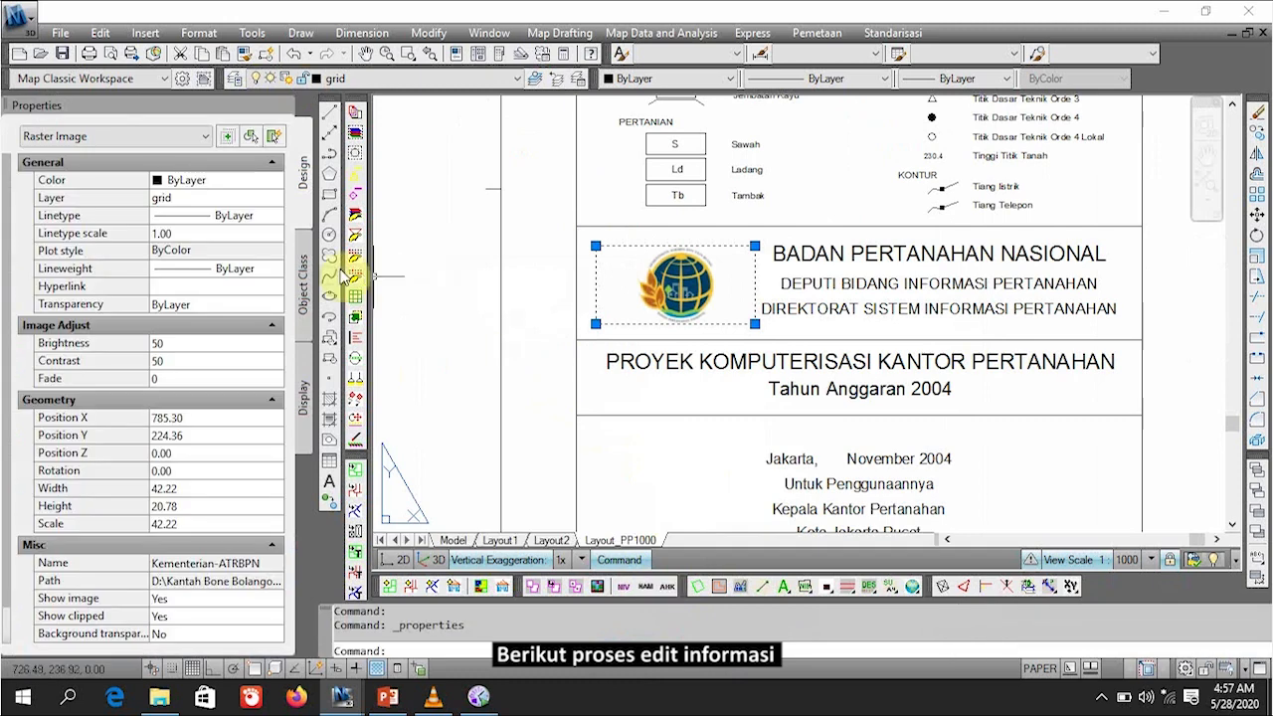
click(242, 268)
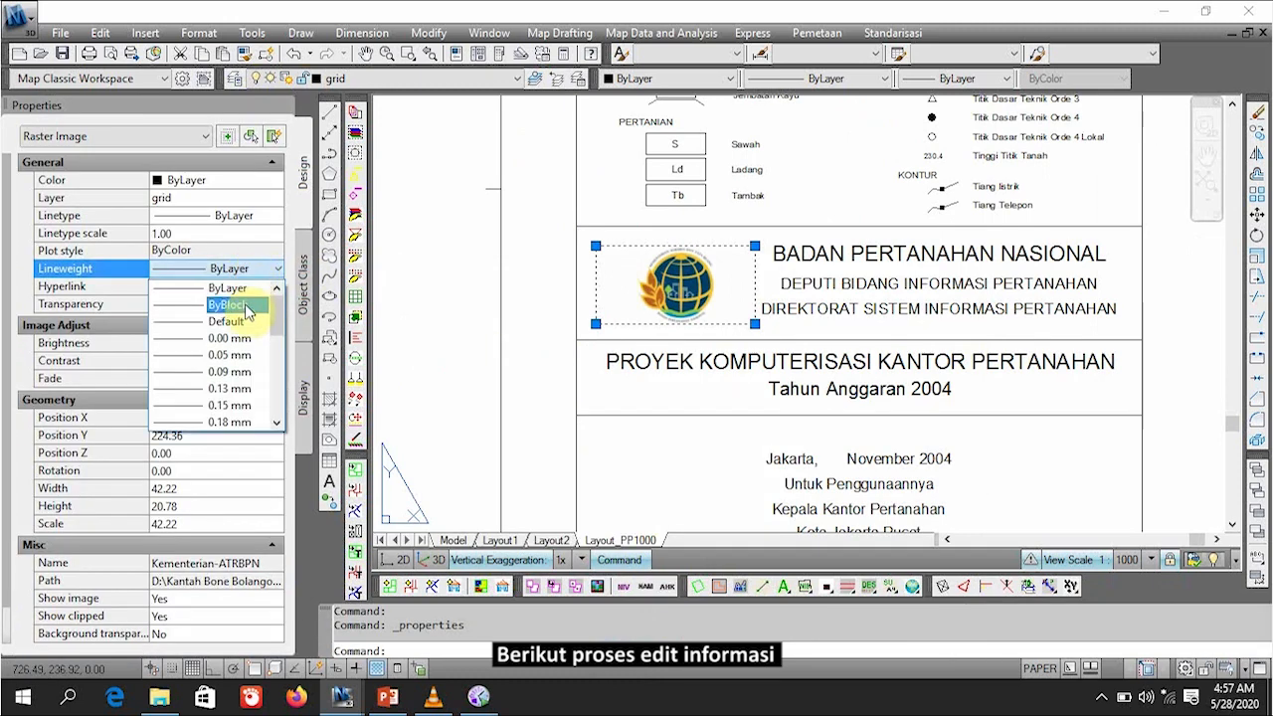
click(239, 338)
Step: Set the logo image's color to White and deselect it
click(248, 181)
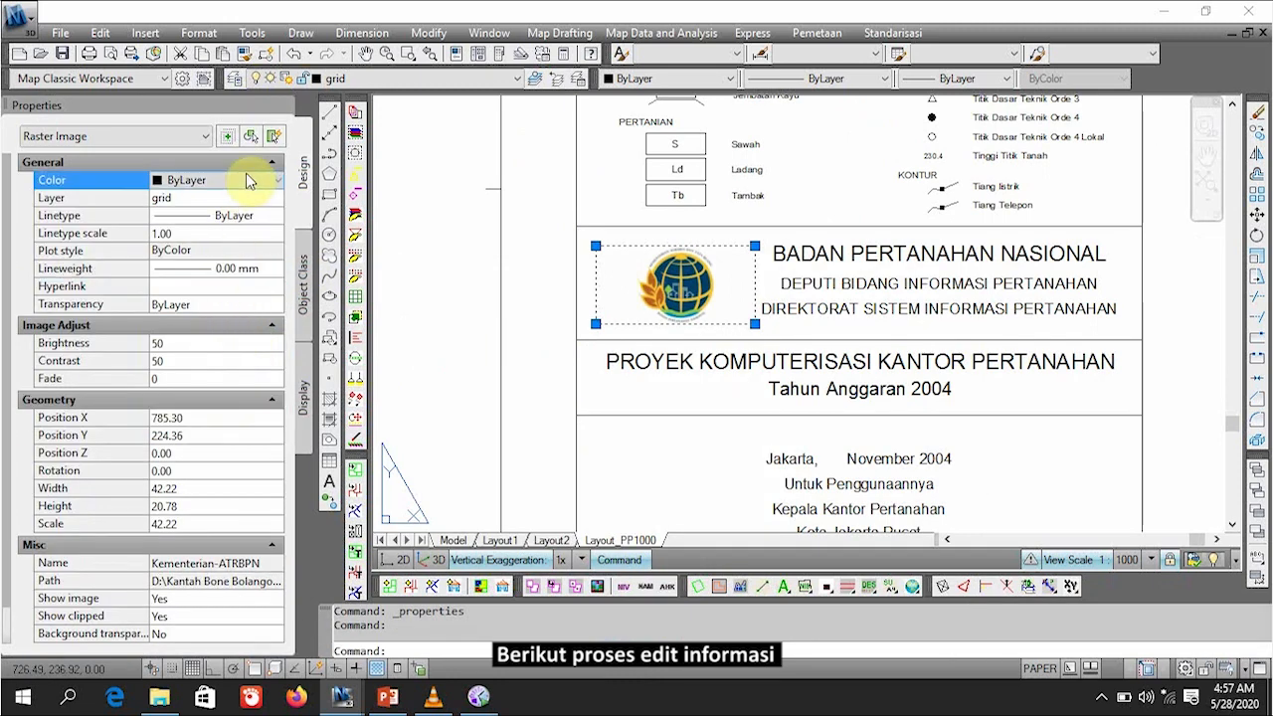
click(249, 180)
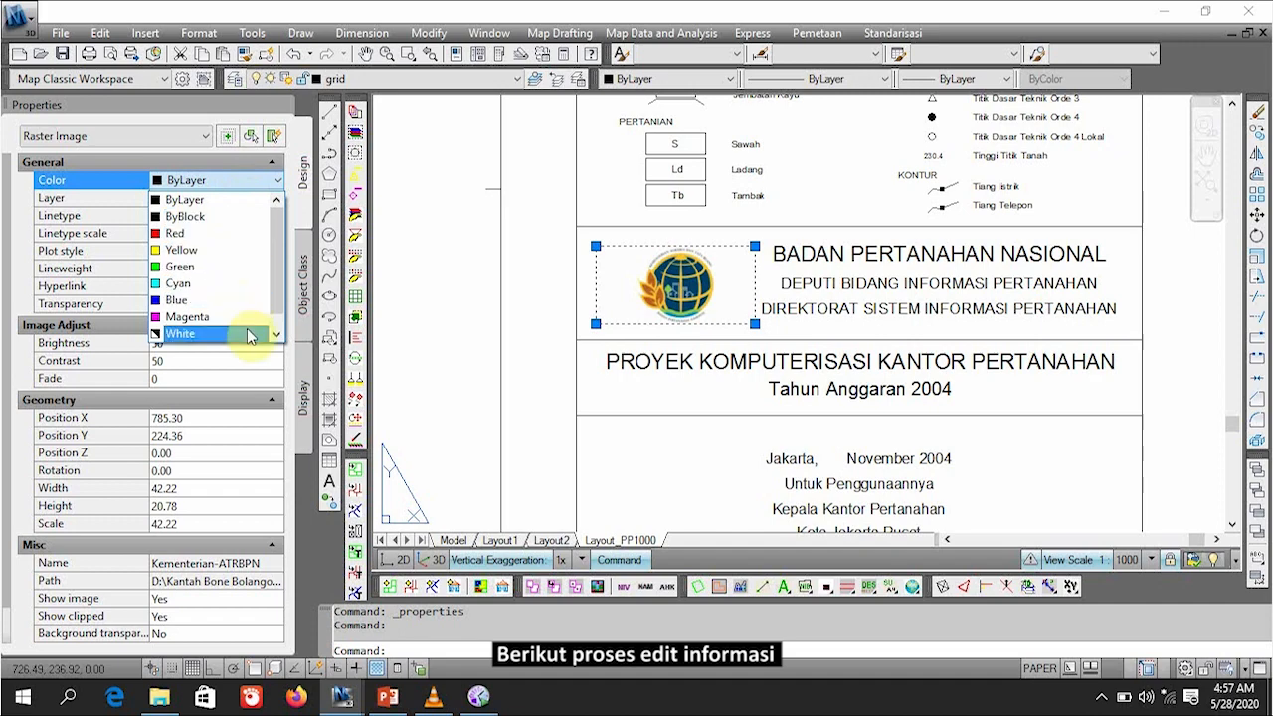
click(248, 335)
key(Escape)
key(Escape)
middle_drag(760, 238, 634, 262)
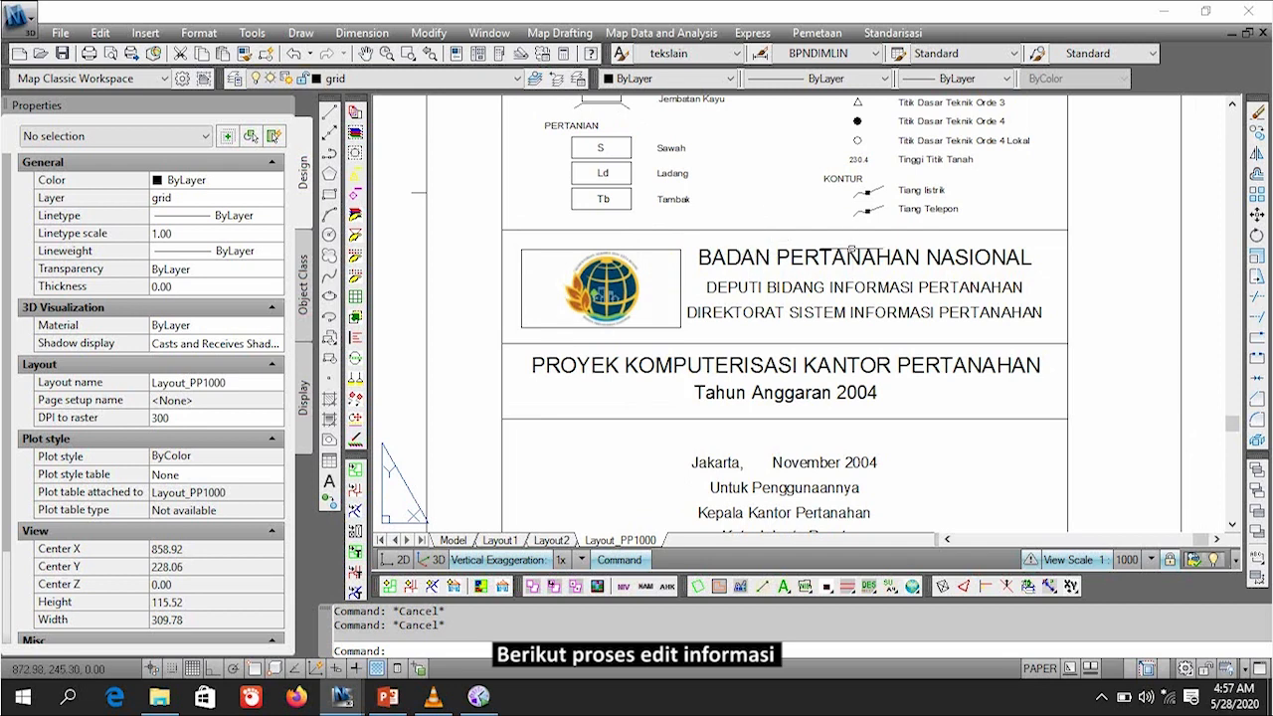
Step: Replace the DEPUTI BIDANG INFORMASI PERTANAHAN line under the agency name with "Kantor Pertanahan Bone Bolango"
click(851, 253)
double_click(828, 255)
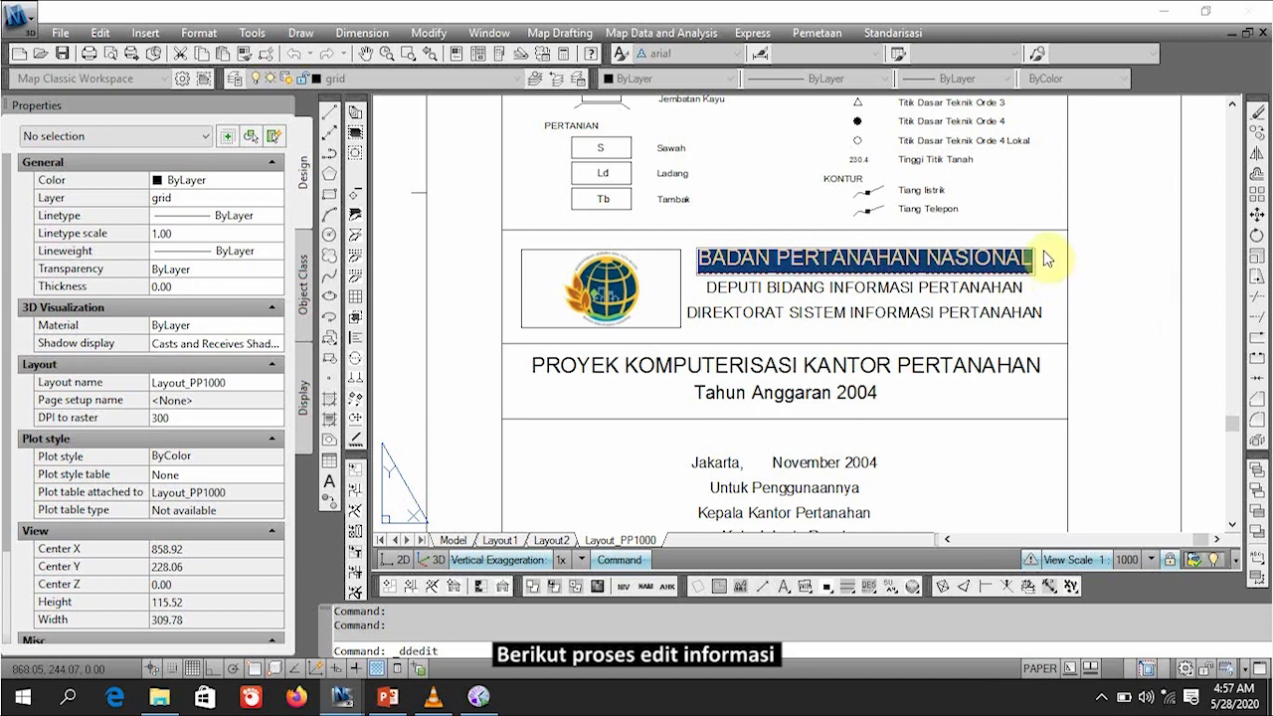
click(1045, 283)
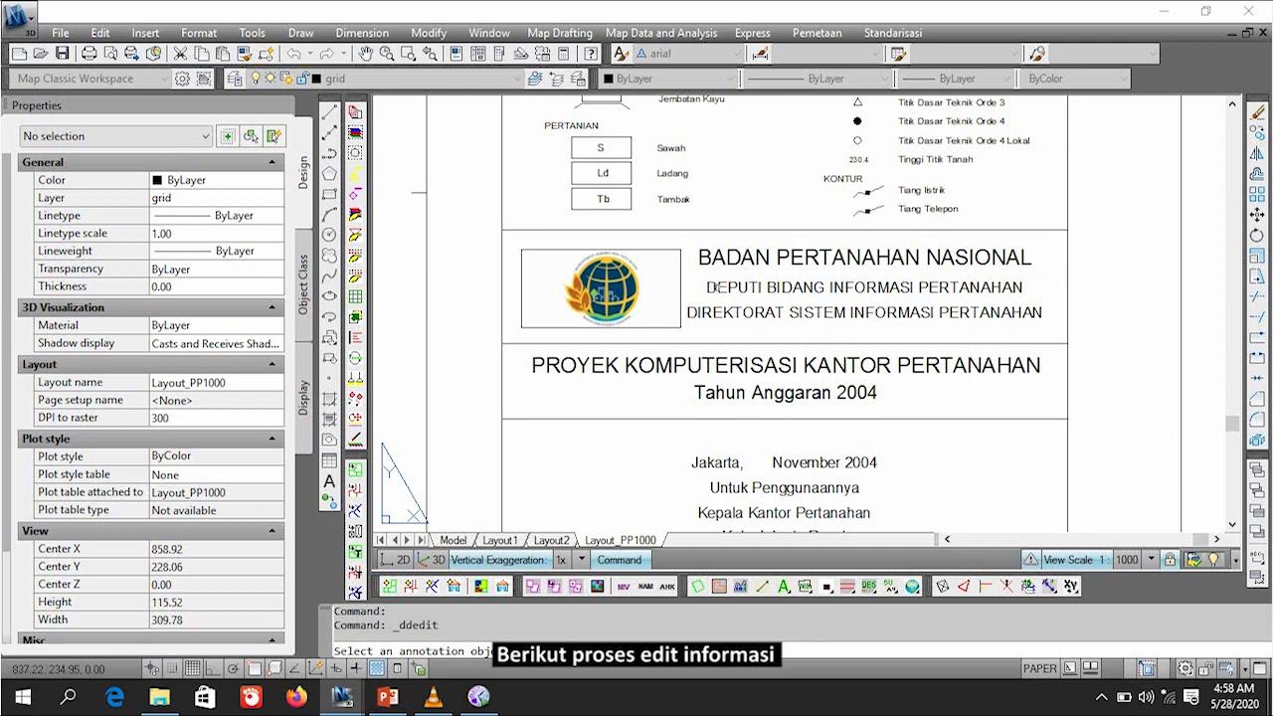
click(712, 288)
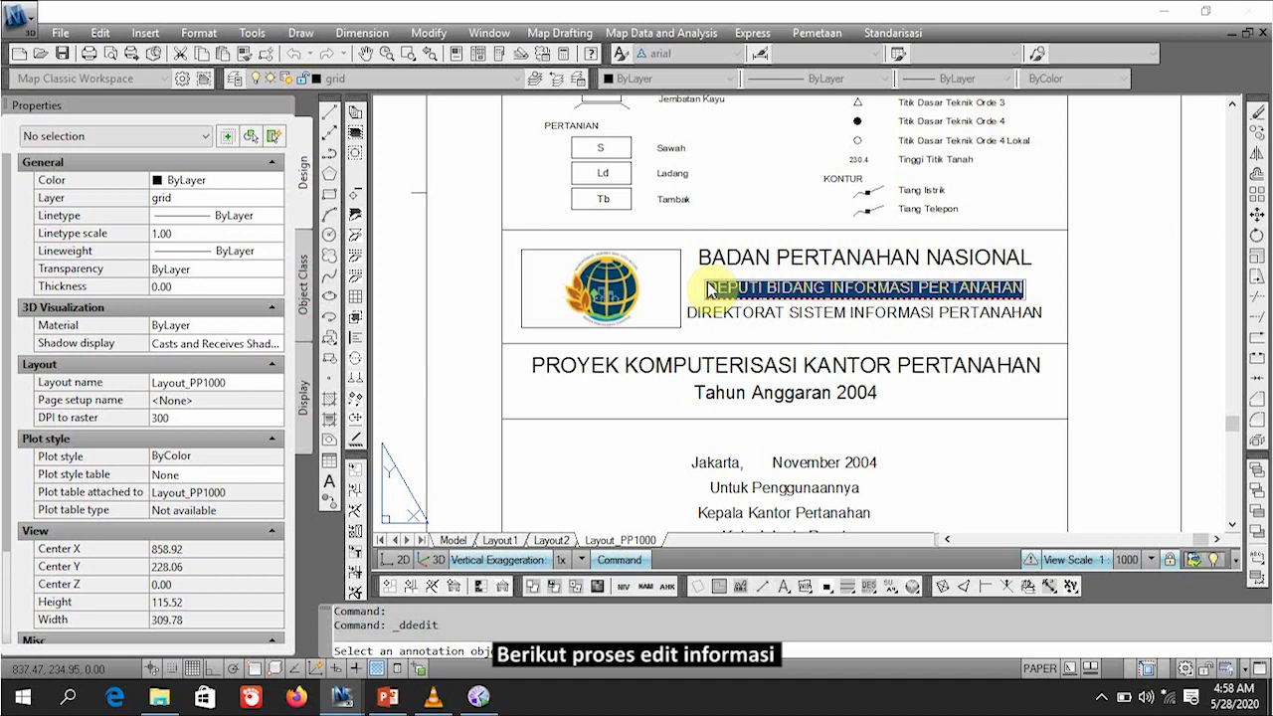
text(Kant)
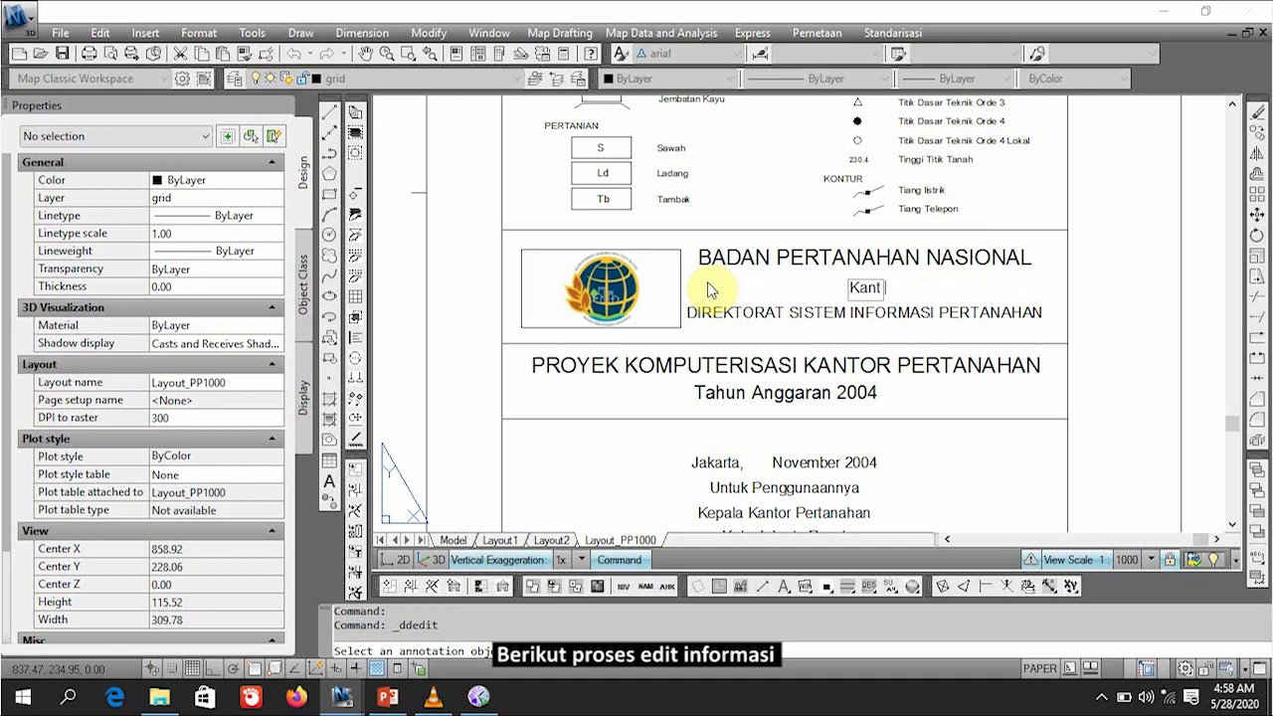
text(or Pertanahan)
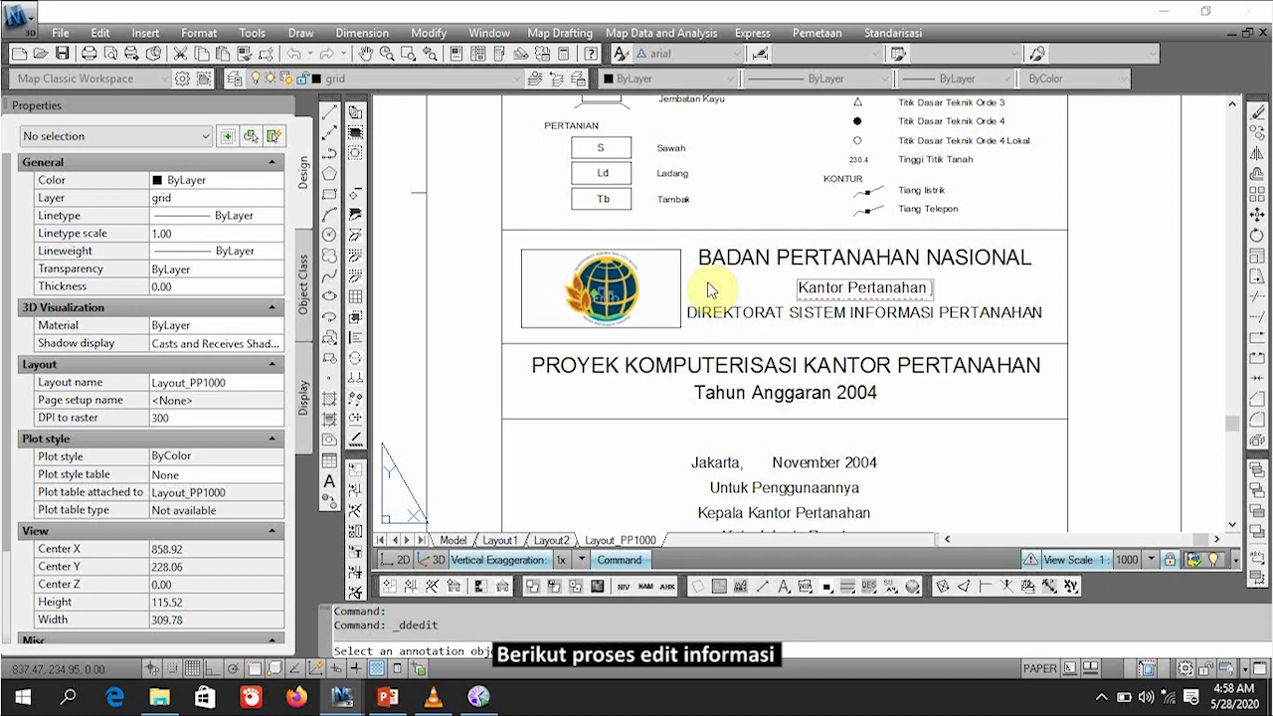
text( Bonr)
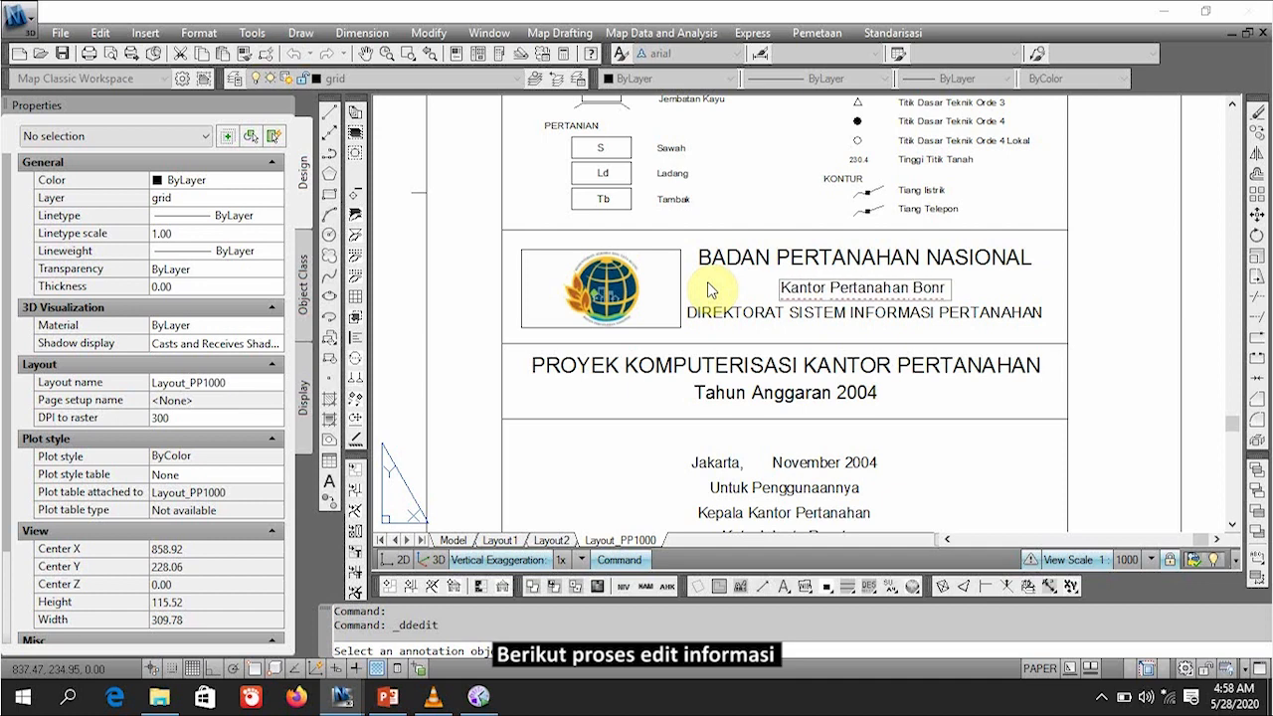
key(BackSpace)
text(e Bolango)
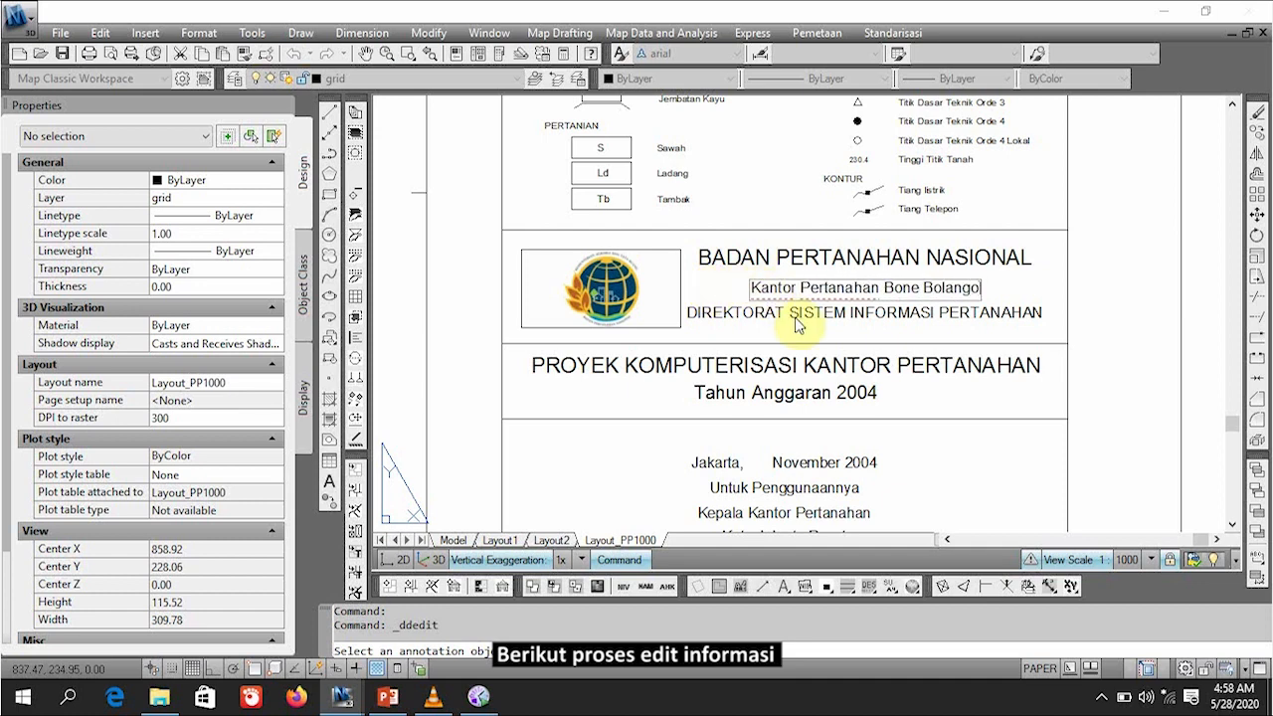
click(796, 327)
Step: Replace the DIREKTORAT SISTEM INFORMASI PERTANAHAN line with "Seksi Infrastruktur Pertanahan"
click(794, 315)
text(Seksi)
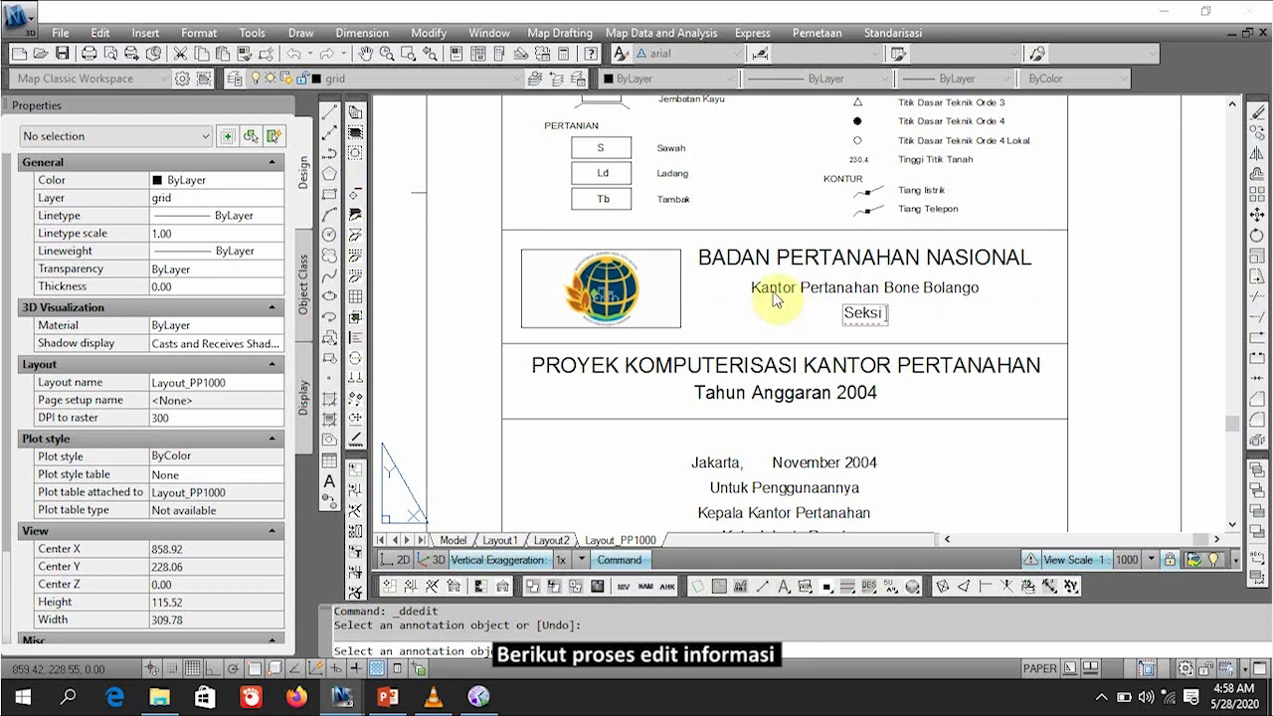
text( Infrastrukt)
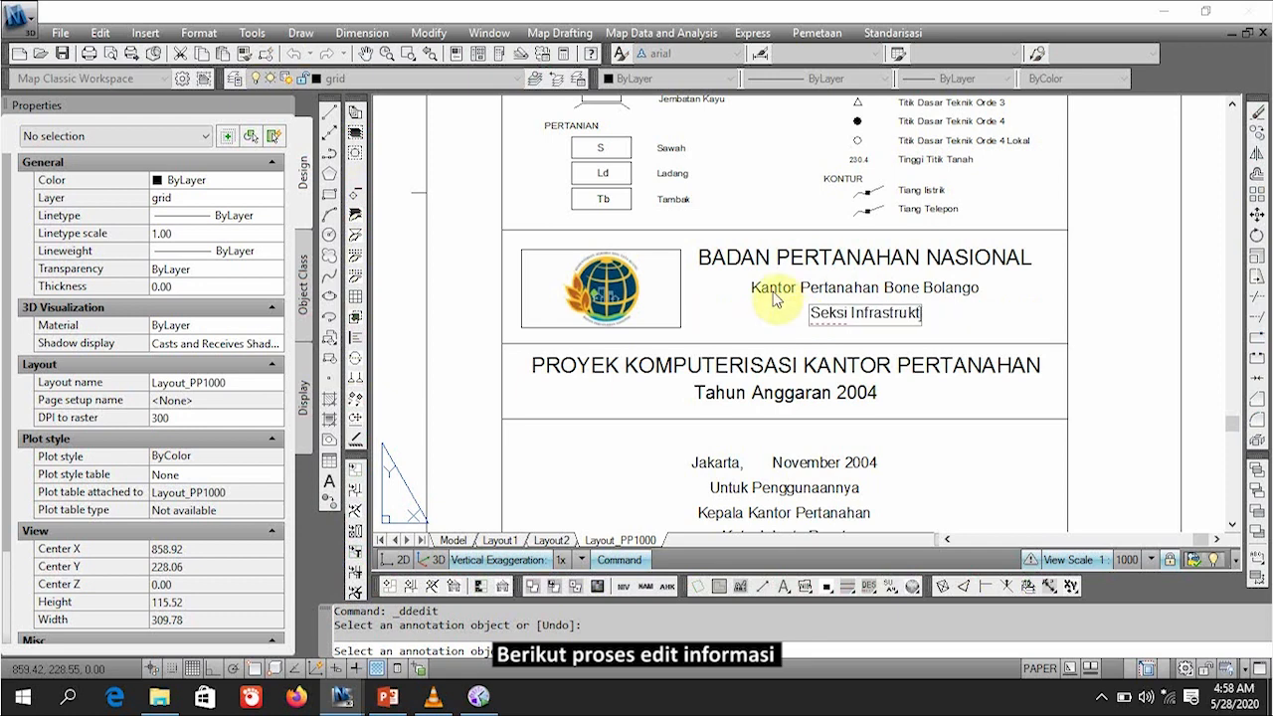
text(ur Pertanahan)
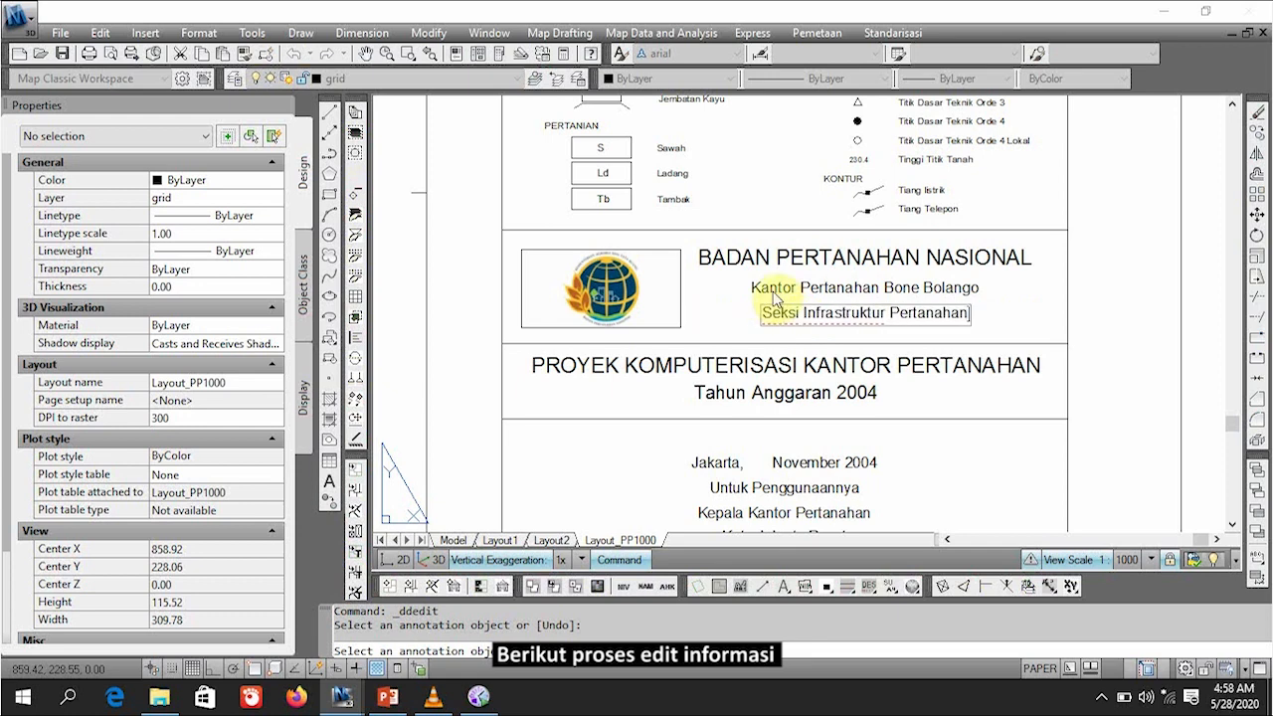
click(772, 316)
Step: Change the project title PROYEK KOMPUTERISASI KANTOR PERTANAHAN to "PENDAFTARAN TANAH SISTEMATIS LENGKAP"
click(826, 368)
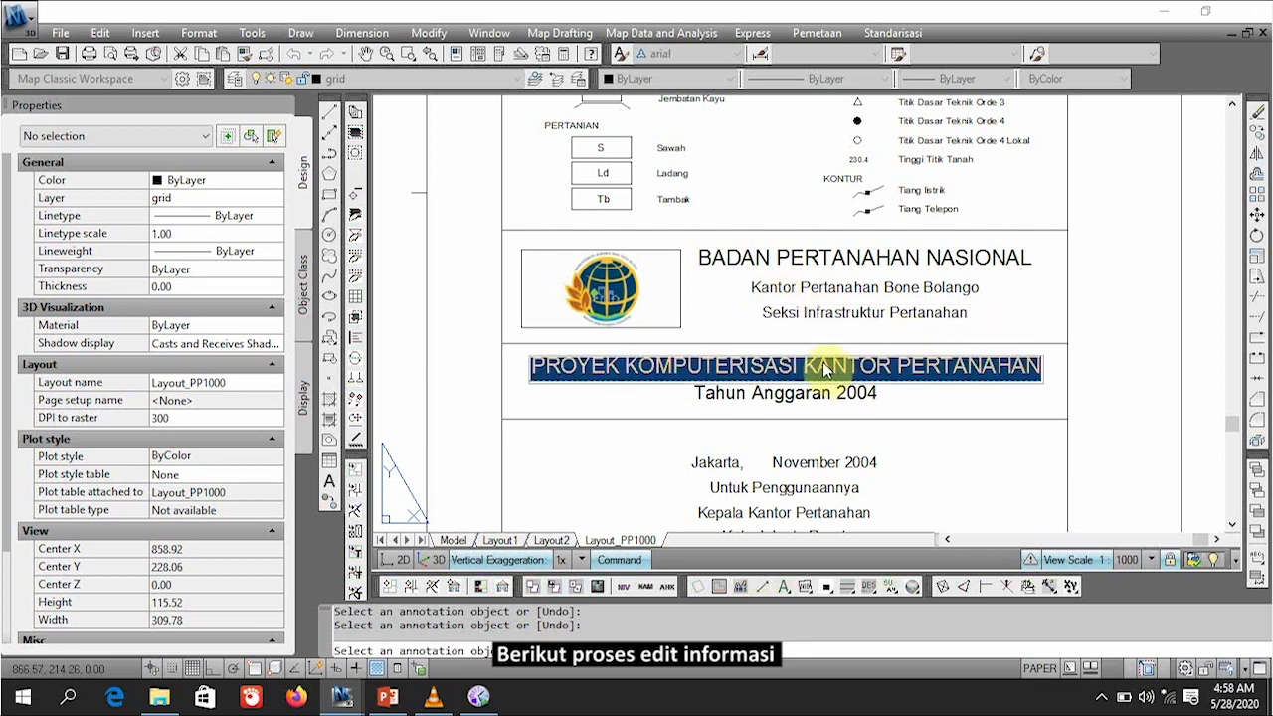
text(P)
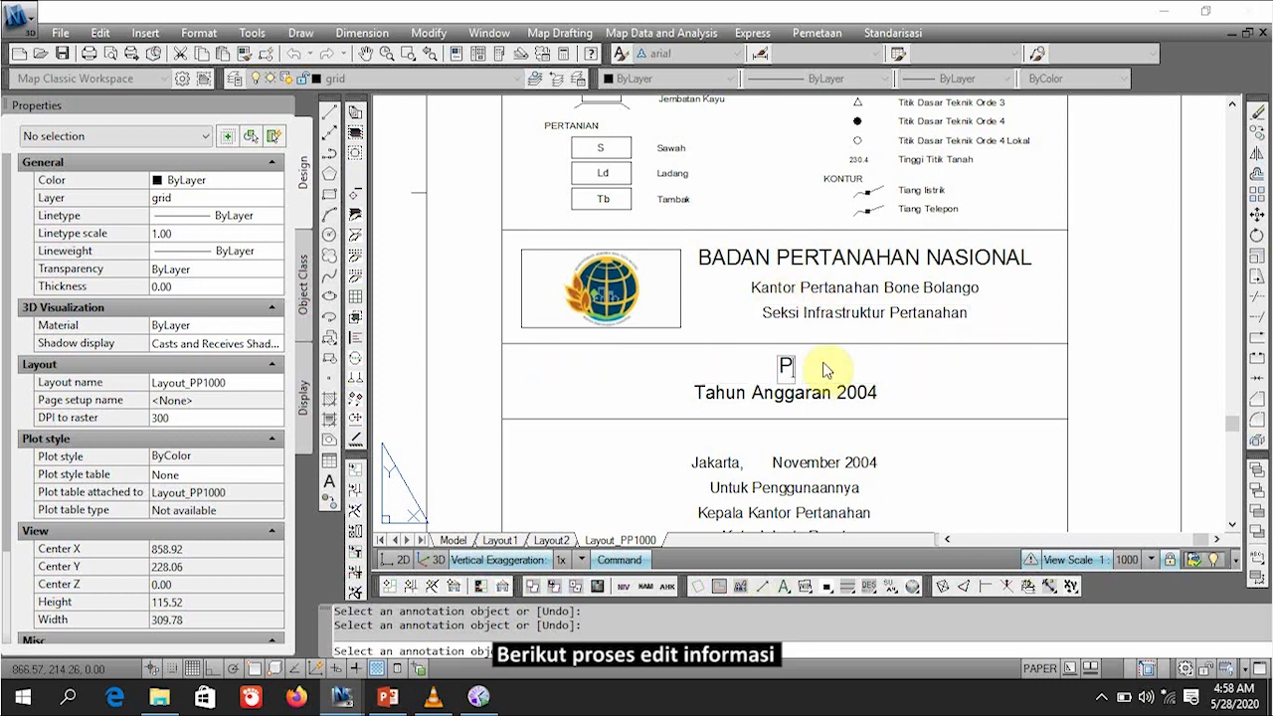
text(RNDAFTARA)
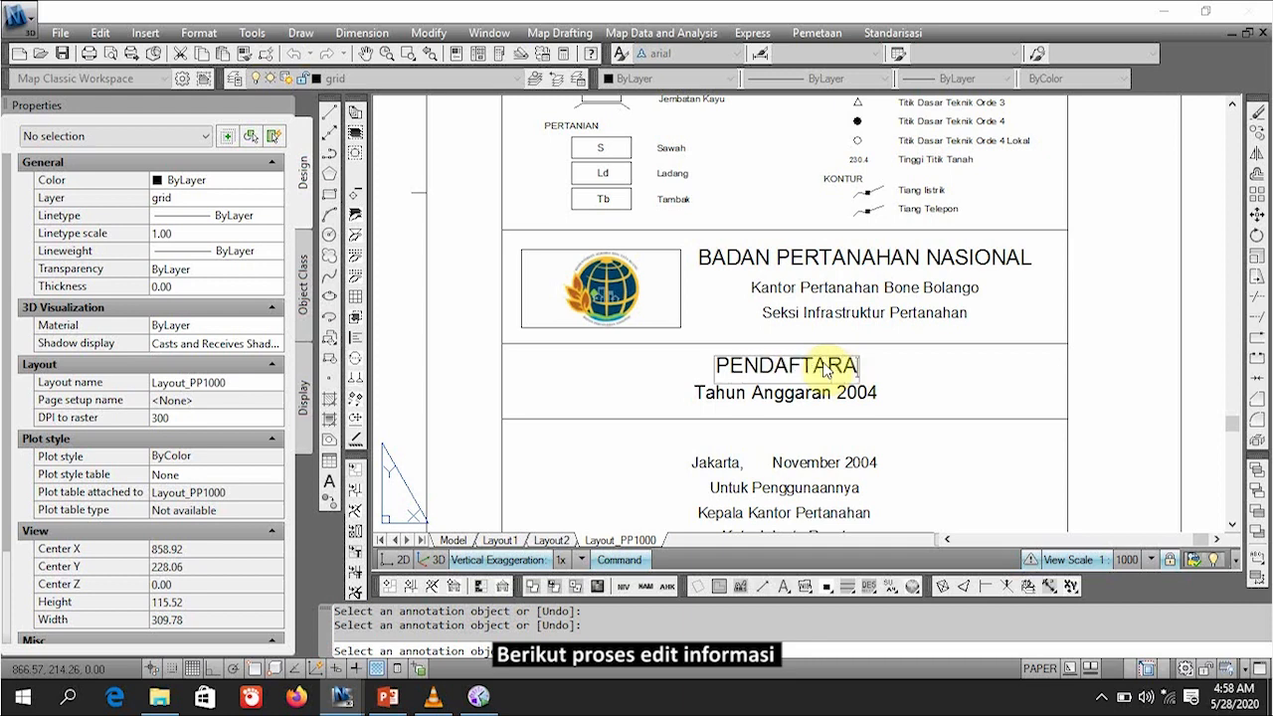
text(N TANAH SSI)
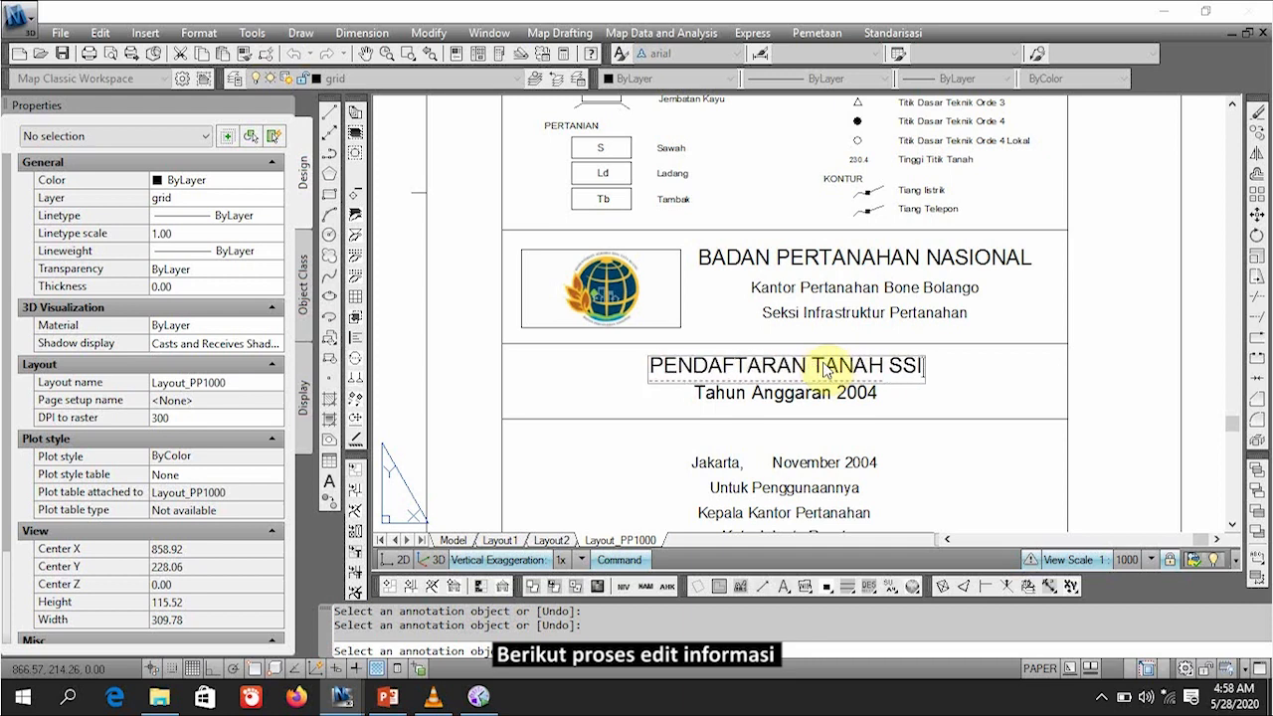
key(BackSpace)
key(BackSpace)
text(ISTEMATIS LENGKAP)
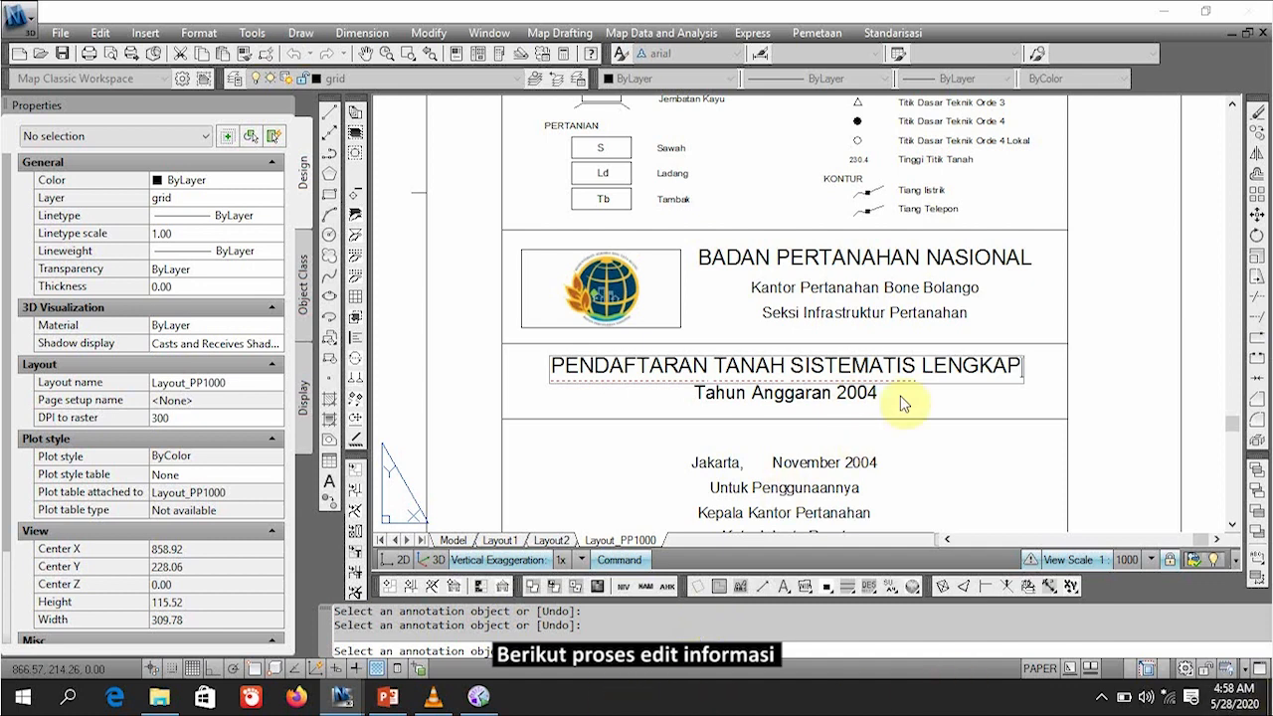
Step: Set the budget year in the Tahun Anggaran line to 2019
click(864, 400)
click(863, 400)
key(BackSpace)
key(BackSpace)
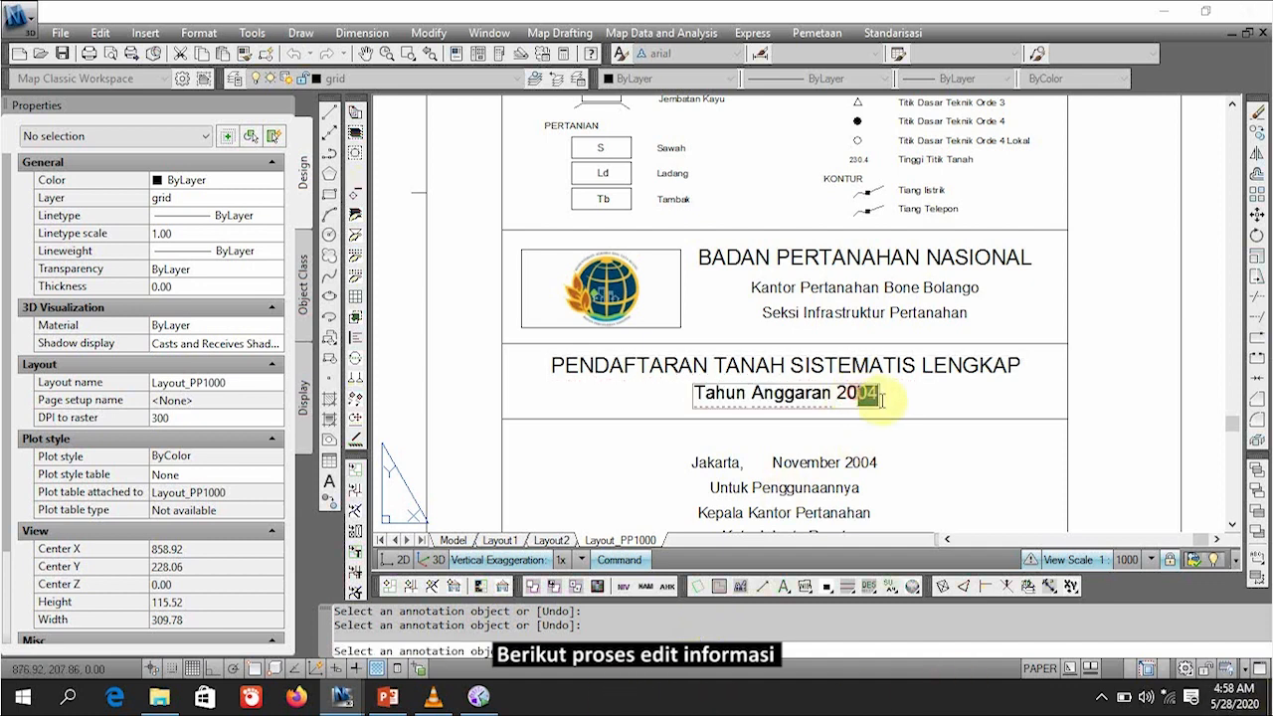
text(19)
click(911, 429)
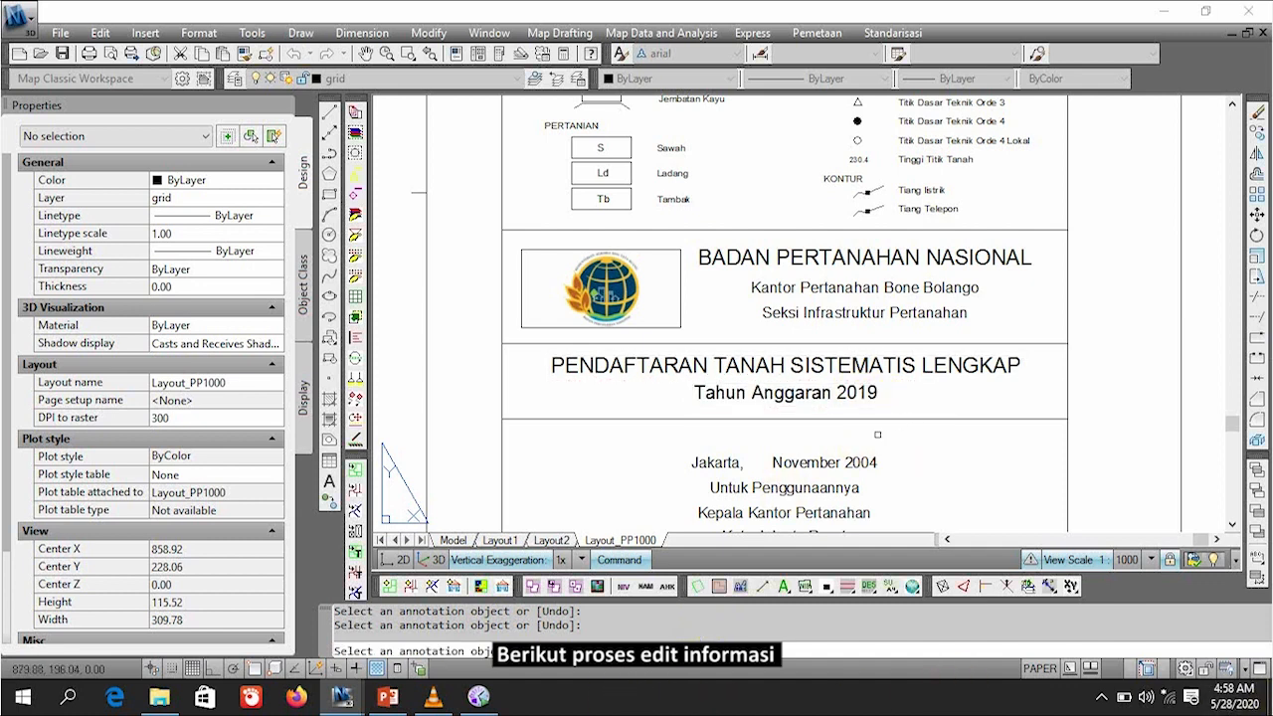
Step: Change the place and date line above the signature block to "Gorontalo," and "Juli 2019", keeping the gap for the day
scroll(878, 434, down, 3)
scroll(856, 253, up, 4)
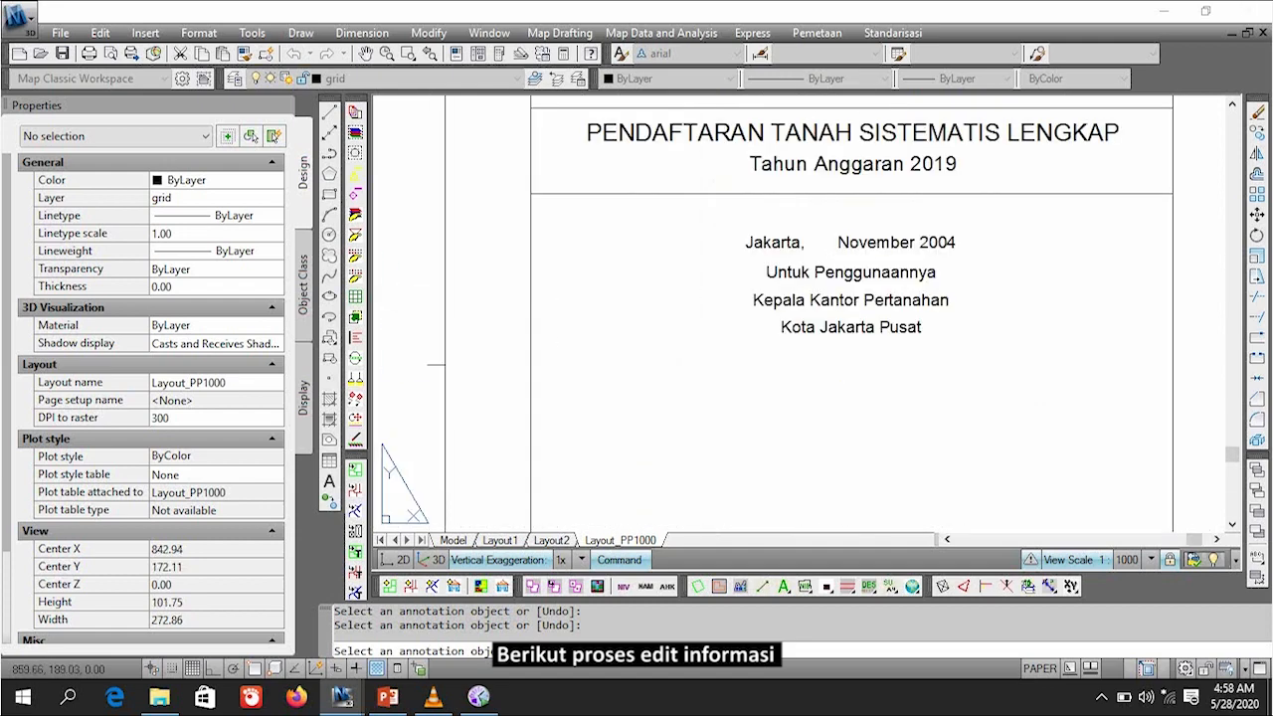
double_click(841, 243)
click(802, 244)
drag(802, 244, 746, 243)
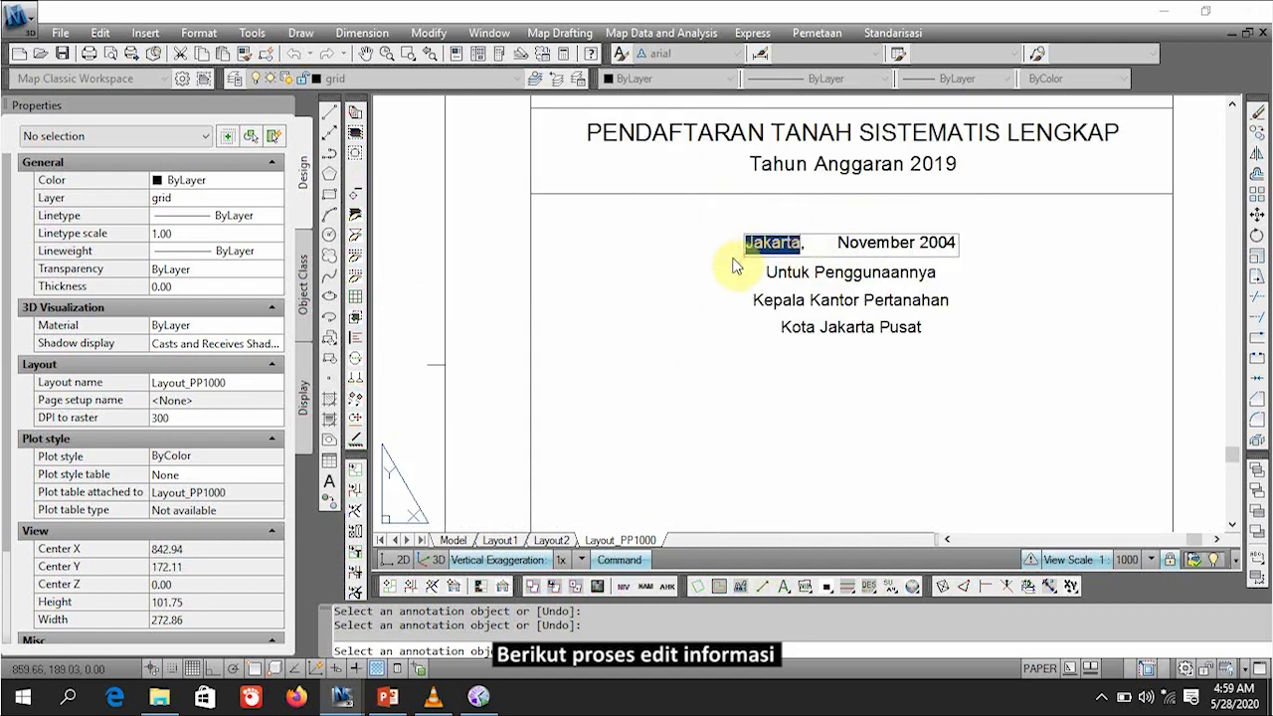
text(Gorontalo)
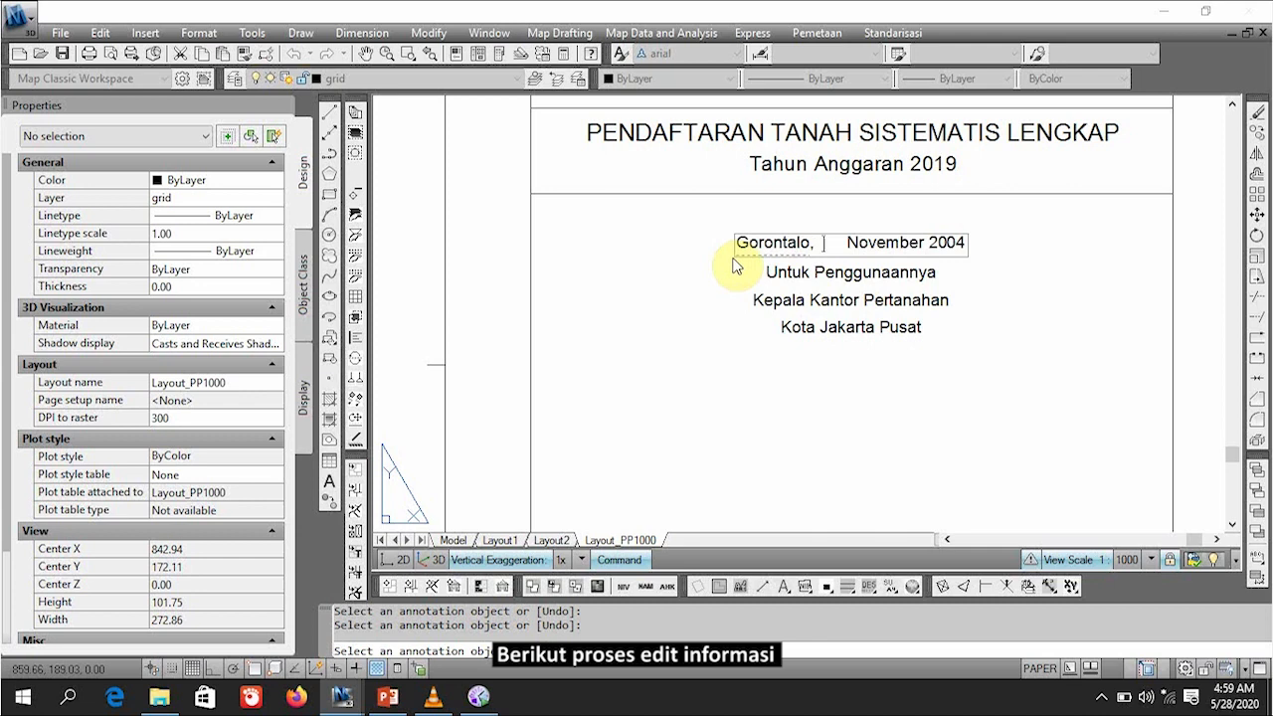
key(shift+End)
text(Juli 2019)
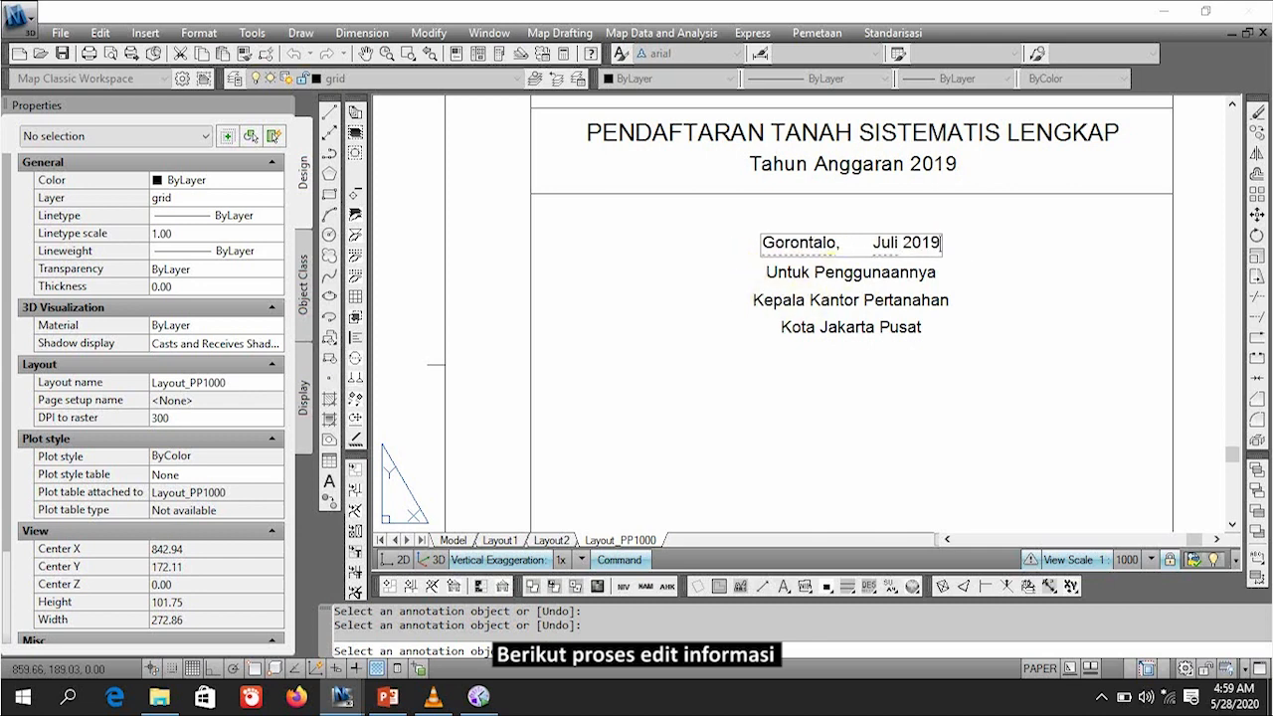
click(818, 297)
Step: Replace the Kota Jakarta Pusat line in the signature block with "Kabupaten Bone Bolango"
scroll(804, 307, down, 4)
mouse_move(804, 307)
middle_down()
mouse_move(755, 137)
mouse_move(774, 200)
middle_up()
scroll(774, 200, up, 3)
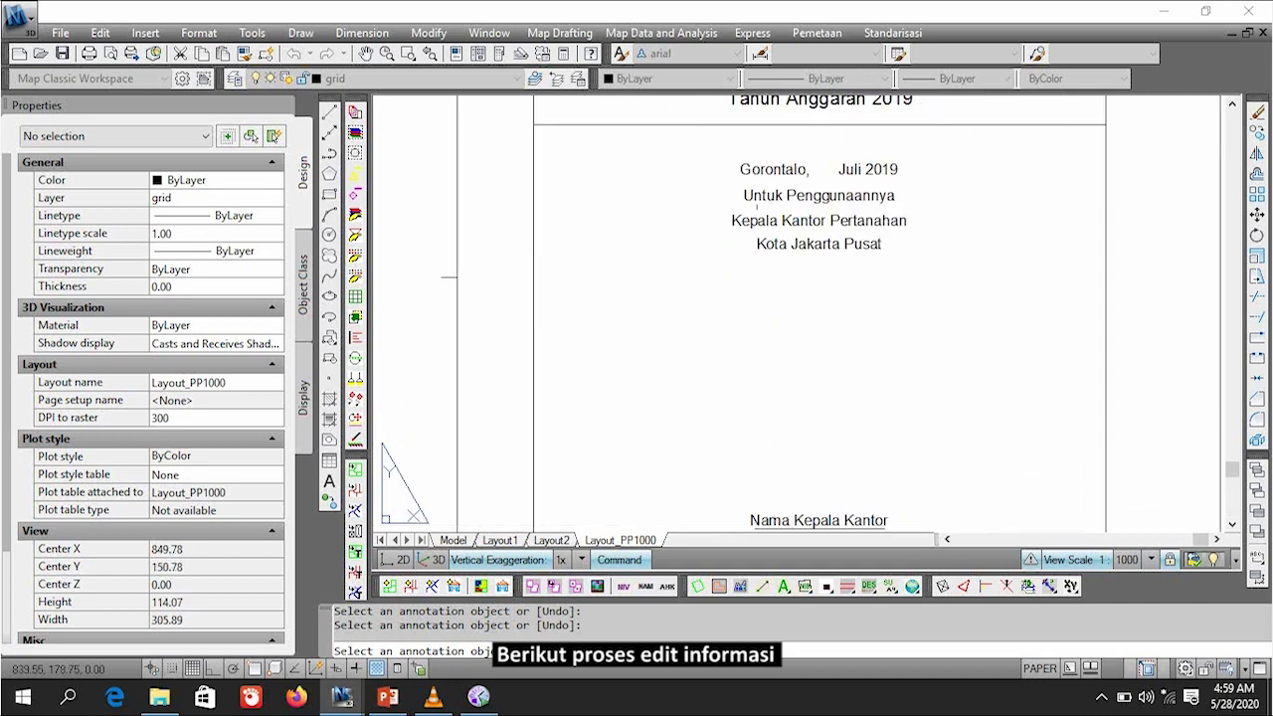
double_click(808, 253)
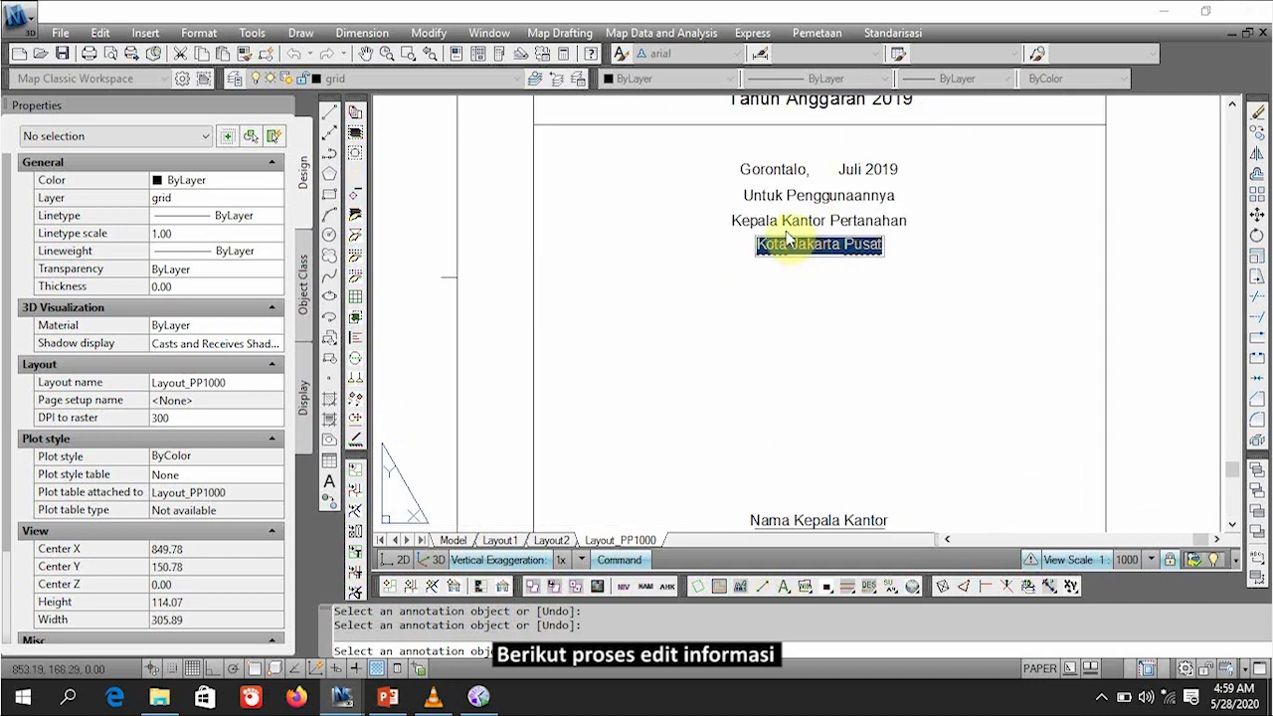
text(Kabupaten Bone Bolango)
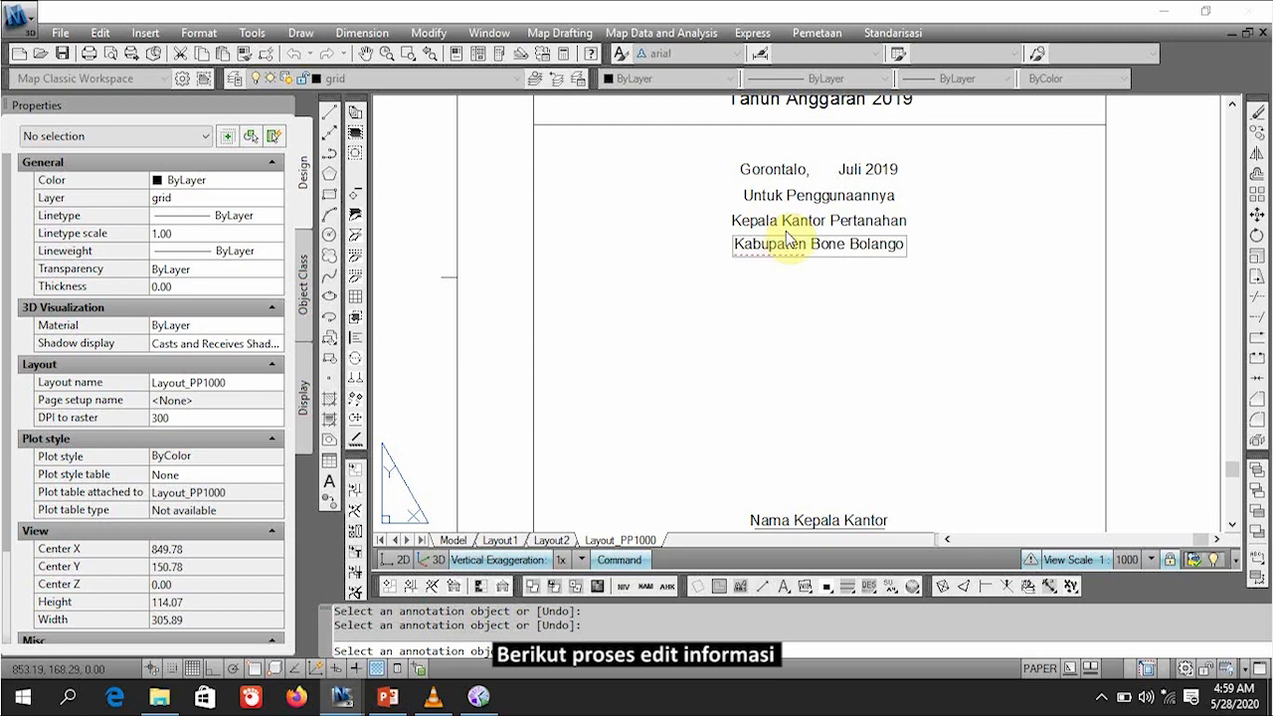
click(853, 315)
Step: Try to clear the ENVIRONMENTAL SYSTEM RESEARCH INSTITUTE, Inc. text under PELAKSANA by emptying it
scroll(832, 418, down, 2)
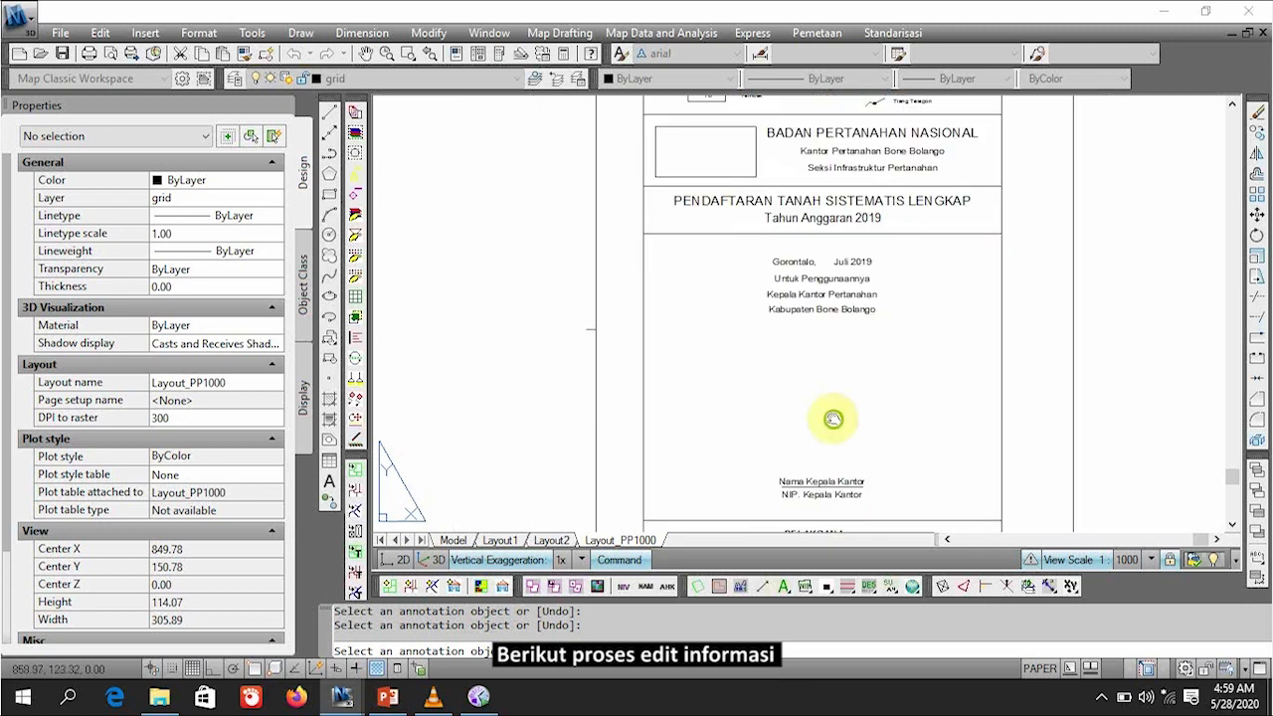
mouse_move(833, 409)
middle_down()
mouse_move(813, 376)
mouse_move(804, 246)
middle_up()
scroll(782, 319, up, 1)
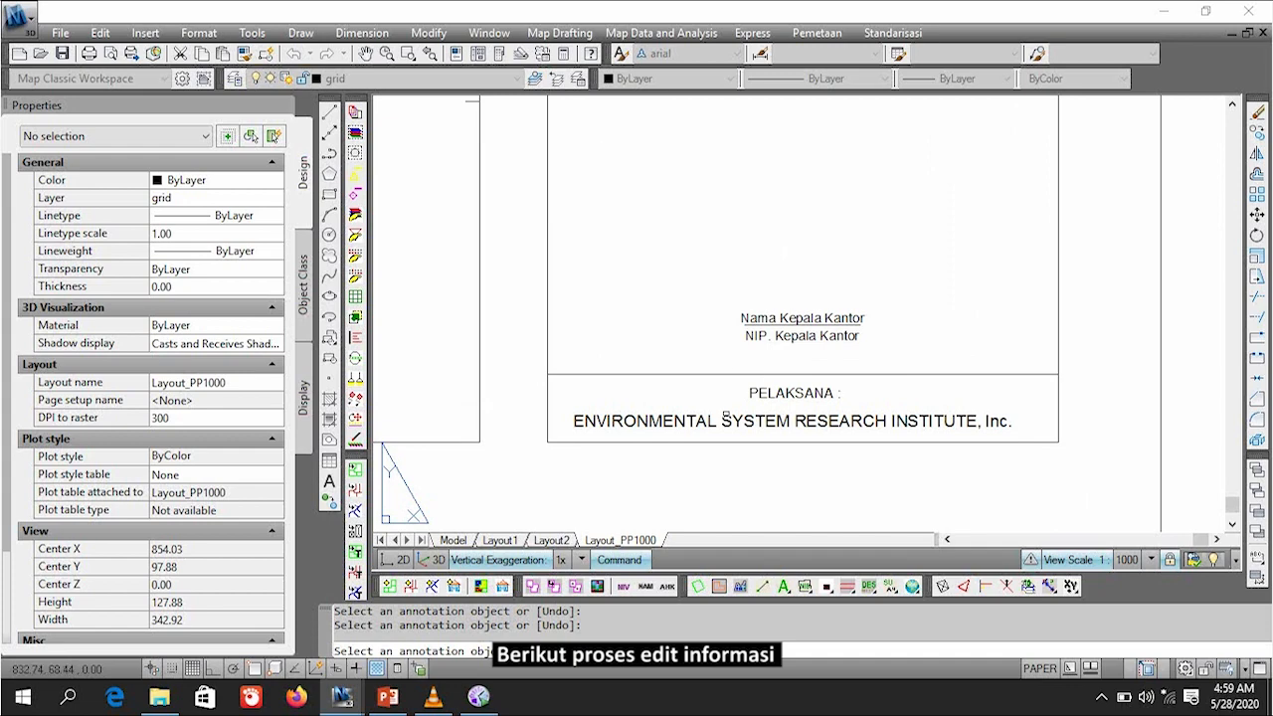
scroll(726, 416, down, 8)
scroll(639, 254, up, 7)
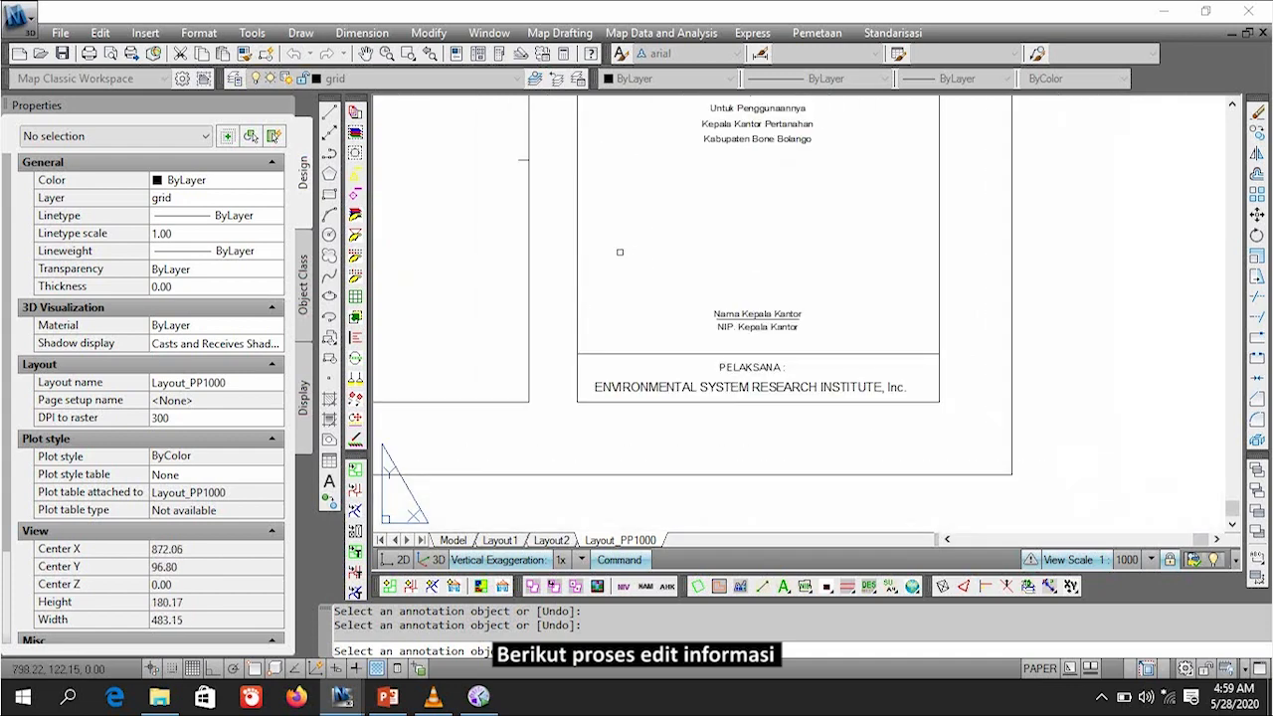
scroll(785, 298, down, 4)
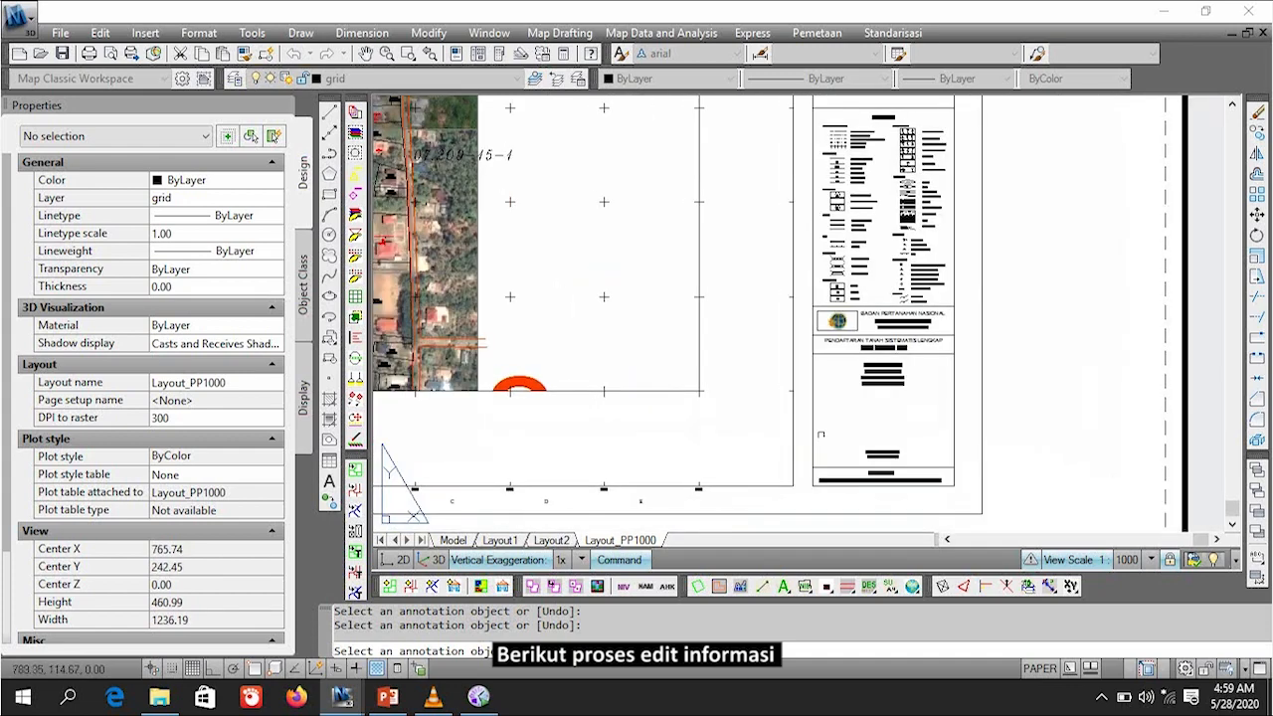
scroll(804, 365, up, 8)
click(769, 363)
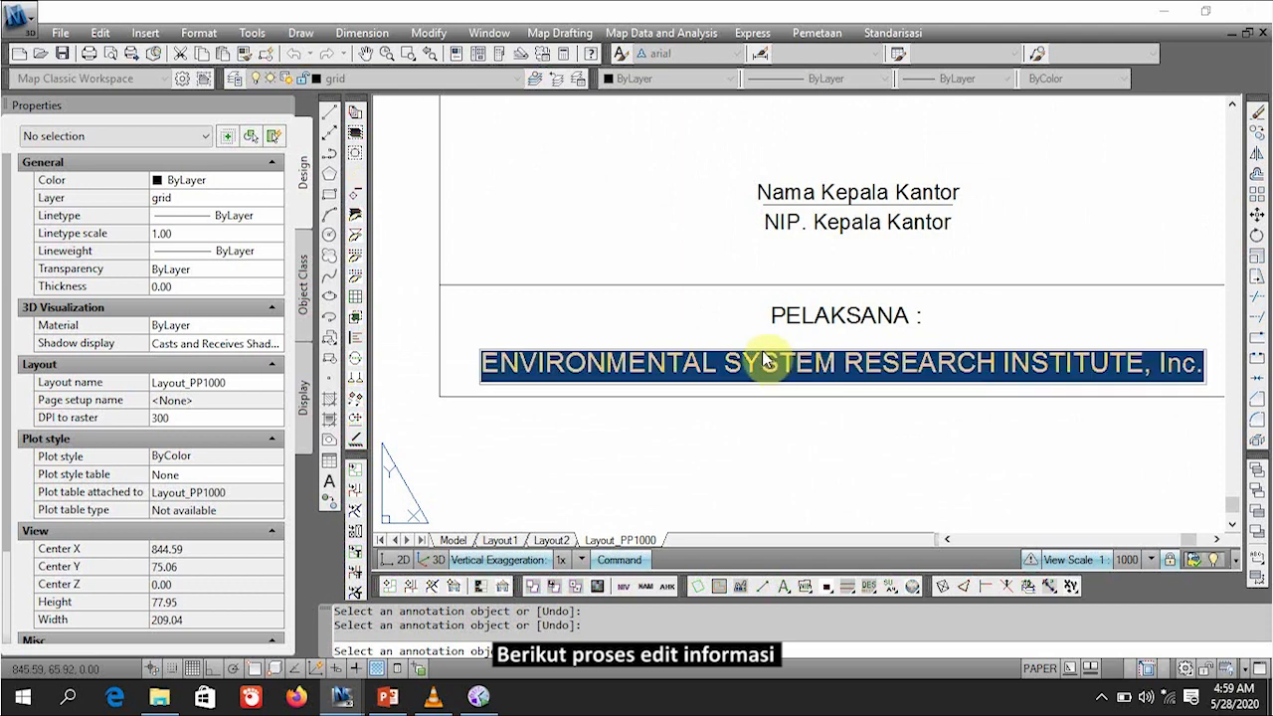
key(BackSpace)
click(871, 439)
click(693, 365)
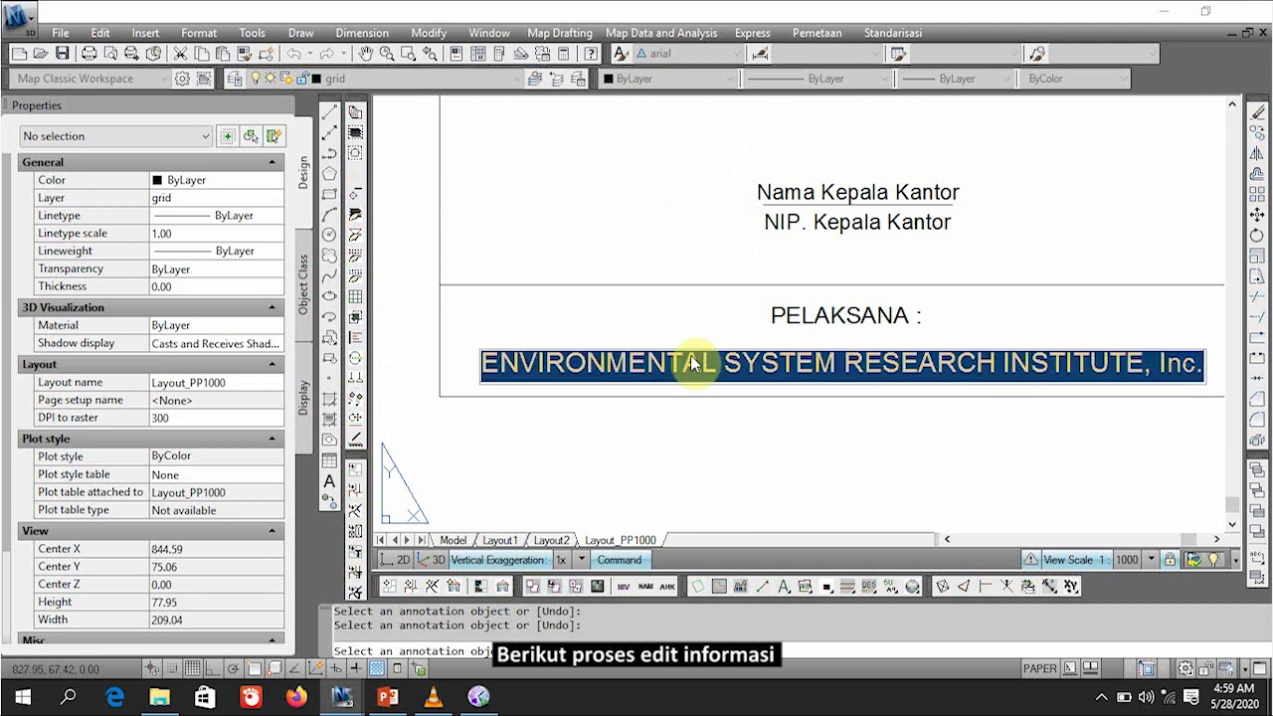
key(BackSpace)
click(688, 347)
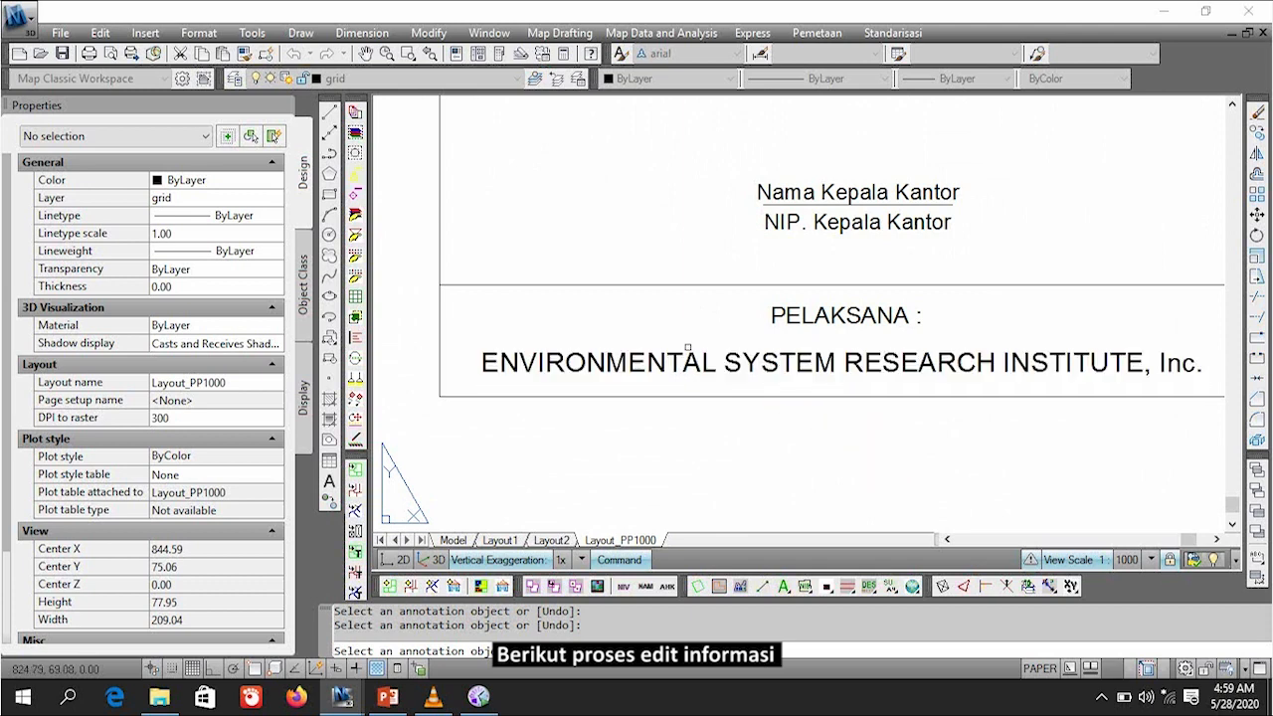
click(959, 355)
key(BackSpace)
click(933, 427)
Step: Replace the ENVIRONMENTAL SYSTEM RESEARCH INSTITUTE, Inc. text under PELAKSANA with "Satgas Fisik Seksi Infrastruktur"
click(893, 356)
click(859, 344)
click(861, 361)
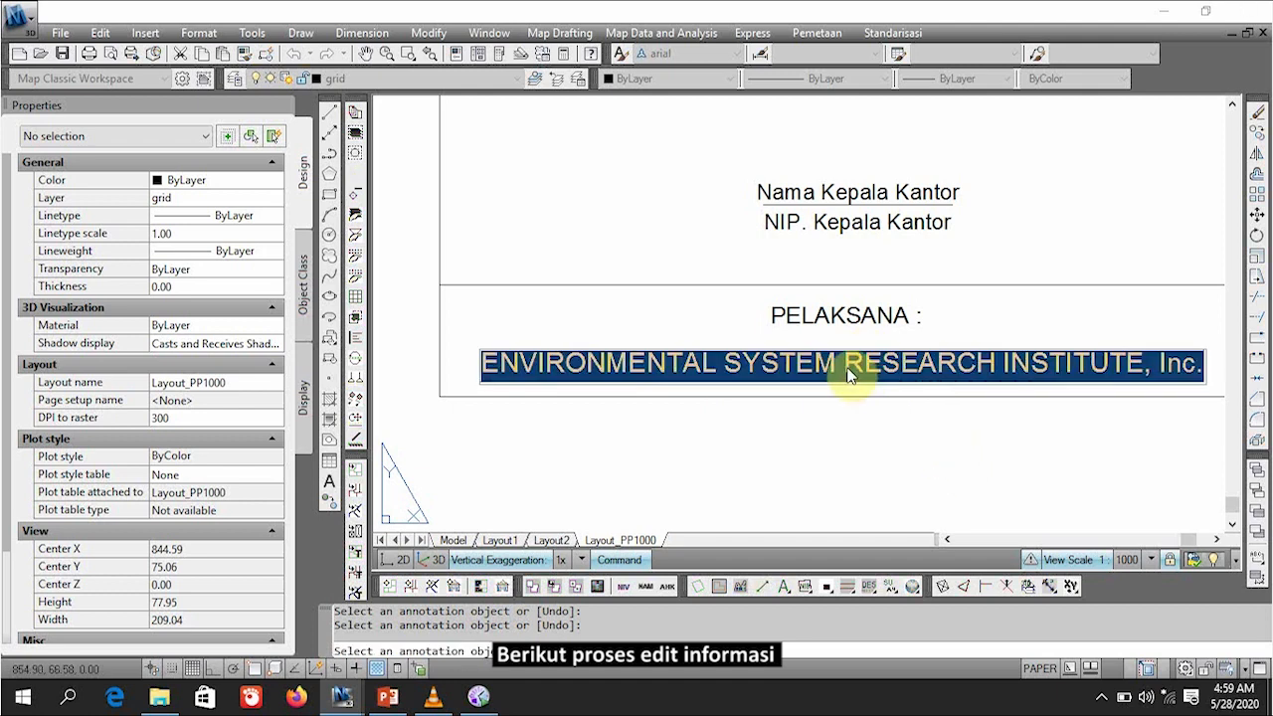
text(SEksi)
key(BackSpace)
key(BackSpace)
key(BackSpace)
key(BackSpace)
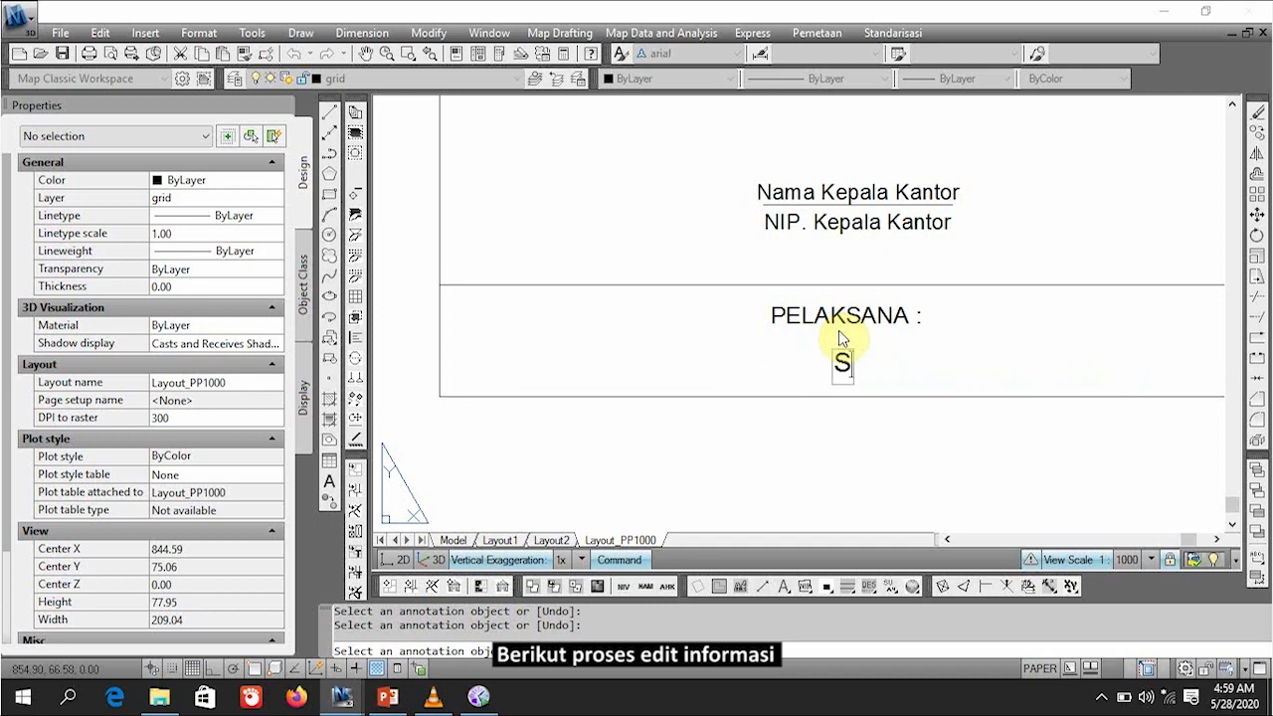
text(E)
key(BackSpace)
text(eksi Infrastruktu)
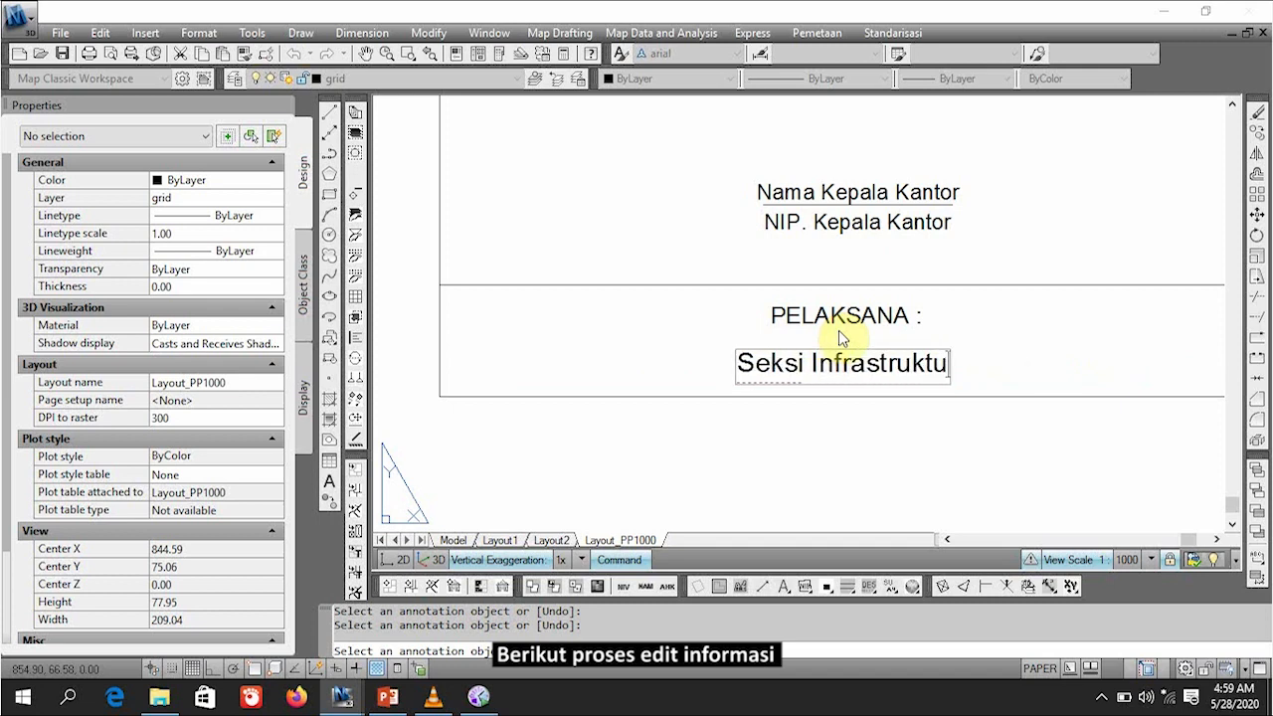
text(r)
key(Home)
text(Satg)
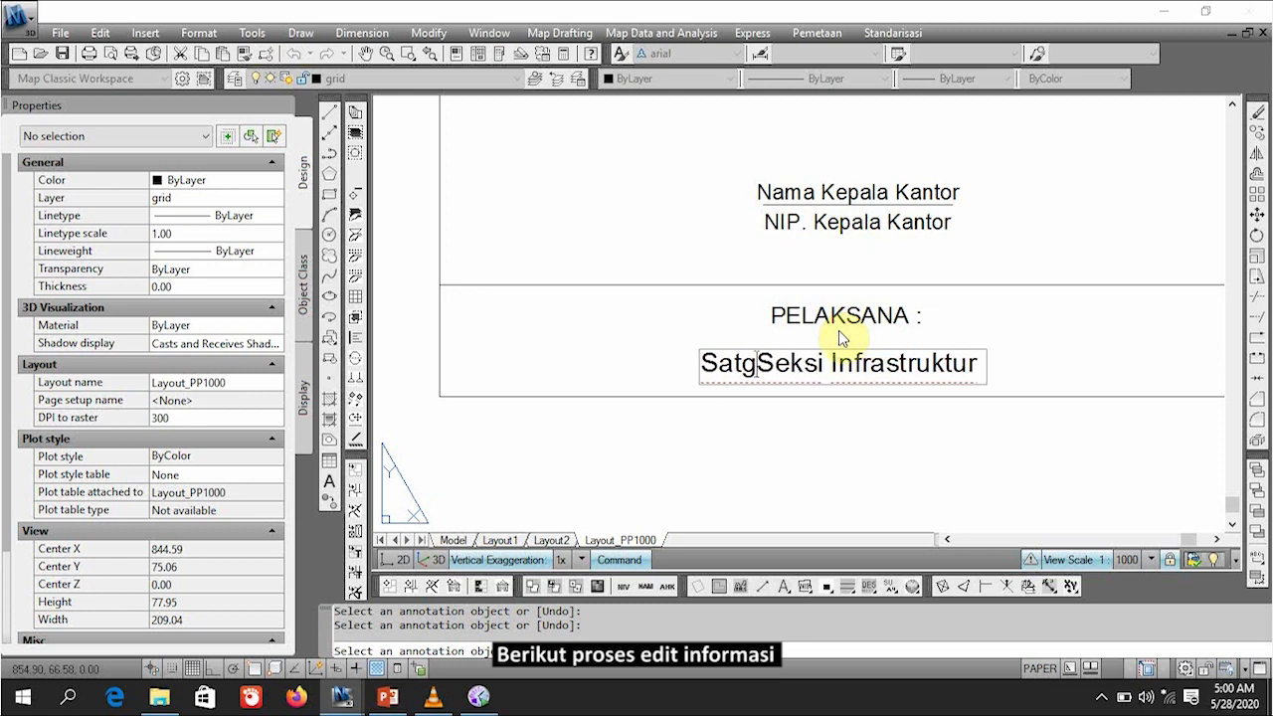
text(as Fisik)
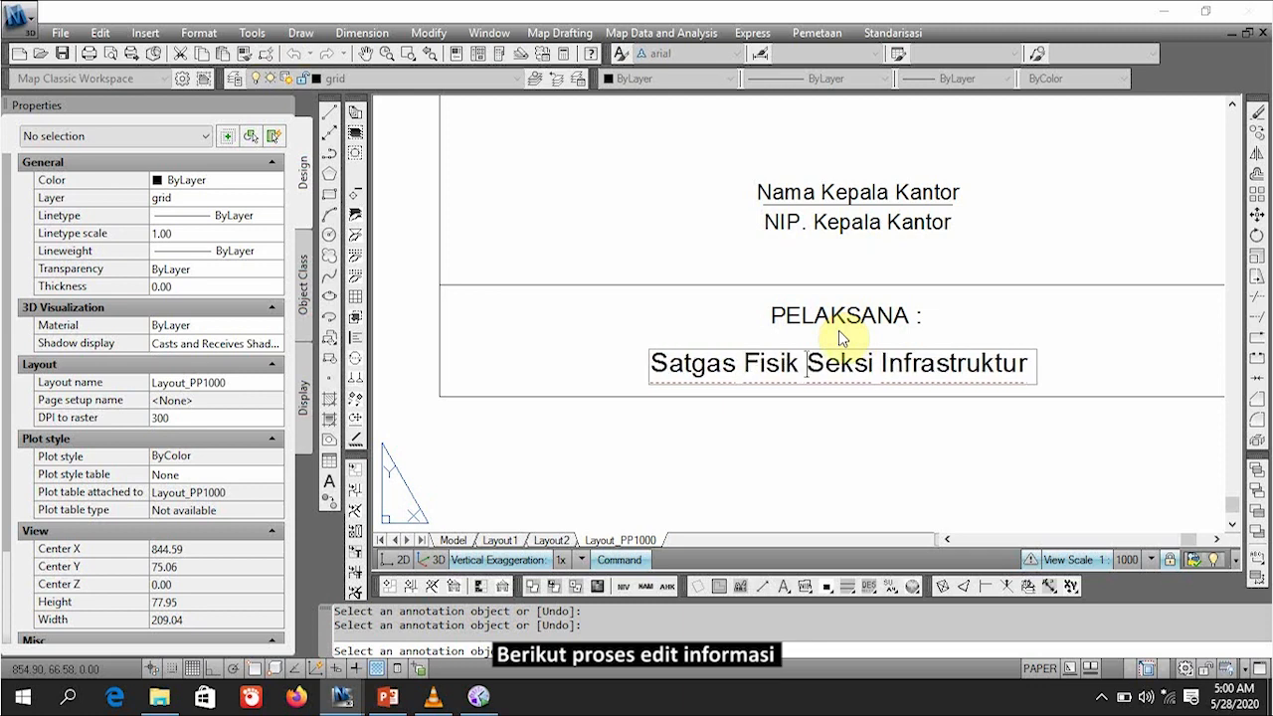
Step: Replace the words after "Satgas Fisik" in the executor line with "Kantor Pertanahan Bone Bolango" and finish the text editing
key(shift+End)
text(Kan)
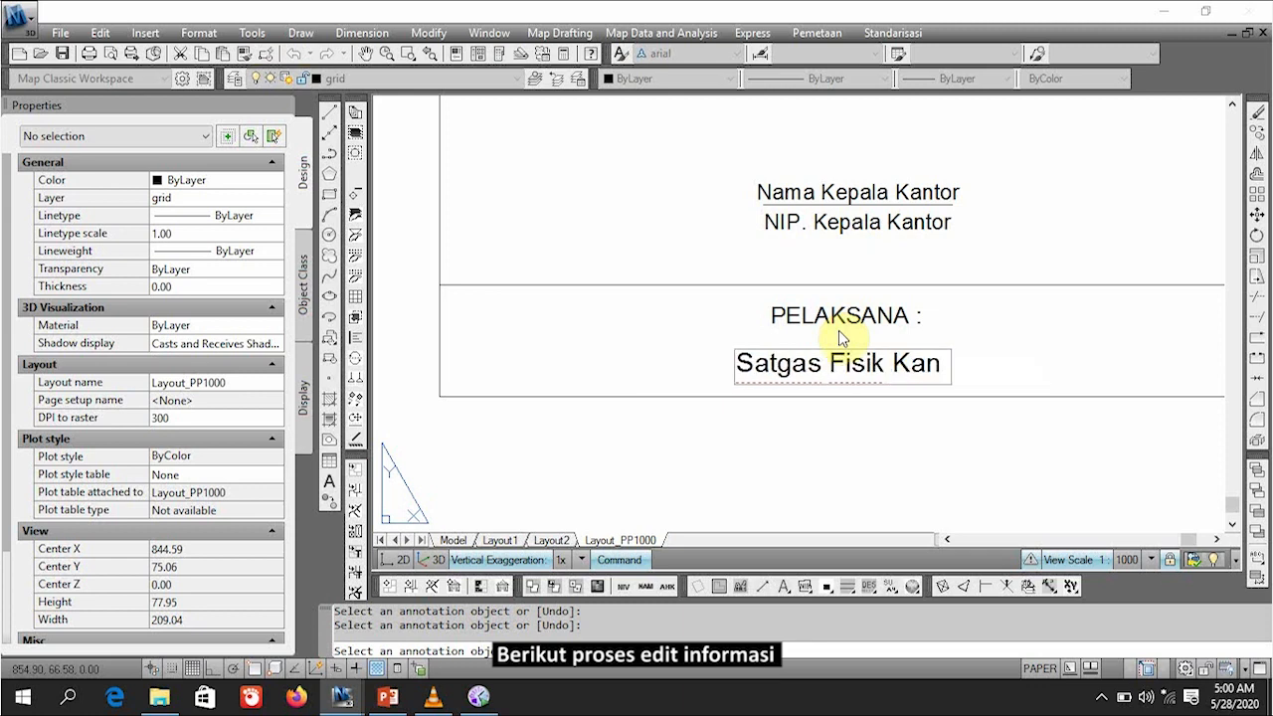
text(tor Pertanahan Bone )
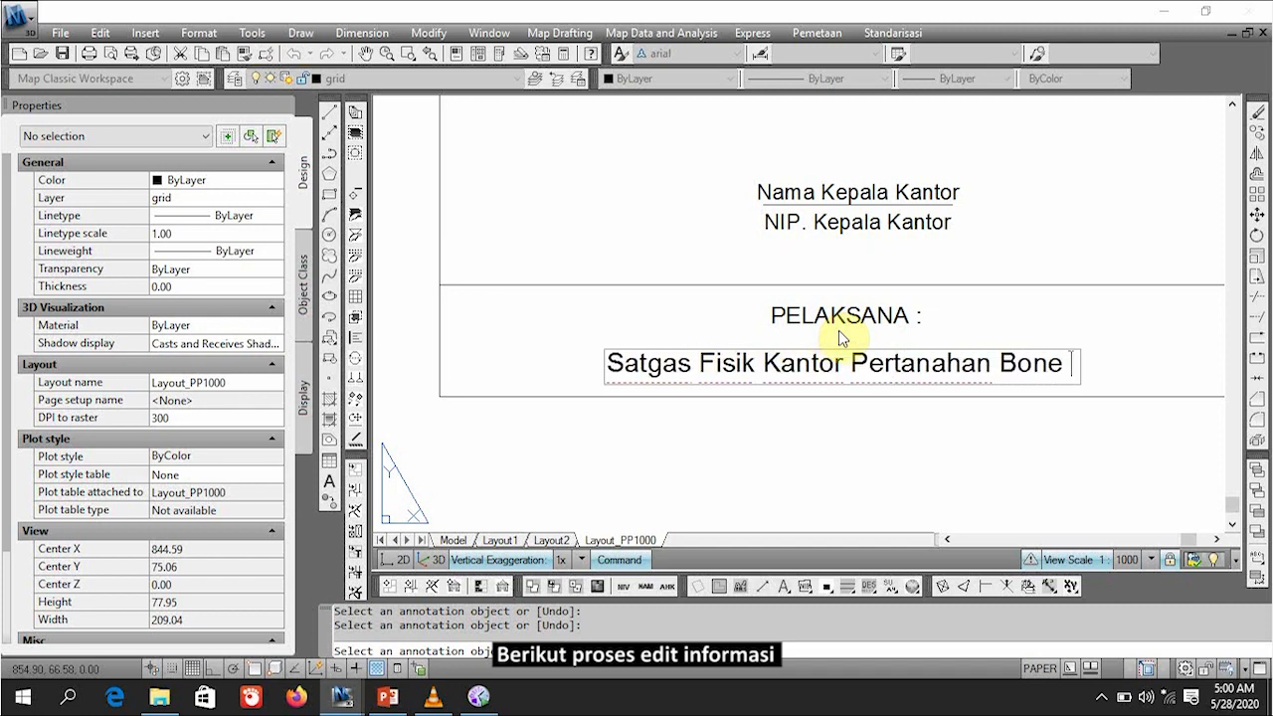
text(Bolango)
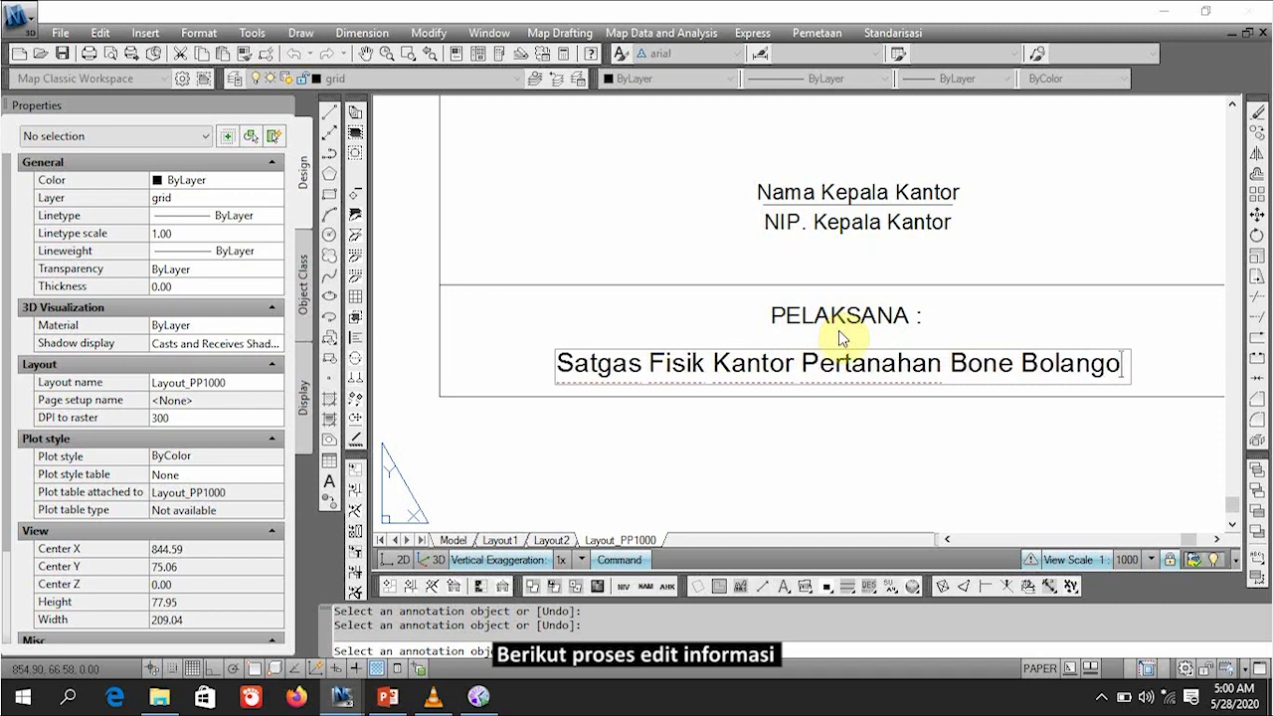
click(839, 469)
scroll(766, 269, down, 6)
key(Escape)
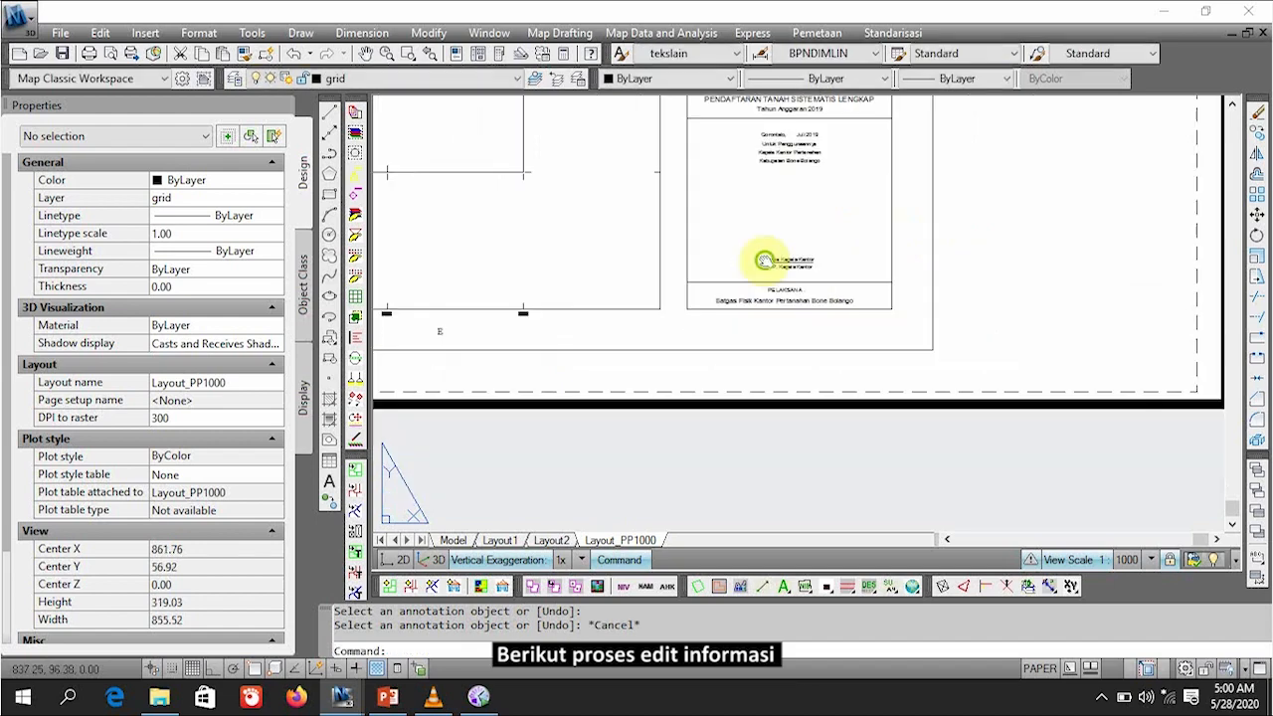
Step: Start plotting the Layout_PP1000 layout with DWG To PDF.pc3 as the plotter
middle_drag(765, 260, 896, 418)
scroll(897, 418, down, 2)
middle_drag(660, 271, 686, 370)
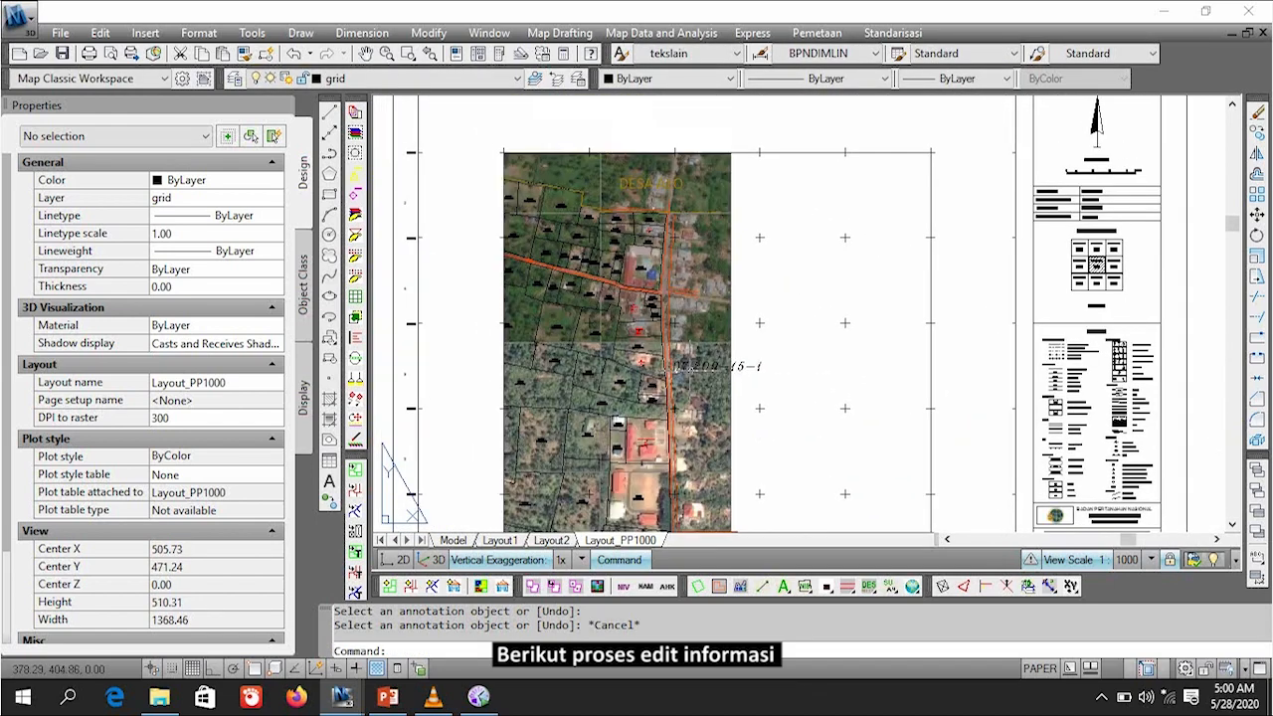
right_click(629, 543)
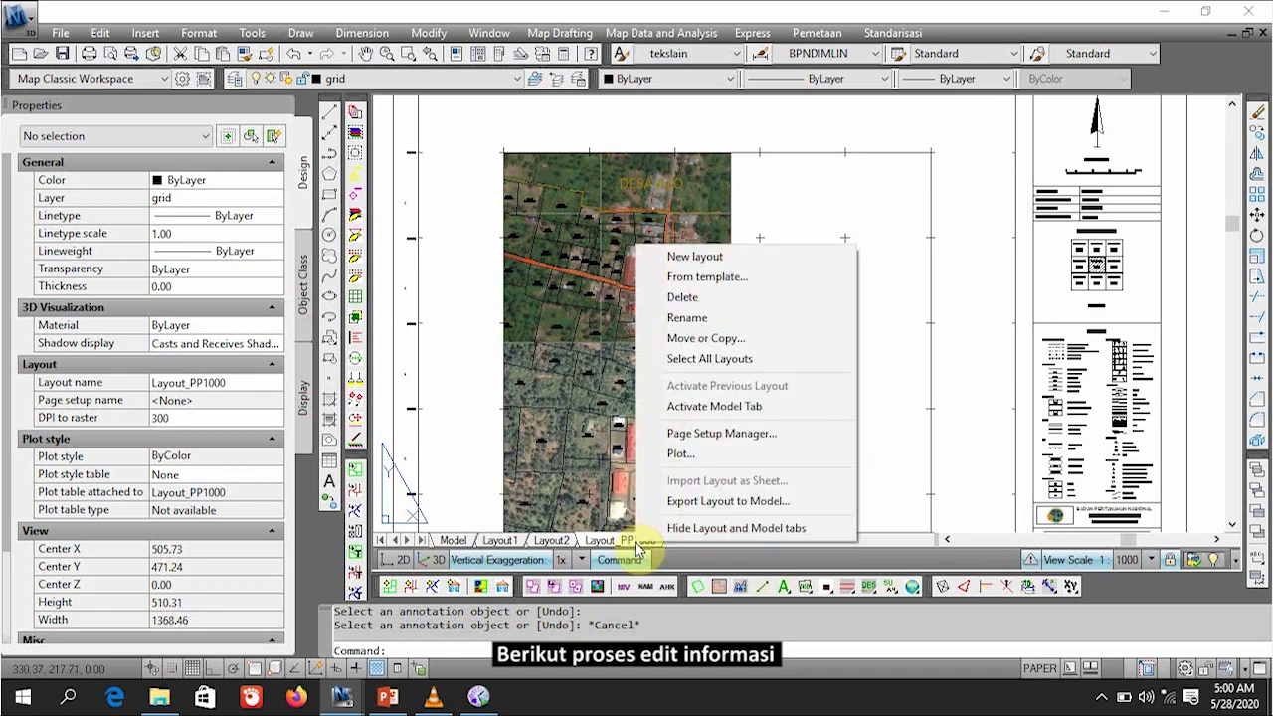
click(700, 461)
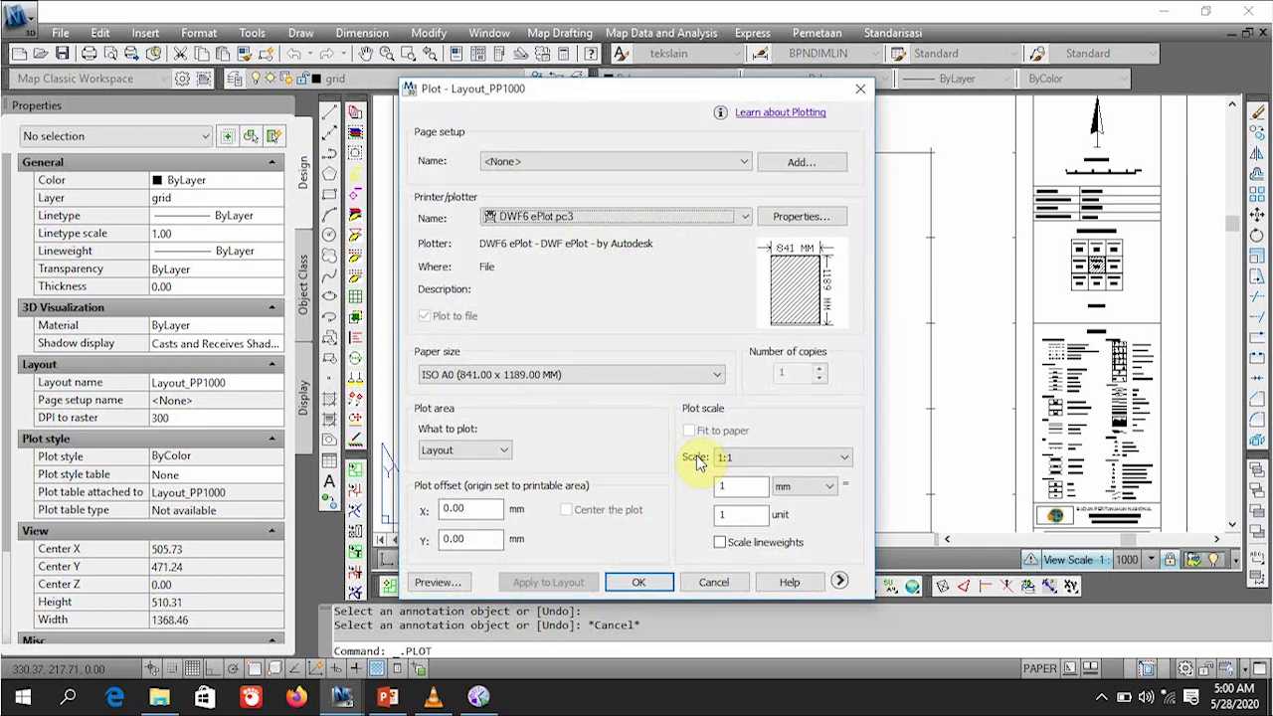
click(638, 216)
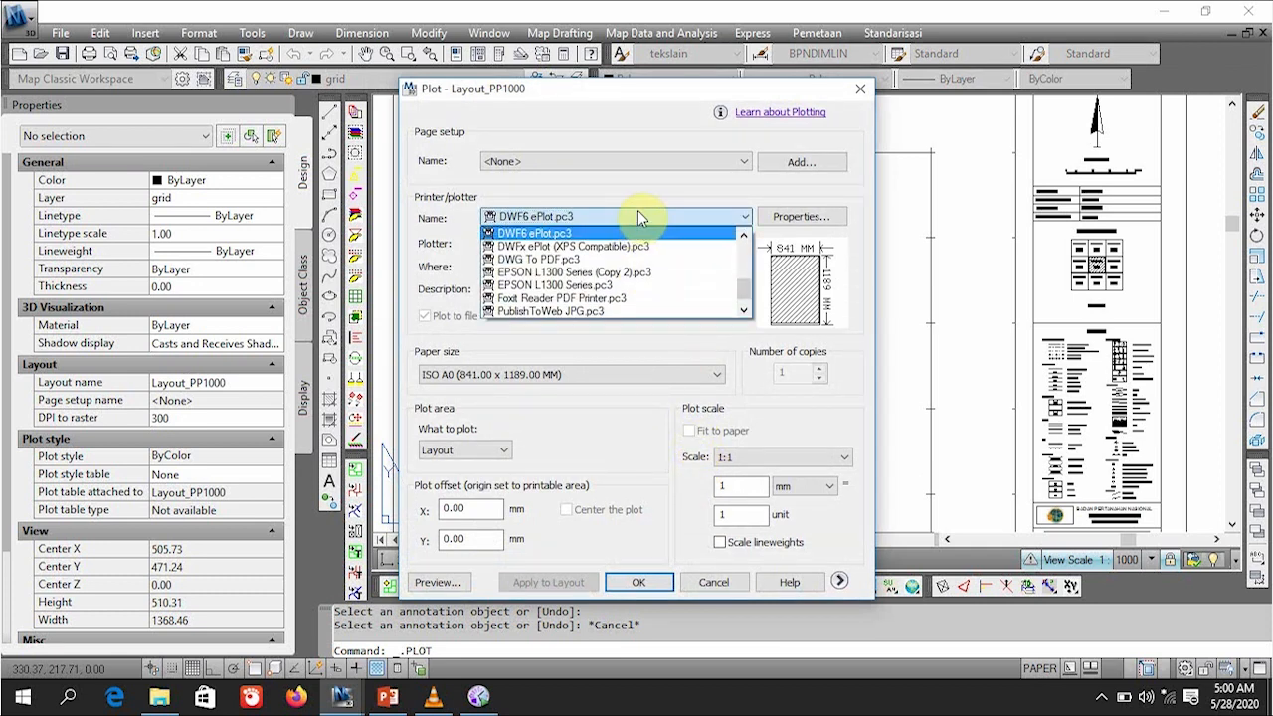
scroll(637, 280, up, 5)
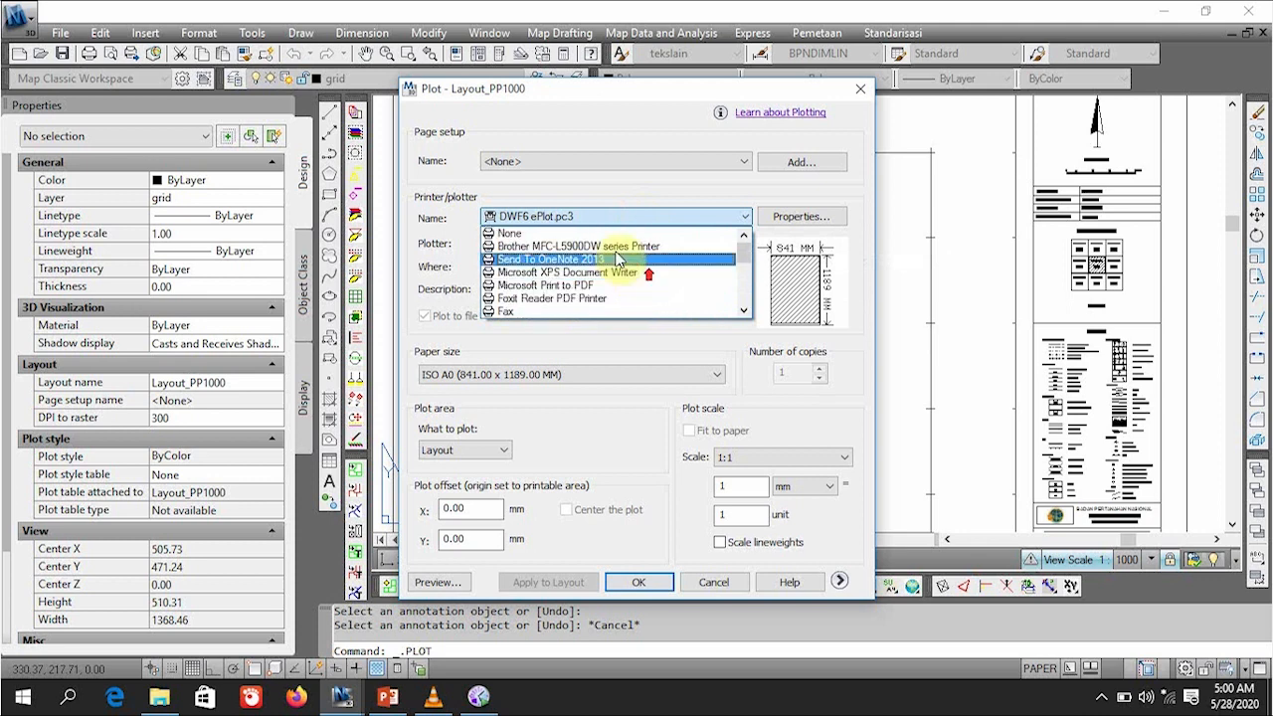
scroll(601, 238, down, 5)
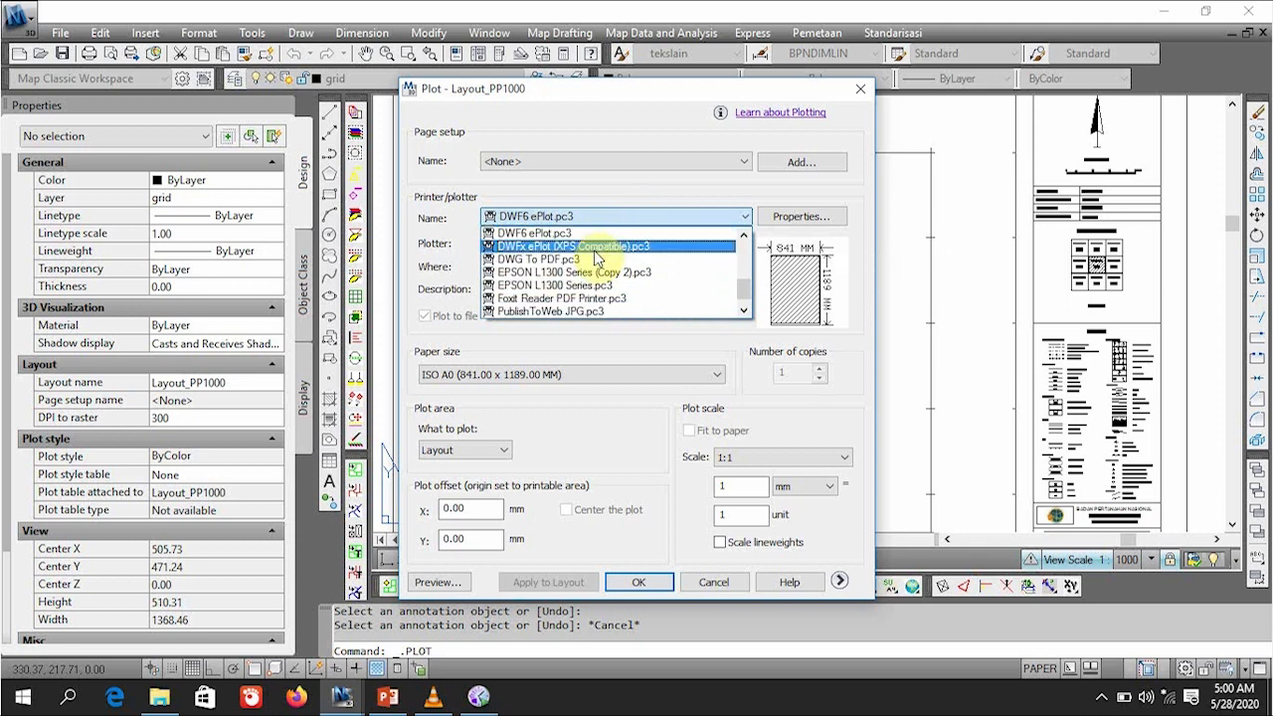
scroll(594, 279, down, 1)
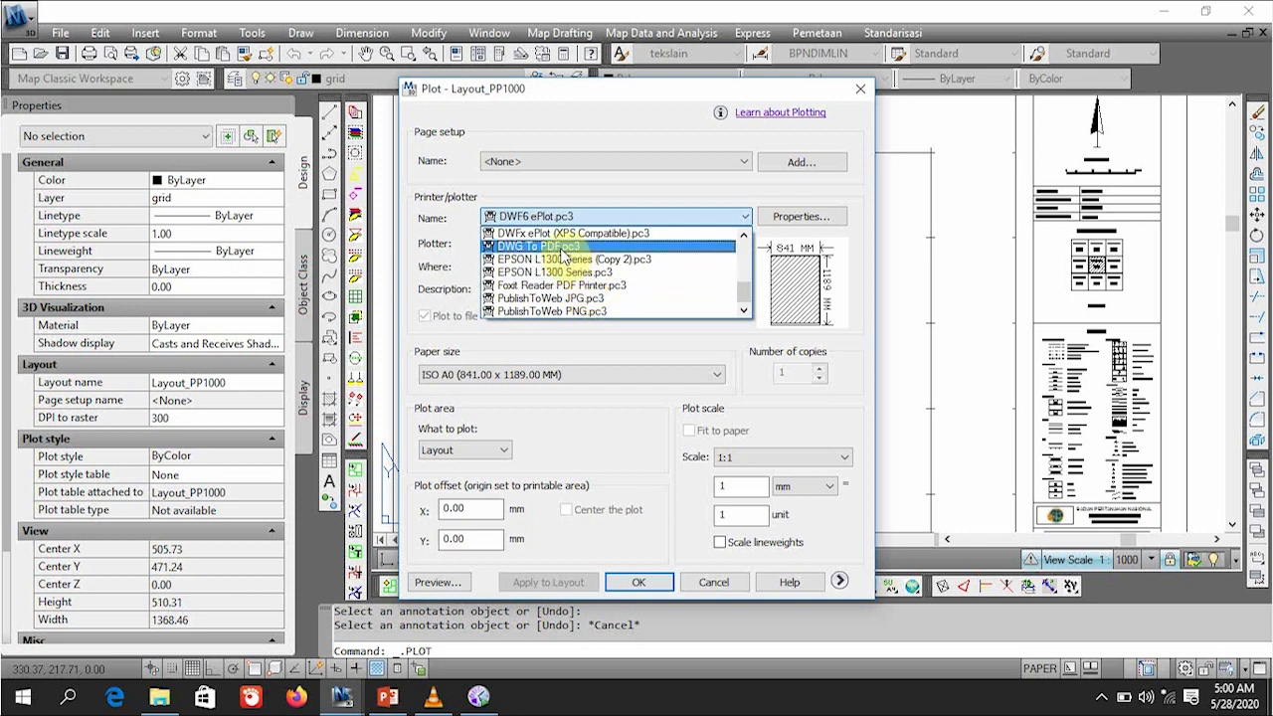
scroll(565, 254, up, 3)
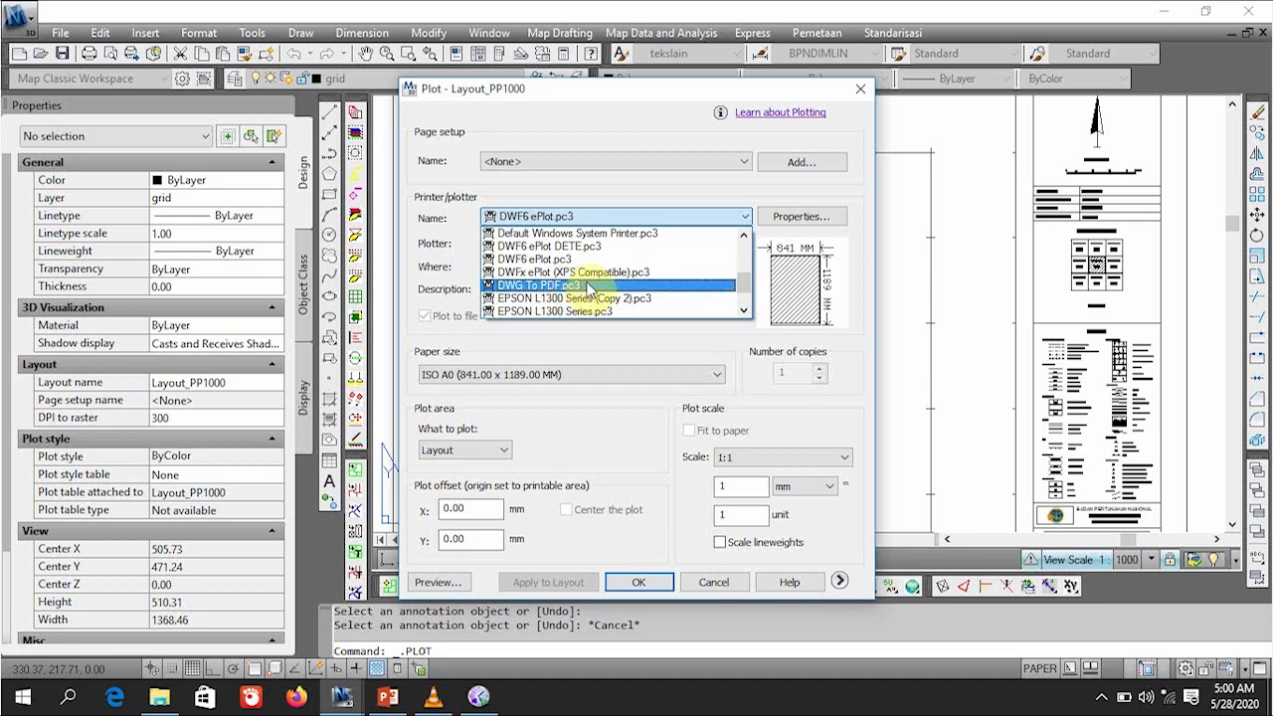
click(539, 285)
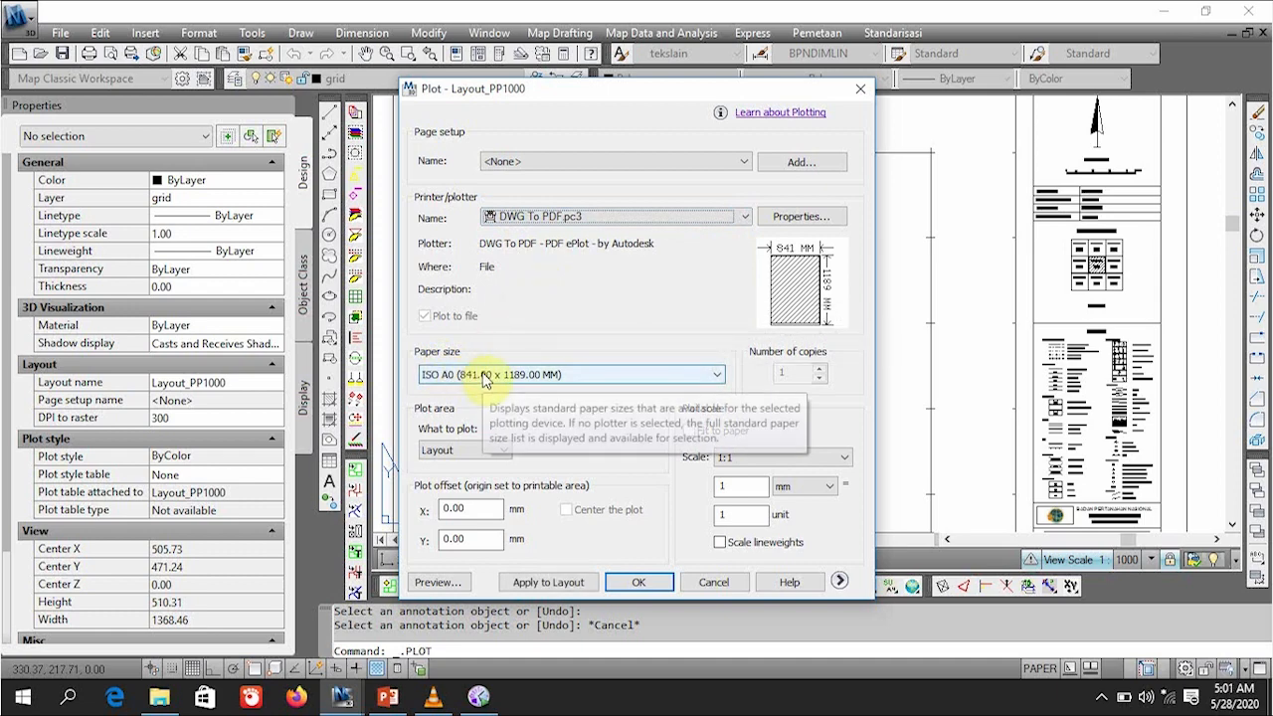
Step: Review the available paper sizes, keep ISO A0 (841.00 x 1189.00 MM), and preview the plot to check the sheet placement
click(484, 375)
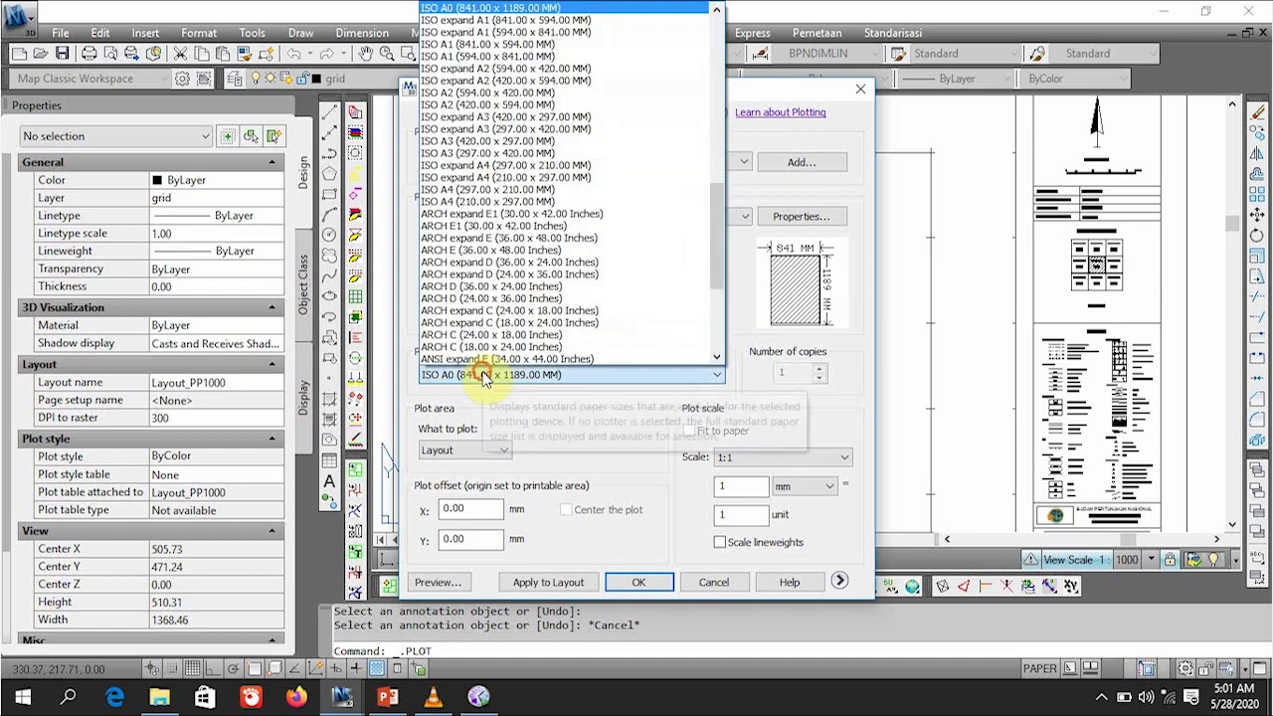
click(490, 368)
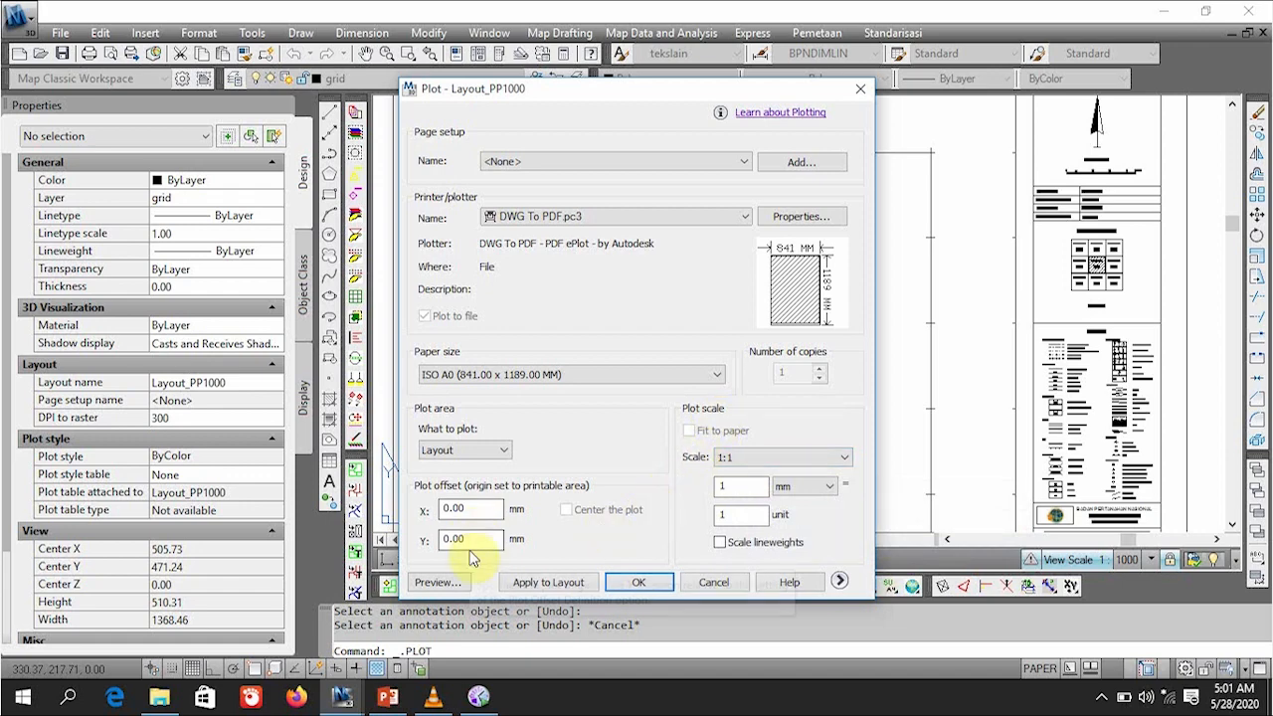
click(454, 585)
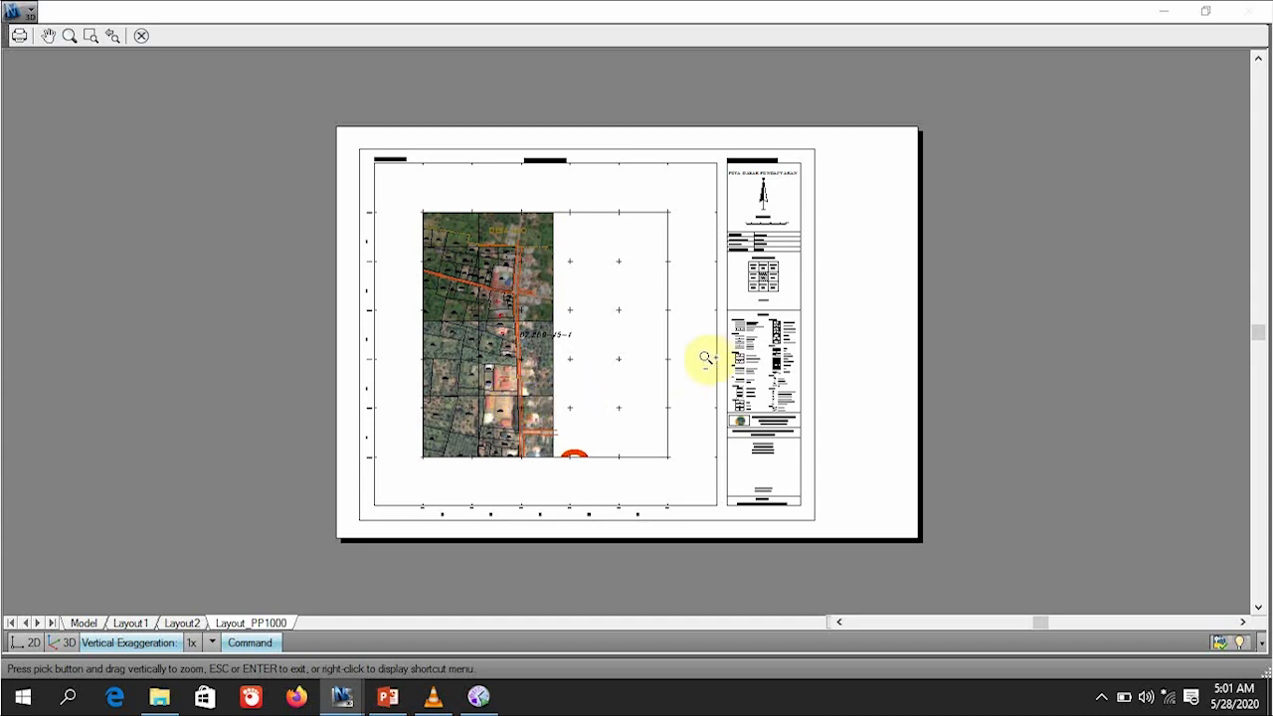
key(Escape)
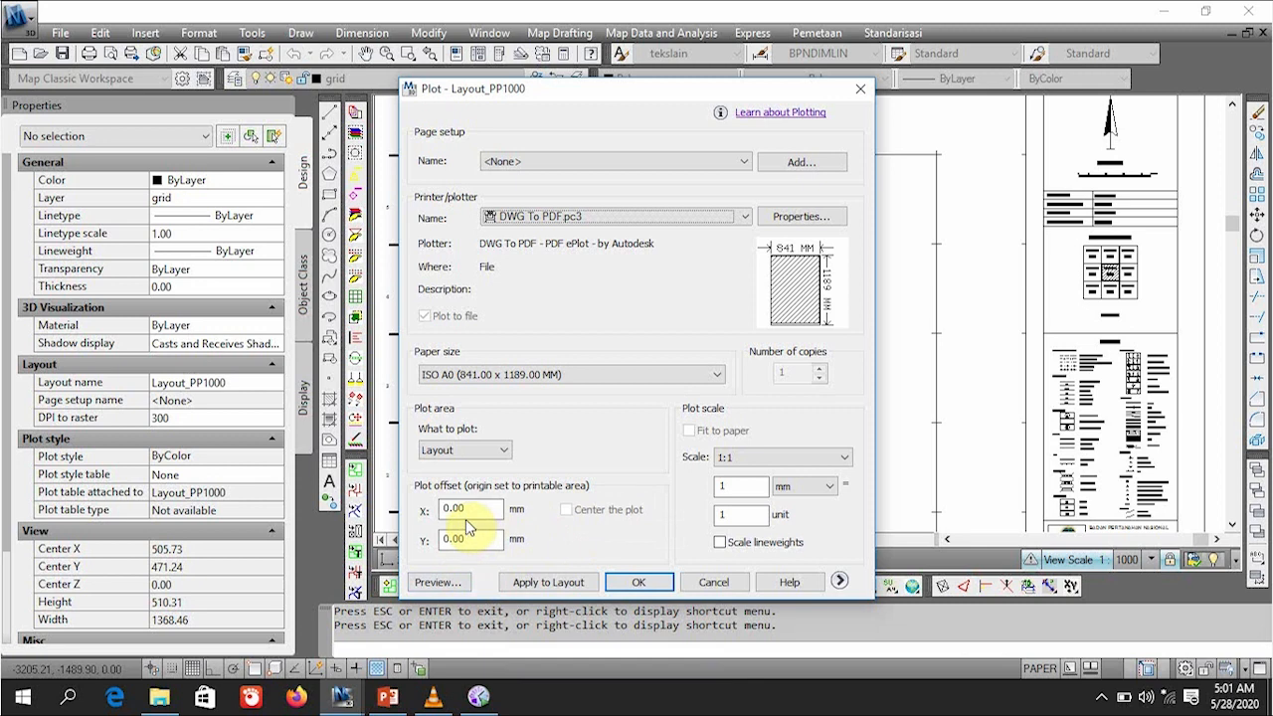
Step: Set the plot's X offset to 10 mm and preview the sheet again
drag(473, 508, 409, 504)
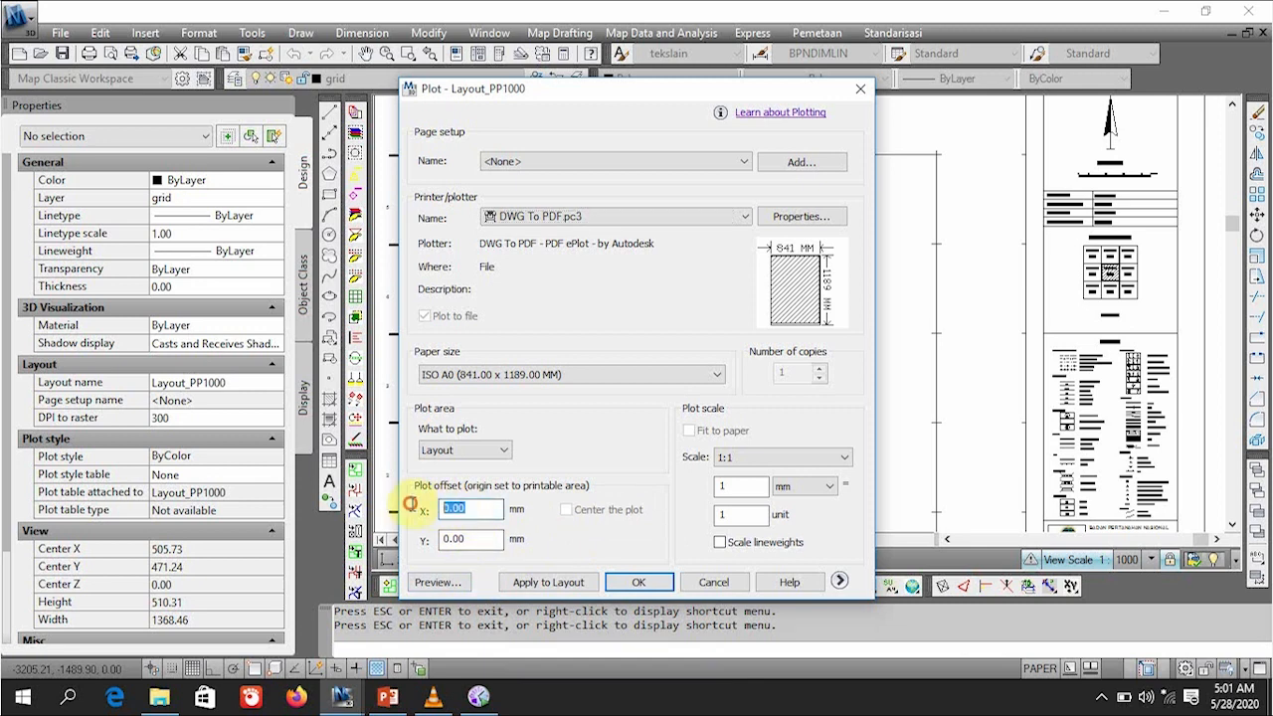
text(10)
click(438, 582)
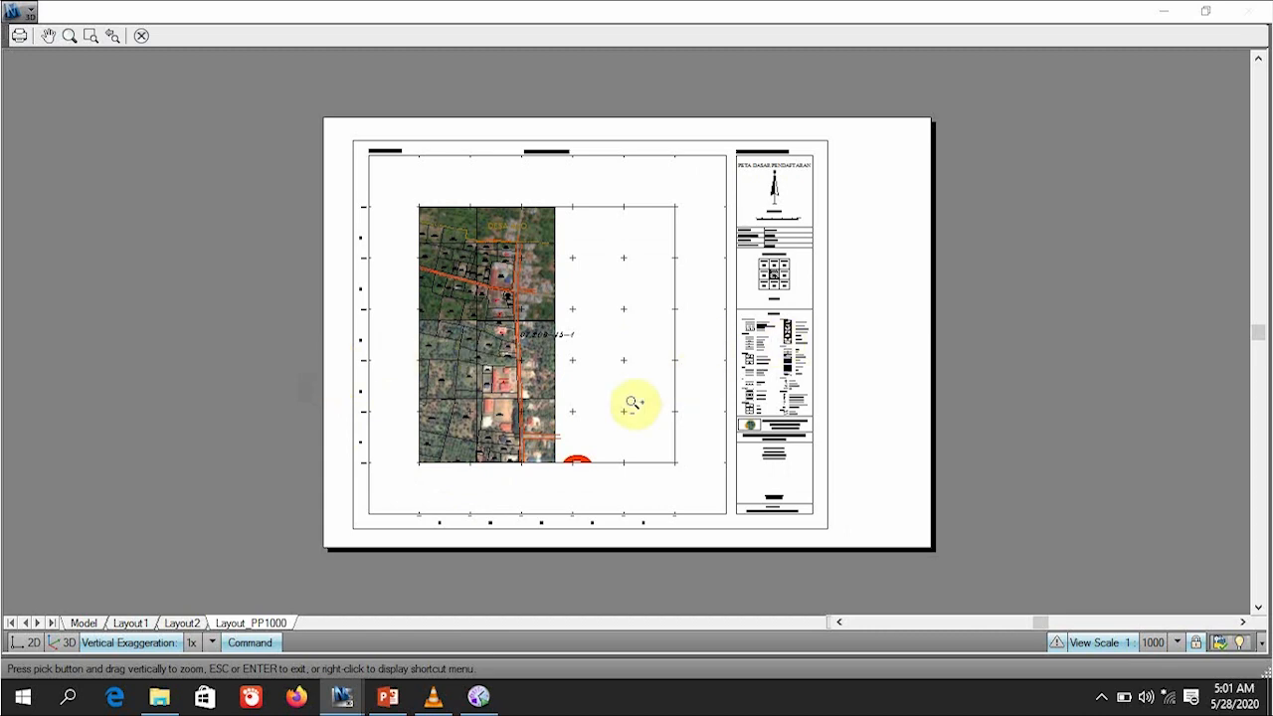
key(Escape)
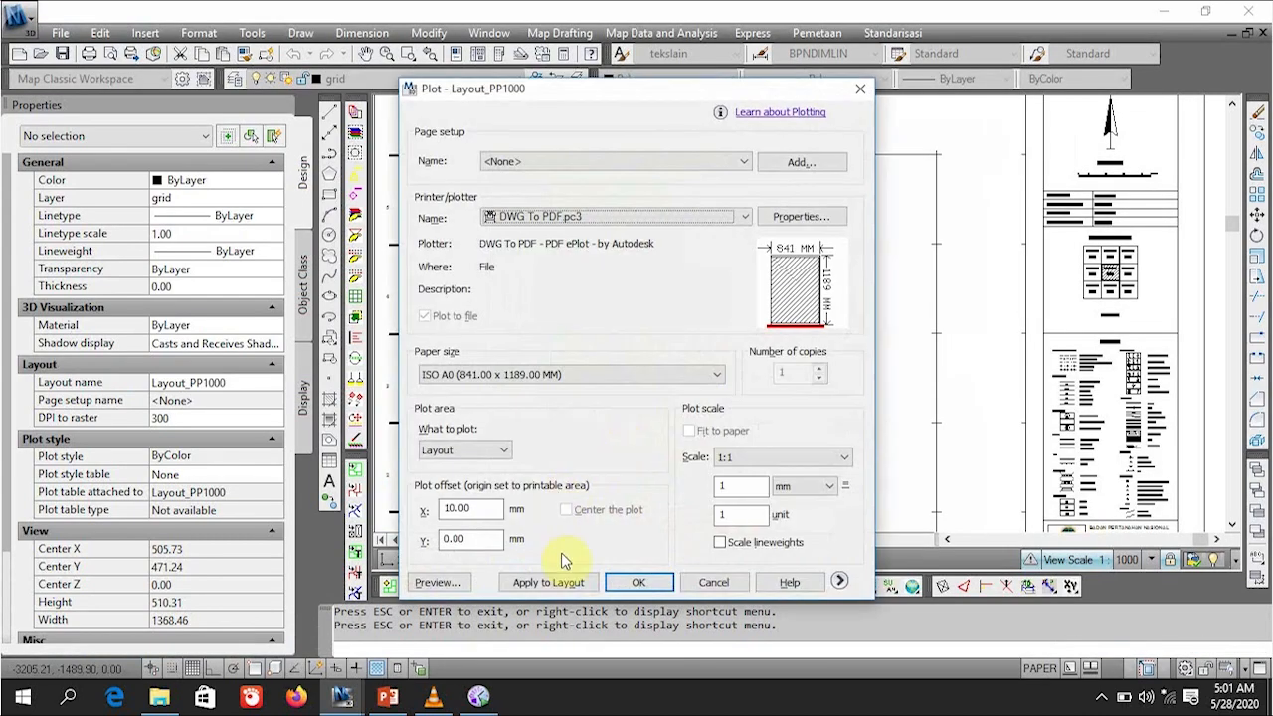
Step: Accept the plot settings and choose the peta dasar pendaftaran folder, under STPN, pkl taruna, PKL Covid 2020 on drive D, for the PDF
click(654, 584)
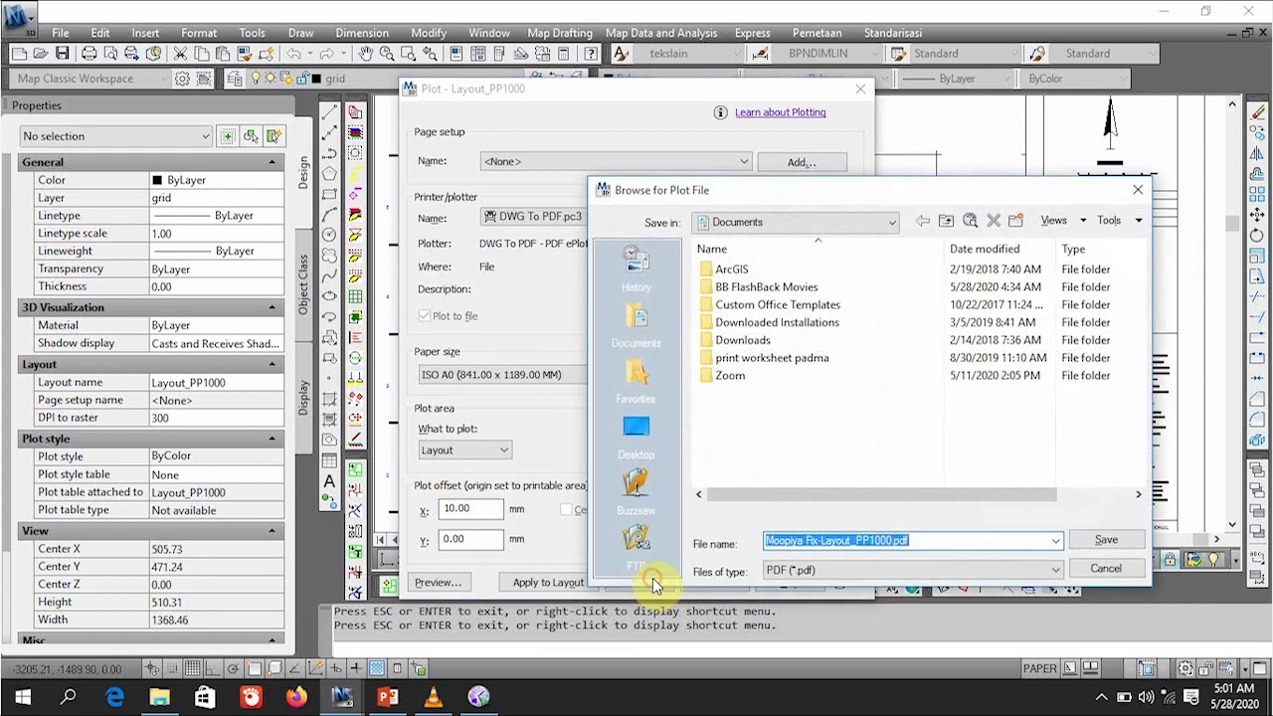
click(772, 221)
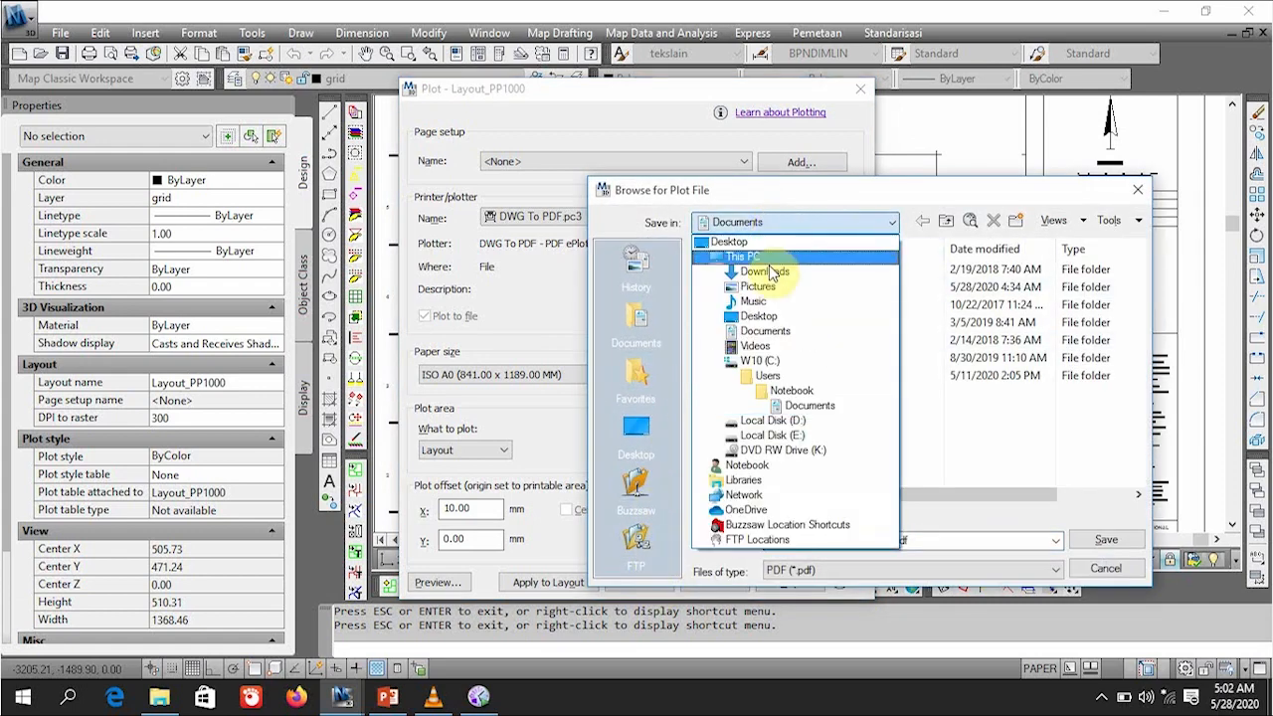
click(767, 395)
scroll(767, 398, down, 1)
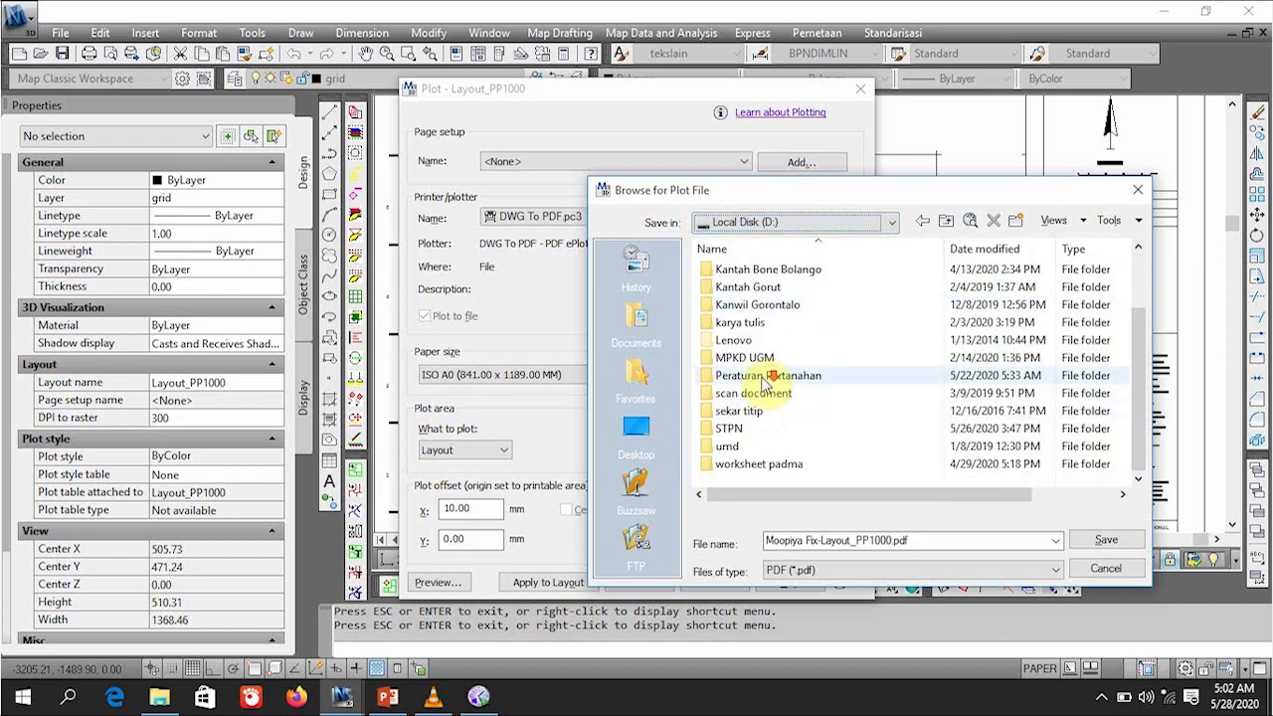
double_click(731, 446)
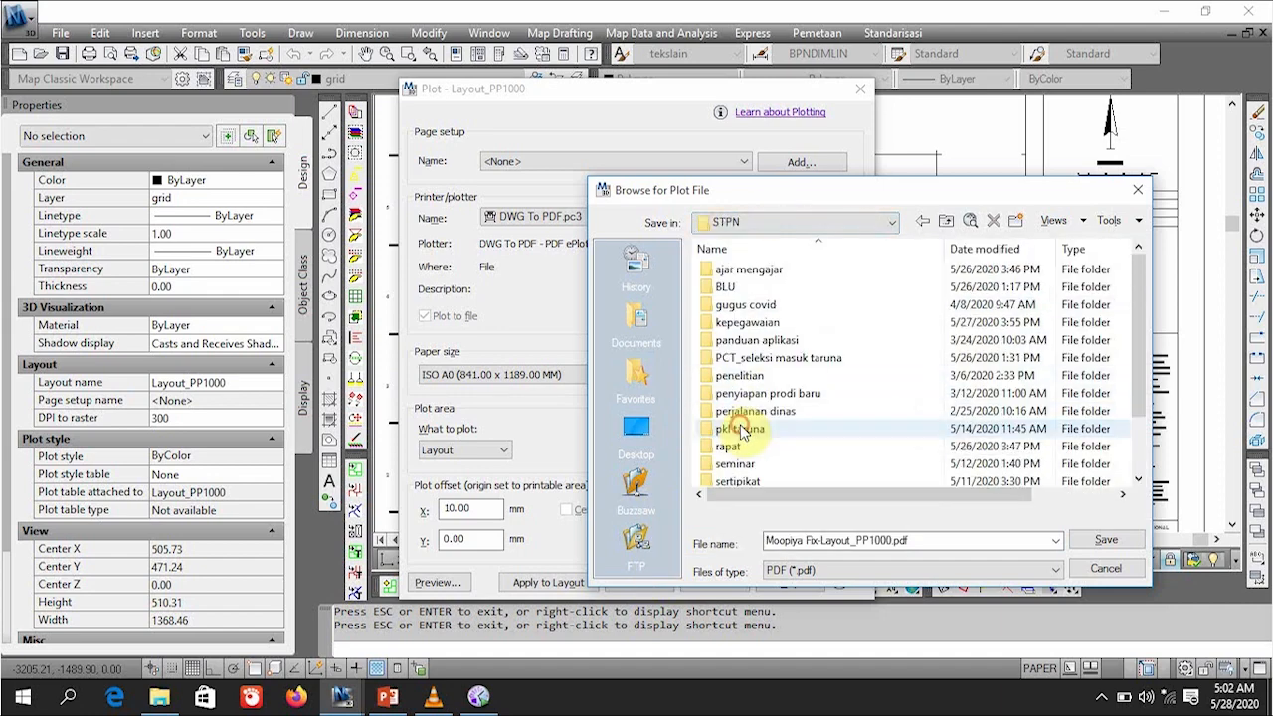
scroll(741, 368, down, 1)
click(744, 360)
double_click(744, 360)
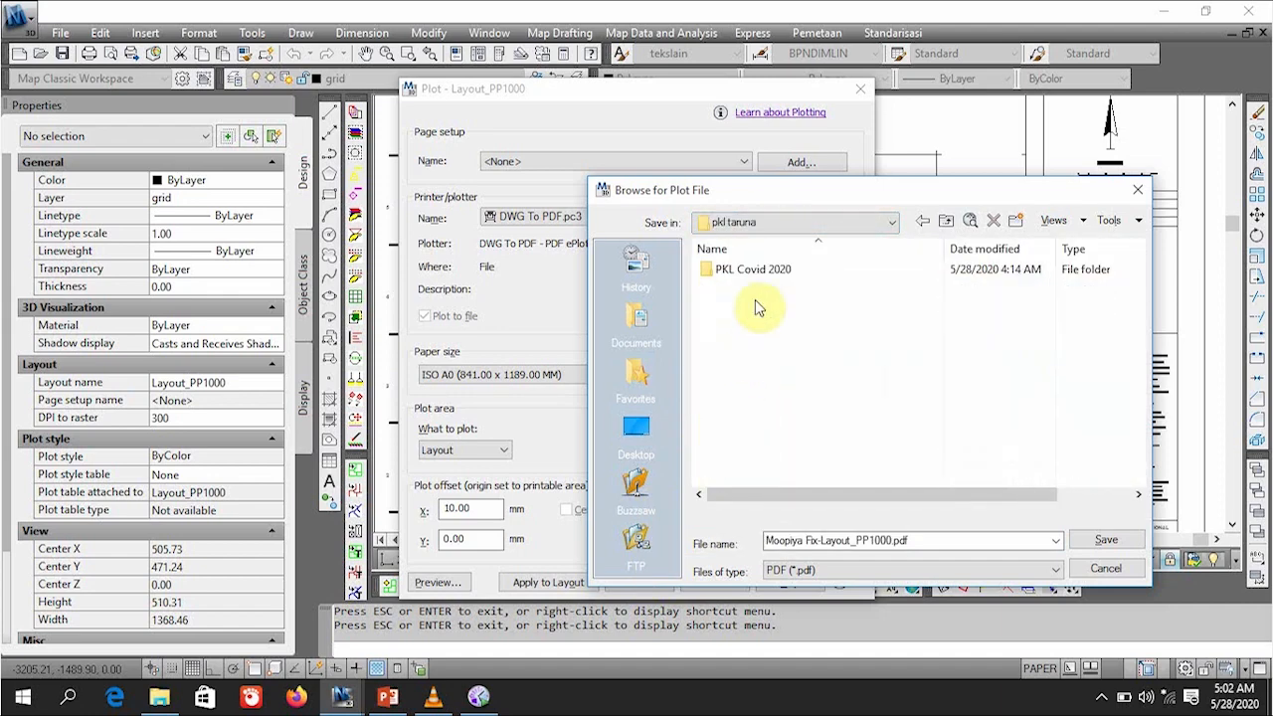
double_click(758, 271)
double_click(766, 273)
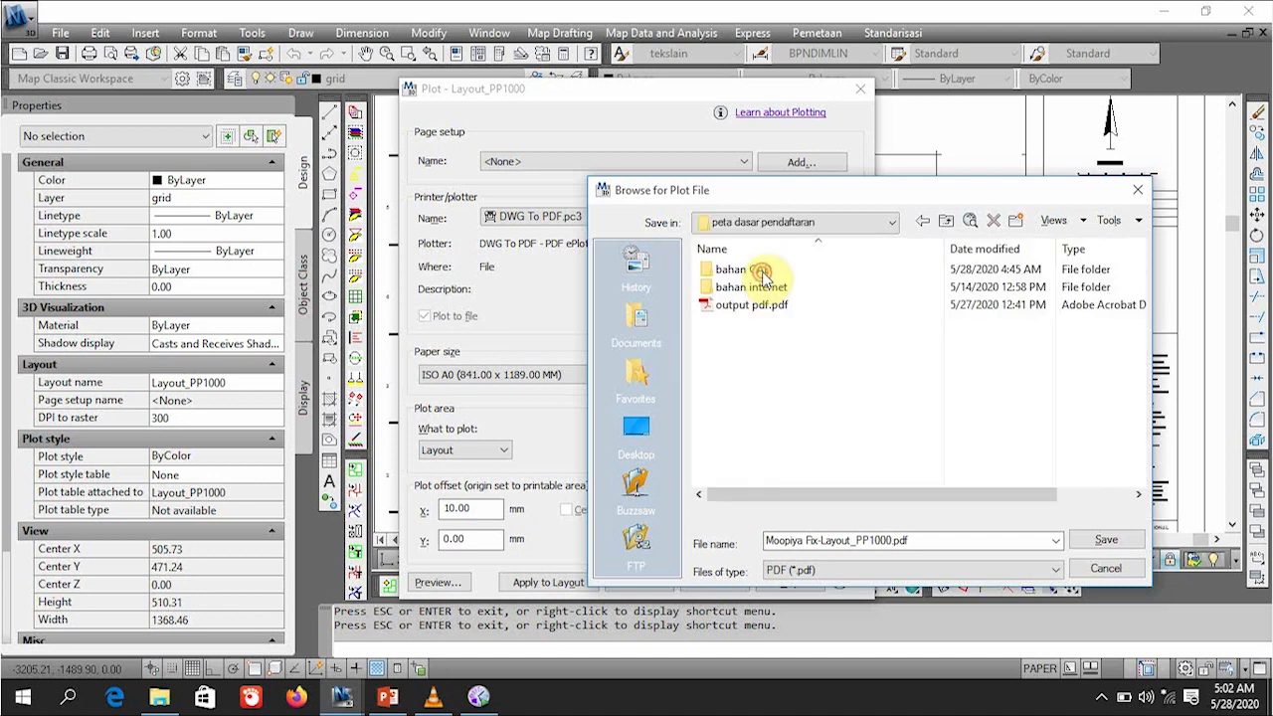
Step: Save the plot as MoopiyaLayout_PP1000.pdf and close the layers pane in the opened PDF
click(837, 539)
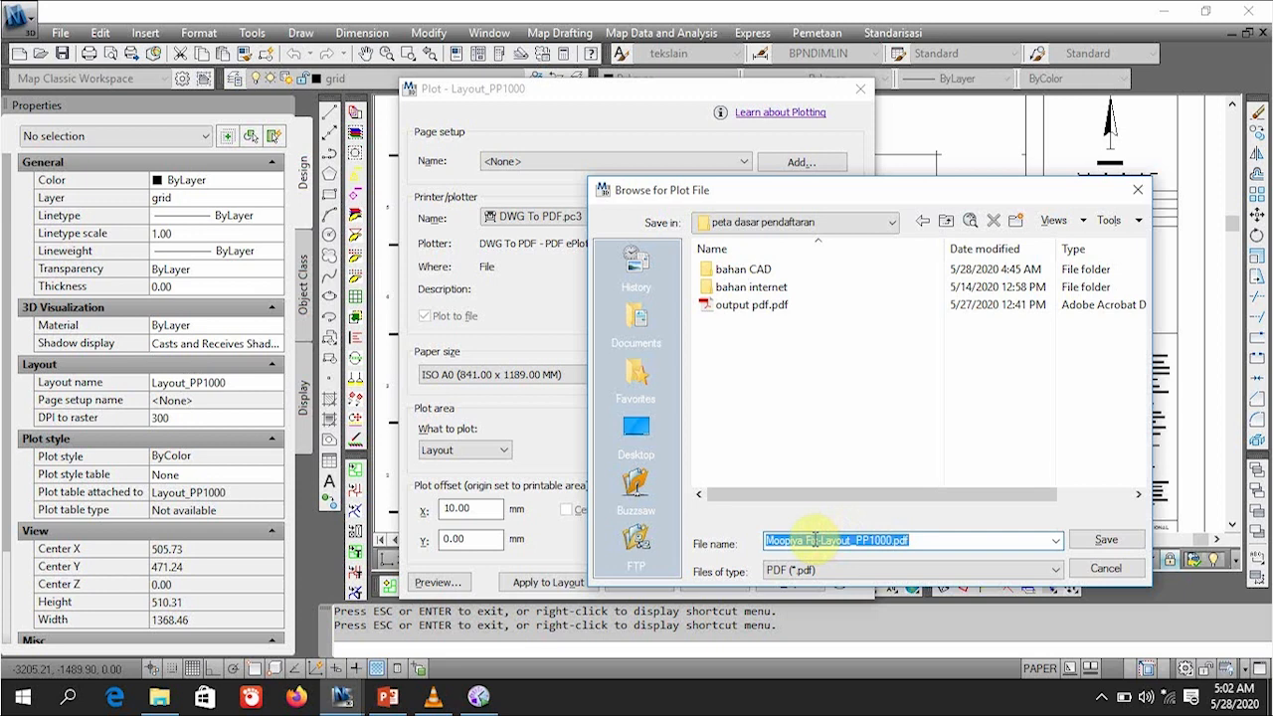
click(813, 540)
drag(821, 540, 721, 542)
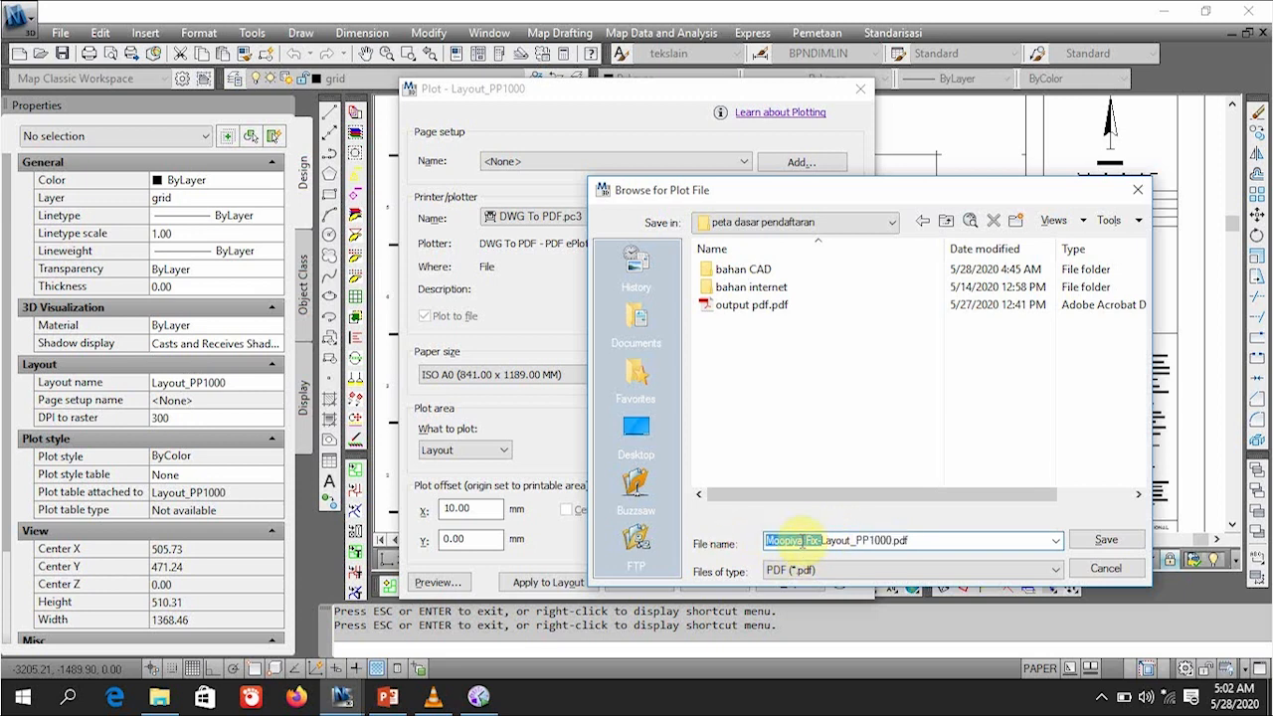
text(Moopiya)
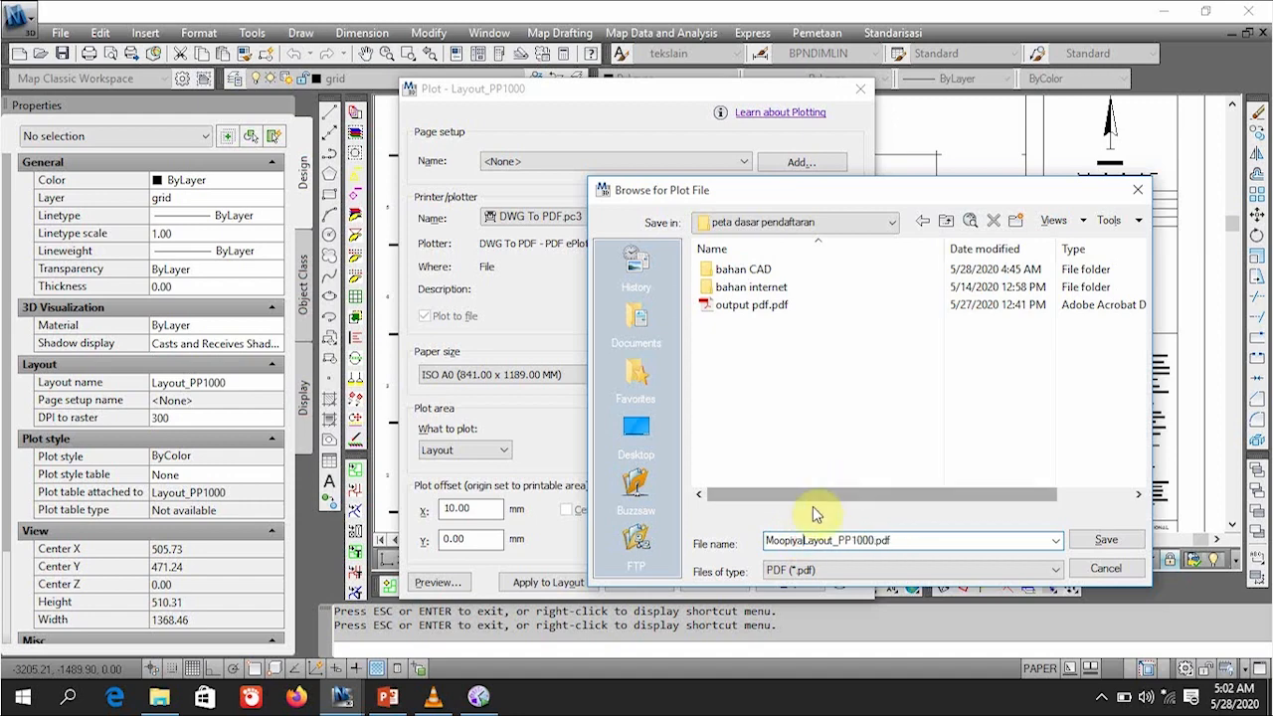
click(1095, 547)
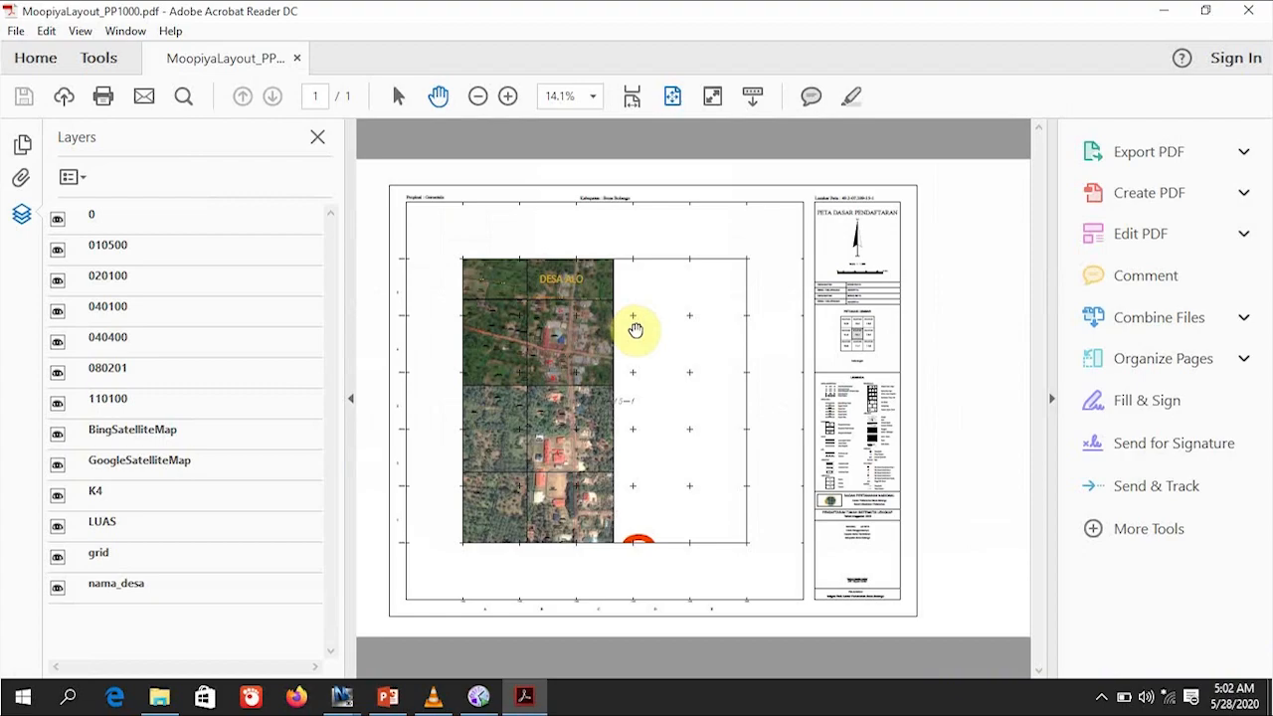
click(315, 141)
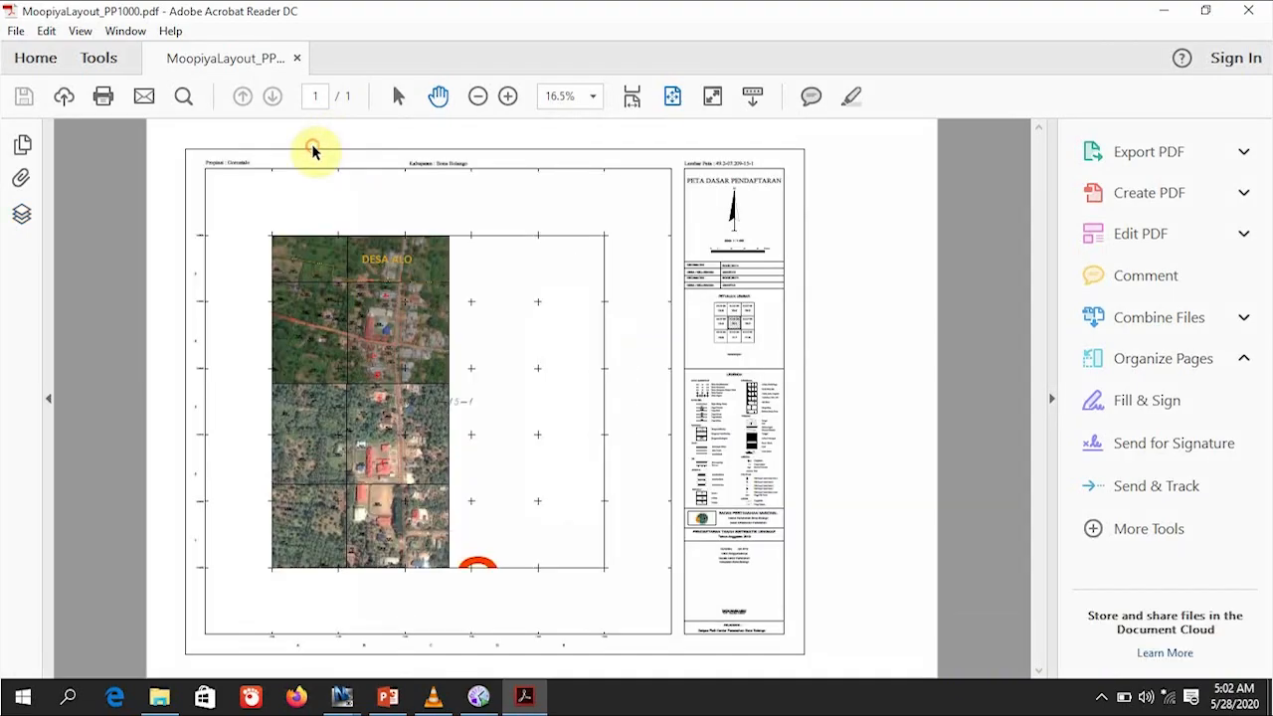